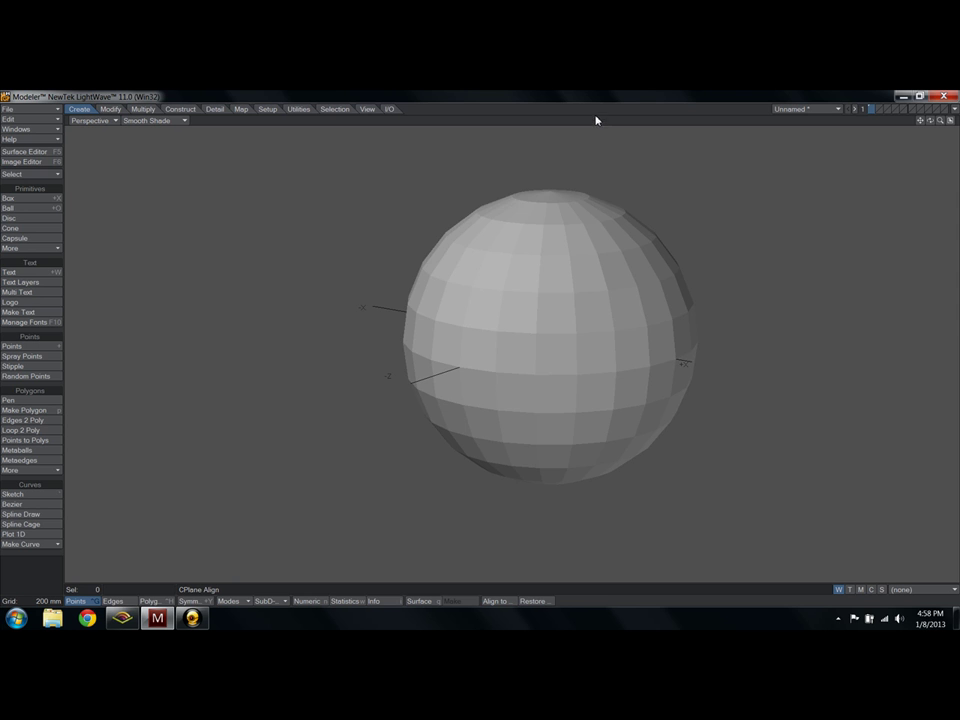
Step: Delete the sphere from the layer and switch the viewport to the Top (XZ) view
{"action": "key", "text": "Delete"}
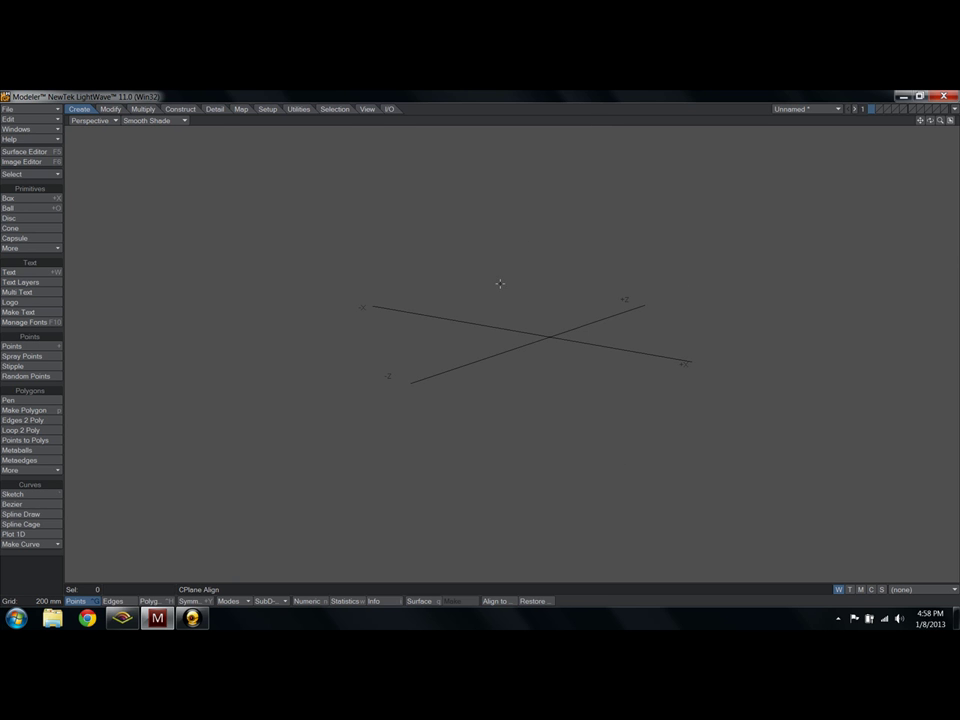
{"action": "key", "text": "a"}
{"action": "left_click_drag", "start_coordinate": [538, 320], "coordinate": [487, 308], "text": "alt"}
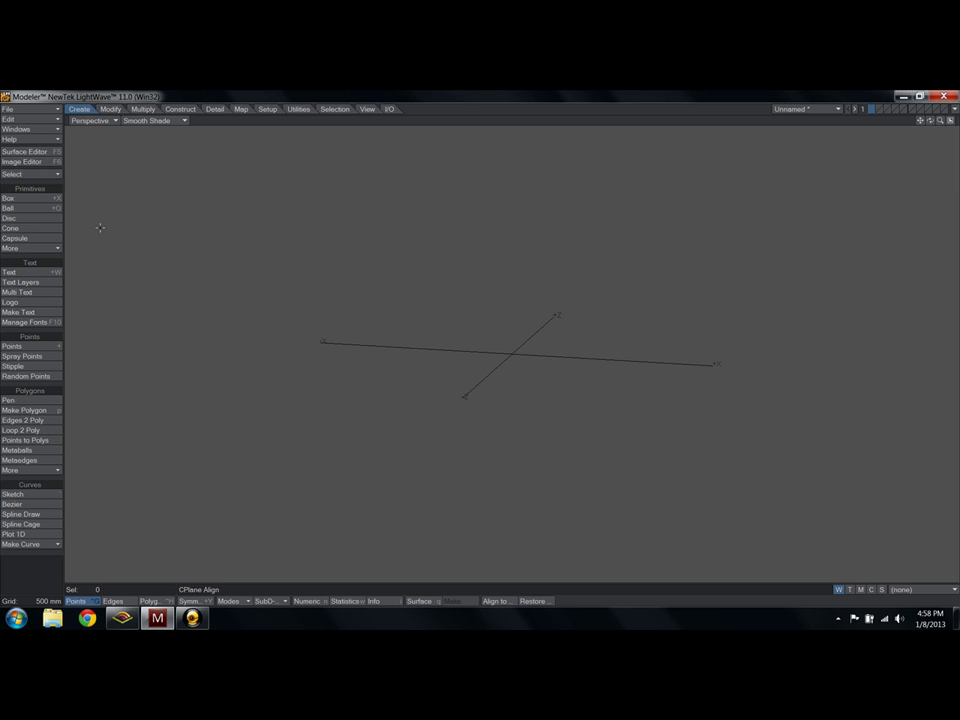
{"action": "left_click", "coordinate": [34, 249]}
{"action": "left_click", "coordinate": [93, 120]}
{"action": "left_click", "coordinate": [108, 105]}
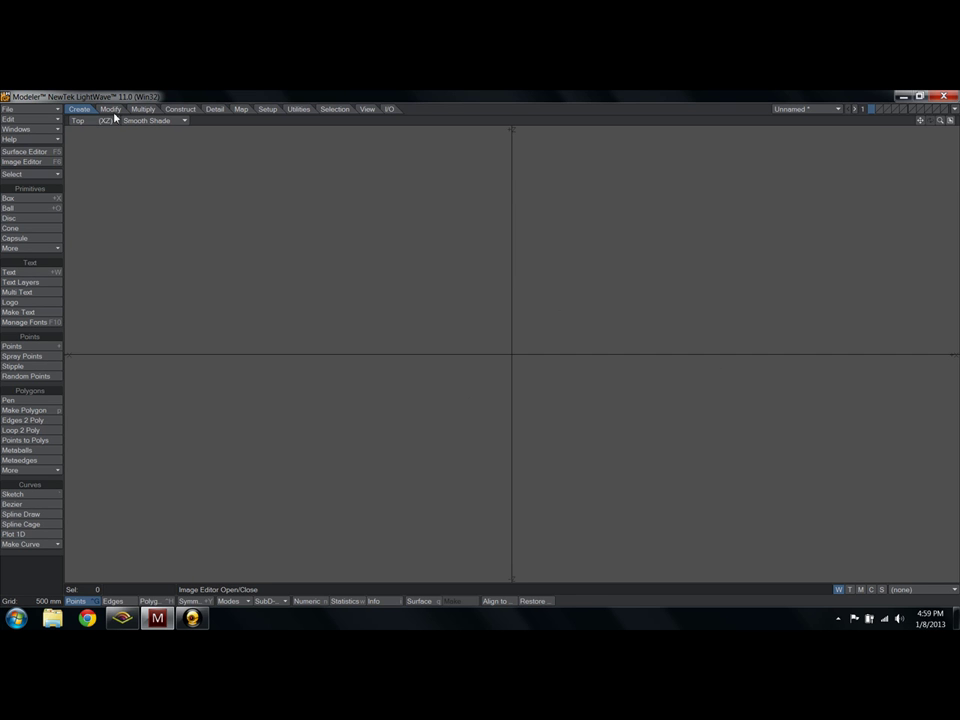
Step: Place four separate points around the origin in the Top view as corners of an irregular four-sided outline, and clear the selection
{"action": "left_click", "coordinate": [28, 347]}
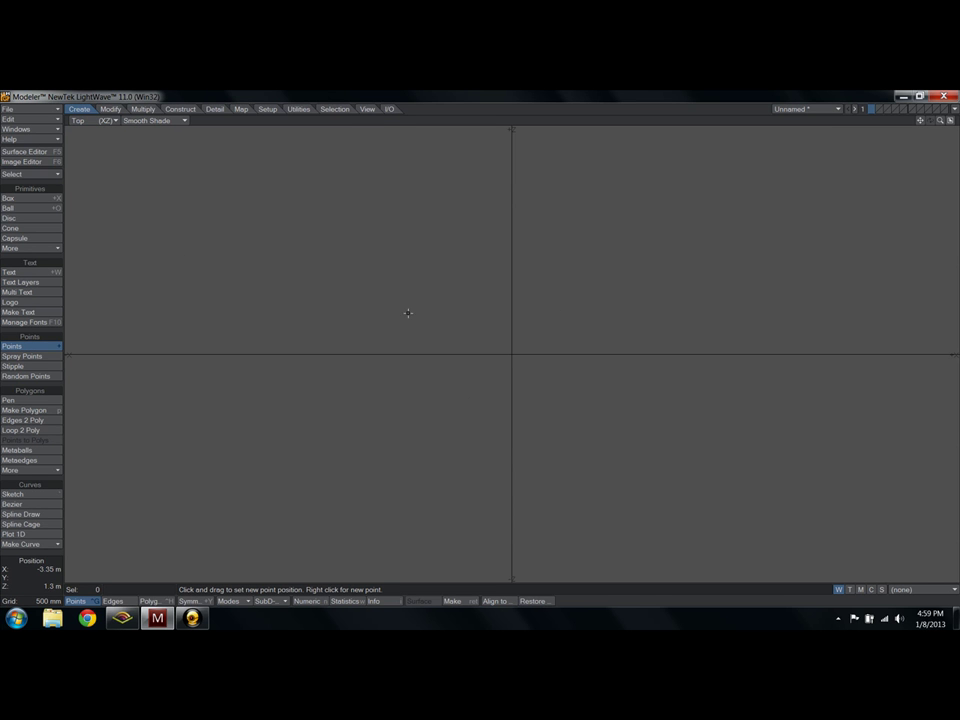
{"action": "left_click", "coordinate": [396, 309]}
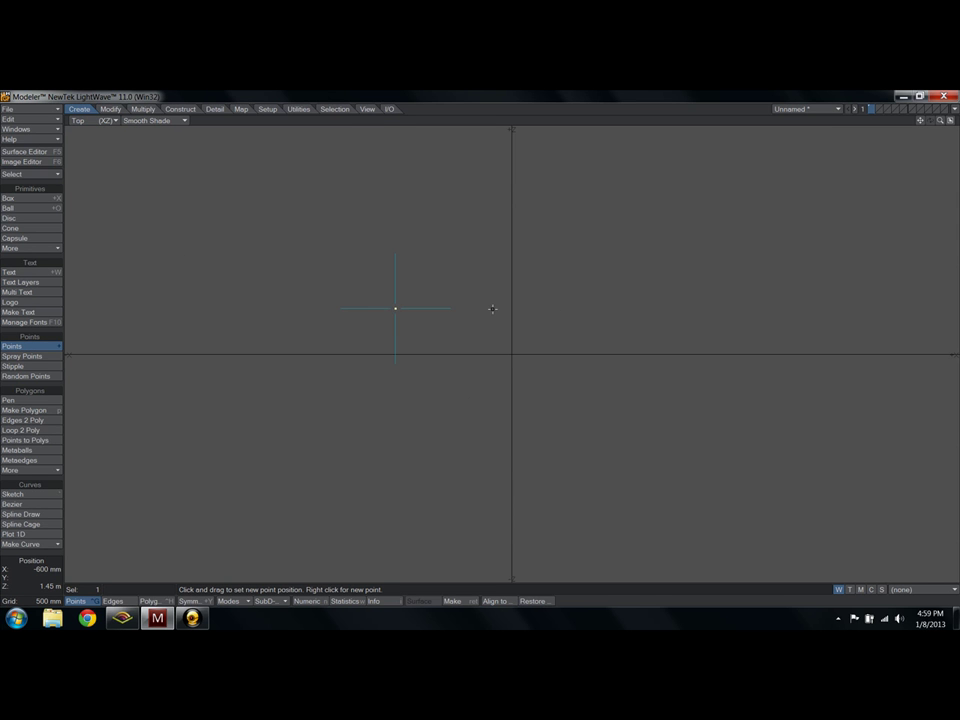
{"action": "left_click", "coordinate": [16, 347]}
{"action": "key", "text": "space"}
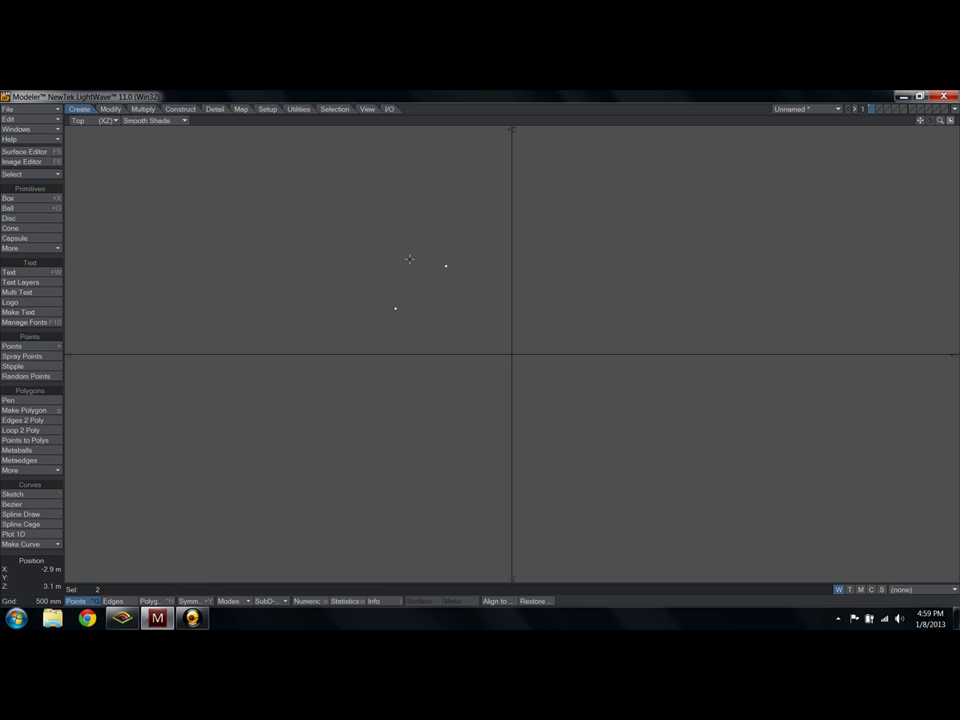
{"action": "left_click", "coordinate": [40, 347]}
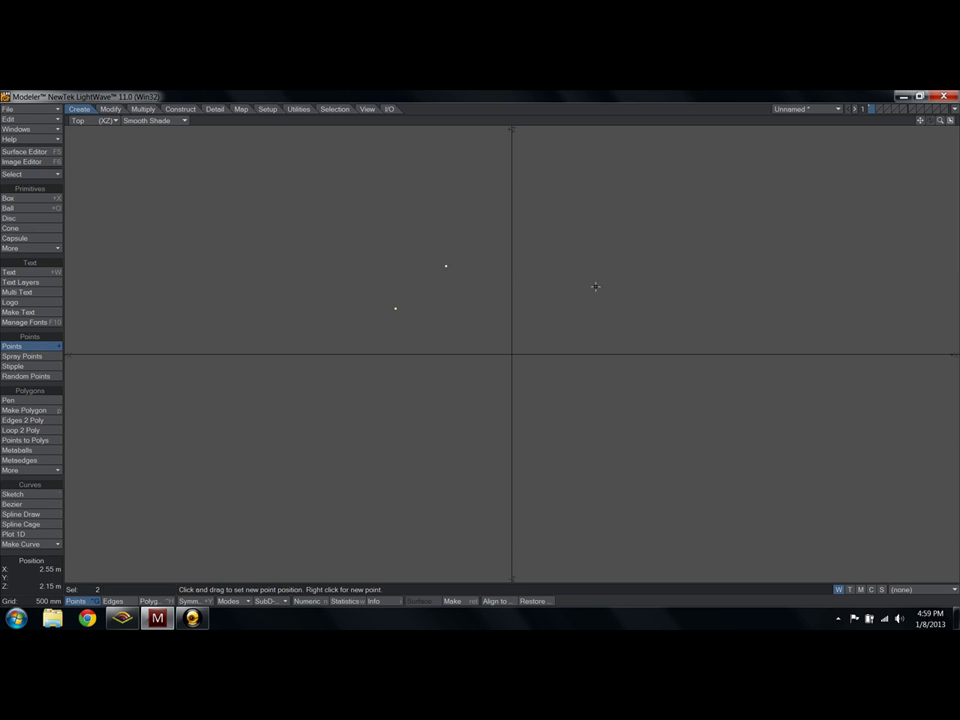
{"action": "left_click", "coordinate": [522, 268]}
{"action": "key", "text": "space"}
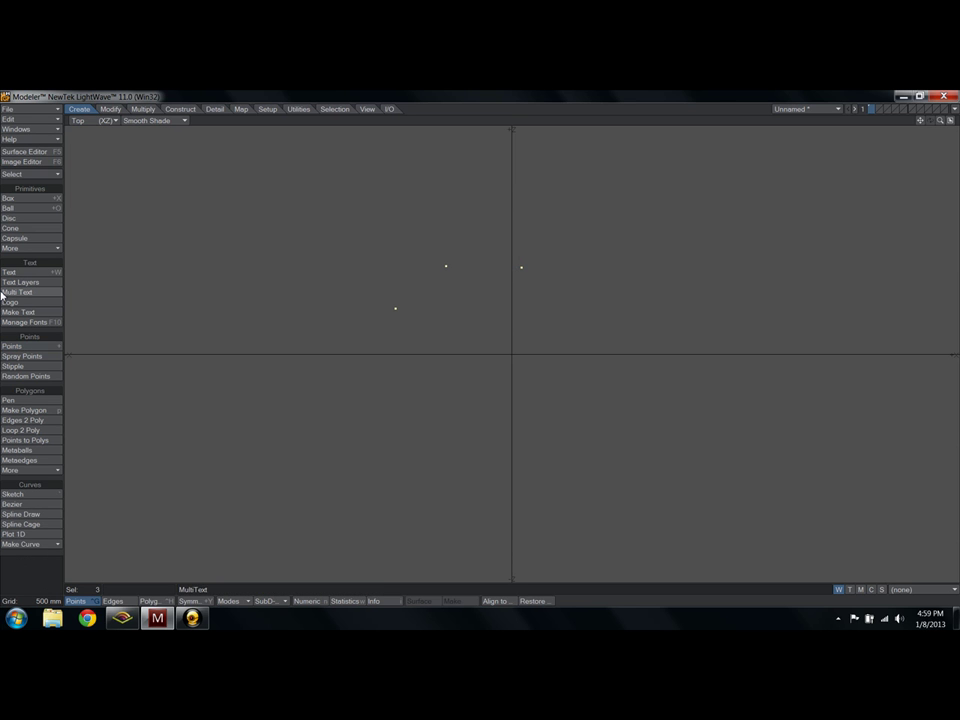
{"action": "left_click", "coordinate": [30, 347]}
{"action": "left_click", "coordinate": [489, 372]}
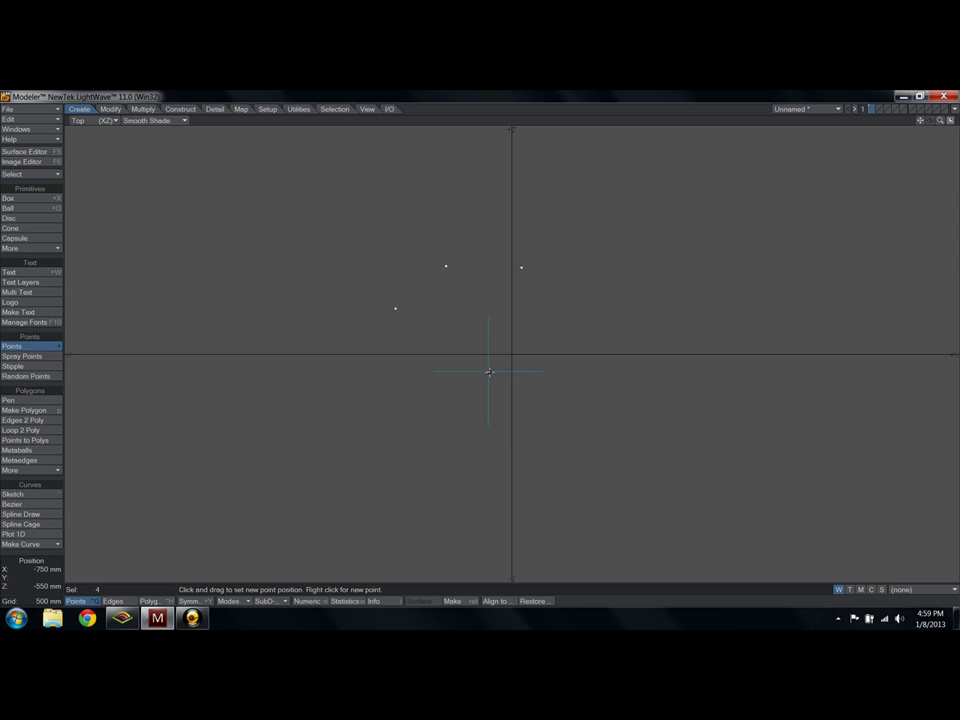
{"action": "key", "text": "space"}
{"action": "key", "text": "Delete"}
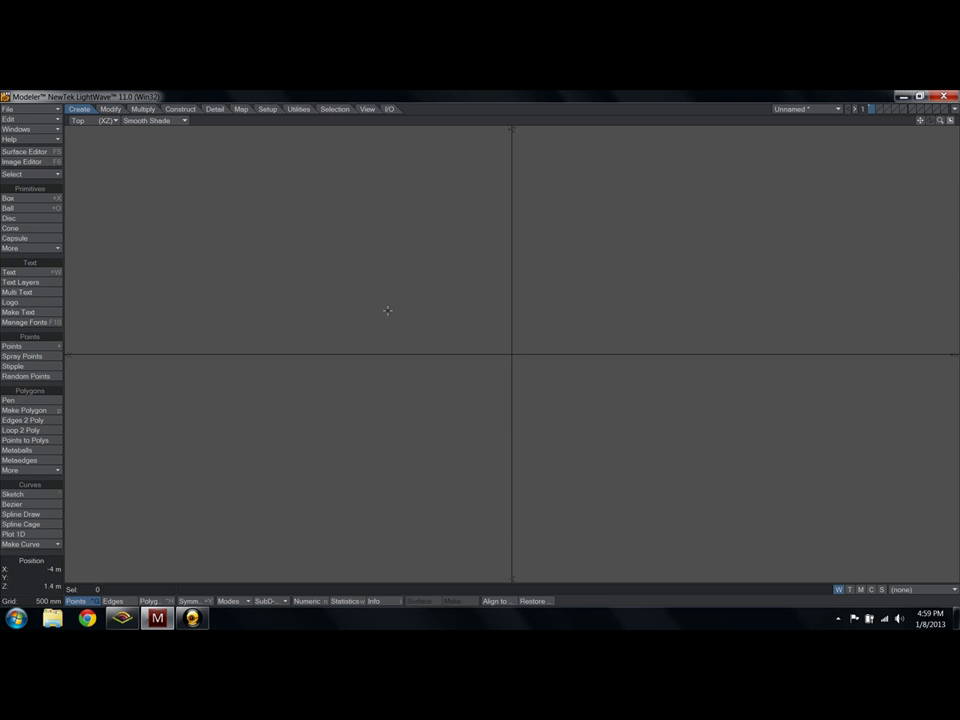
Step: Set the Top viewport to Wireframe display, framed on the four points, with Points selection mode active
{"action": "left_click", "coordinate": [161, 124]}
{"action": "left_click", "coordinate": [165, 99]}
{"action": "left_click_drag", "start_coordinate": [441, 287], "coordinate": [536, 298], "text": "ctrl+alt"}
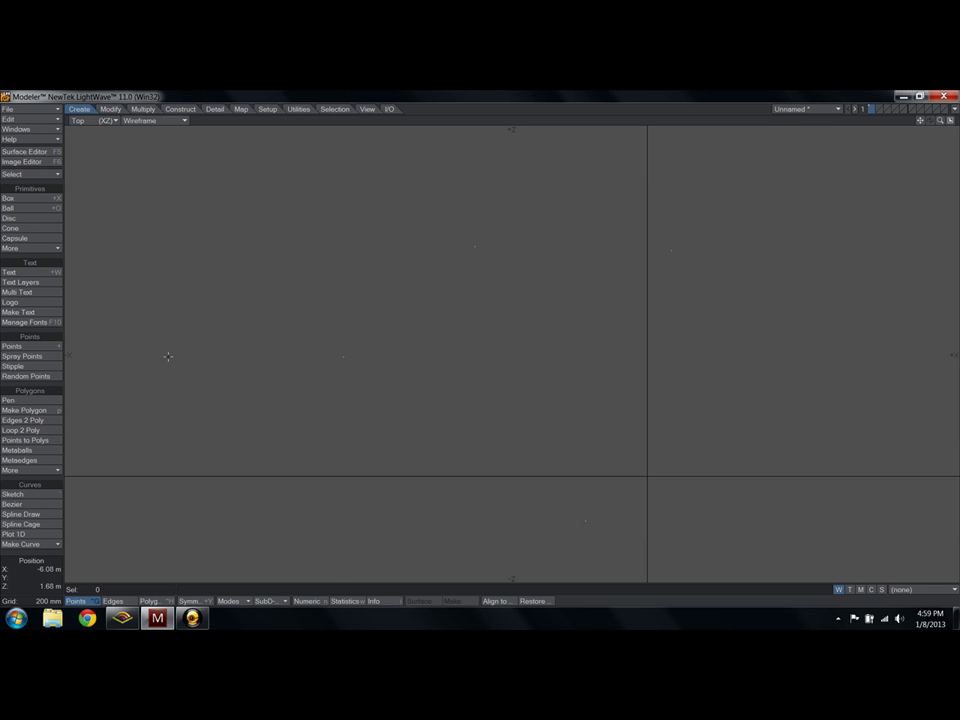
{"action": "key", "text": "ctrl+h"}
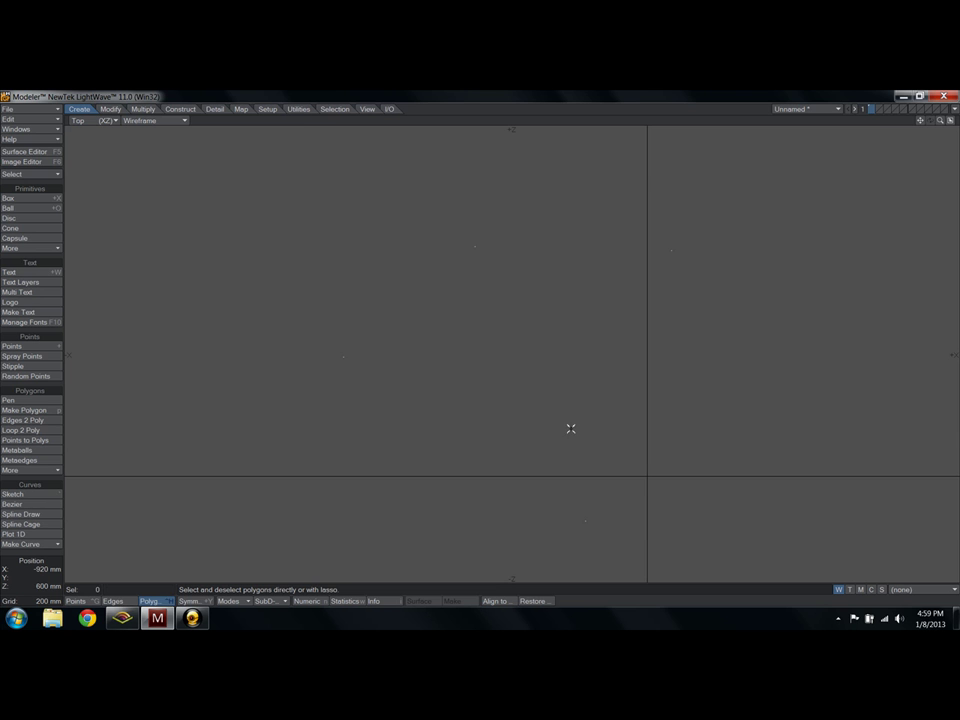
{"action": "key", "text": "ctrl+g"}
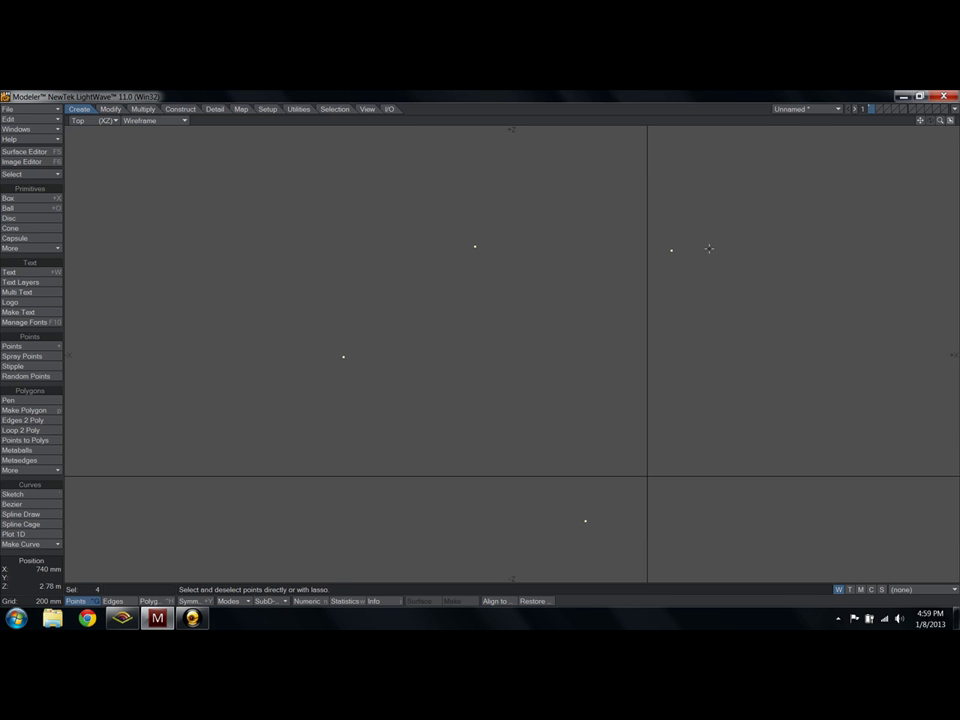
Step: Make a polygon from the four points selected in outline order and display it with Smooth Shade
{"action": "key", "text": "p"}
{"action": "left_click", "coordinate": [150, 120]}
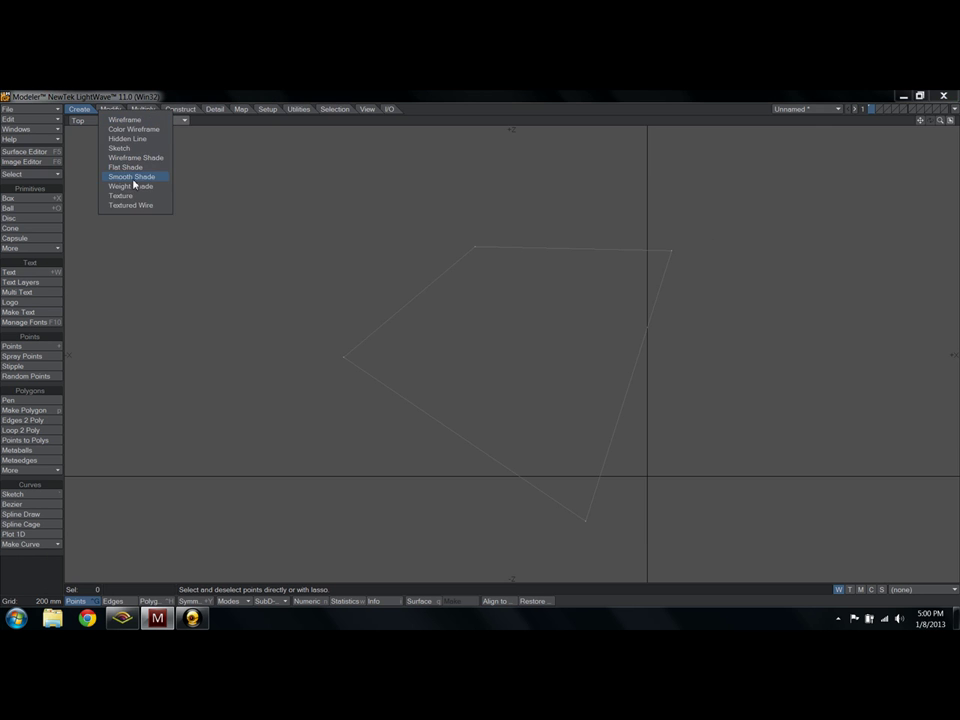
{"action": "left_click", "coordinate": [133, 179]}
{"action": "left_click_drag", "start_coordinate": [408, 394], "coordinate": [421, 348], "text": "alt"}
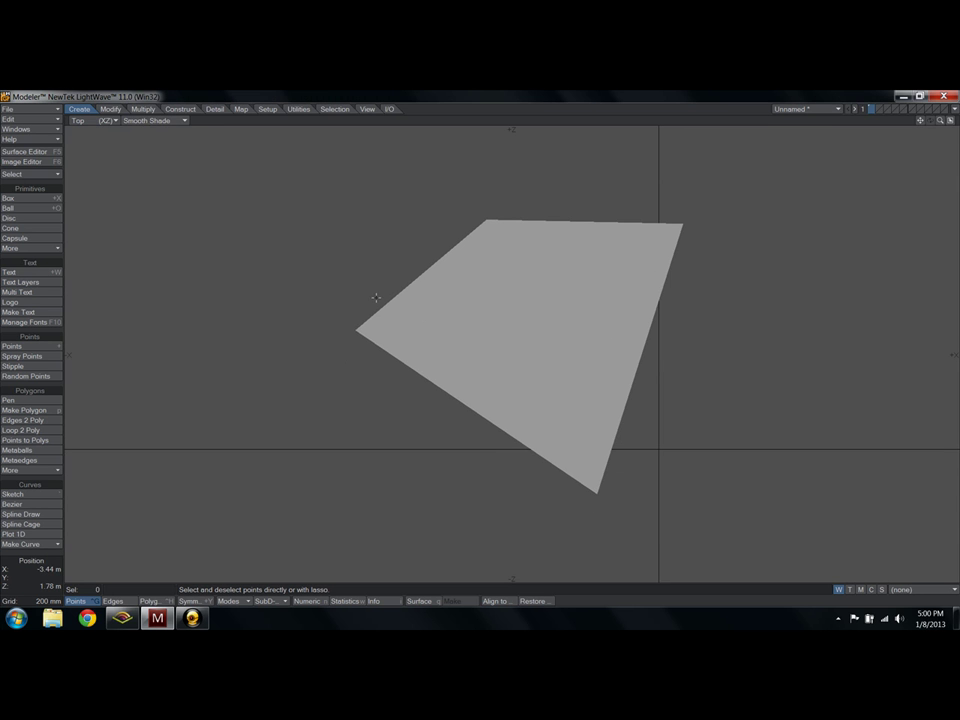
Step: Return the viewport to Wireframe display and undo the polygon creation
{"action": "left_click", "coordinate": [158, 121]}
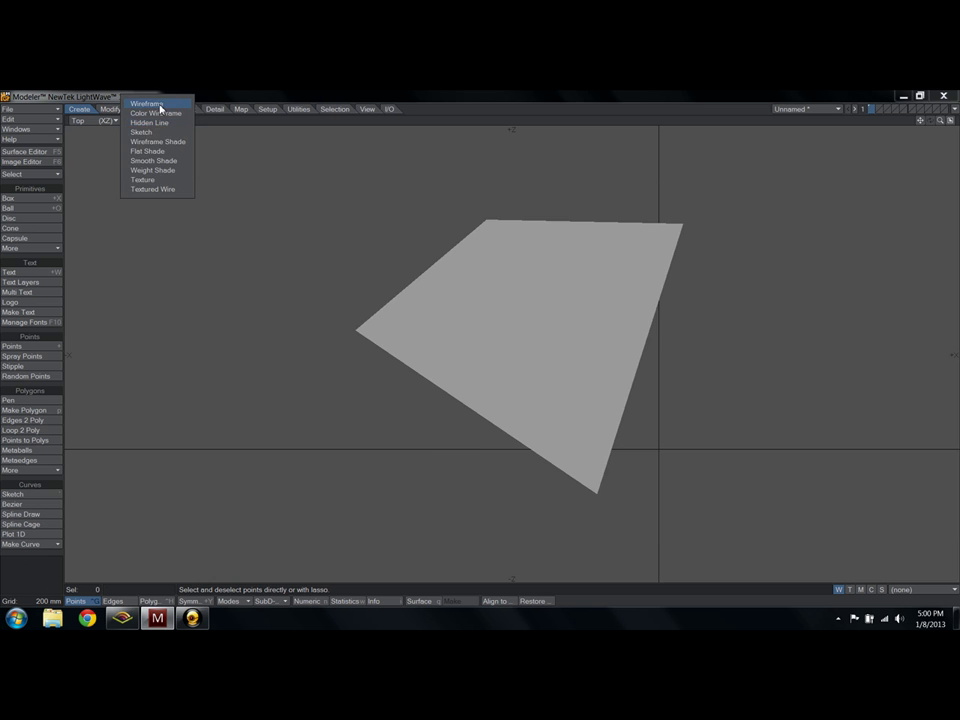
{"action": "left_click", "coordinate": [155, 104]}
{"action": "key", "text": "ctrl+z"}
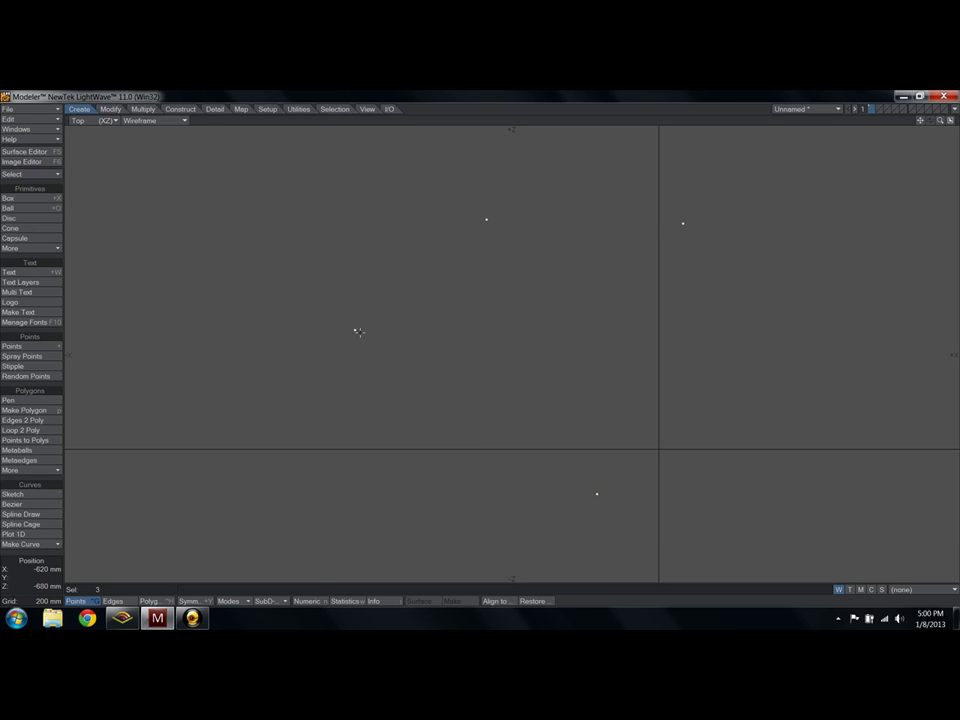
Step: Make a self-crossing polygon by selecting the four points out of outline order, and undo it
{"action": "left_click", "coordinate": [355, 330]}
{"action": "key", "text": "p"}
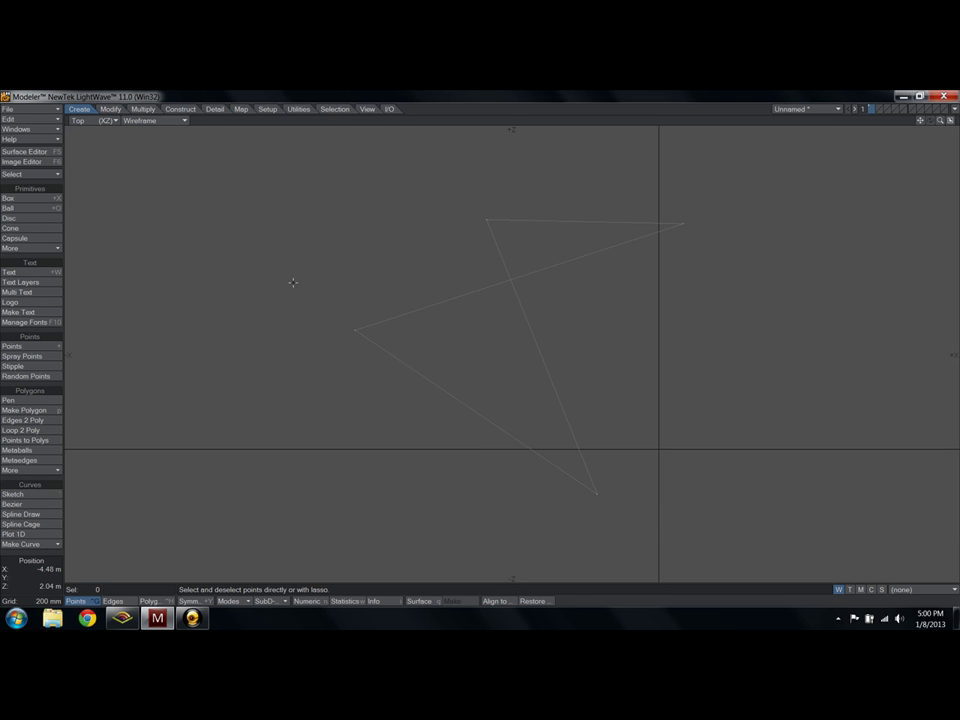
{"action": "key", "text": "u"}
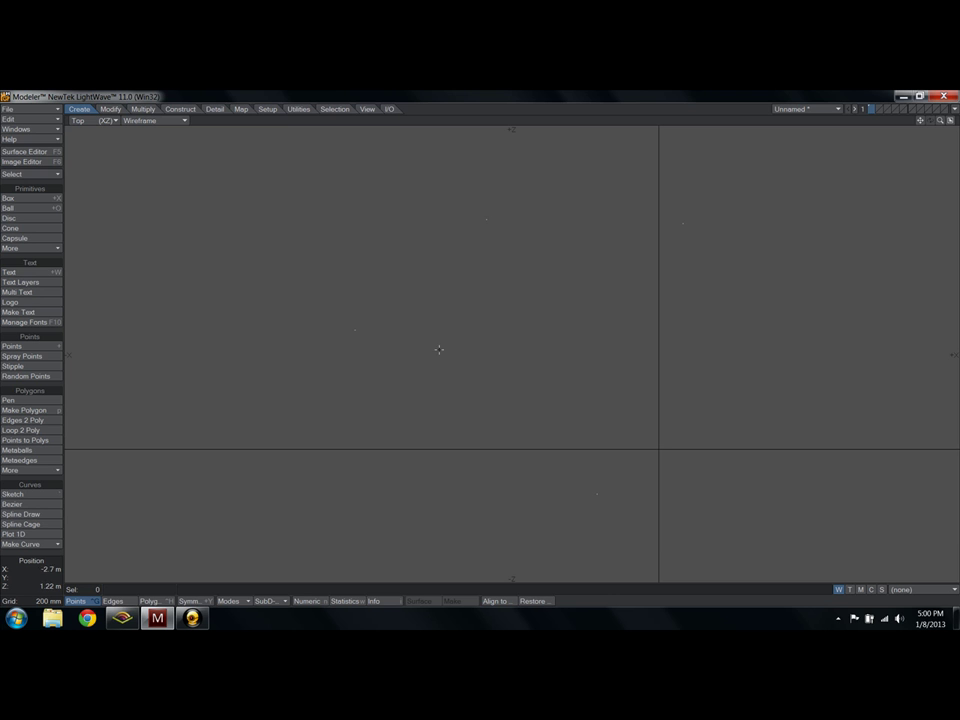
Step: Make a four-sided polygon by selecting the points around the outline, starting from the lowest one, and undo it
{"action": "left_click", "coordinate": [593, 492]}
{"action": "key", "text": "p"}
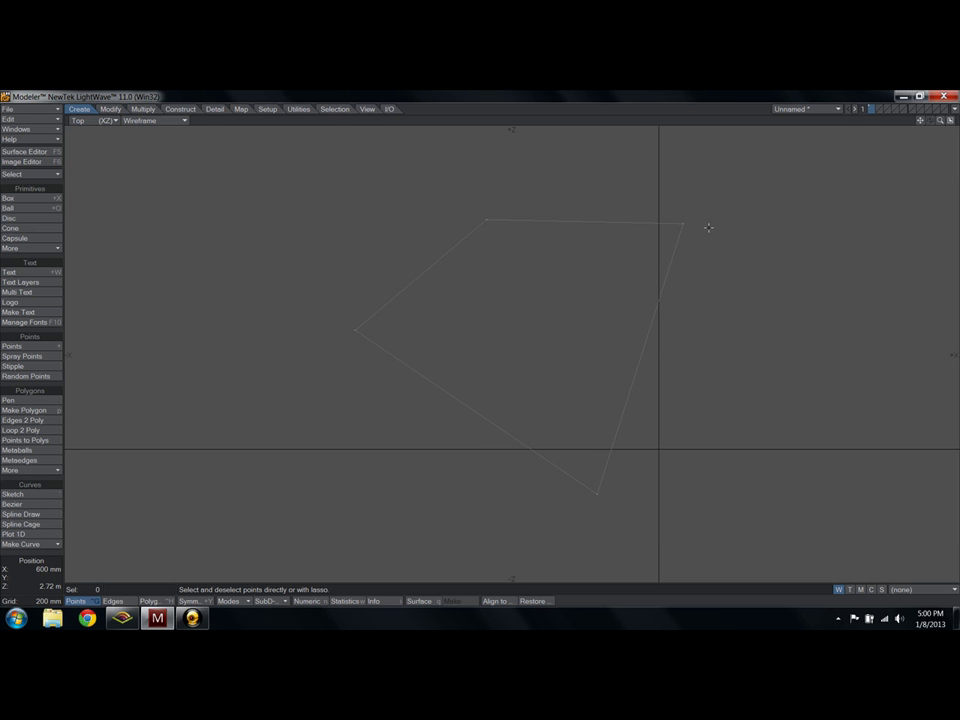
{"action": "key", "text": "ctrl+z"}
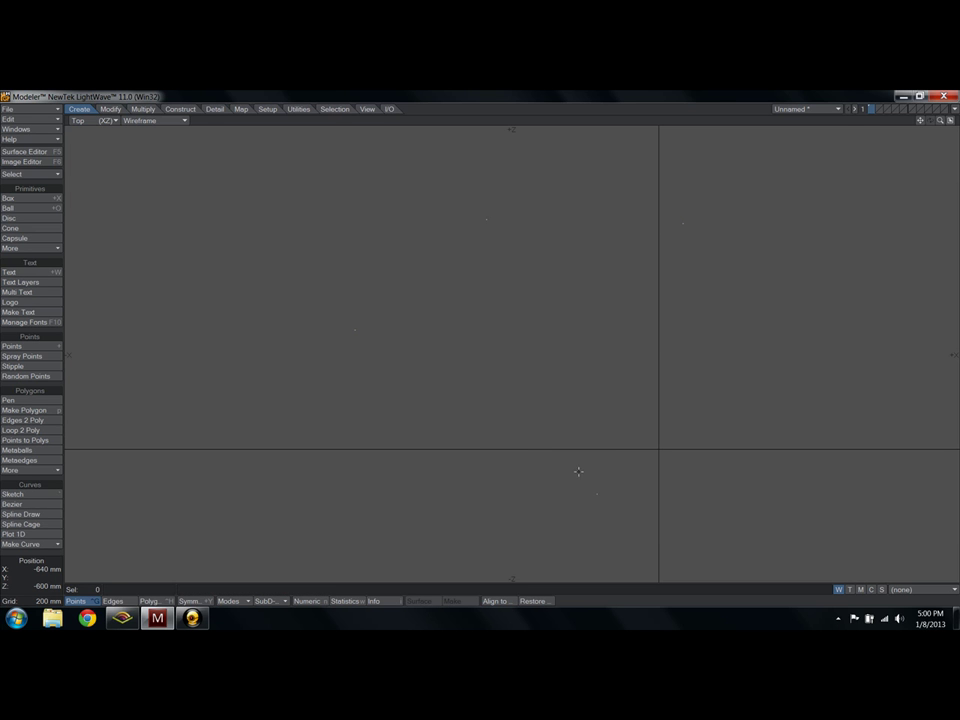
Step: Restart the point selection from the lowest point, make the polygon again around the outline, and undo it
{"action": "left_click", "coordinate": [597, 494]}
{"action": "left_click", "coordinate": [680, 223]}
{"action": "mouse_move", "coordinate": [376, 324]}
{"action": "right_mouse_down"}
{"action": "mouse_move", "coordinate": [471, 354]}
{"action": "mouse_move", "coordinate": [576, 421]}
{"action": "right_mouse_up"}
{"action": "key", "text": "slash"}
{"action": "left_click", "coordinate": [597, 495]}
{"action": "key", "text": "p"}
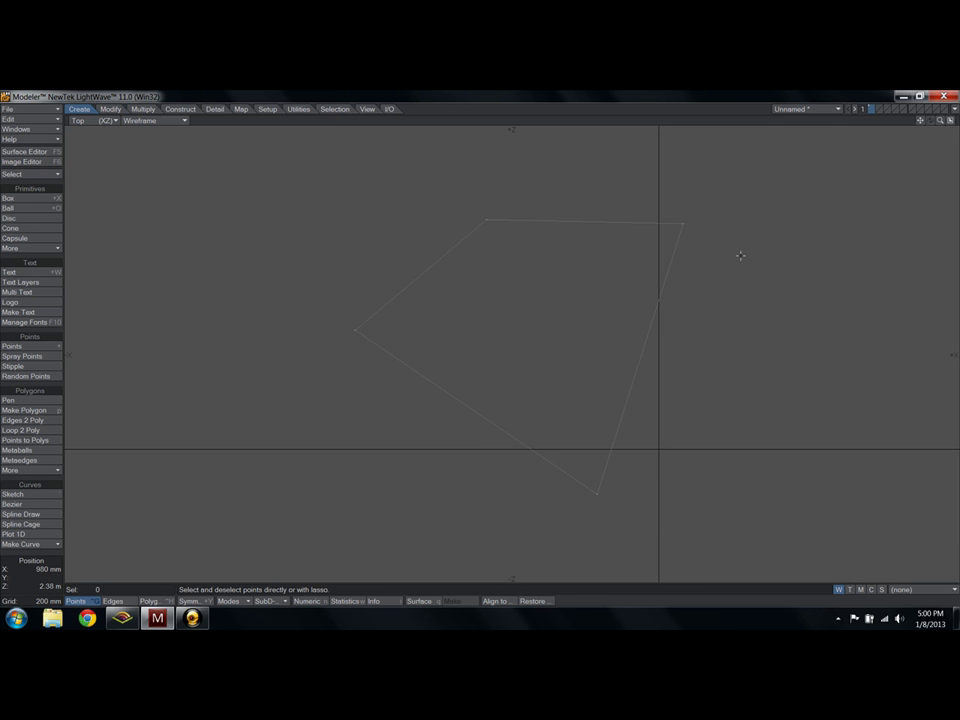
{"action": "key", "text": "u"}
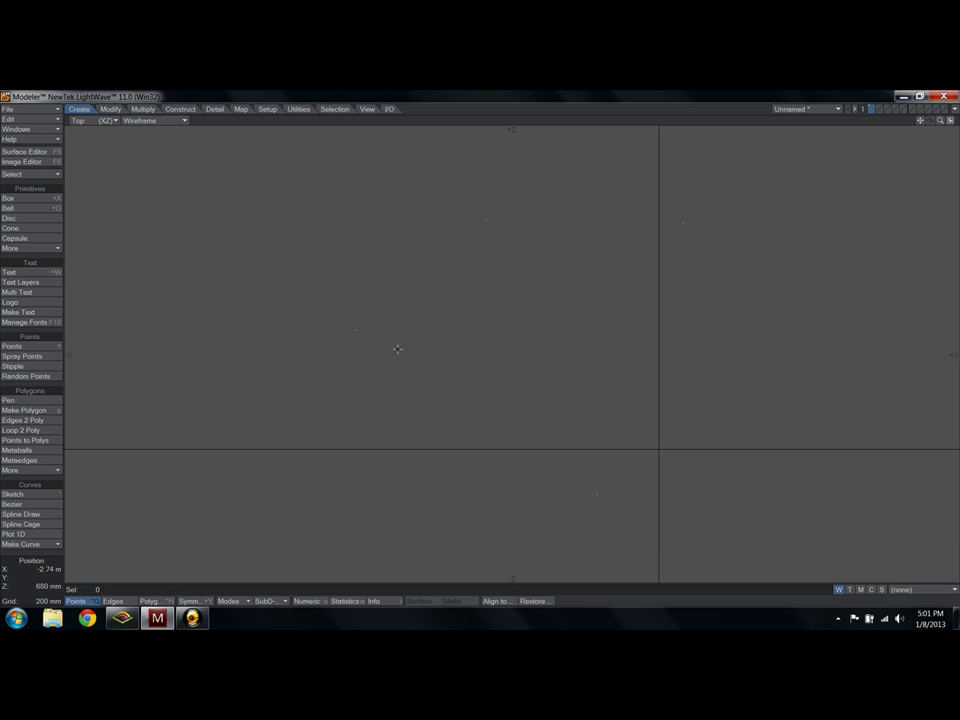
Step: Select the four points clockwise from the lowest one and make a polygon from them
{"action": "left_click", "coordinate": [597, 493]}
{"action": "left_click", "coordinate": [357, 329]}
{"action": "left_click", "coordinate": [485, 220]}
{"action": "key", "text": "p"}
Step: Display the polygon with Smooth Shade in a Perspective view, orbited to an oblique angle
{"action": "left_click", "coordinate": [145, 120]}
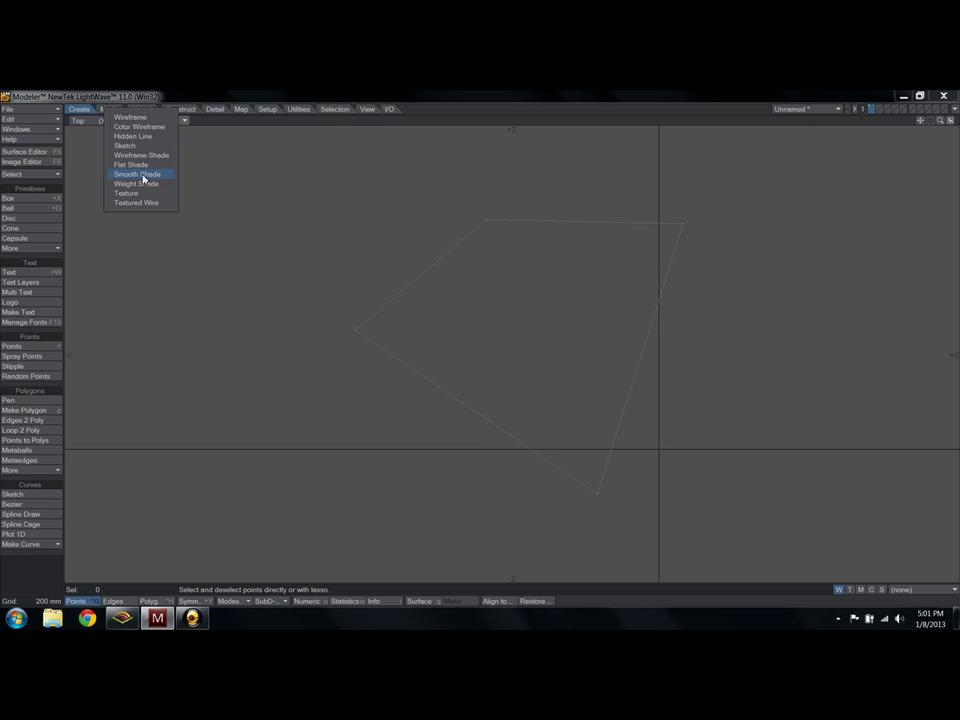
{"action": "left_click", "coordinate": [146, 174]}
{"action": "left_click", "coordinate": [78, 120]}
{"action": "left_click", "coordinate": [96, 184]}
{"action": "left_click_drag", "start_coordinate": [366, 207], "coordinate": [533, 385], "text": "alt"}
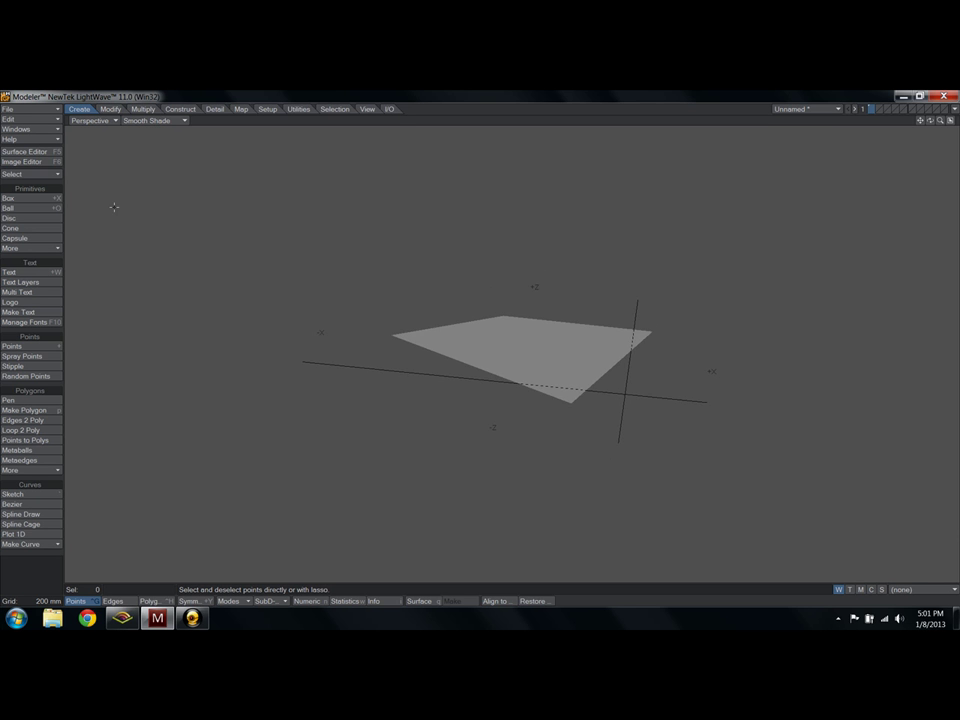
Step: Make the Default surface Double Sided in the Surface Editor and check the polygon from below and above
{"action": "left_click", "coordinate": [14, 151]}
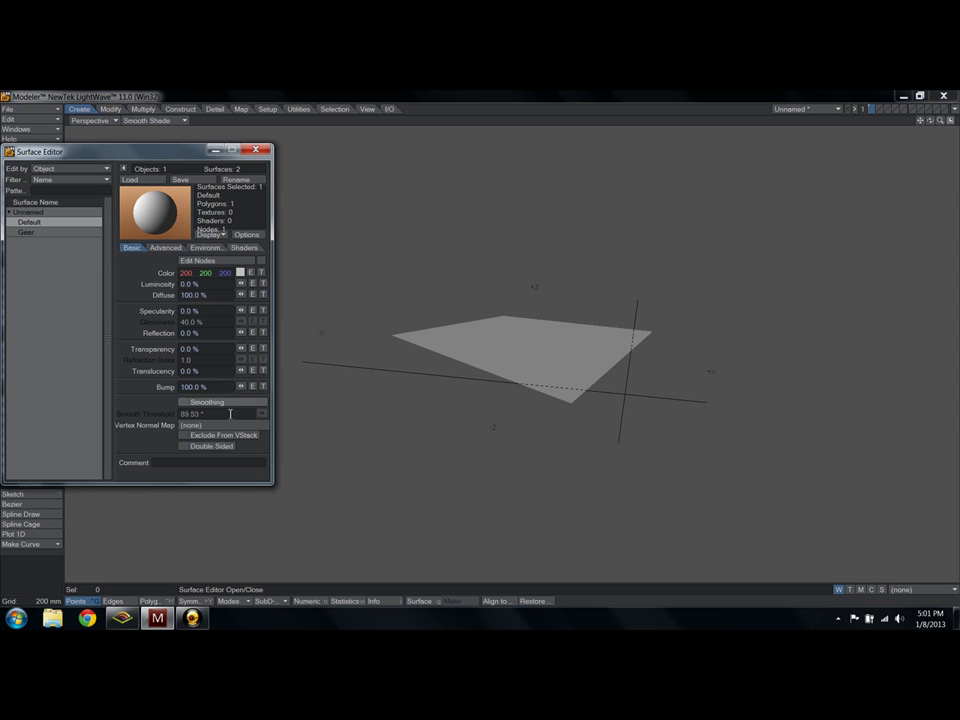
{"action": "left_click", "coordinate": [184, 446]}
{"action": "left_click_drag", "start_coordinate": [565, 410], "coordinate": [480, 421], "text": "alt"}
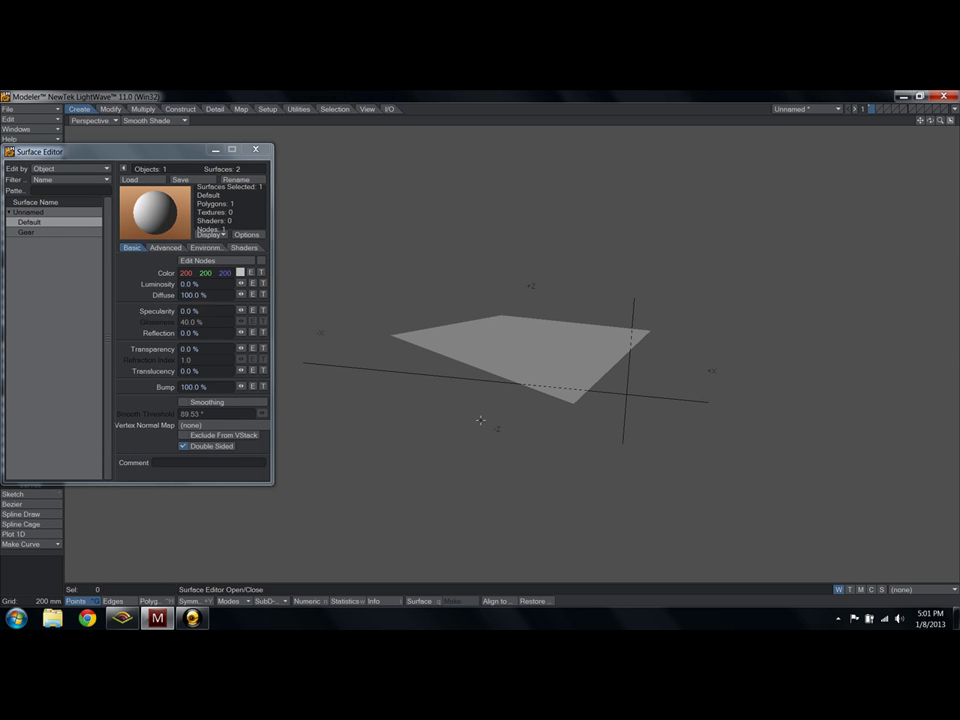
{"action": "key", "text": "F5"}
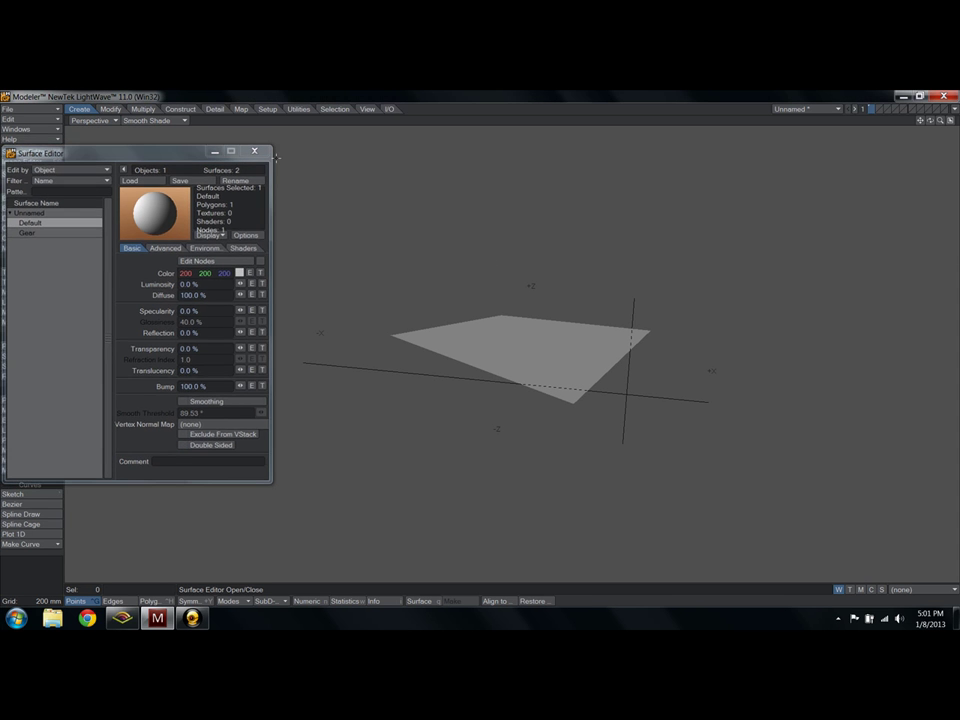
{"action": "left_click_drag", "start_coordinate": [530, 367], "coordinate": [536, 236], "text": "alt"}
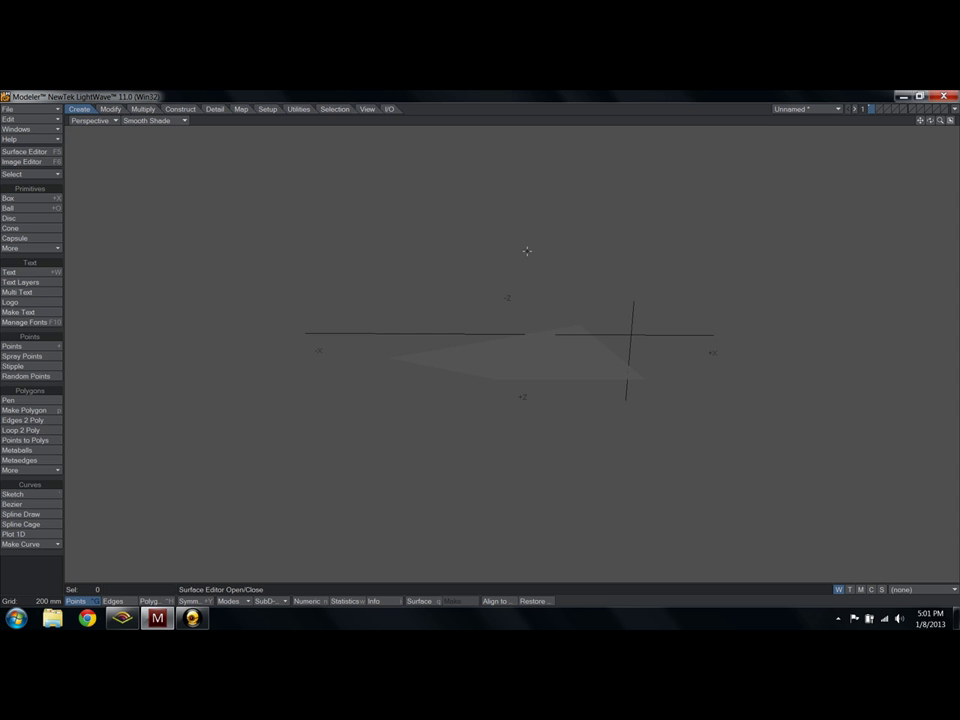
{"action": "left_click_drag", "start_coordinate": [527, 251], "coordinate": [538, 437], "text": "alt"}
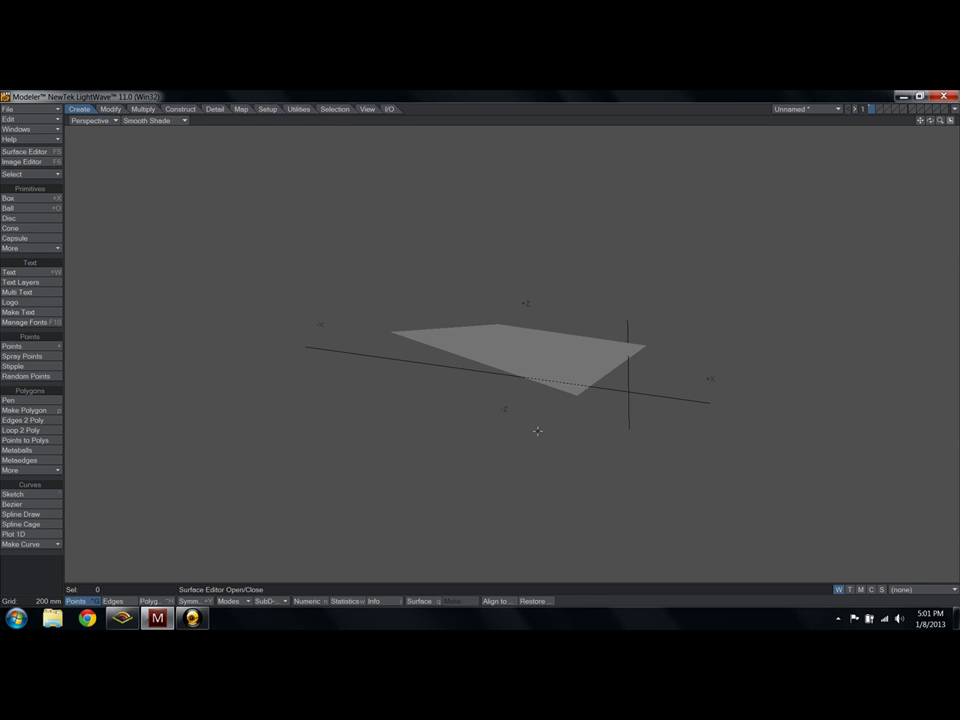
Step: Delete the polygon and return the viewport to the Top (XZ) view with the view fitted
{"action": "key", "text": "Delete"}
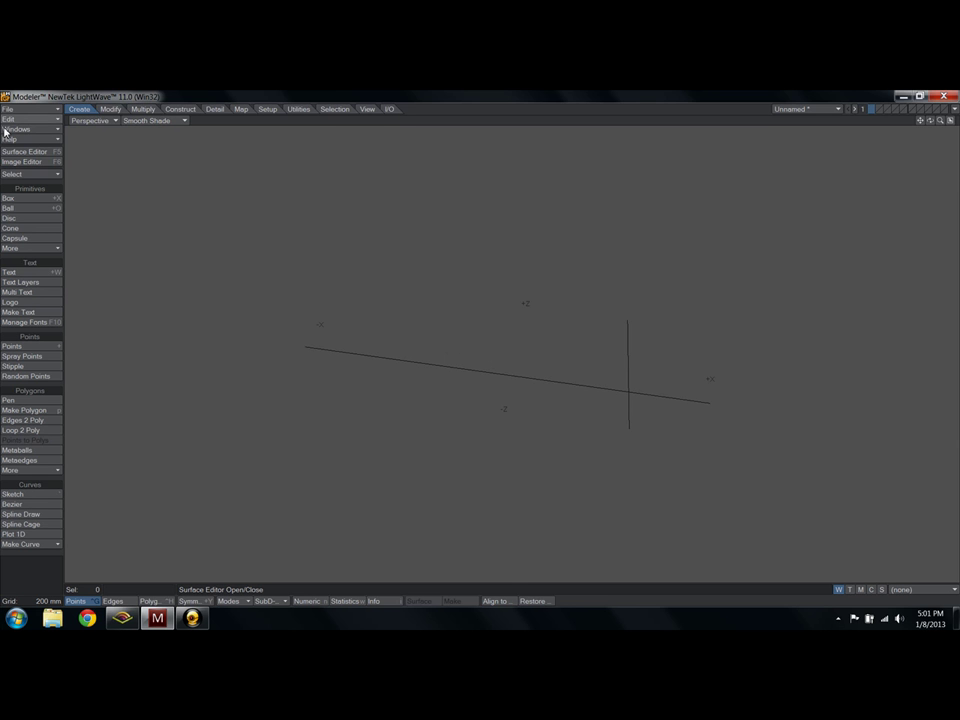
{"action": "left_click", "coordinate": [93, 120]}
{"action": "left_click", "coordinate": [92, 104]}
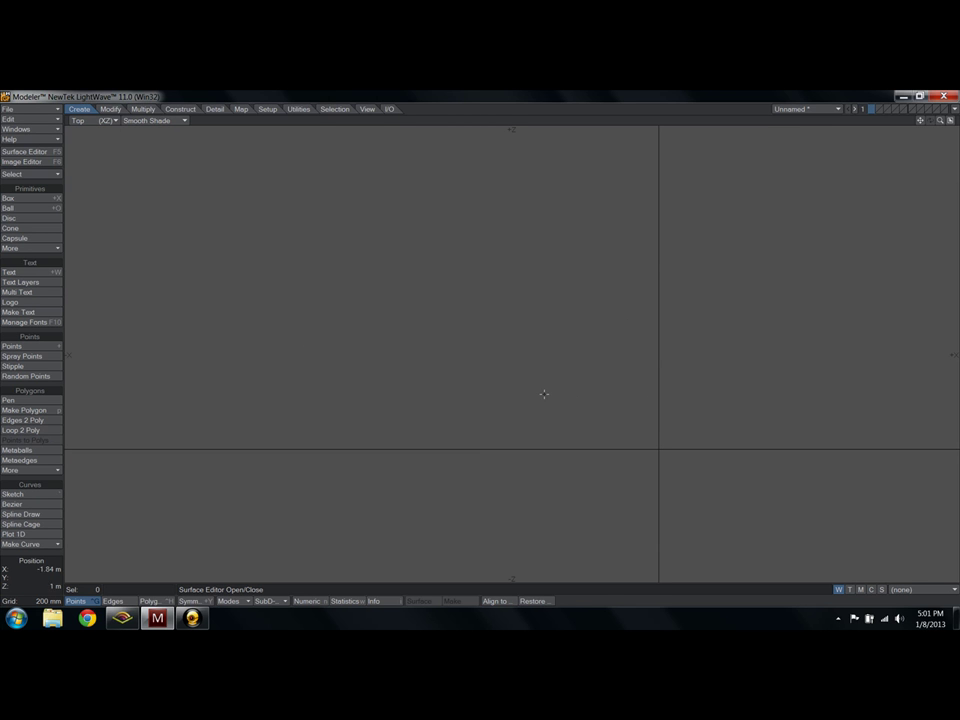
{"action": "key", "text": "a"}
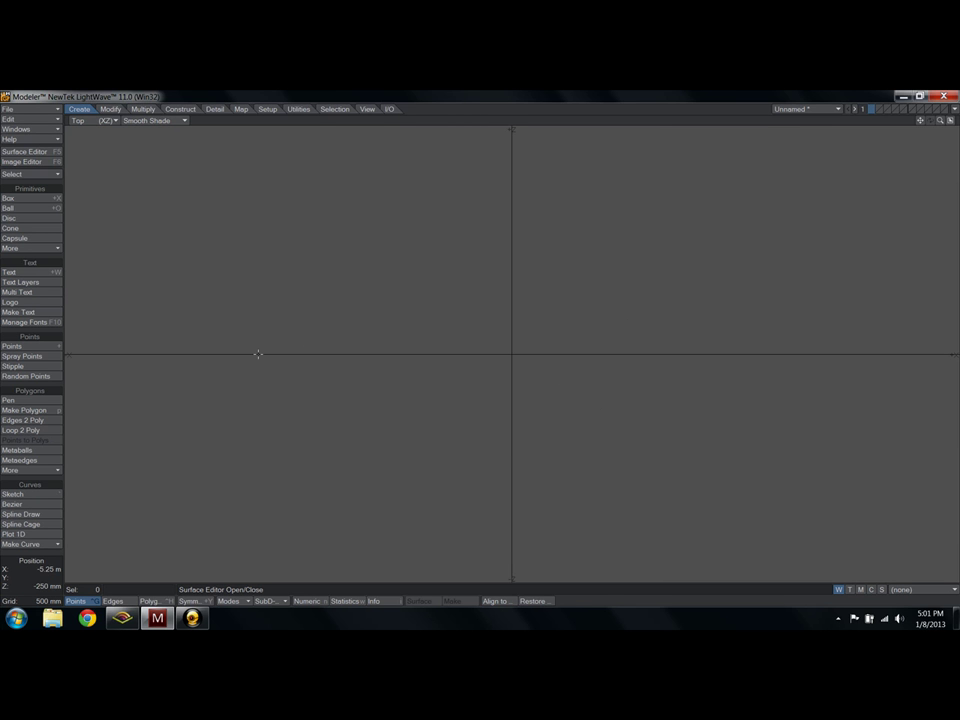
Step: Draw a nine-point polygon with a self-crossing outline around the origin using the Pen tool
{"action": "left_click", "coordinate": [12, 400]}
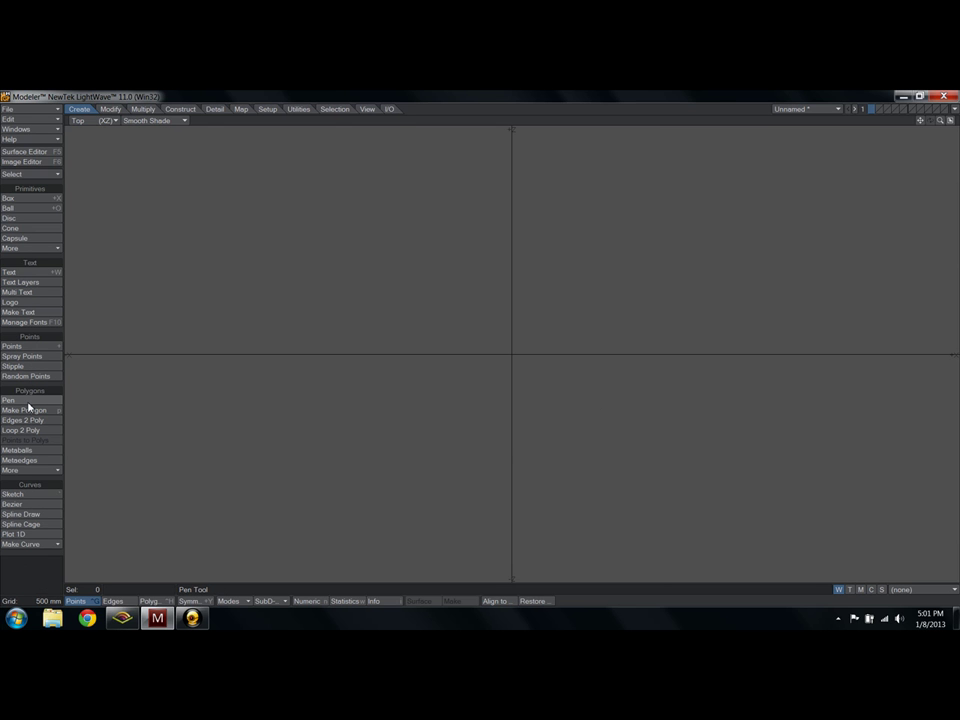
{"action": "left_click", "coordinate": [28, 401]}
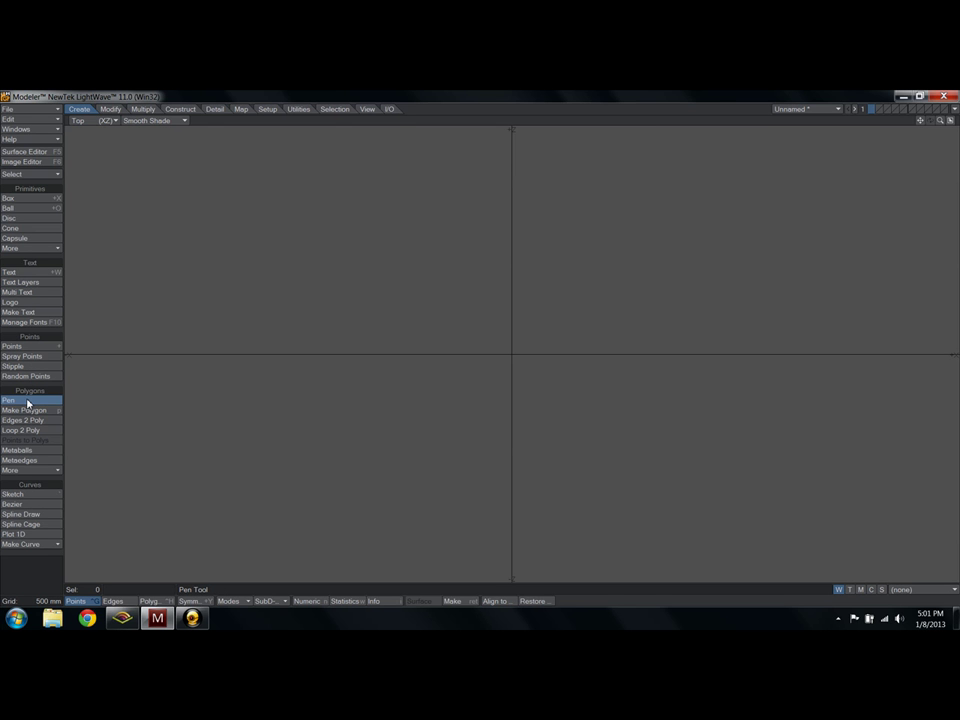
{"action": "left_click", "coordinate": [381, 321]}
{"action": "left_click", "coordinate": [461, 234]}
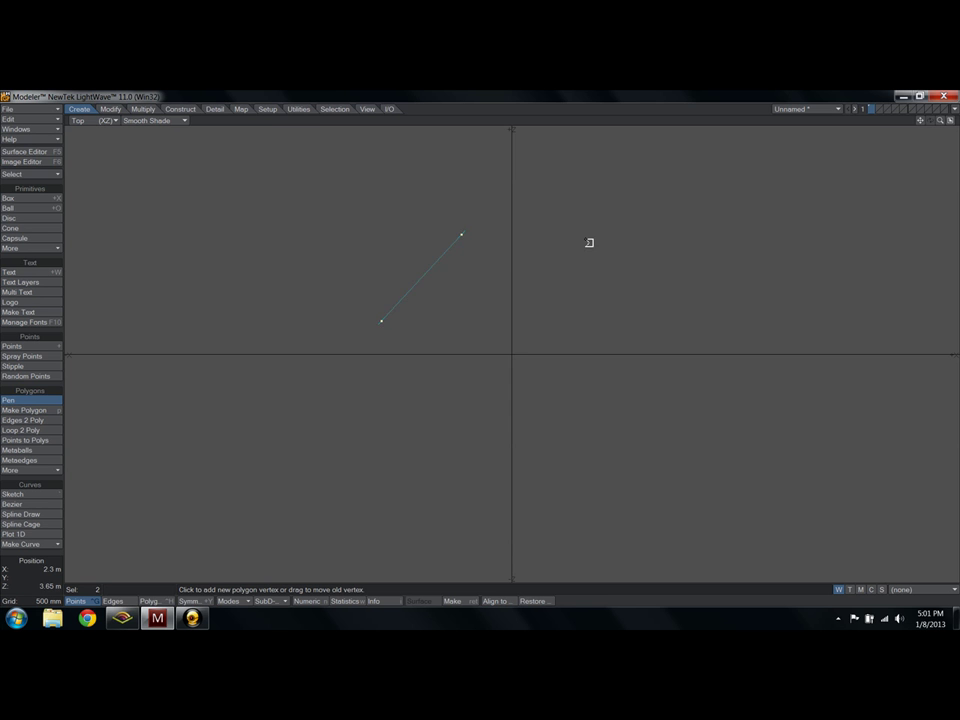
{"action": "left_click", "coordinate": [587, 238]}
{"action": "left_click", "coordinate": [662, 399]}
{"action": "left_click", "coordinate": [413, 447]}
{"action": "left_click", "coordinate": [268, 412]}
{"action": "left_click", "coordinate": [354, 508]}
{"action": "left_click", "coordinate": [480, 528]}
{"action": "left_click", "coordinate": [617, 499]}
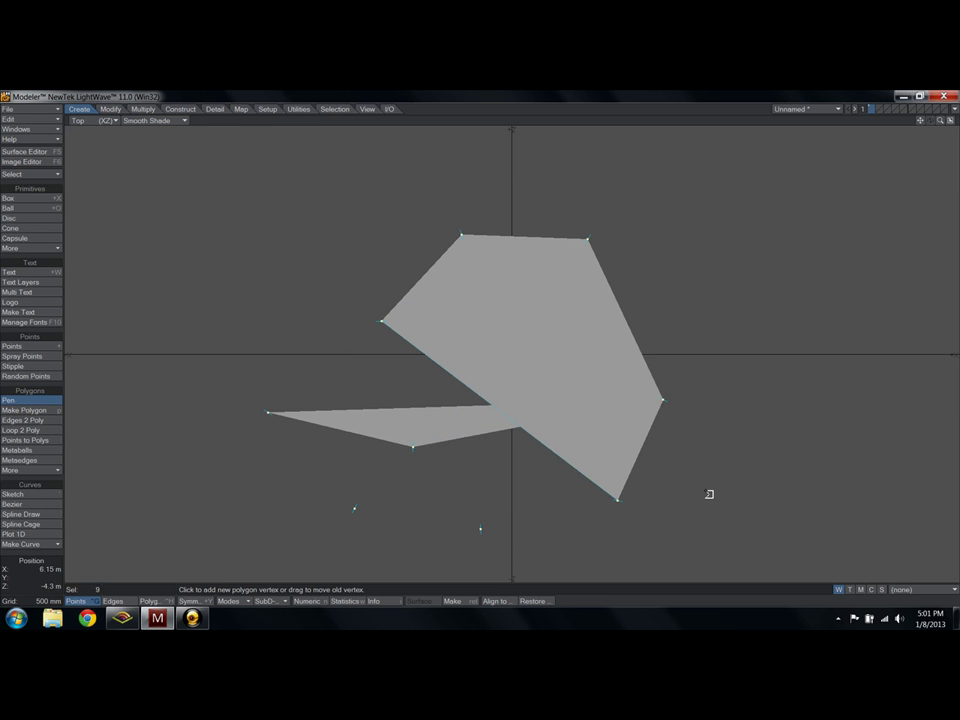
{"action": "key", "text": "space"}
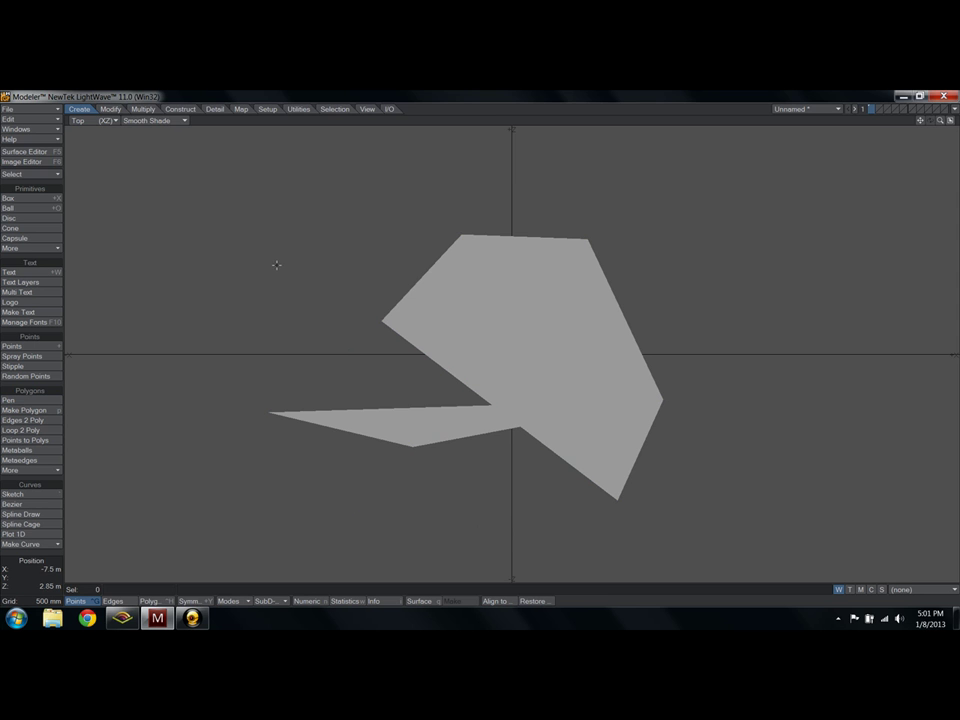
Step: Display the polygon in Wireframe and shift the Top view to recentre it
{"action": "left_click", "coordinate": [156, 120]}
{"action": "left_click", "coordinate": [141, 105]}
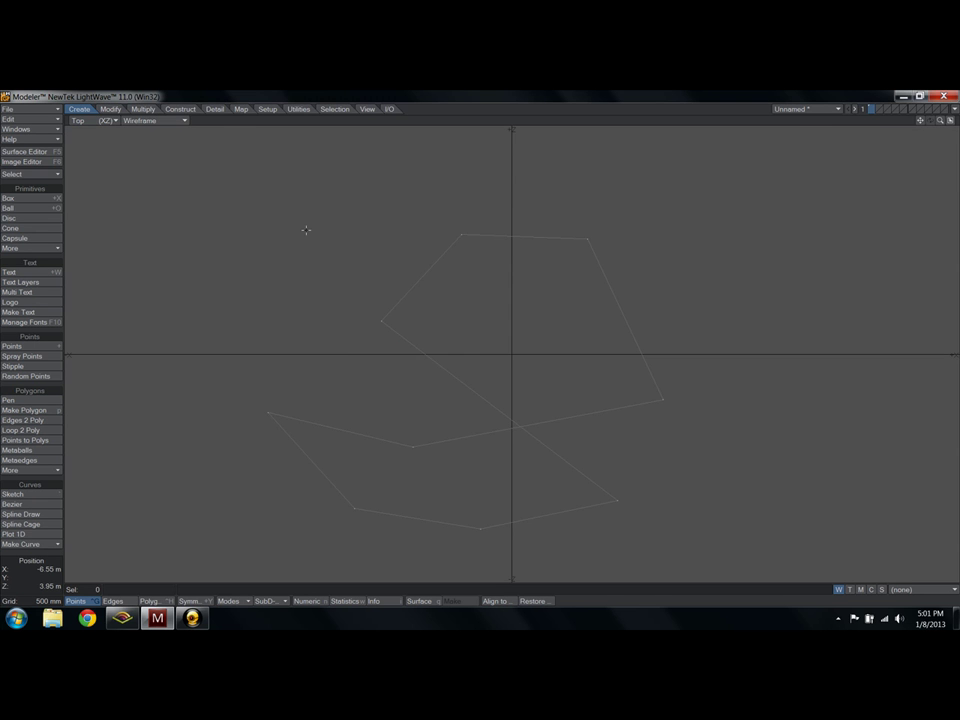
{"action": "key", "text": "g"}
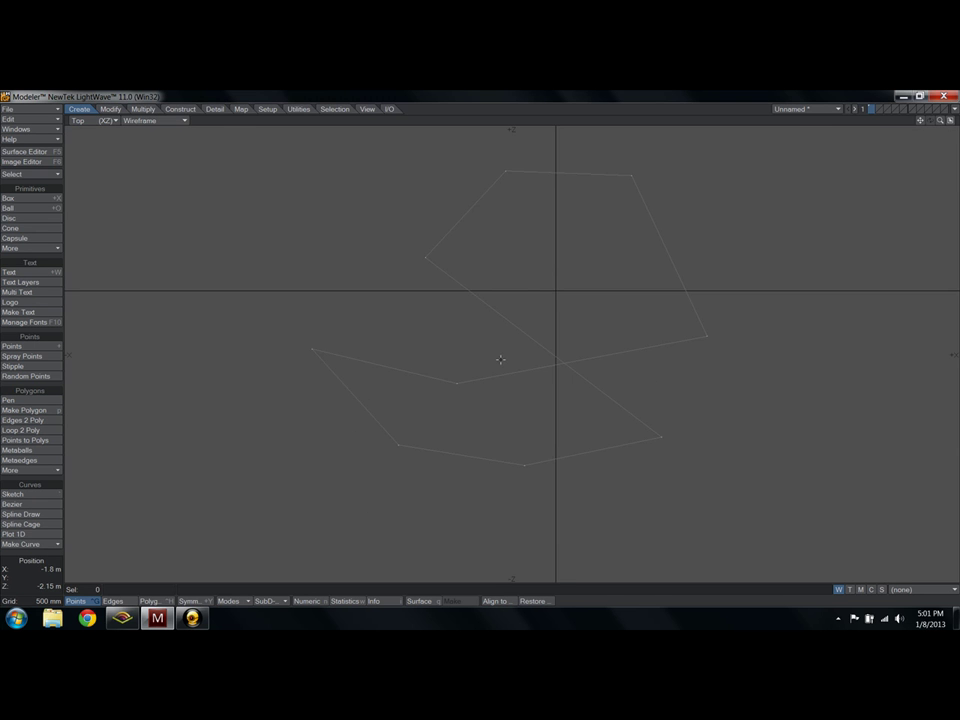
Step: Select the polygon's upper-left edge and move it to the right side of the shape so the outline no longer crosses itself
{"action": "key", "text": "ctrl+j"}
{"action": "left_click", "coordinate": [486, 218]}
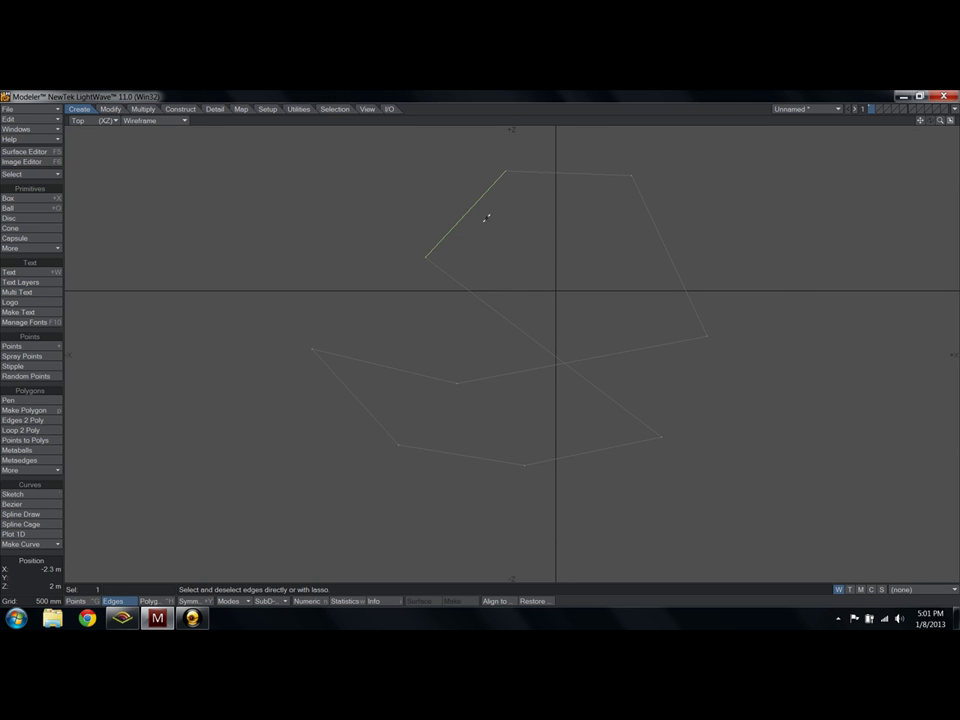
{"action": "key", "text": "t"}
{"action": "left_click_drag", "start_coordinate": [486, 218], "coordinate": [800, 373]}
{"action": "key", "text": "space"}
{"action": "key", "text": "slash"}
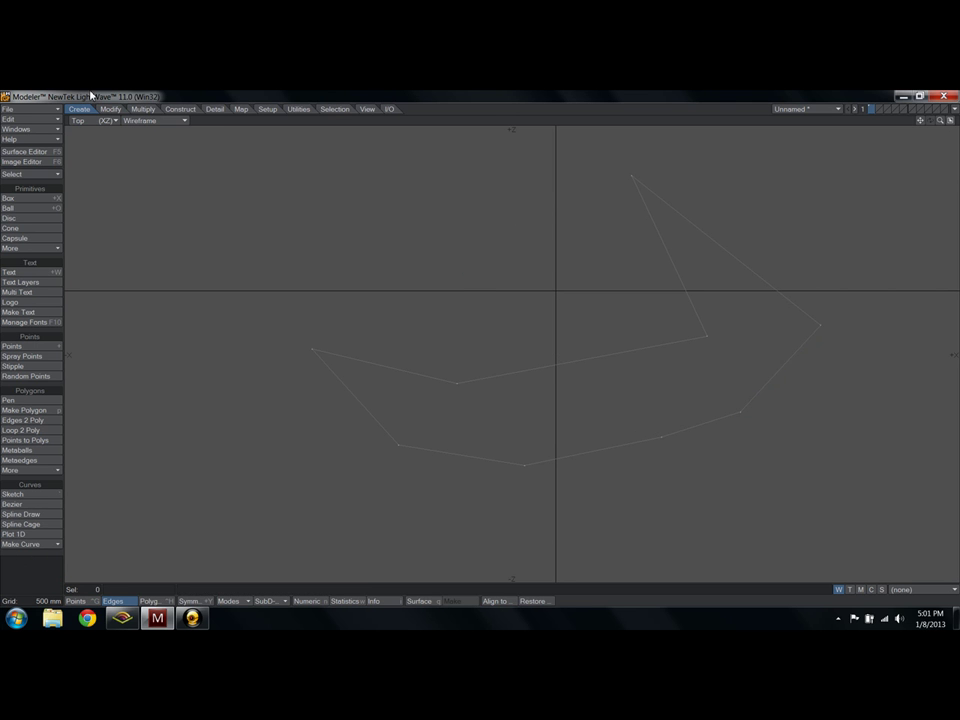
Step: Display the polygon with Smooth Shade and check its edges in the Edge Statistics
{"action": "left_click", "coordinate": [158, 121]}
{"action": "left_click", "coordinate": [158, 179]}
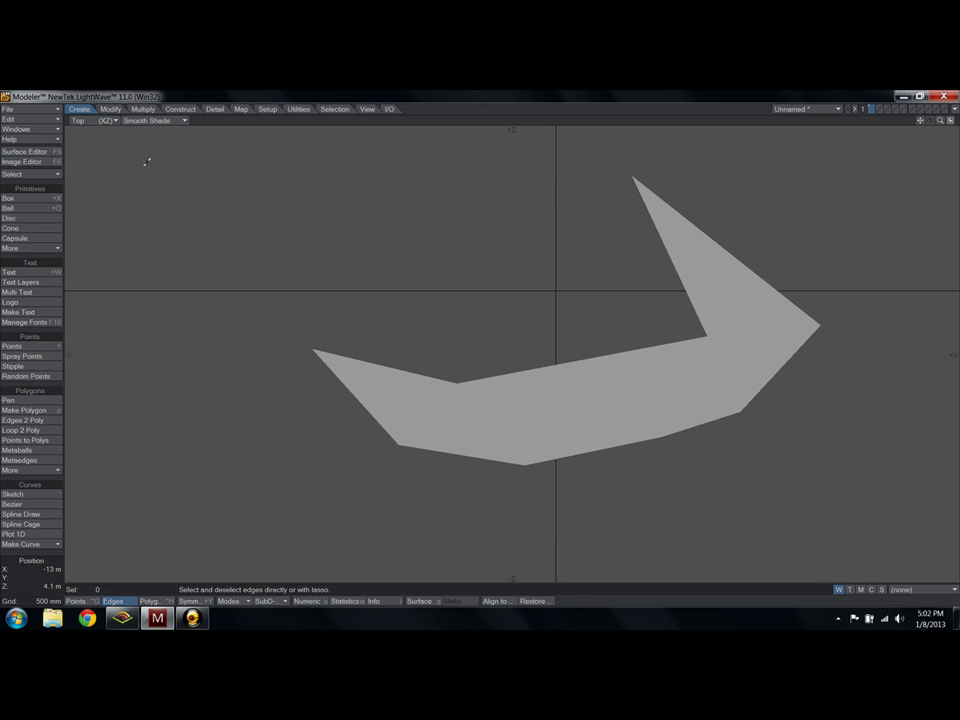
{"action": "key", "text": "w"}
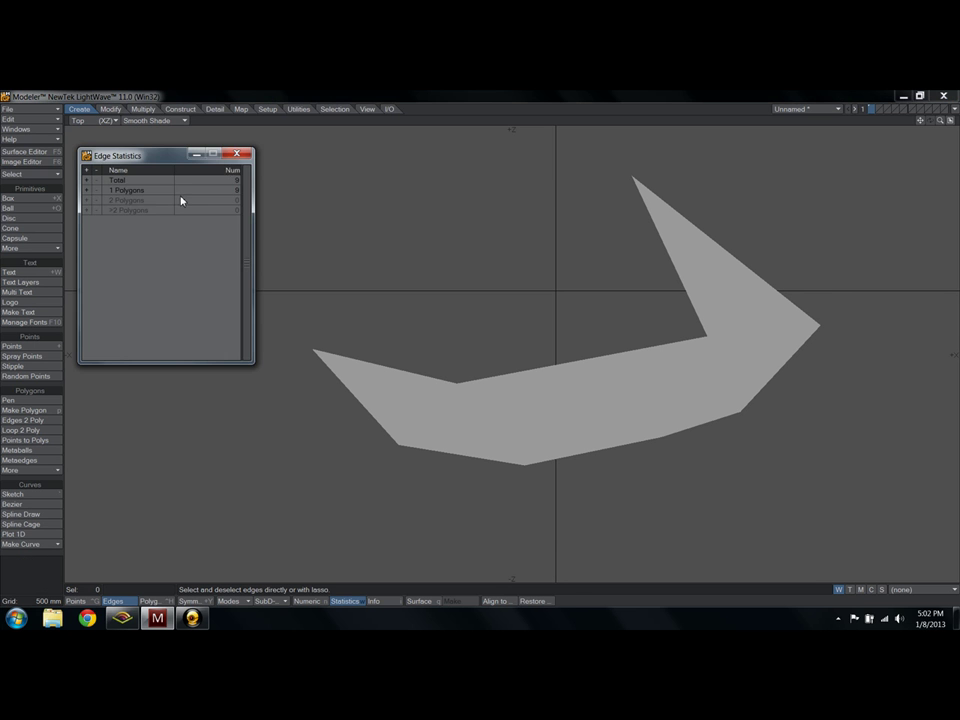
{"action": "left_click", "coordinate": [237, 154]}
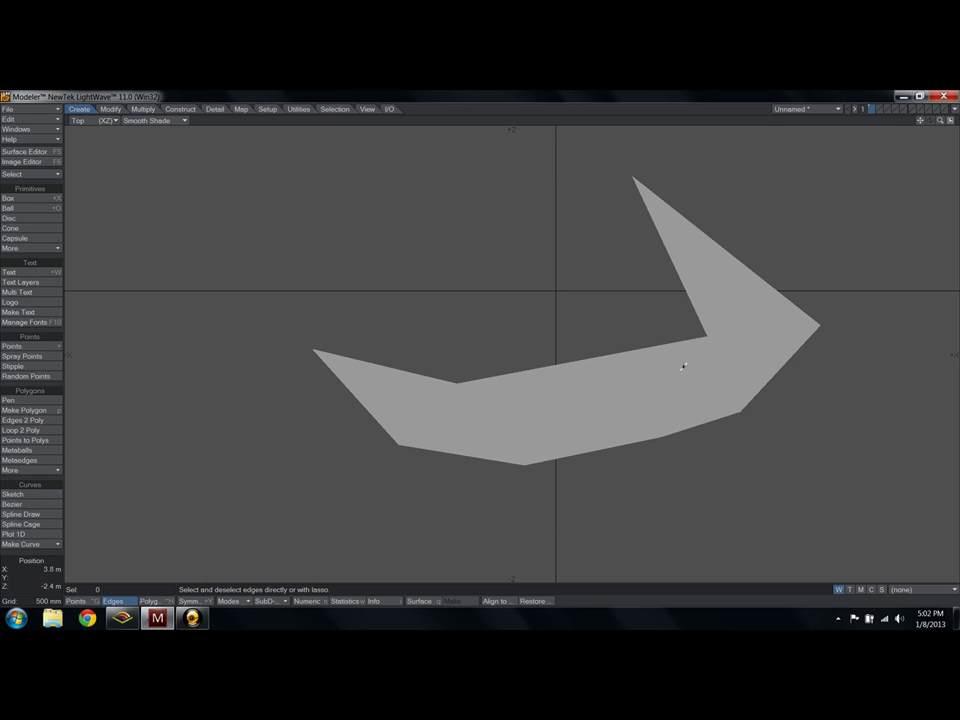
Step: Move the polygon's rightmost sloping edge about 1.6 m in X and -950 mm in Z, and display the shape in Wireframe
{"action": "left_click", "coordinate": [774, 384]}
{"action": "key", "text": "t"}
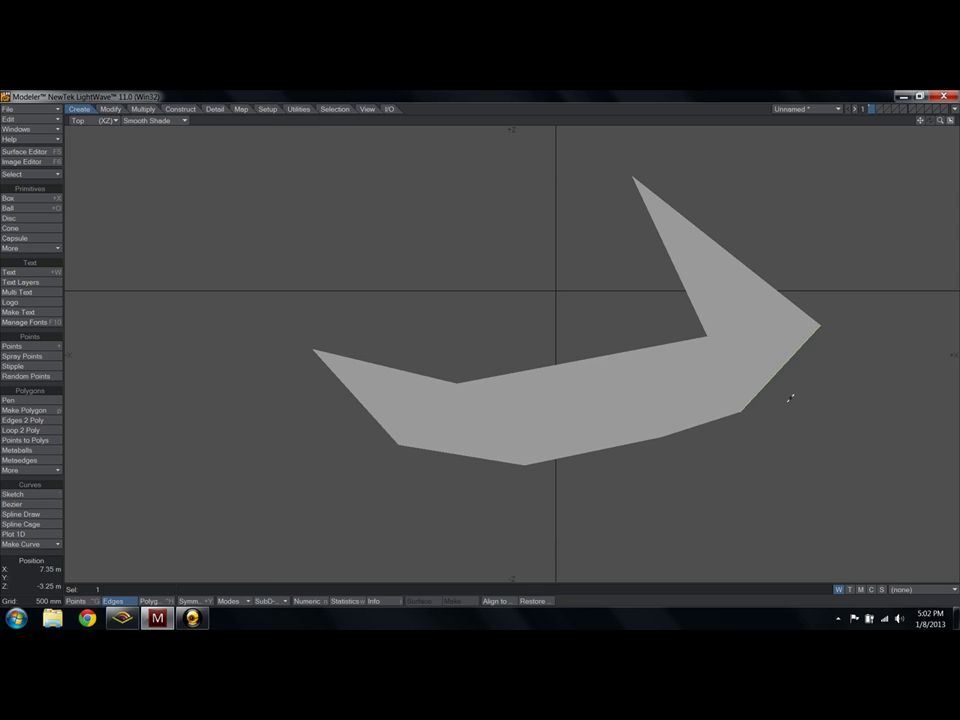
{"action": "left_click_drag", "start_coordinate": [814, 404], "coordinate": [788, 513]}
{"action": "left_click_drag", "start_coordinate": [739, 478], "coordinate": [815, 403]}
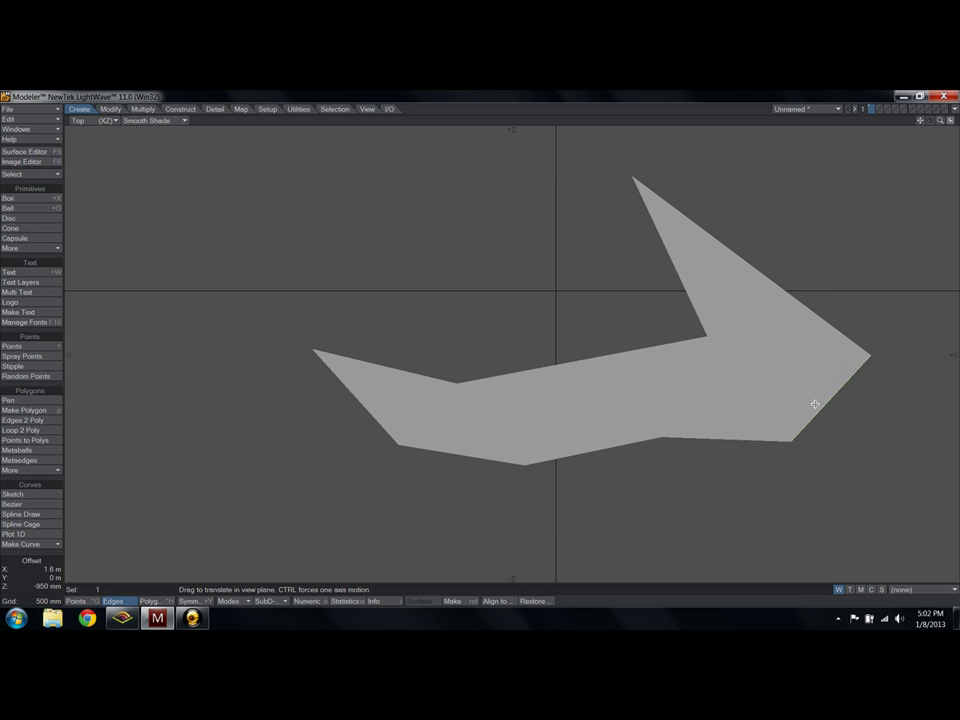
{"action": "key", "text": "space"}
{"action": "left_click", "coordinate": [154, 120]}
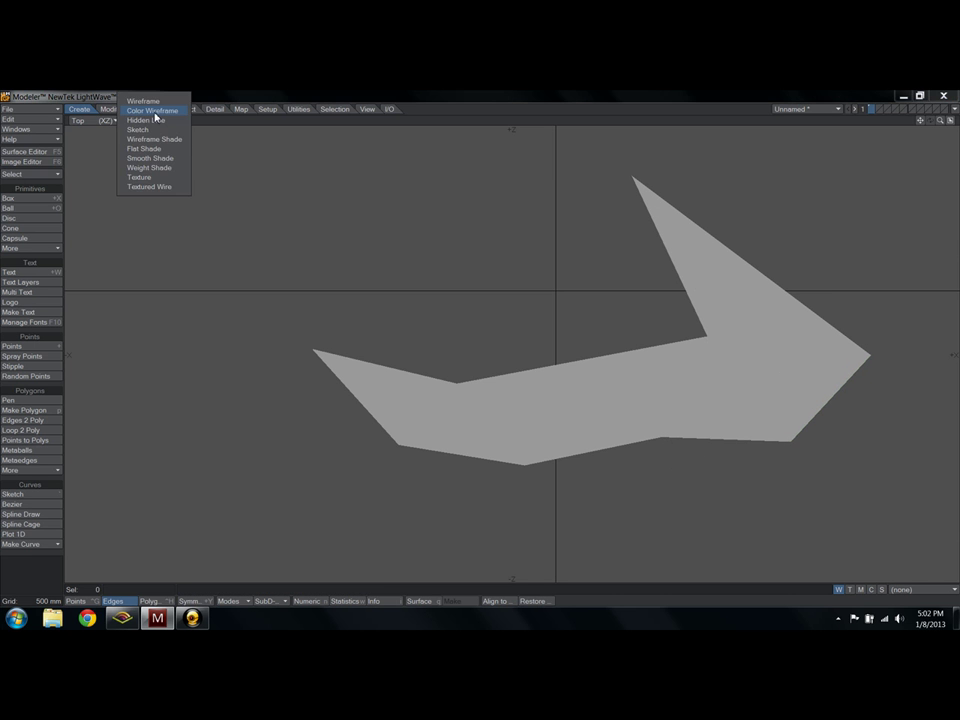
{"action": "left_click", "coordinate": [150, 102]}
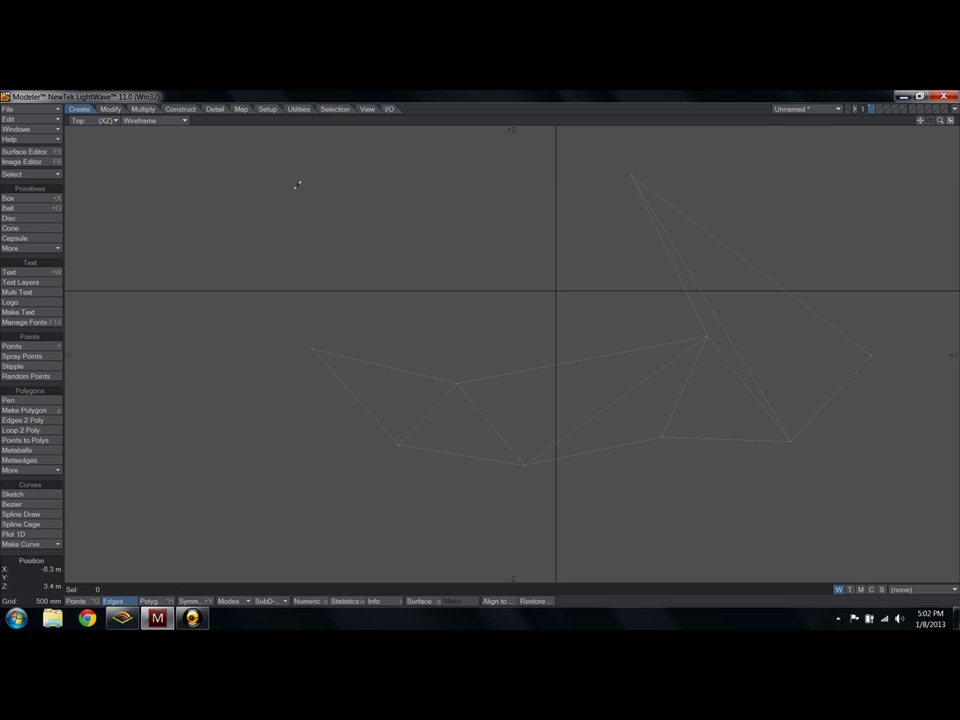
Step: Undo the polygon's split into triangles and delete the polygon
{"action": "key", "text": "ctrl+z"}
{"action": "left_click", "coordinate": [143, 109]}
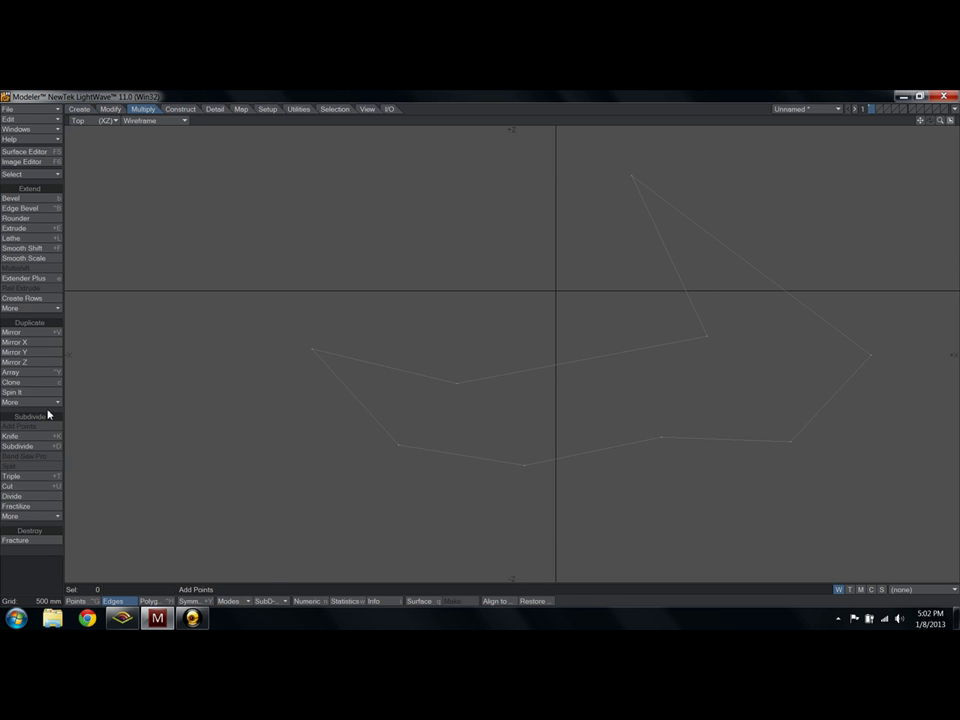
{"action": "left_click", "coordinate": [80, 109]}
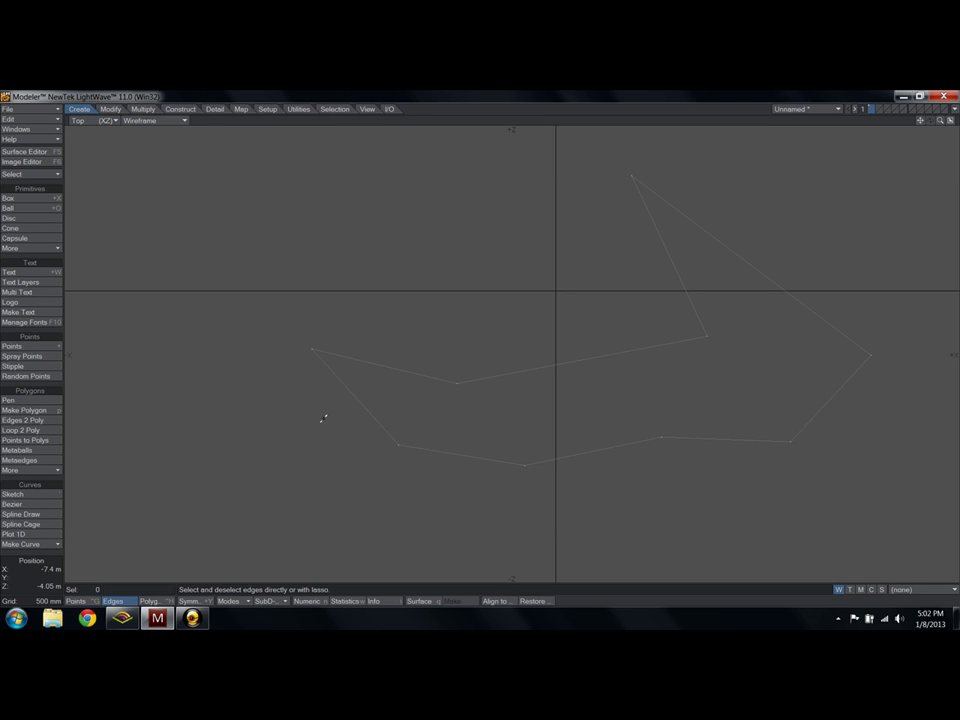
{"action": "key", "text": "ctrl+h"}
{"action": "key", "text": "Delete"}
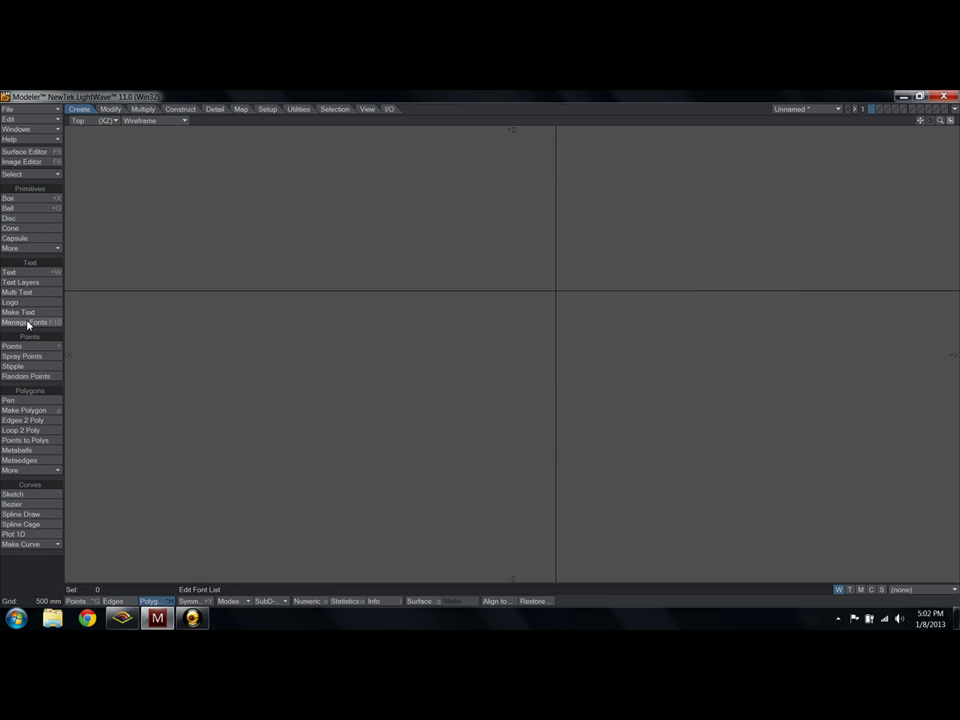
Step: Draw a four-point polygon around the upper centre of the Top view with the Pen tool
{"action": "left_click", "coordinate": [17, 399]}
{"action": "left_click", "coordinate": [409, 398]}
{"action": "left_click", "coordinate": [403, 232]}
{"action": "left_click", "coordinate": [585, 216]}
{"action": "left_click", "coordinate": [690, 358]}
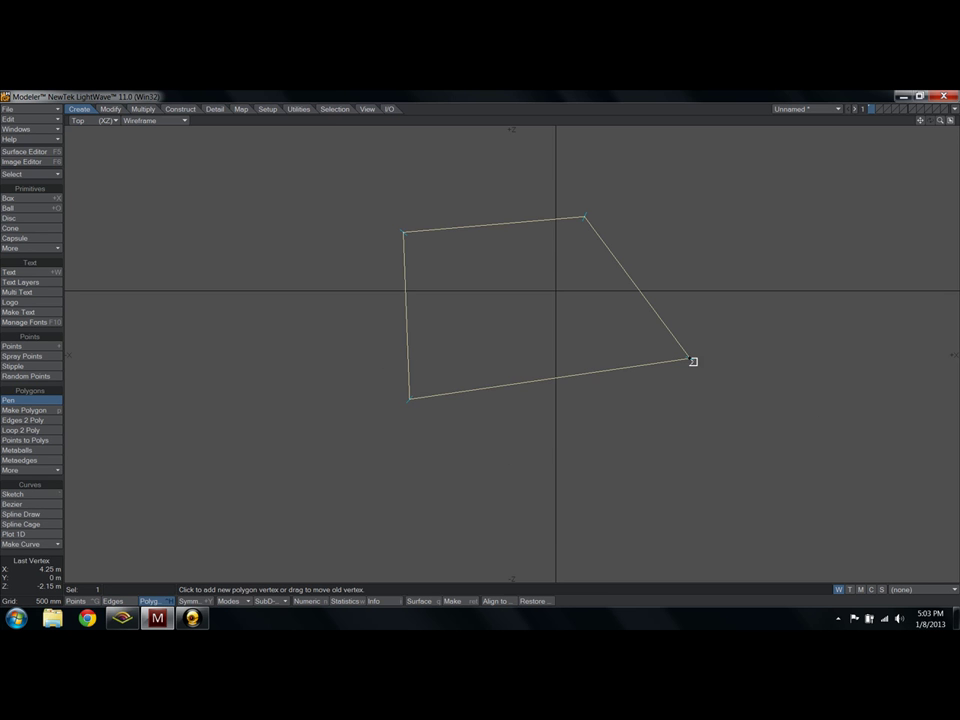
{"action": "key", "text": "space"}
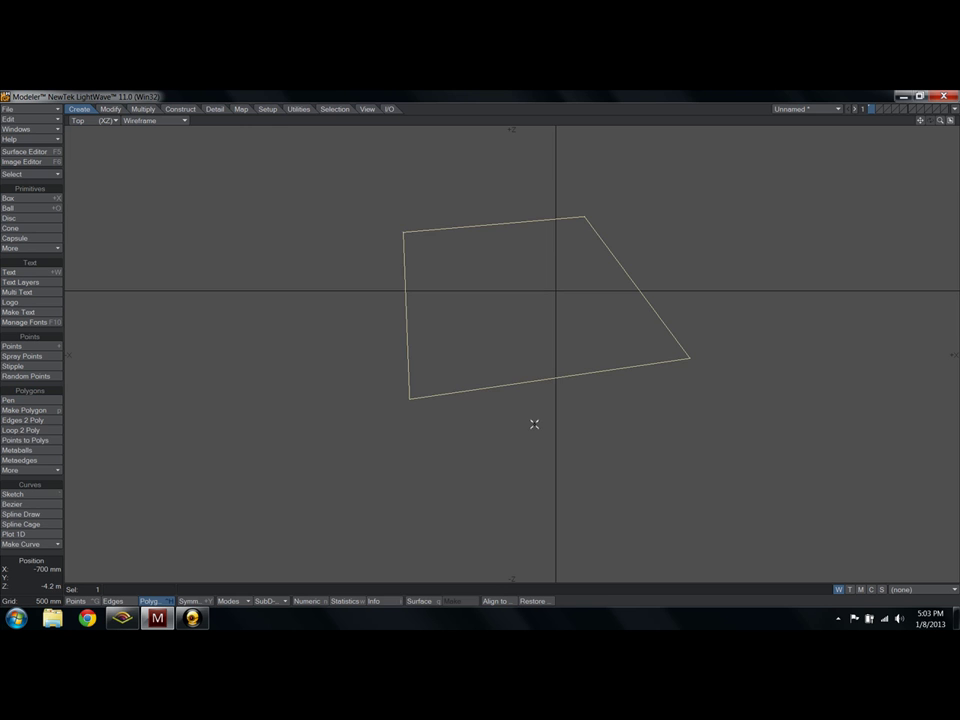
Step: Delete the four-point polygon and sketch a long, winding open curve with the Sketch tool
{"action": "key", "text": "Delete"}
{"action": "left_click_drag", "start_coordinate": [563, 325], "coordinate": [534, 353], "text": "alt"}
{"action": "left_click", "coordinate": [10, 505]}
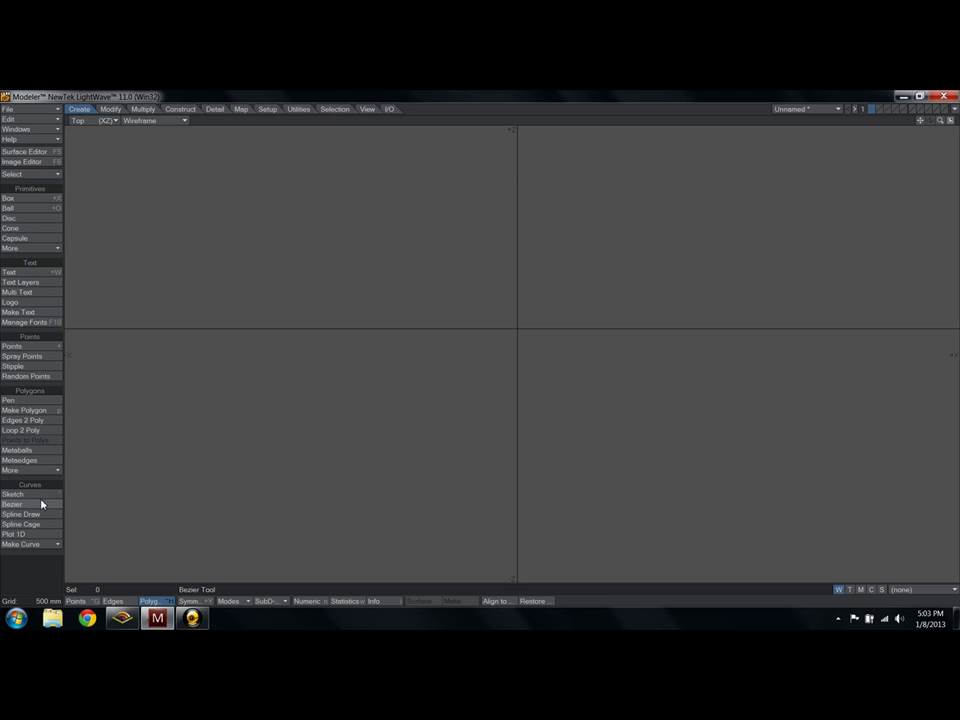
{"action": "left_click", "coordinate": [5, 534]}
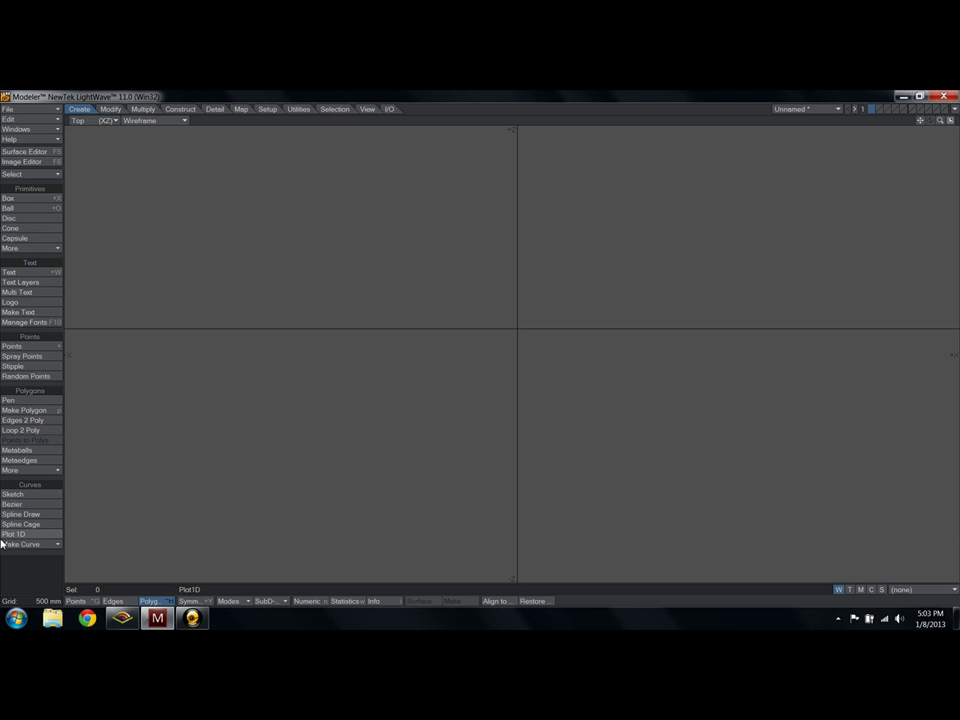
{"action": "left_click", "coordinate": [30, 494]}
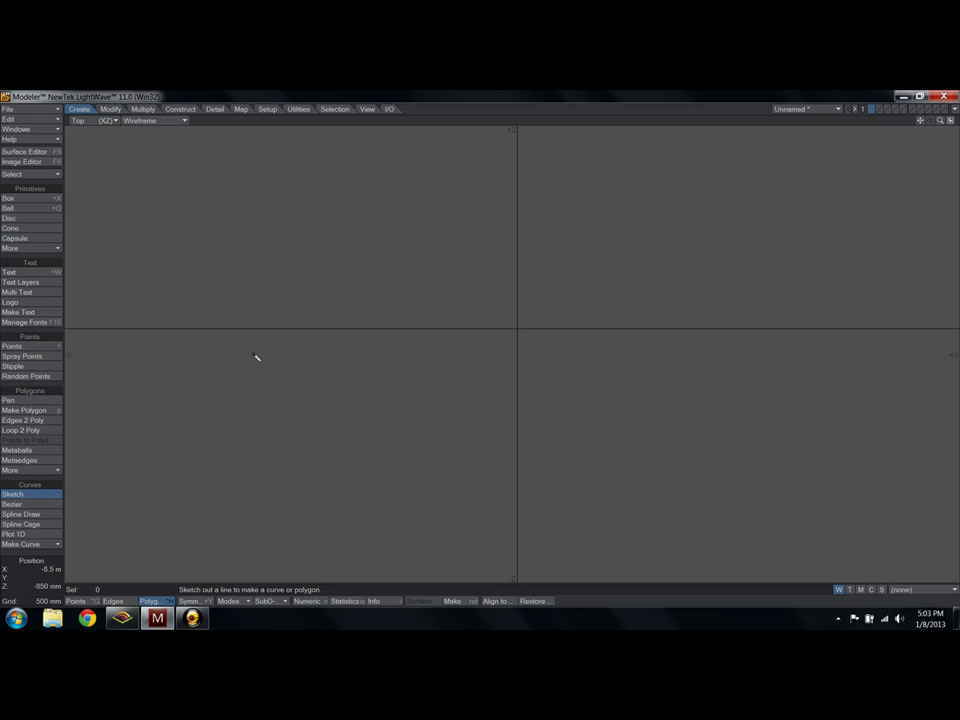
{"action": "mouse_move", "coordinate": [203, 295]}
{"action": "left_mouse_down"}
{"action": "mouse_move", "coordinate": [343, 304]}
{"action": "mouse_move", "coordinate": [567, 462]}
{"action": "mouse_move", "coordinate": [349, 557]}
{"action": "mouse_move", "coordinate": [212, 404]}
{"action": "left_mouse_up"}
{"action": "mouse_move", "coordinate": [367, 428]}
{"action": "left_mouse_down", "text": "alt"}
{"action": "mouse_move", "coordinate": [431, 337]}
{"action": "mouse_move", "coordinate": [408, 344]}
{"action": "left_mouse_up", "text": "alt"}
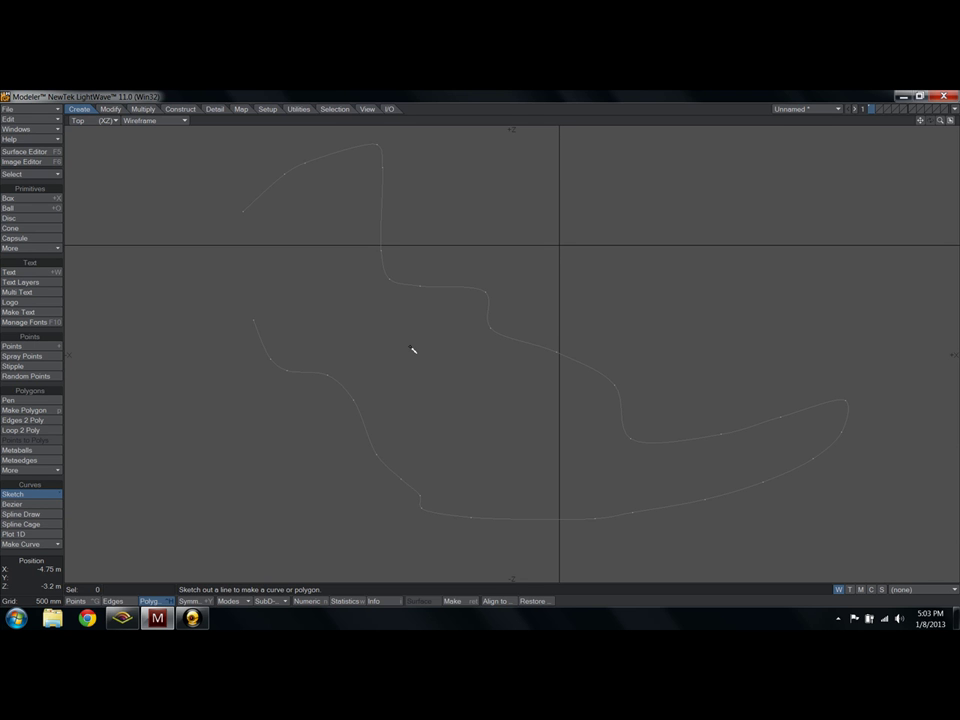
{"action": "key", "text": "space"}
{"action": "key", "text": "space"}
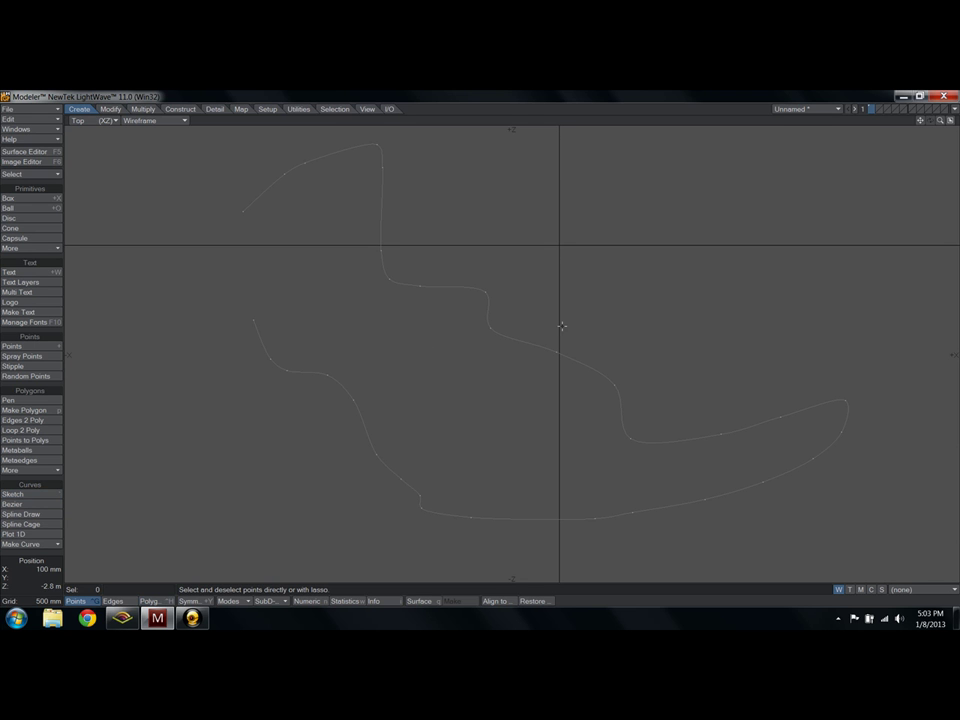
Step: Make the empty second layer active with the curve's first layer shown in the background
{"action": "left_click", "coordinate": [489, 291]}
{"action": "left_click", "coordinate": [875, 109]}
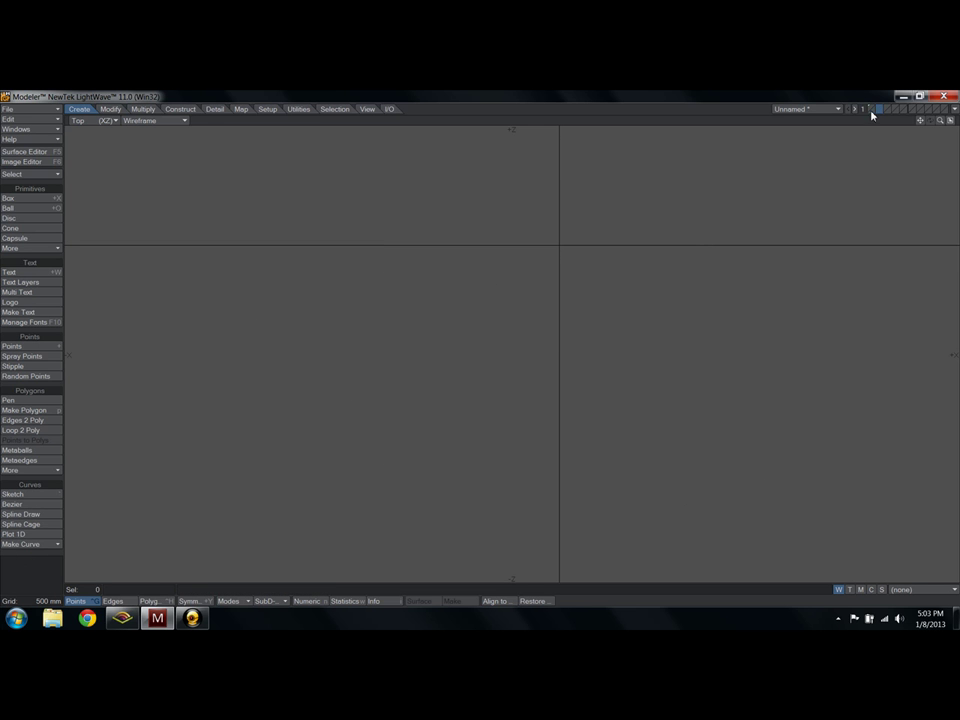
{"action": "left_click", "coordinate": [871, 112]}
Step: Trace the upper part of the background curve with the Pen tool as a twelve-point polygon, closing it with two points below
{"action": "left_click", "coordinate": [14, 400]}
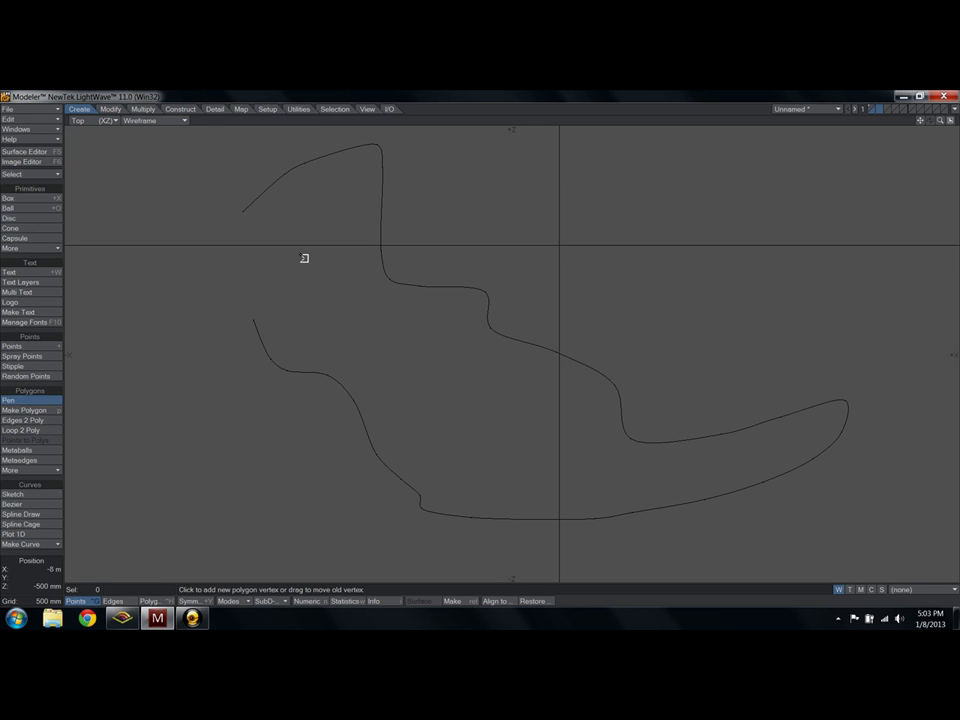
{"action": "left_click", "coordinate": [243, 212]}
{"action": "left_click", "coordinate": [284, 177]}
{"action": "left_click", "coordinate": [303, 165]}
{"action": "left_click", "coordinate": [377, 147]}
{"action": "left_click", "coordinate": [382, 166]}
{"action": "left_click", "coordinate": [381, 219]}
{"action": "left_click", "coordinate": [393, 284]}
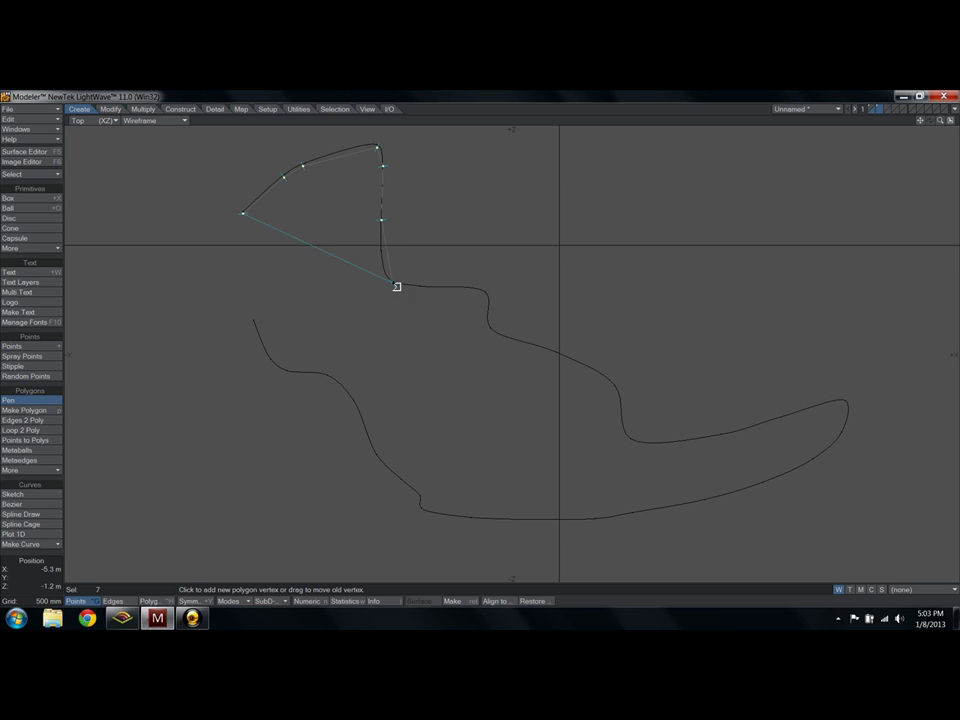
{"action": "left_click", "coordinate": [418, 283]}
{"action": "left_click", "coordinate": [482, 292]}
{"action": "left_click", "coordinate": [484, 323]}
{"action": "left_click", "coordinate": [336, 326]}
{"action": "left_click", "coordinate": [222, 293]}
{"action": "key", "text": "space"}
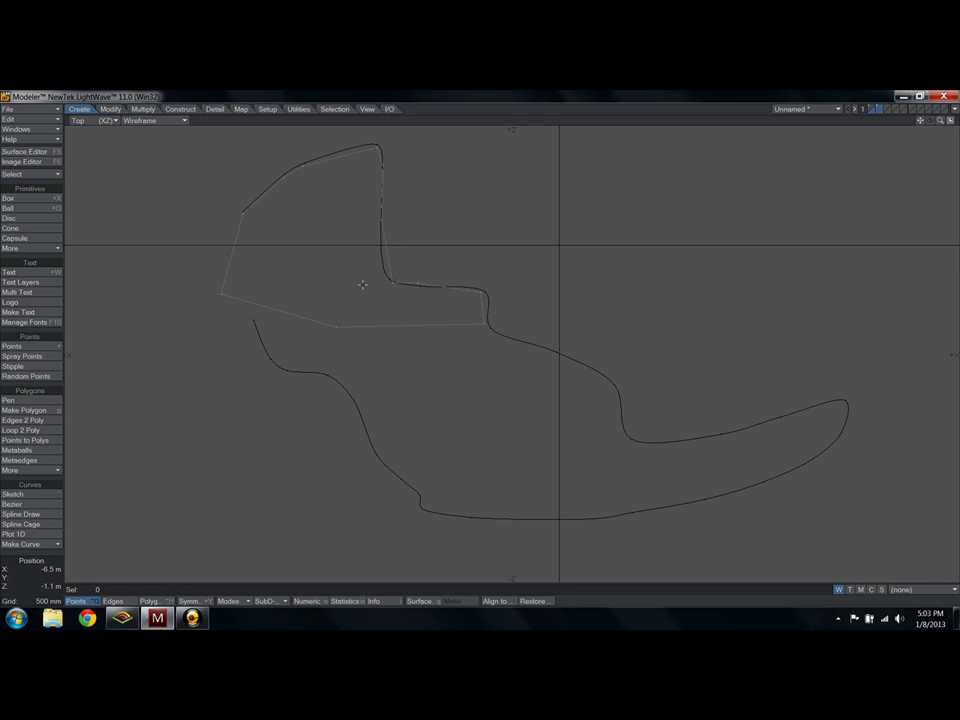
Step: Return to the first layer and reshape the curve by moving three points around and below its upper peak
{"action": "key", "text": "1"}
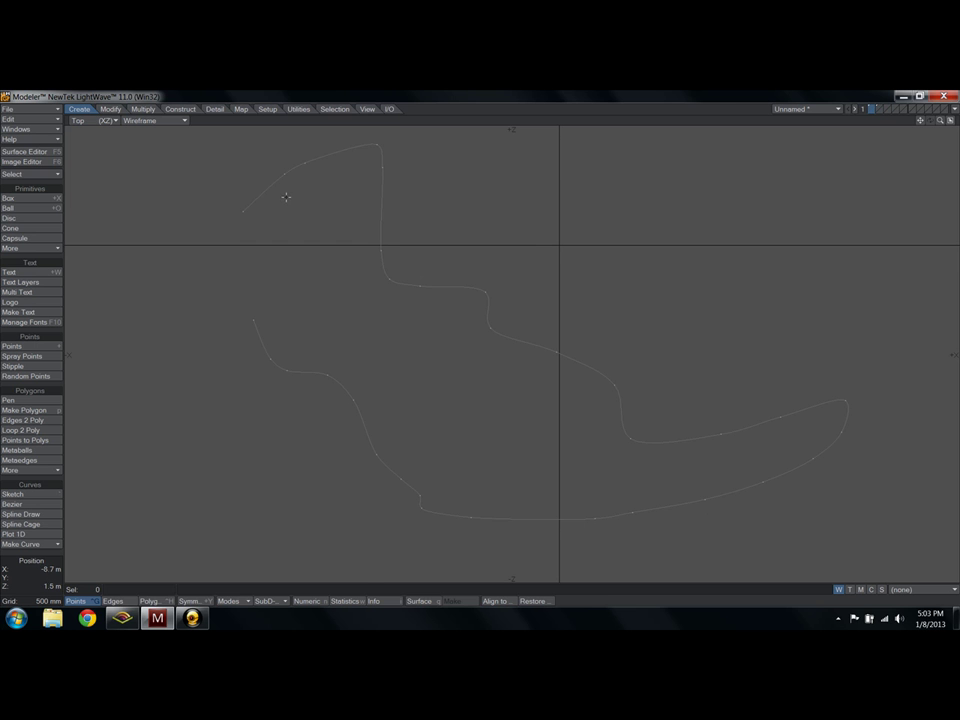
{"action": "left_click", "coordinate": [306, 161]}
{"action": "key", "text": "t"}
{"action": "left_click_drag", "start_coordinate": [298, 195], "coordinate": [321, 210]}
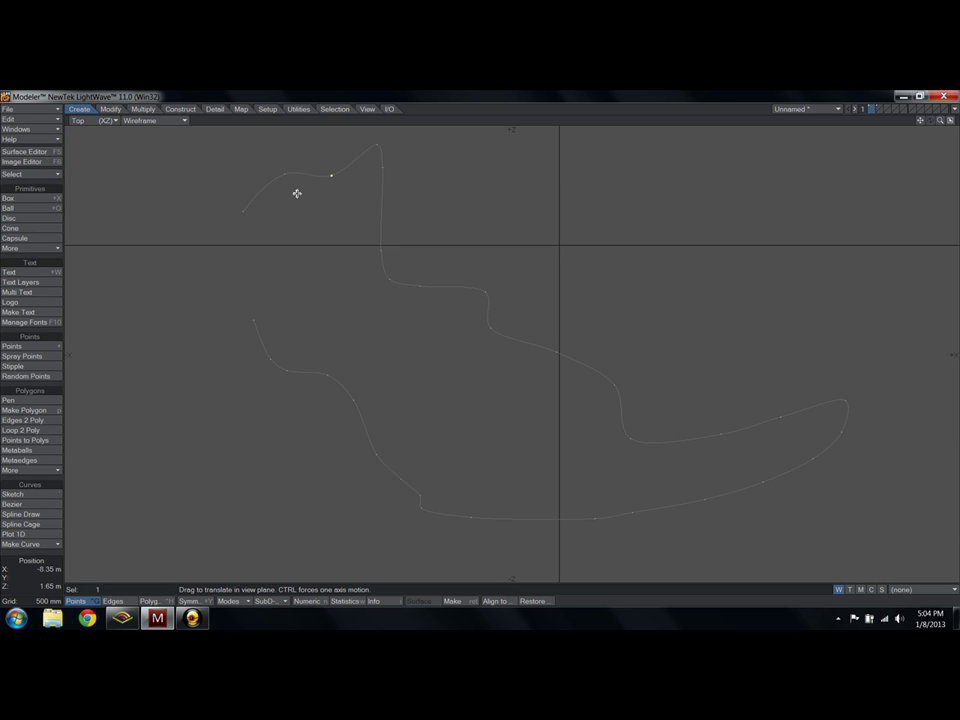
{"action": "left_click_drag", "start_coordinate": [332, 186], "coordinate": [381, 182]}
{"action": "left_click_drag", "start_coordinate": [441, 207], "coordinate": [422, 213]}
{"action": "key", "text": "slash"}
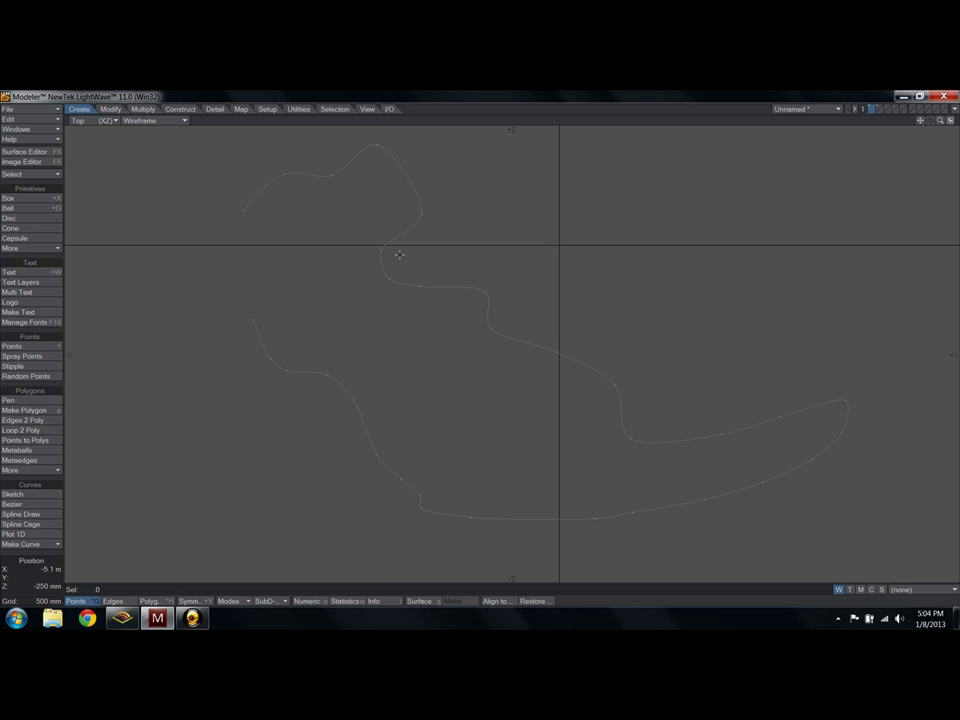
{"action": "left_click", "coordinate": [381, 250]}
{"action": "key", "text": "t"}
{"action": "left_click_drag", "start_coordinate": [394, 261], "coordinate": [371, 251]}
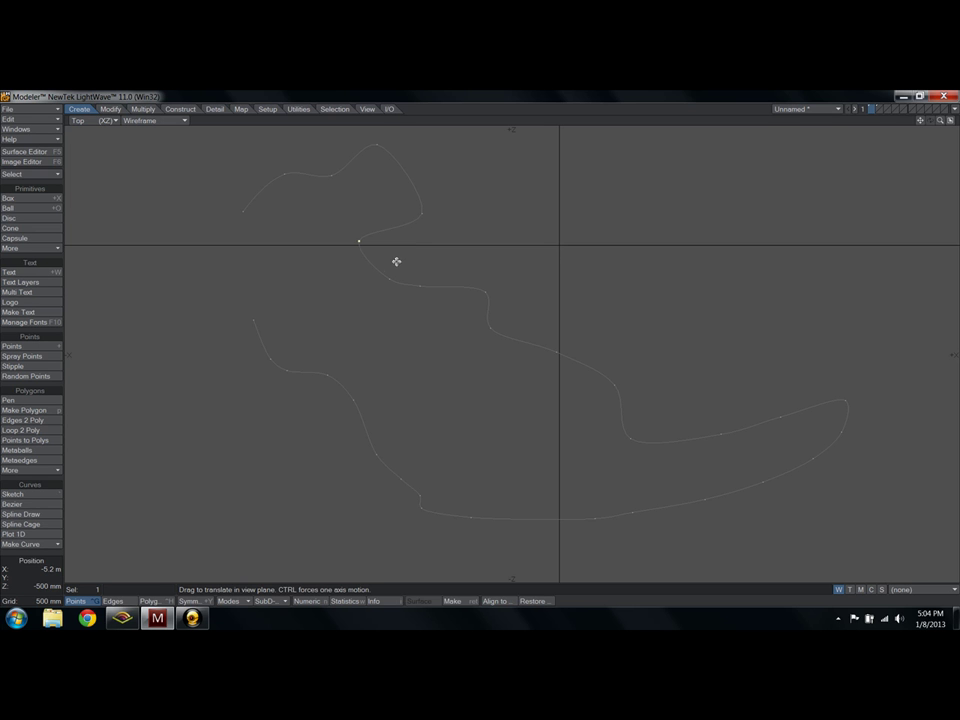
Step: Undo the curve point moves and show the second layer with the traced polygon
{"action": "key", "text": "slash"}
{"action": "key", "text": "u"}
{"action": "key", "text": "u"}
{"action": "key", "text": "u"}
{"action": "key", "text": "u"}
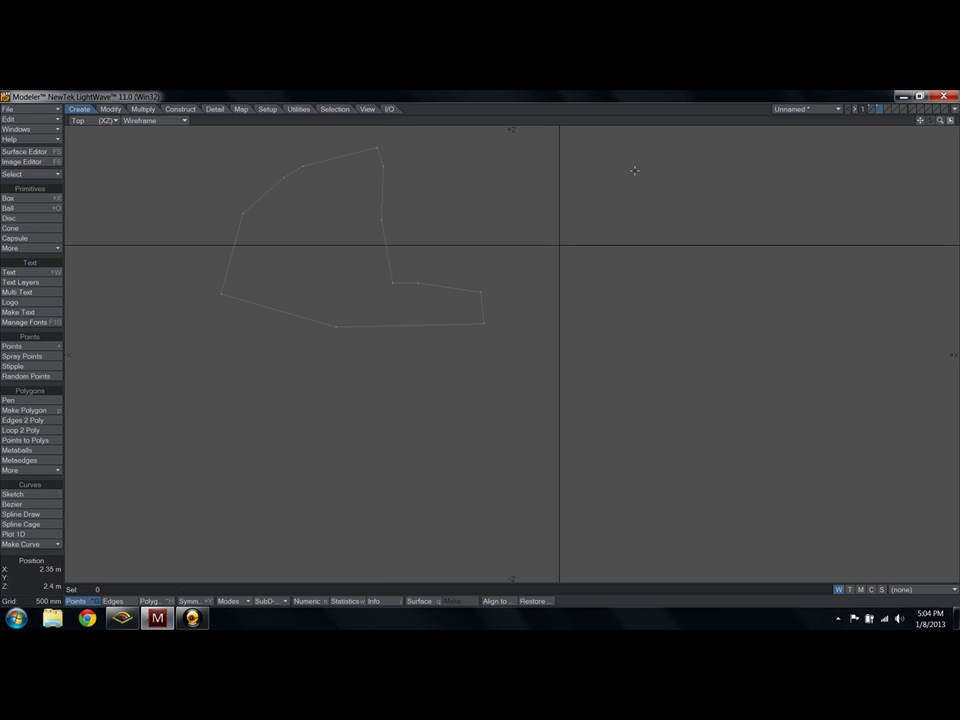
Step: Return to the first layer and delete the sketched curve on it
{"action": "key", "text": "1"}
{"action": "key", "text": "Delete"}
{"action": "left_click", "coordinate": [12, 496]}
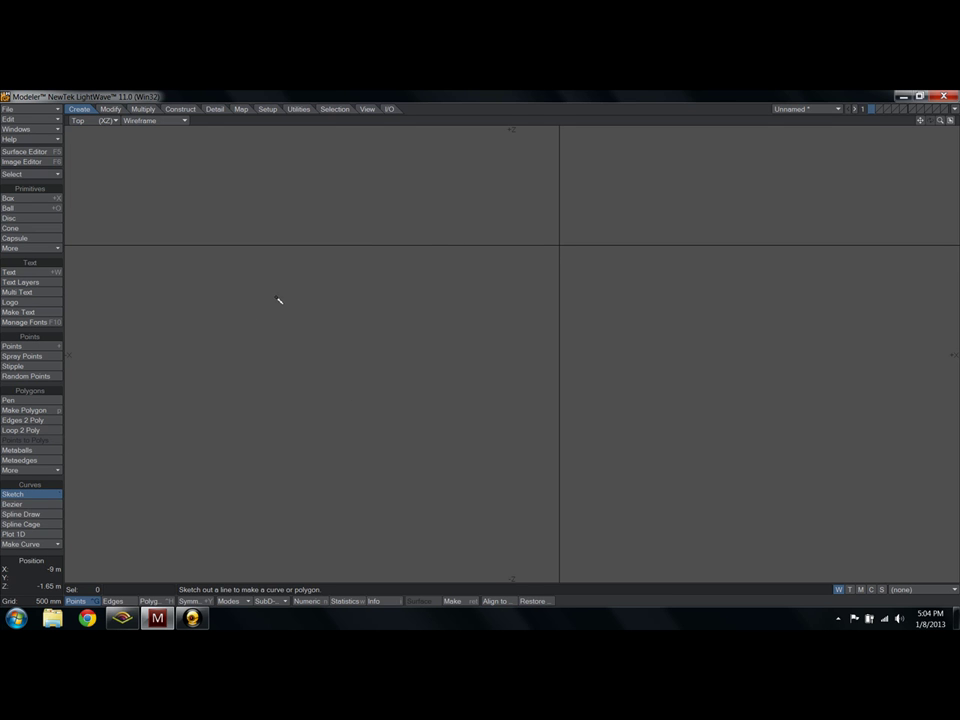
{"action": "key", "text": "space"}
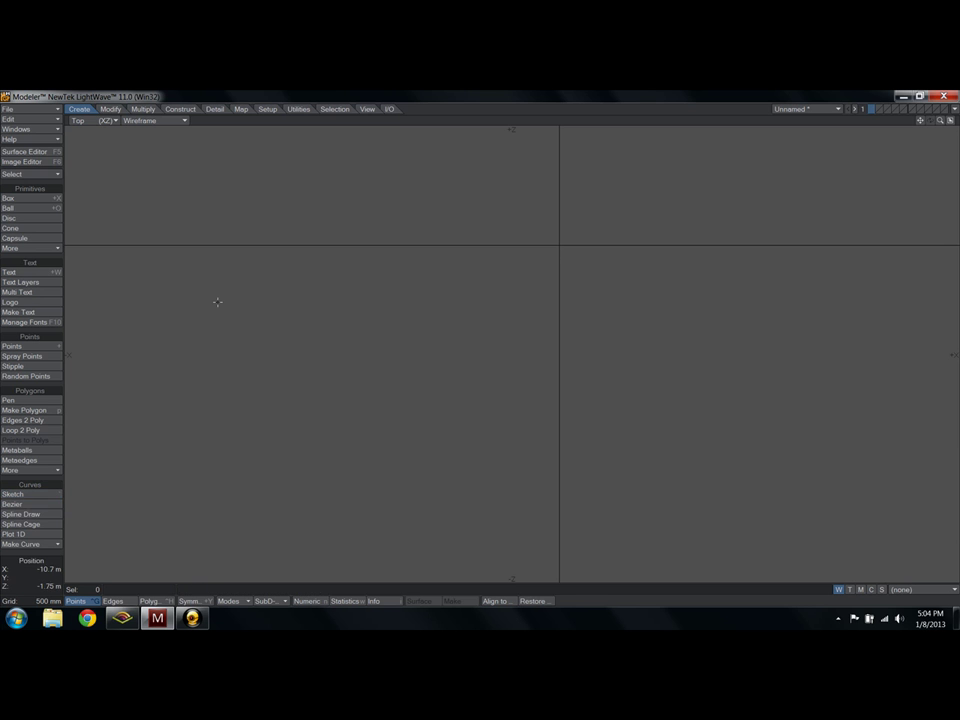
{"action": "left_click", "coordinate": [40, 515]}
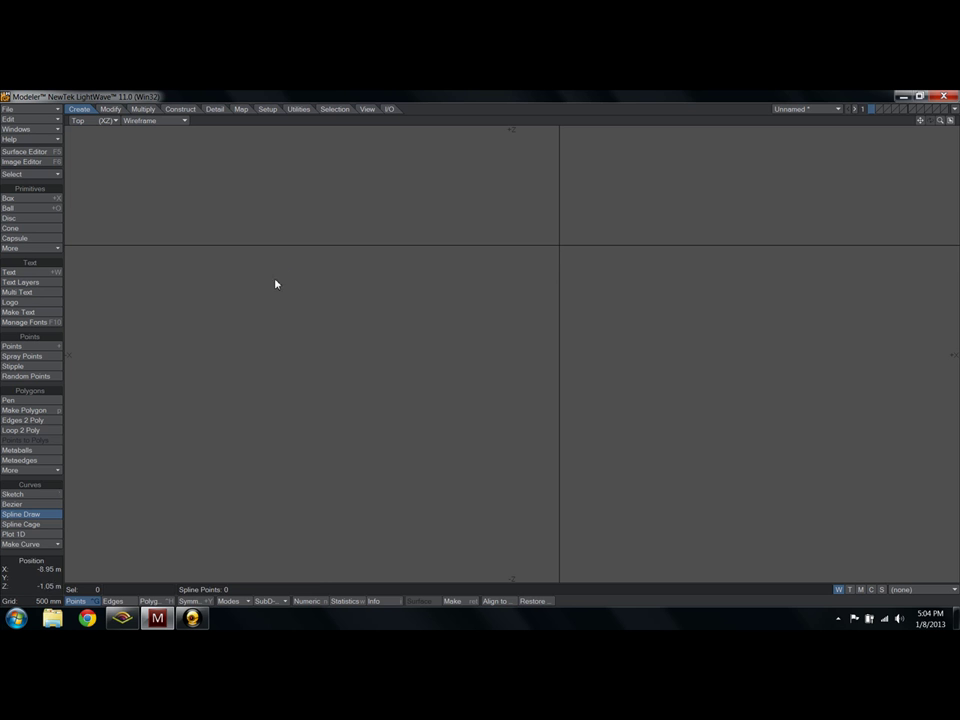
{"action": "left_click", "coordinate": [31, 497]}
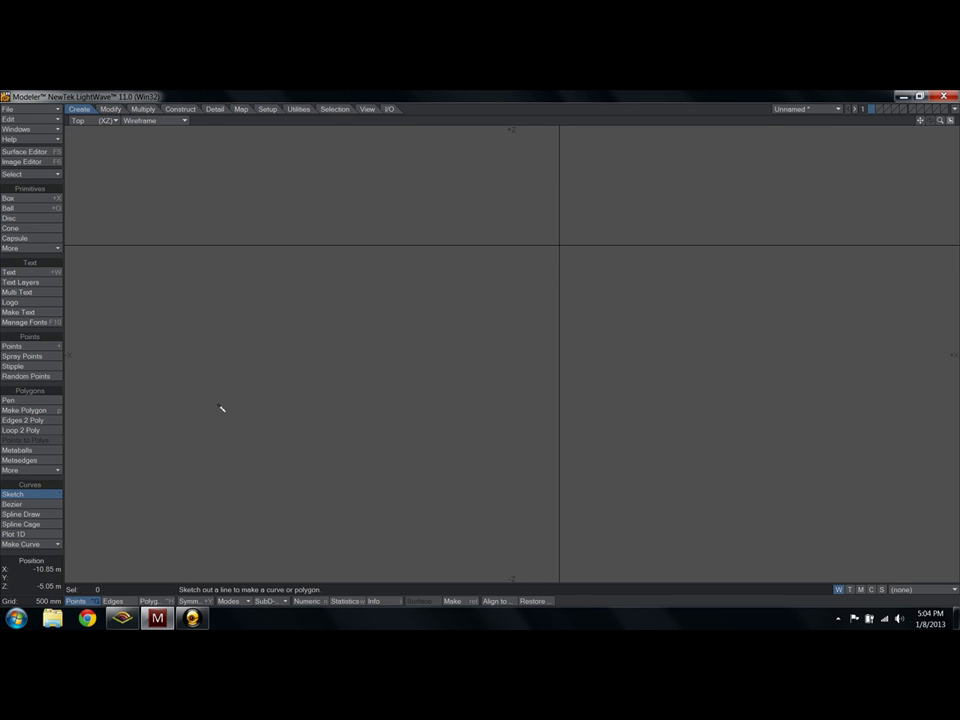
Step: Draw a winding twelve-point curve with Spline Draw, from the left down into a central dip, over a right hump and back below
{"action": "left_click", "coordinate": [25, 514]}
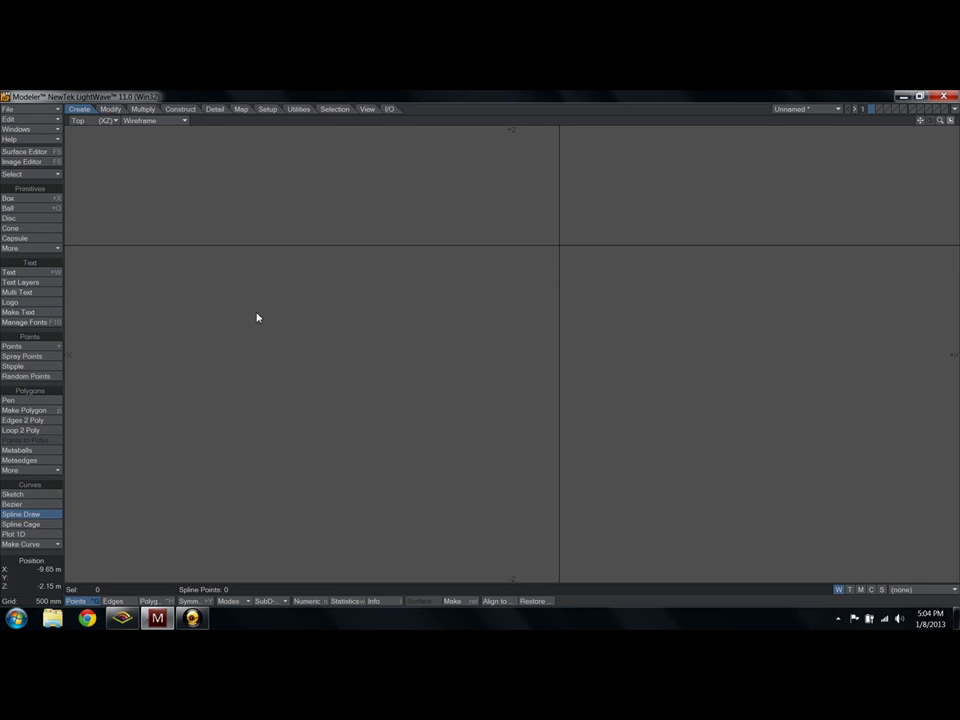
{"action": "left_click", "coordinate": [296, 255]}
{"action": "left_click", "coordinate": [422, 236]}
{"action": "left_click", "coordinate": [451, 323]}
{"action": "left_click", "coordinate": [370, 406]}
{"action": "left_click", "coordinate": [523, 431]}
{"action": "left_click", "coordinate": [536, 346]}
{"action": "left_click", "coordinate": [540, 282]}
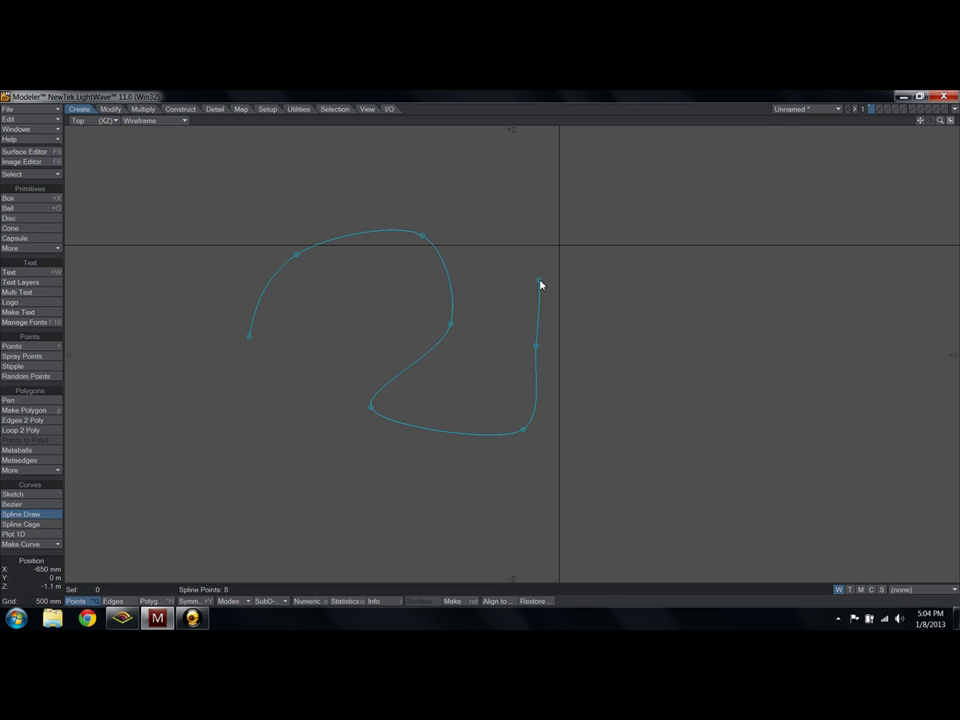
{"action": "left_click", "coordinate": [662, 295]}
{"action": "left_click", "coordinate": [613, 440]}
{"action": "left_click", "coordinate": [578, 478]}
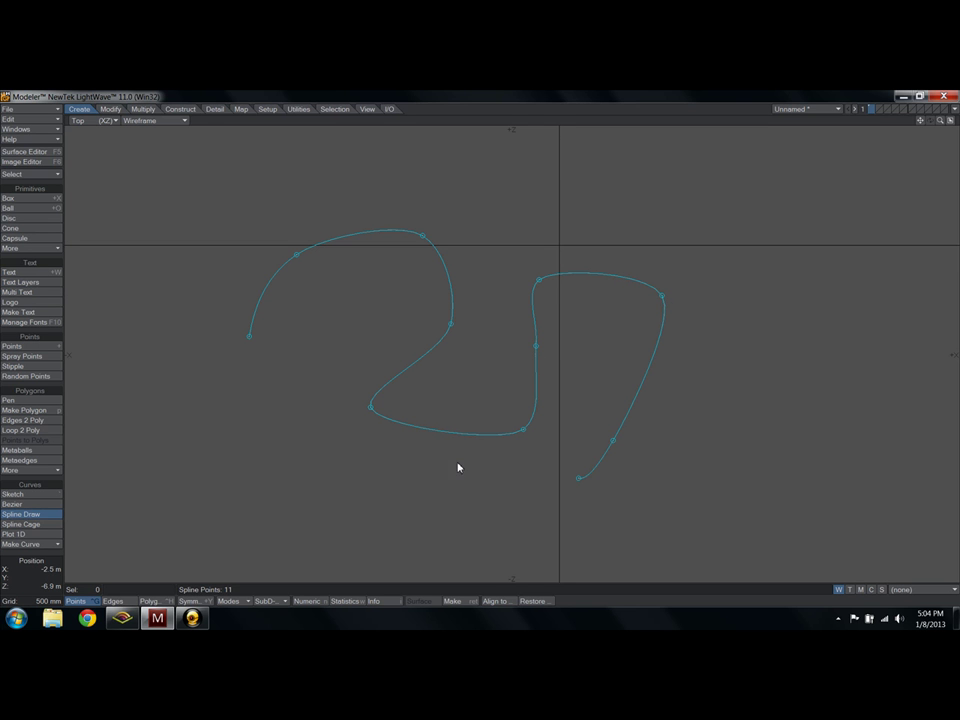
{"action": "left_click", "coordinate": [360, 497]}
Step: Make the spline a closed curve in its numeric settings and raise the control point on its upper-left bend
{"action": "key", "text": "n"}
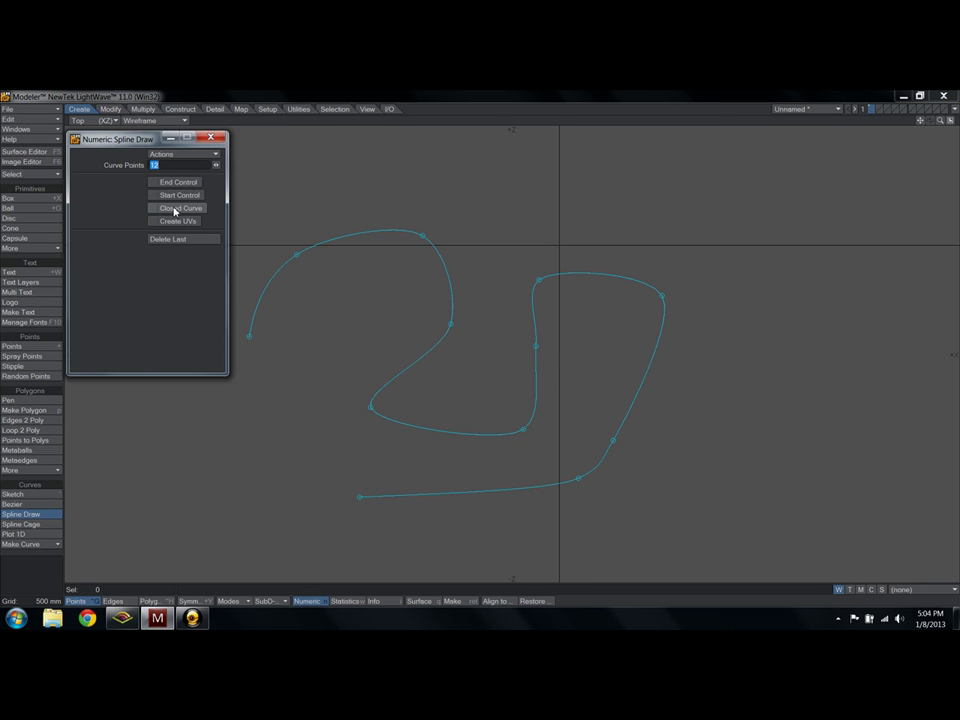
{"action": "left_click", "coordinate": [172, 208]}
{"action": "left_click", "coordinate": [219, 141]}
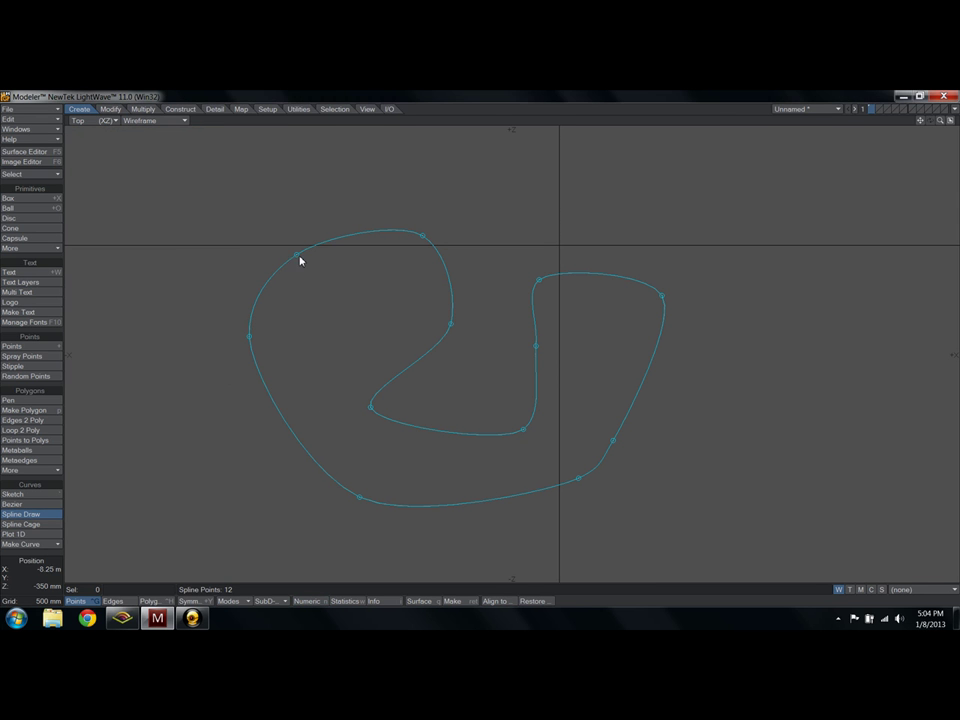
{"action": "left_click_drag", "start_coordinate": [297, 256], "coordinate": [299, 221]}
{"action": "key", "text": "space"}
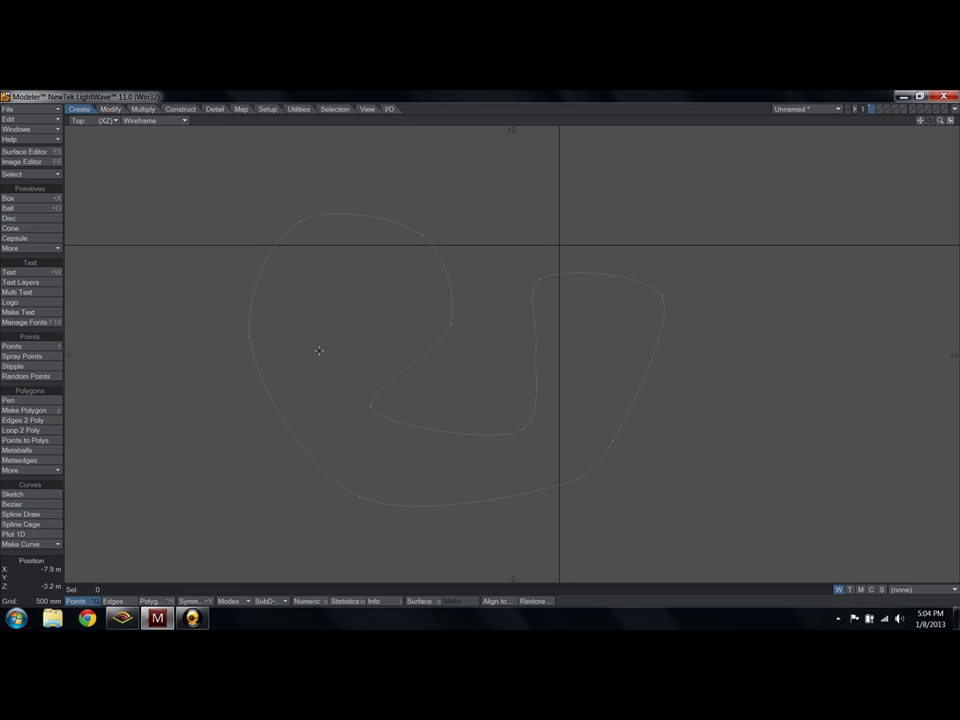
Step: Move the curve's sharp inner bend point slightly up and to the right
{"action": "left_click", "coordinate": [356, 410]}
{"action": "key", "text": "t"}
{"action": "left_click_drag", "start_coordinate": [371, 407], "coordinate": [401, 393]}
Step: Examine the closed curve in a rotated Perspective view with Smooth Shade
{"action": "left_click", "coordinate": [146, 120]}
{"action": "left_click", "coordinate": [141, 178]}
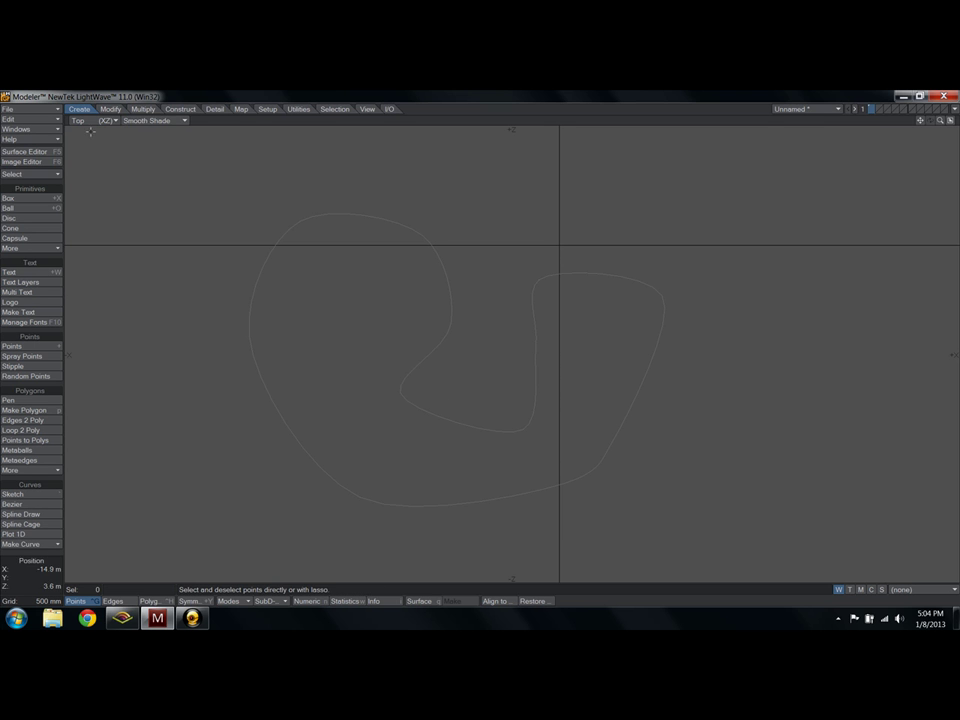
{"action": "left_click", "coordinate": [78, 120]}
{"action": "left_click", "coordinate": [88, 180]}
{"action": "left_click_drag", "start_coordinate": [299, 233], "coordinate": [484, 405], "text": "alt"}
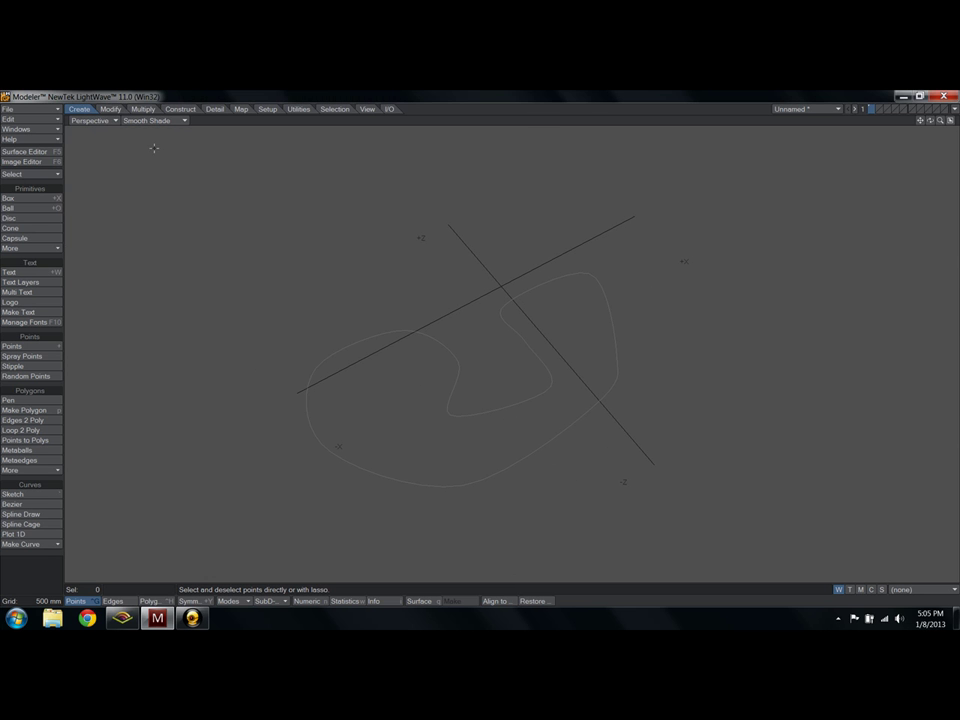
Step: Set the viewport back to the Top (XZ) view in Wireframe
{"action": "left_click", "coordinate": [100, 121]}
{"action": "left_click", "coordinate": [117, 178]}
{"action": "left_click", "coordinate": [135, 123]}
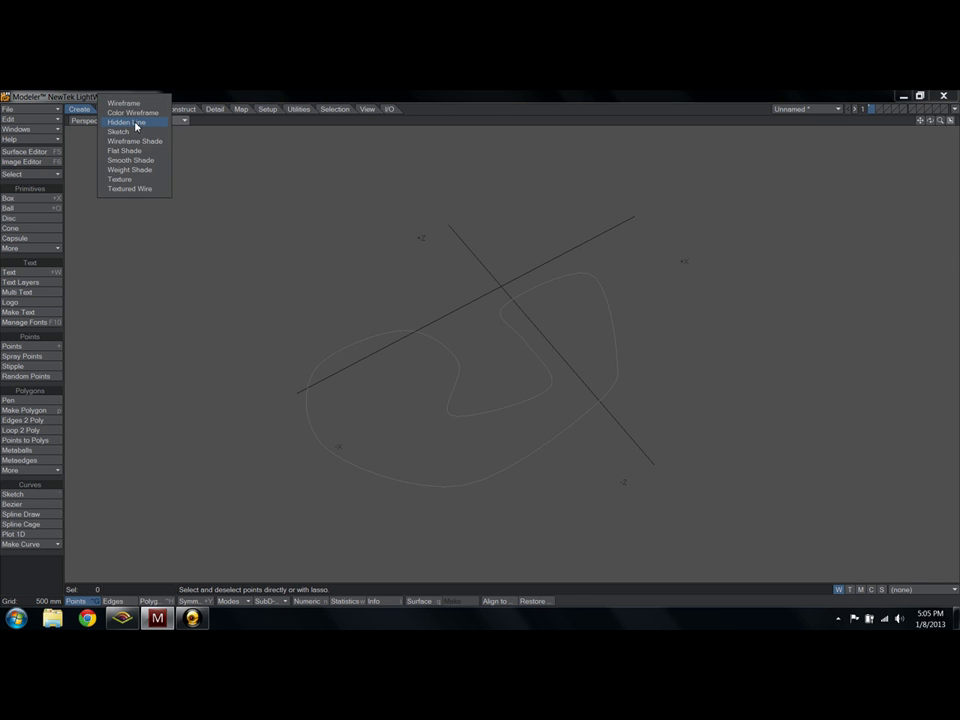
{"action": "left_click", "coordinate": [197, 171]}
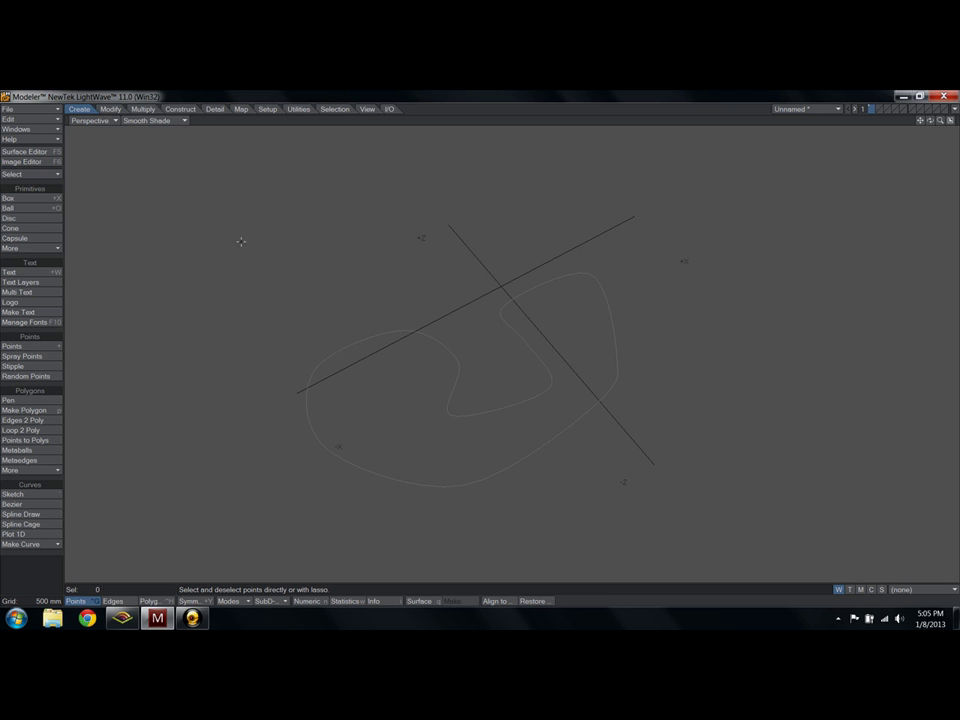
{"action": "left_click", "coordinate": [157, 120]}
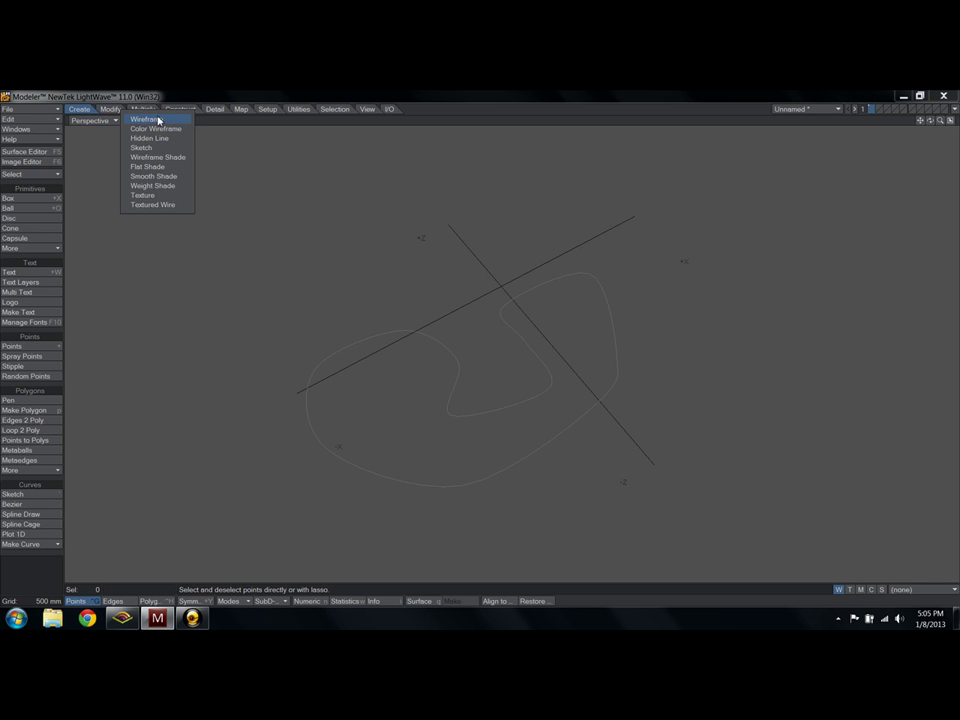
{"action": "left_click", "coordinate": [158, 117]}
{"action": "left_click", "coordinate": [95, 120]}
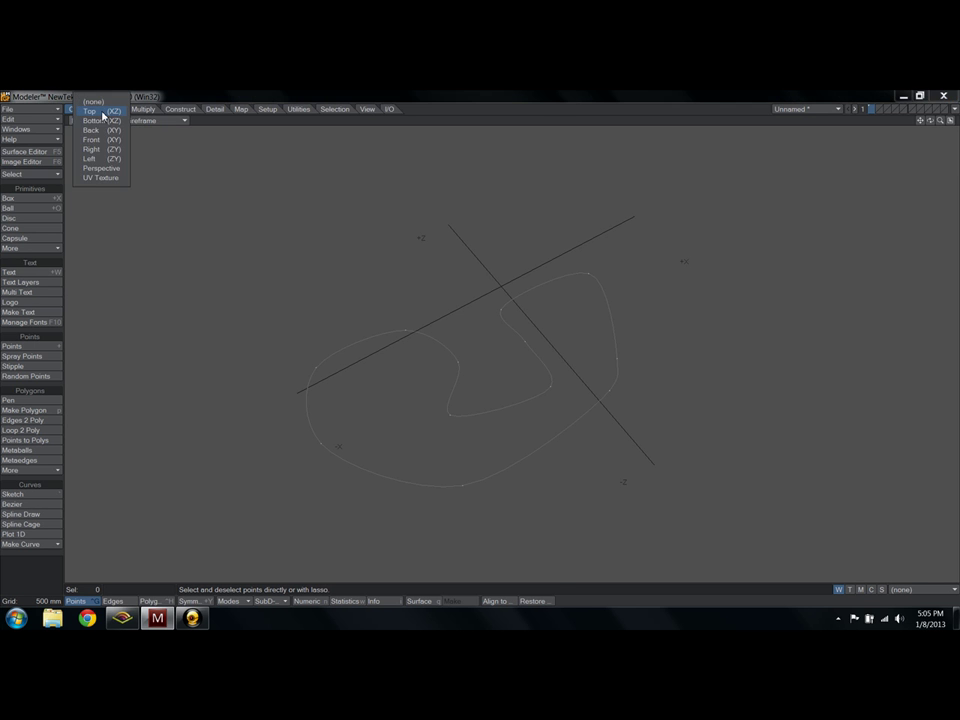
{"action": "left_click", "coordinate": [100, 106]}
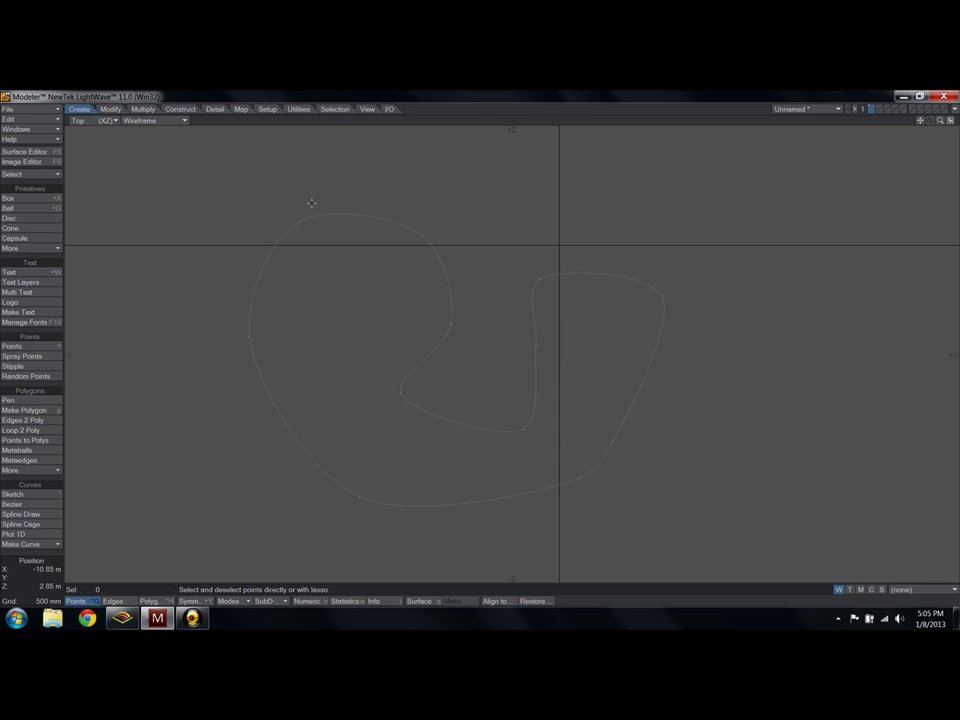
Step: Reshape the inner edge by moving its bend point further up and right and the point above it to the left
{"action": "left_click", "coordinate": [401, 394]}
{"action": "key", "text": "t"}
{"action": "left_click_drag", "start_coordinate": [405, 401], "coordinate": [431, 376]}
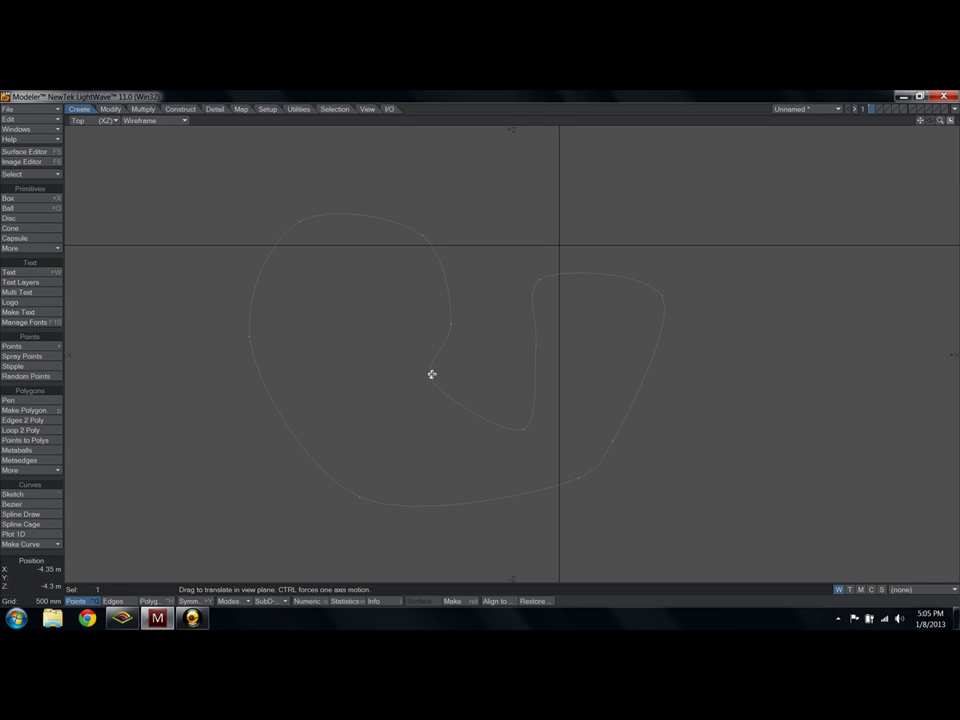
{"action": "key", "text": "slash"}
{"action": "left_click", "coordinate": [454, 325]}
{"action": "key", "text": "t"}
{"action": "left_click_drag", "start_coordinate": [461, 330], "coordinate": [378, 312]}
{"action": "key", "text": "space"}
{"action": "key", "text": "slash"}
Step: Smooth the curve's inner hollow by raising its lowest point and moving the left lobe's upper-right point to the left
{"action": "left_click", "coordinate": [523, 428]}
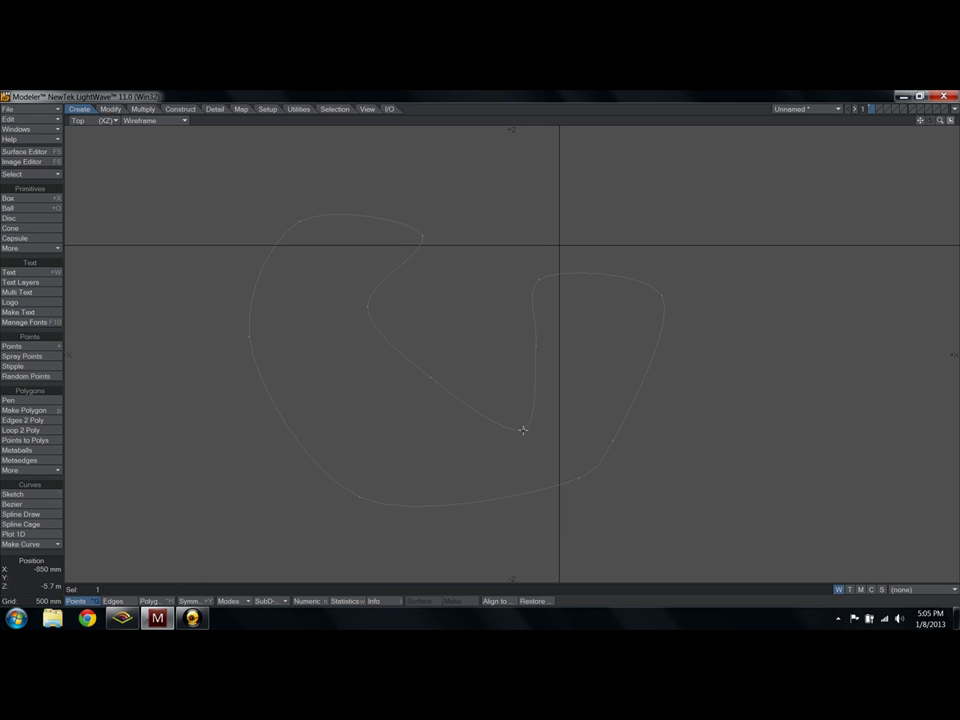
{"action": "key", "text": "t"}
{"action": "left_click_drag", "start_coordinate": [548, 467], "coordinate": [531, 432]}
{"action": "key", "text": "slash"}
{"action": "key", "text": "ctrl+t"}
{"action": "left_click_drag", "start_coordinate": [450, 238], "coordinate": [381, 236]}
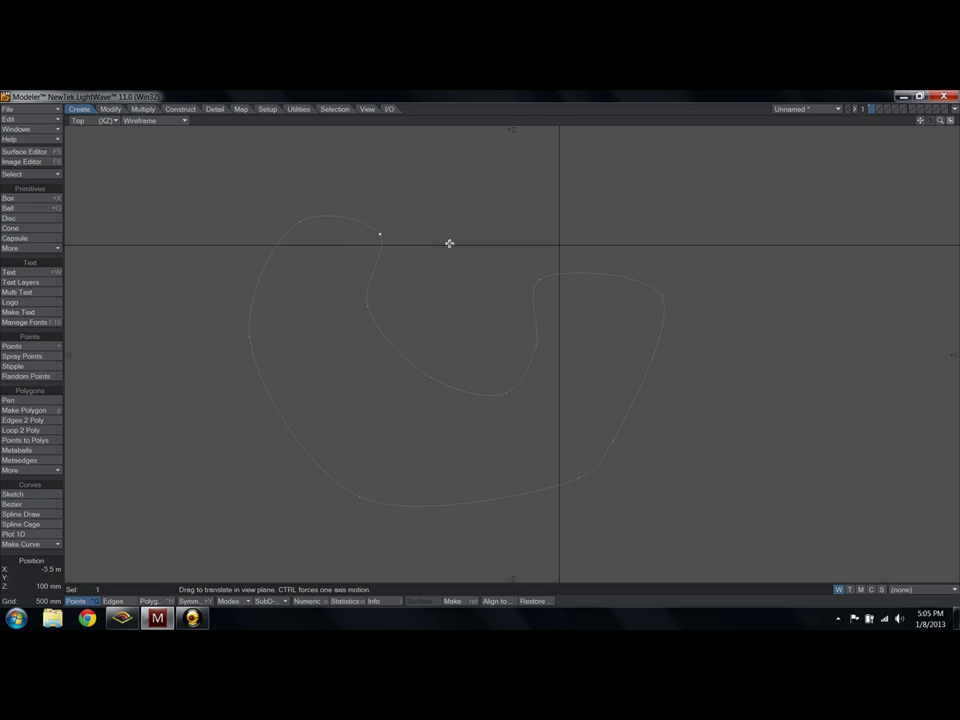
{"action": "key", "text": "slash"}
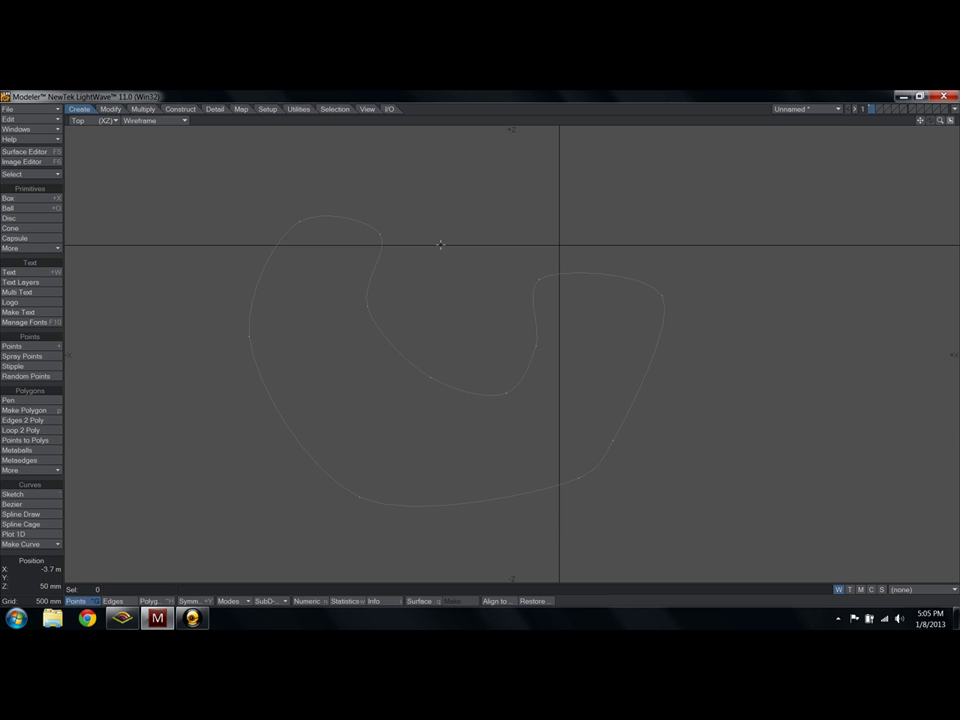
Step: Fine-tune the position of the point at the left lobe's upper-right corner
{"action": "scroll", "coordinate": [386, 240], "scroll_direction": "up", "scroll_amount": 5}
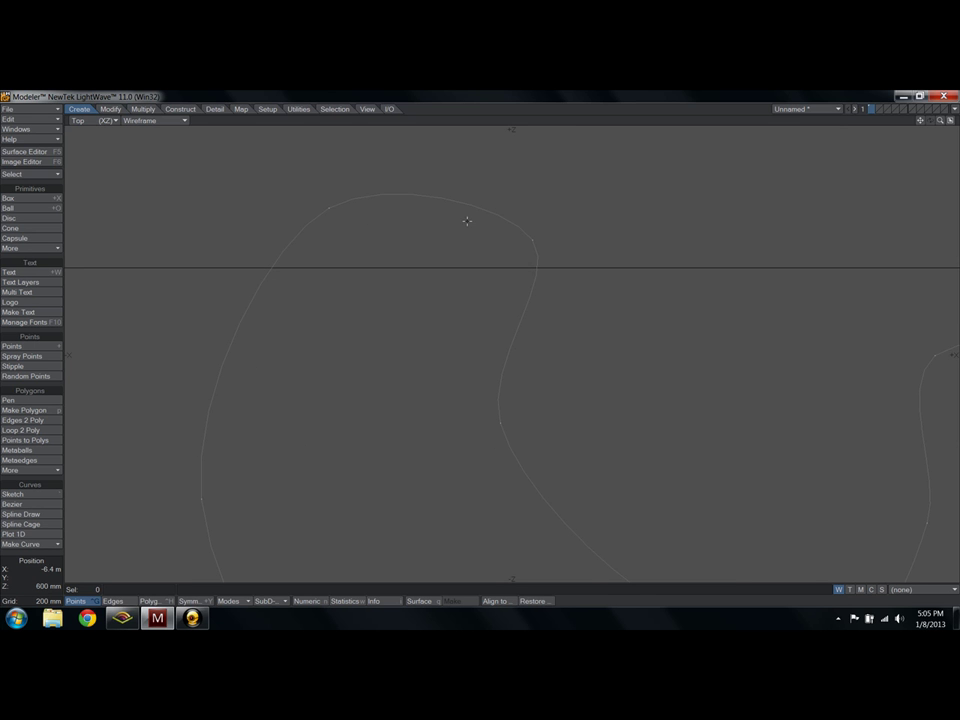
{"action": "left_click", "coordinate": [537, 238]}
{"action": "key", "text": "t"}
{"action": "left_click_drag", "start_coordinate": [529, 238], "coordinate": [478, 247]}
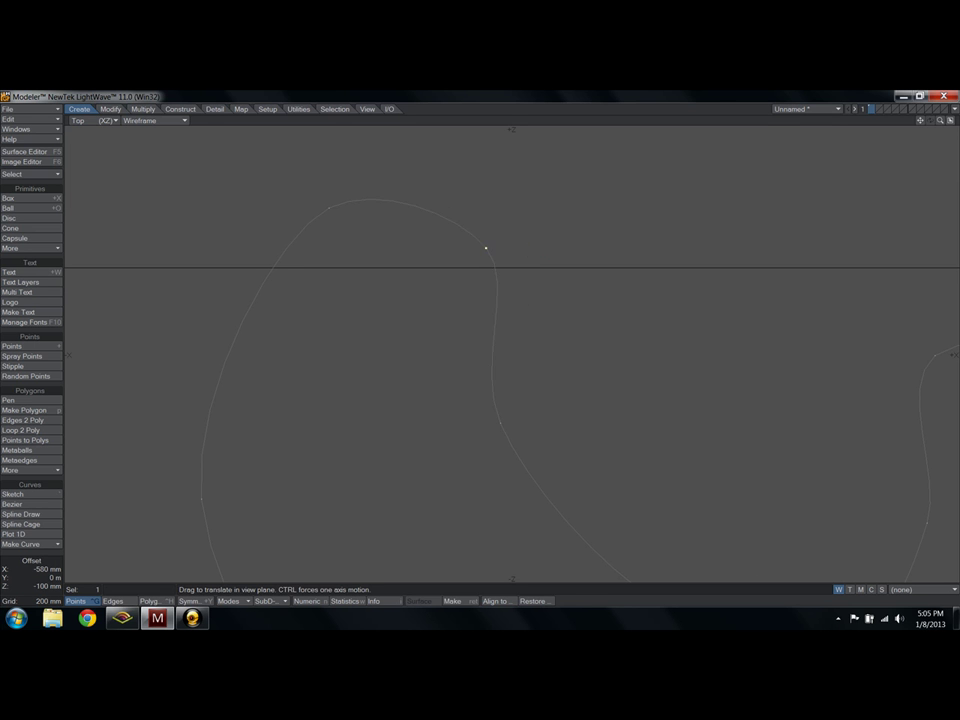
{"action": "key", "text": "space"}
{"action": "left_click", "coordinate": [546, 249]}
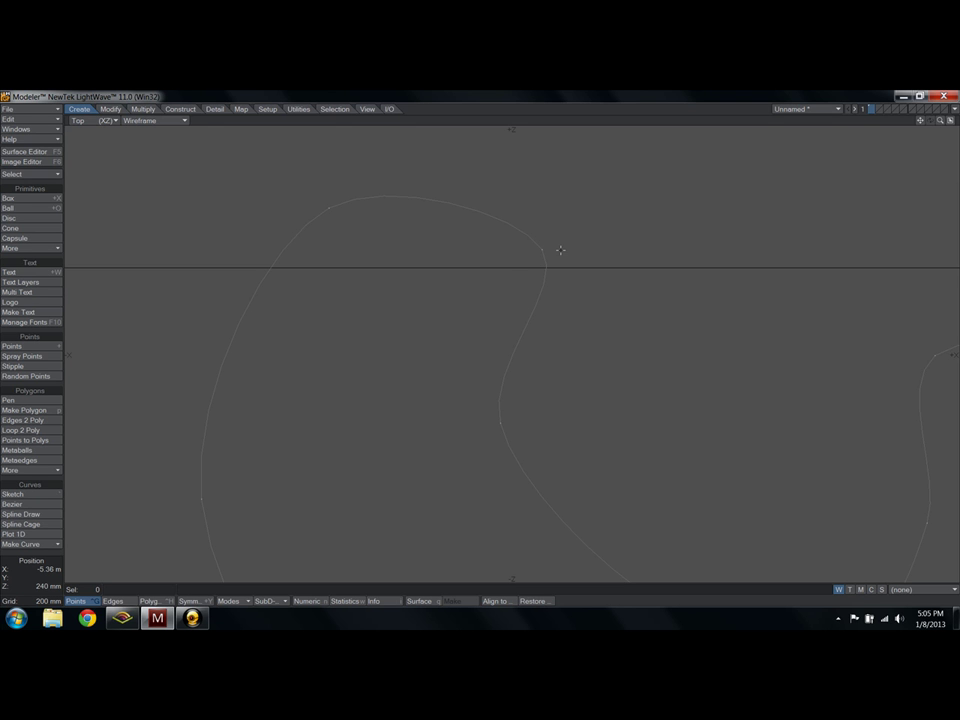
Step: Freeze the curve into a polygon, try pulling a point on its upper edge inward, and undo that move
{"action": "key", "text": "shift+d"}
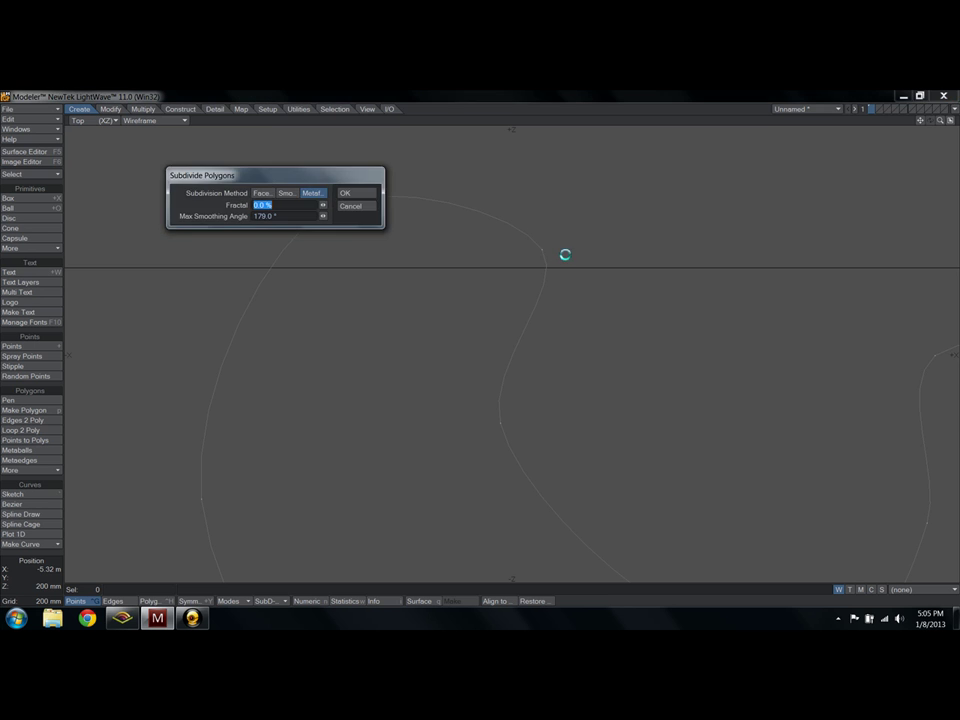
{"action": "left_click", "coordinate": [357, 193]}
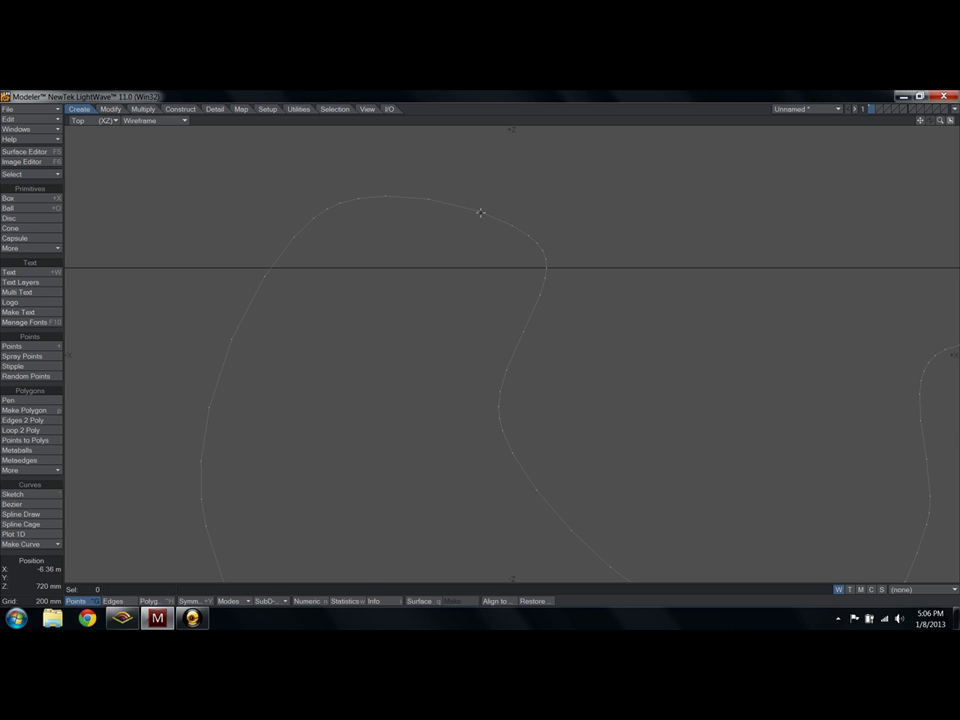
{"action": "key", "text": "ctrl+t"}
{"action": "left_click_drag", "start_coordinate": [481, 210], "coordinate": [474, 271]}
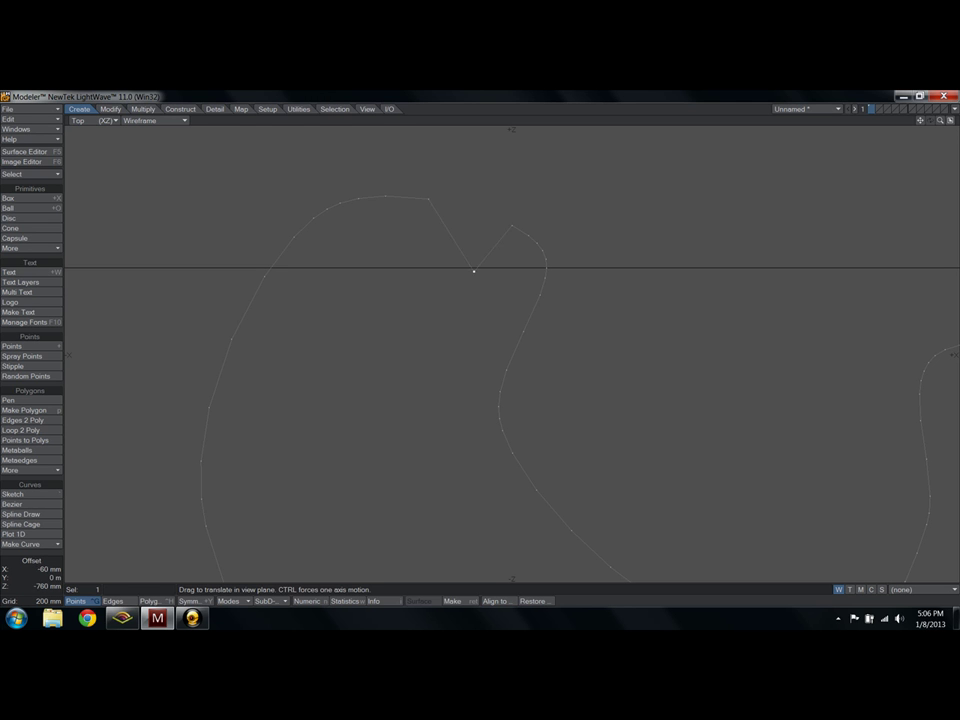
{"action": "left_click_drag", "start_coordinate": [550, 137], "coordinate": [386, 285]}
{"action": "key", "text": "ctrl+z"}
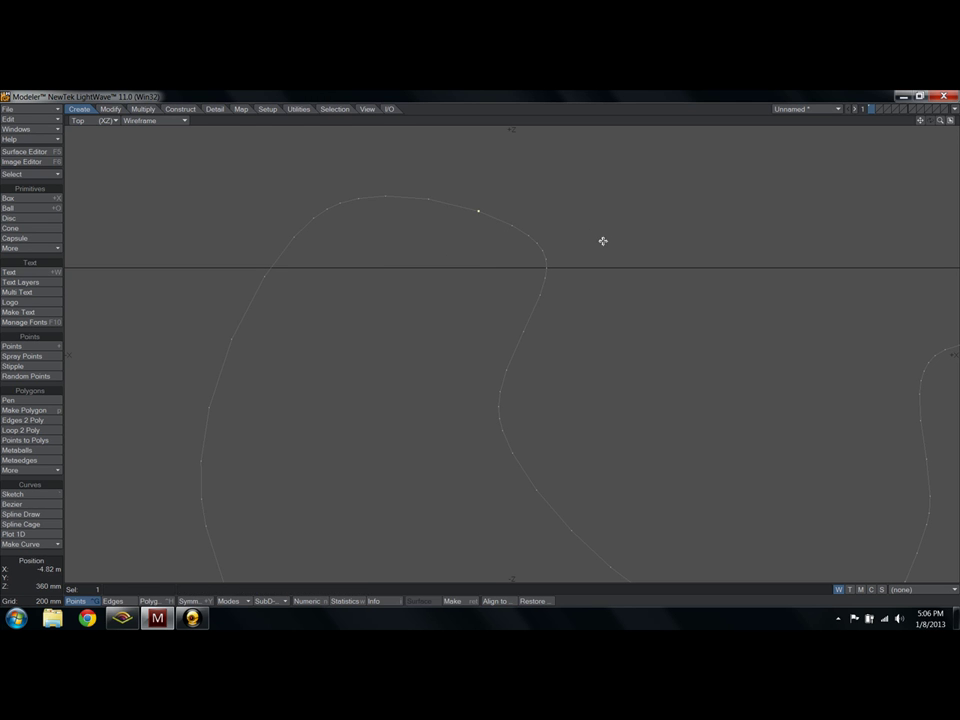
Step: Undo the freeze to restore the editable spline curve
{"action": "left_click", "coordinate": [600, 242]}
{"action": "scroll", "coordinate": [575, 307], "scroll_direction": "down", "scroll_amount": 4}
{"action": "left_click_drag", "start_coordinate": [630, 329], "coordinate": [529, 290], "text": "alt"}
{"action": "scroll", "coordinate": [533, 290], "scroll_direction": "up", "scroll_amount": 1}
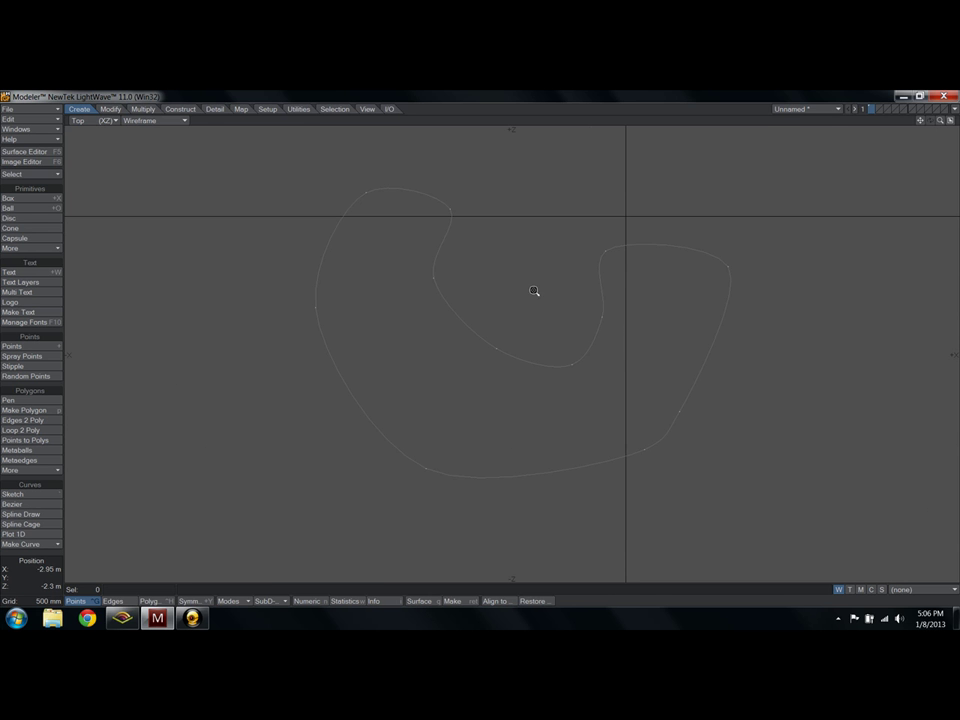
Step: Freeze the closed curve into a polygon and view it in Perspective with Smooth Shade
{"action": "key", "text": "ctrl+t"}
{"action": "key", "text": "ctrl+d"}
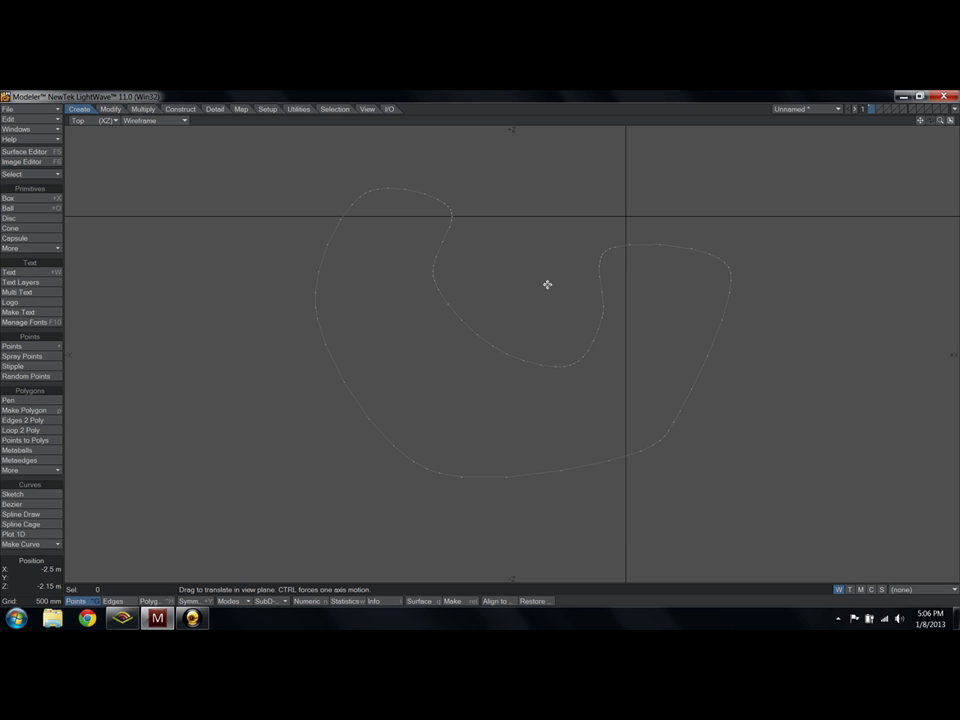
{"action": "left_click", "coordinate": [104, 120]}
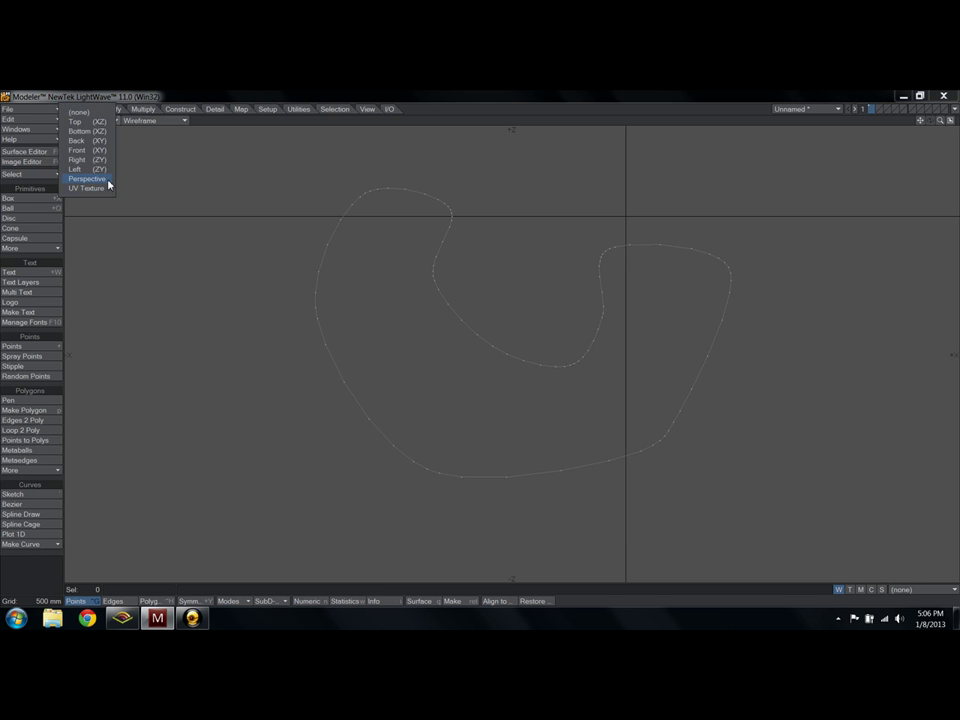
{"action": "left_click", "coordinate": [108, 179]}
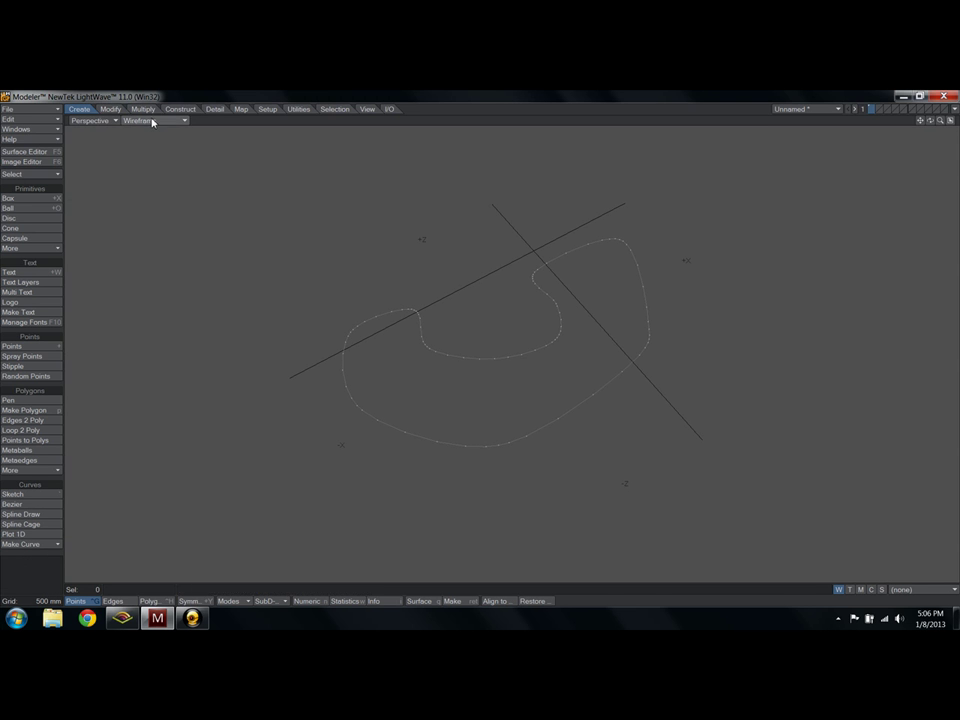
{"action": "left_click", "coordinate": [152, 120]}
{"action": "left_click", "coordinate": [176, 178]}
{"action": "mouse_move", "coordinate": [454, 266]}
{"action": "left_mouse_down", "text": "alt"}
{"action": "mouse_move", "coordinate": [557, 381]}
{"action": "mouse_move", "coordinate": [511, 341]}
{"action": "left_mouse_up", "text": "alt"}
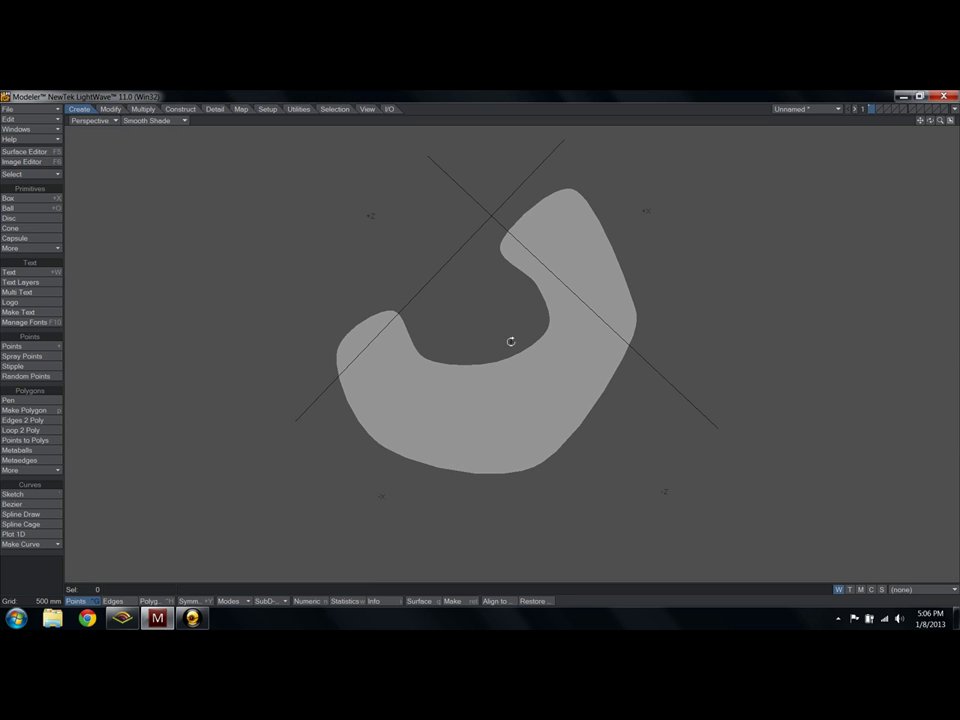
Step: Return the polygon's display to the Top (XZ) view in Wireframe
{"action": "left_click", "coordinate": [100, 120]}
{"action": "left_click", "coordinate": [96, 112]}
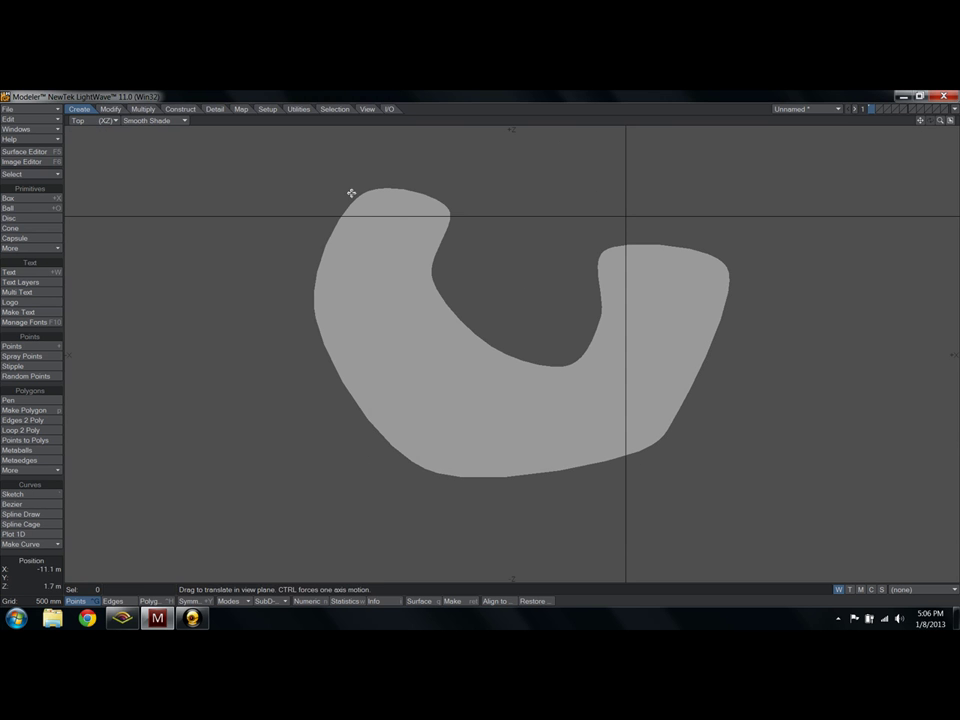
{"action": "left_click", "coordinate": [152, 120]}
{"action": "left_click", "coordinate": [145, 112]}
{"action": "scroll", "coordinate": [465, 256], "scroll_direction": "up", "scroll_amount": 1}
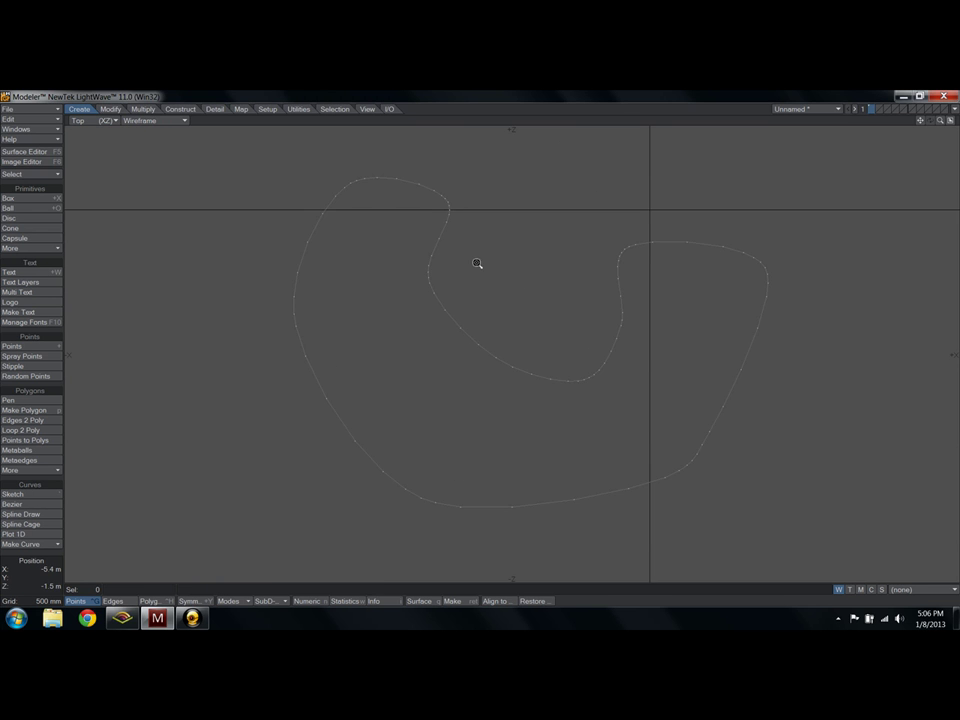
Step: Switch the viewport showing the frozen polygon from the Top view to Perspective
{"action": "scroll", "coordinate": [477, 263], "scroll_direction": "up", "scroll_amount": 1}
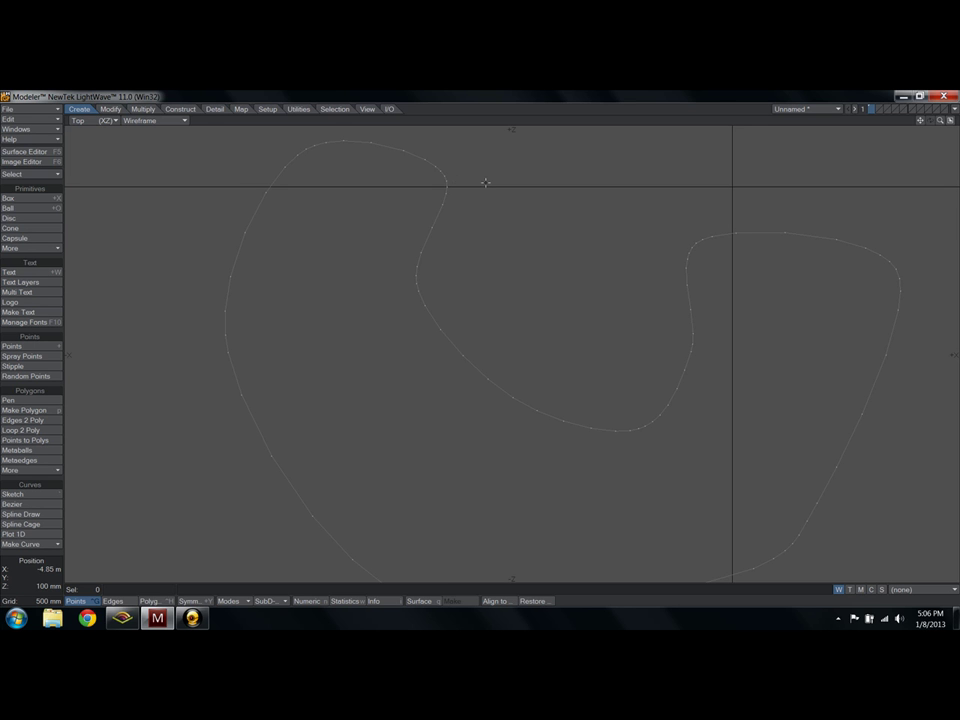
{"action": "scroll", "coordinate": [482, 186], "scroll_direction": "down", "scroll_amount": 1}
{"action": "left_click", "coordinate": [80, 120]}
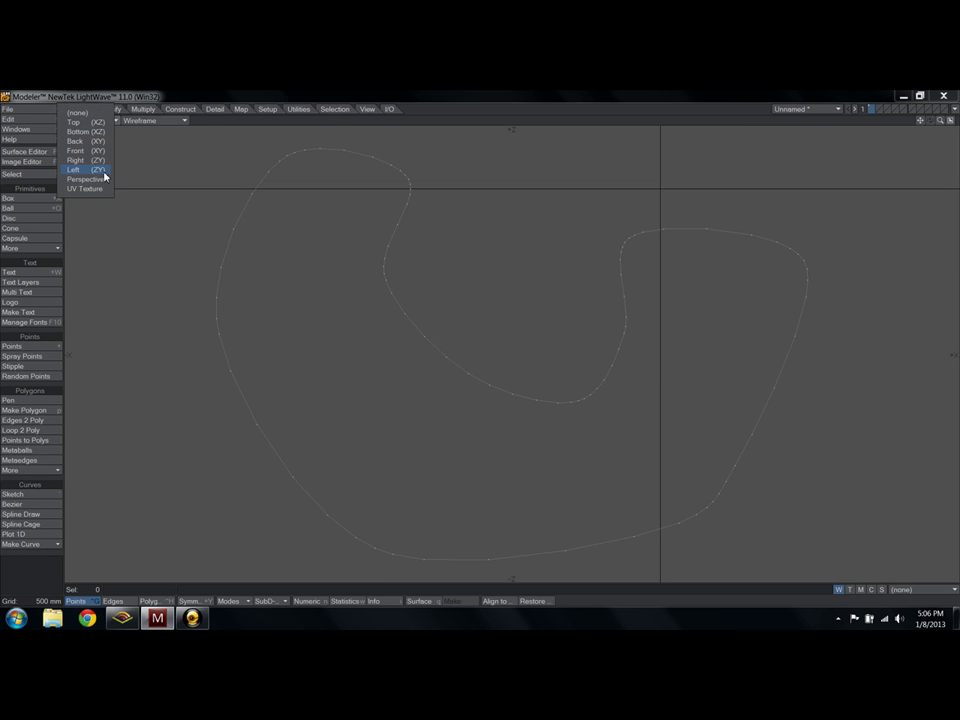
{"action": "left_click", "coordinate": [103, 171]}
{"action": "left_click_drag", "start_coordinate": [494, 280], "coordinate": [474, 311], "text": "alt"}
{"action": "left_click_drag", "start_coordinate": [390, 285], "coordinate": [650, 350], "text": "alt"}
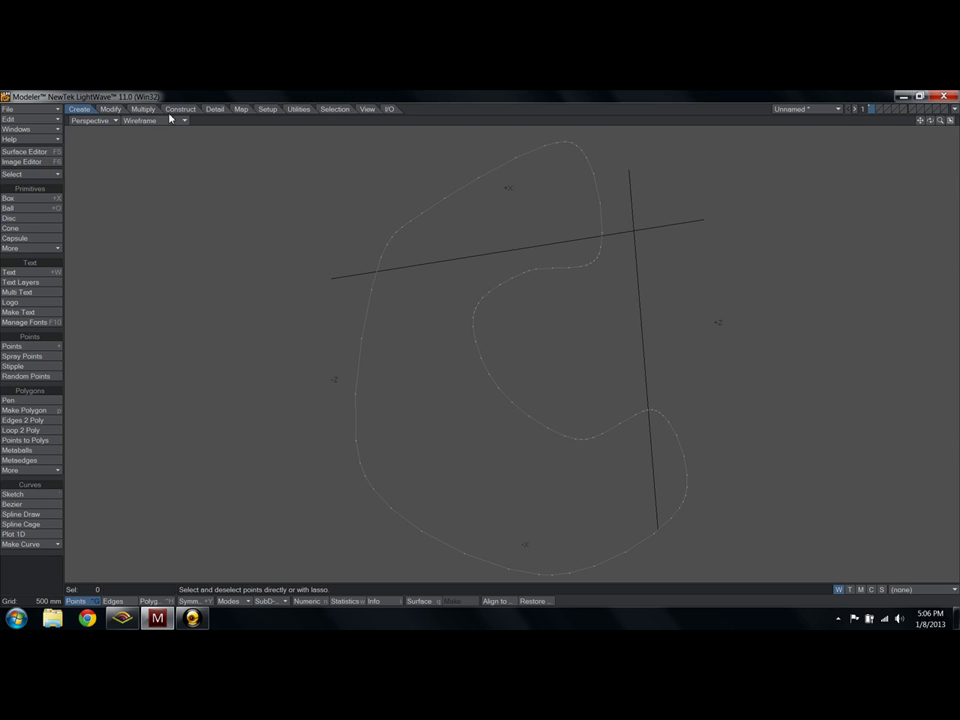
Step: Display the polygon in Smooth Shade and try to convert it to SubPatches
{"action": "left_click", "coordinate": [166, 120]}
{"action": "left_click", "coordinate": [178, 184]}
{"action": "left_click_drag", "start_coordinate": [407, 212], "coordinate": [317, 270], "text": "alt"}
{"action": "key", "text": "Tab"}
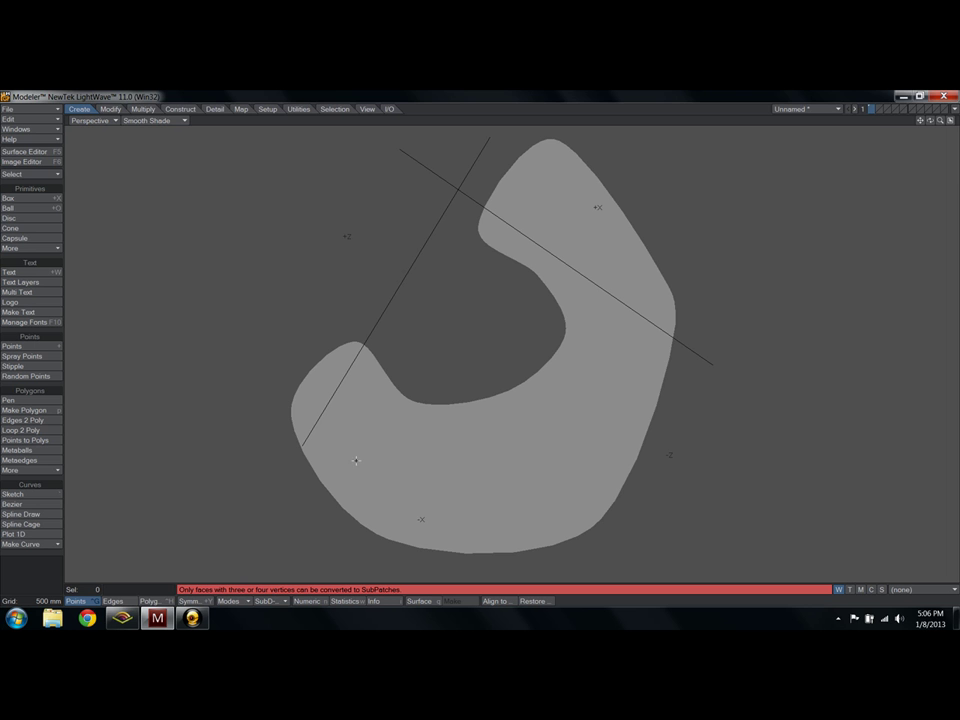
Step: Return the display to Wireframe and delete the curved polygon, leaving the layer empty
{"action": "left_click", "coordinate": [155, 120]}
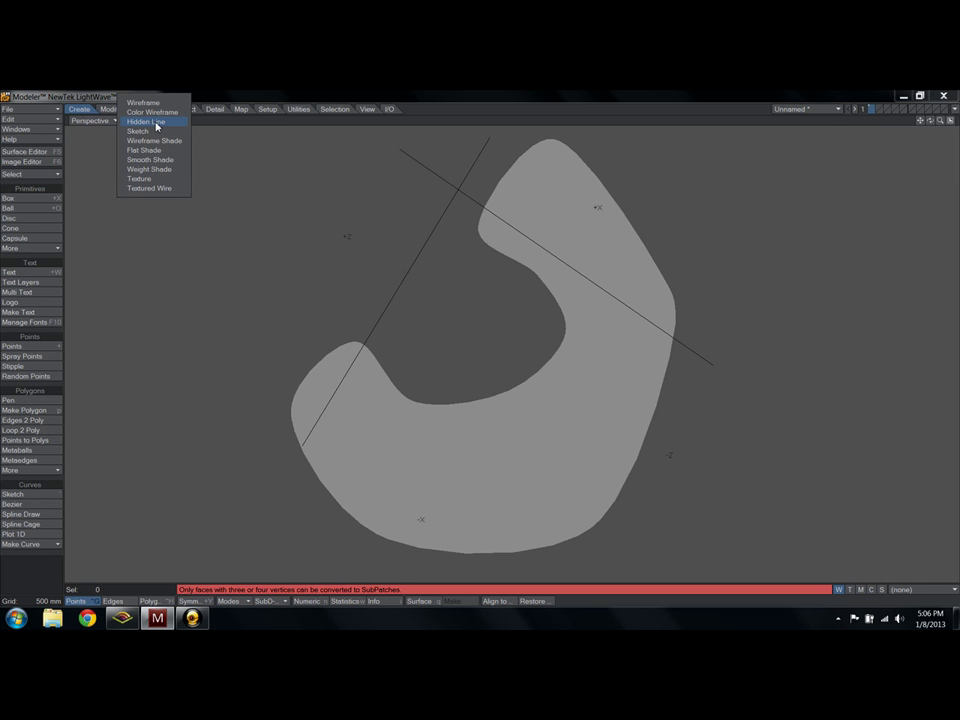
{"action": "left_click", "coordinate": [150, 101]}
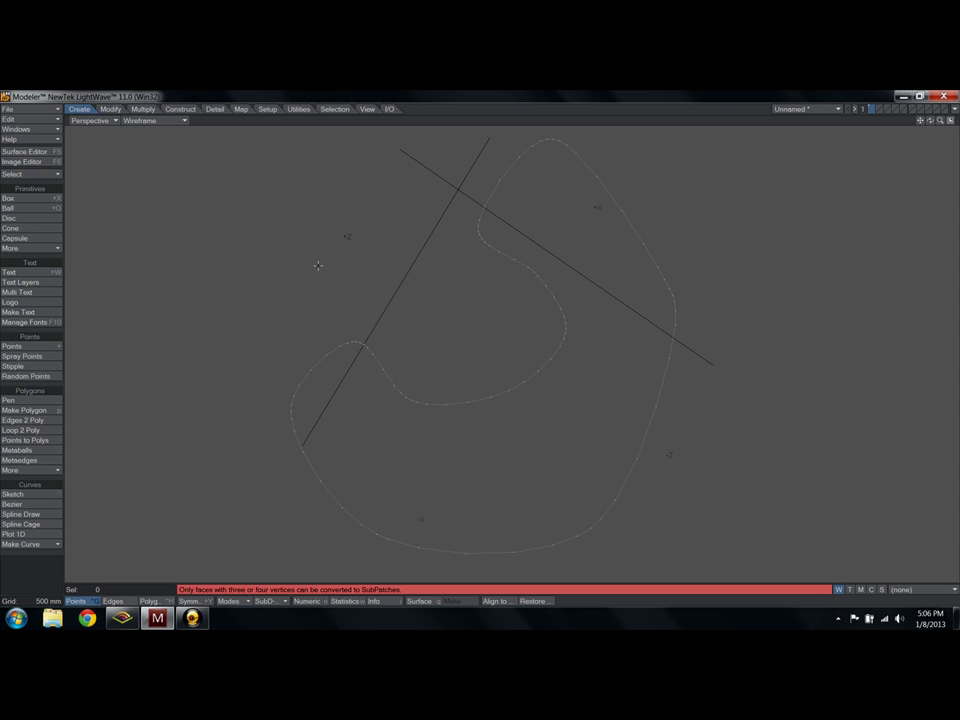
{"action": "key", "text": "Delete"}
{"action": "key", "text": "a"}
{"action": "left_click_drag", "start_coordinate": [470, 248], "coordinate": [468, 423], "text": "alt"}
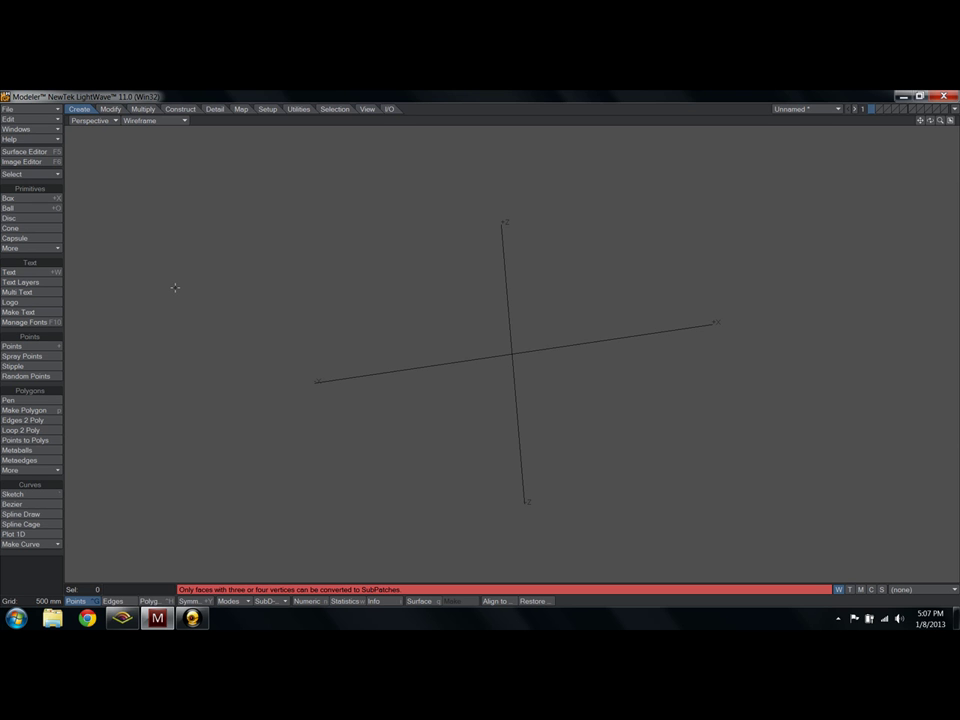
Step: Start a "Top Gear" text object with the Text tool, using its numeric settings
{"action": "left_click", "coordinate": [26, 272]}
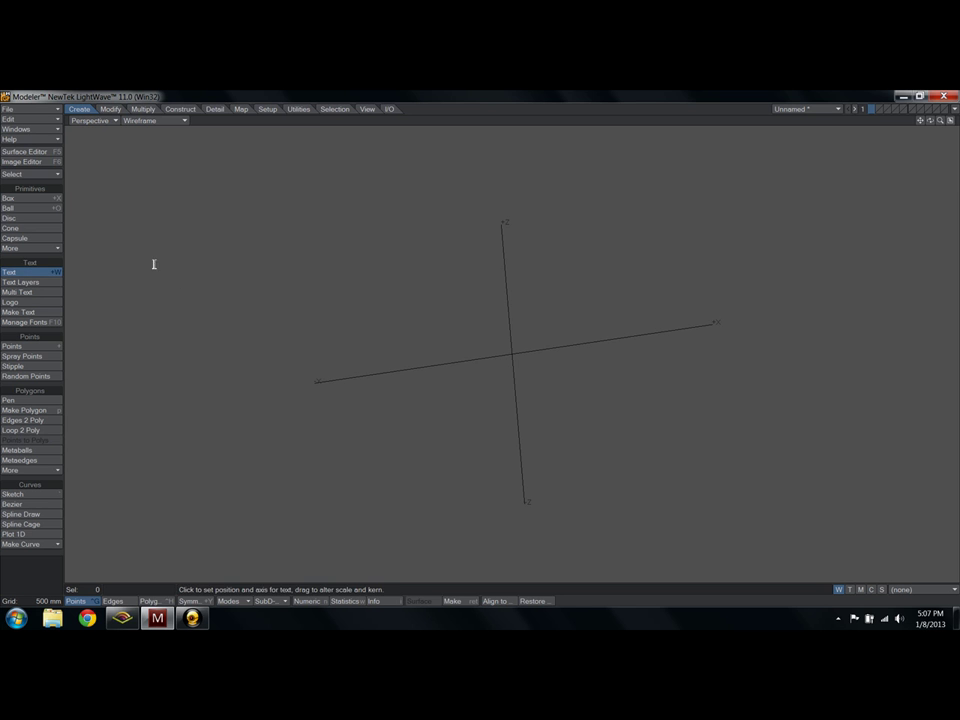
{"action": "key", "text": "n"}
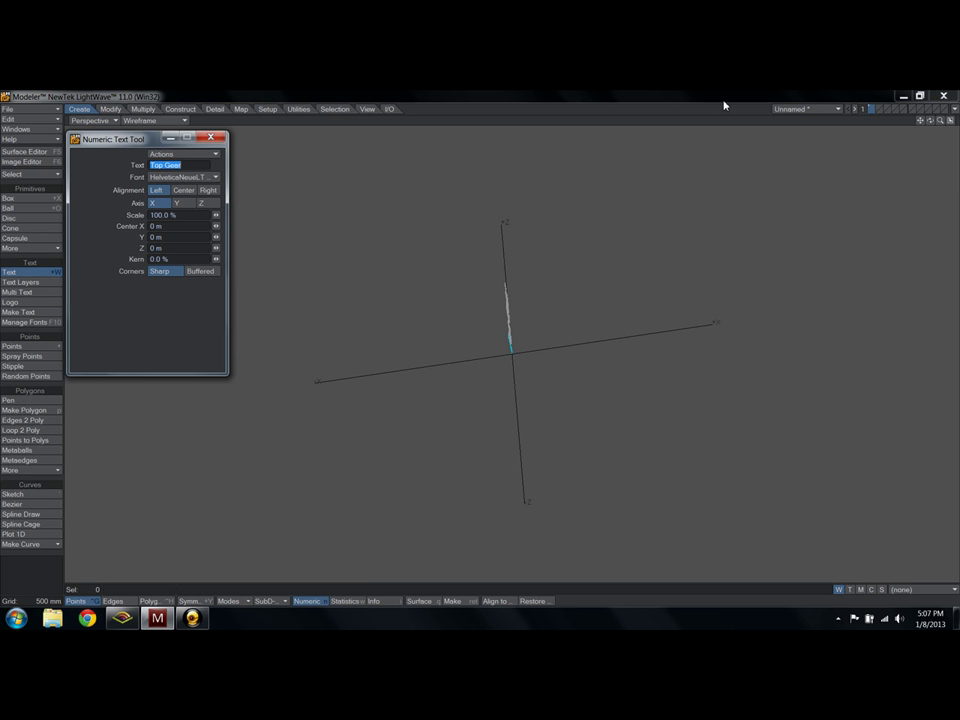
{"action": "mouse_move", "coordinate": [929, 120]}
{"action": "left_mouse_down"}
{"action": "mouse_move", "coordinate": [840, 112]}
{"action": "mouse_move", "coordinate": [928, 124]}
{"action": "left_mouse_up"}
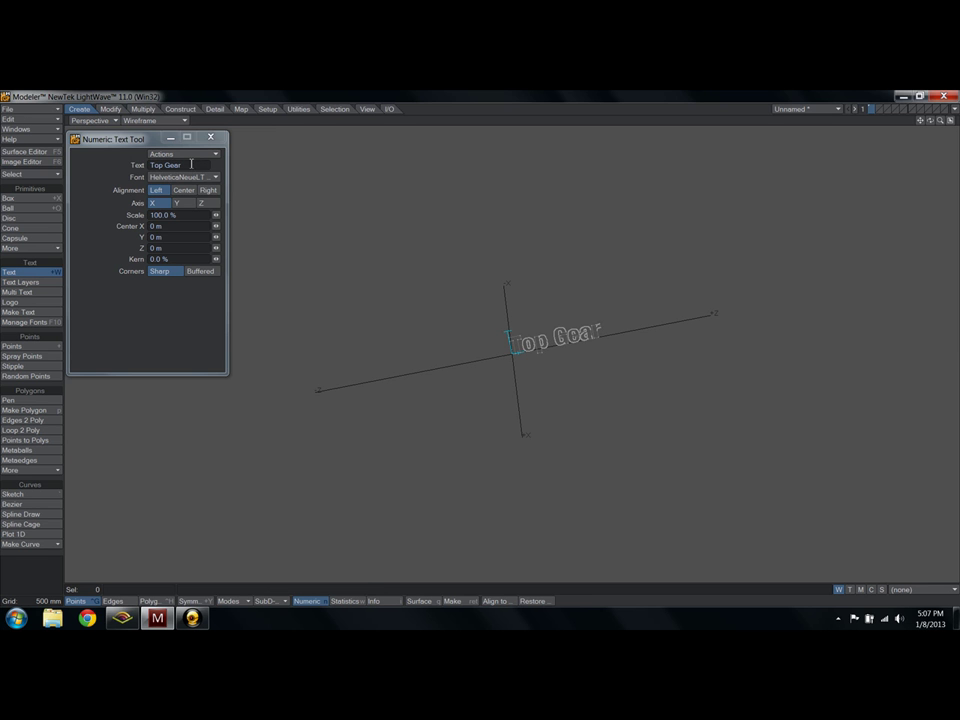
{"action": "left_click_drag", "start_coordinate": [194, 165], "coordinate": [118, 167]}
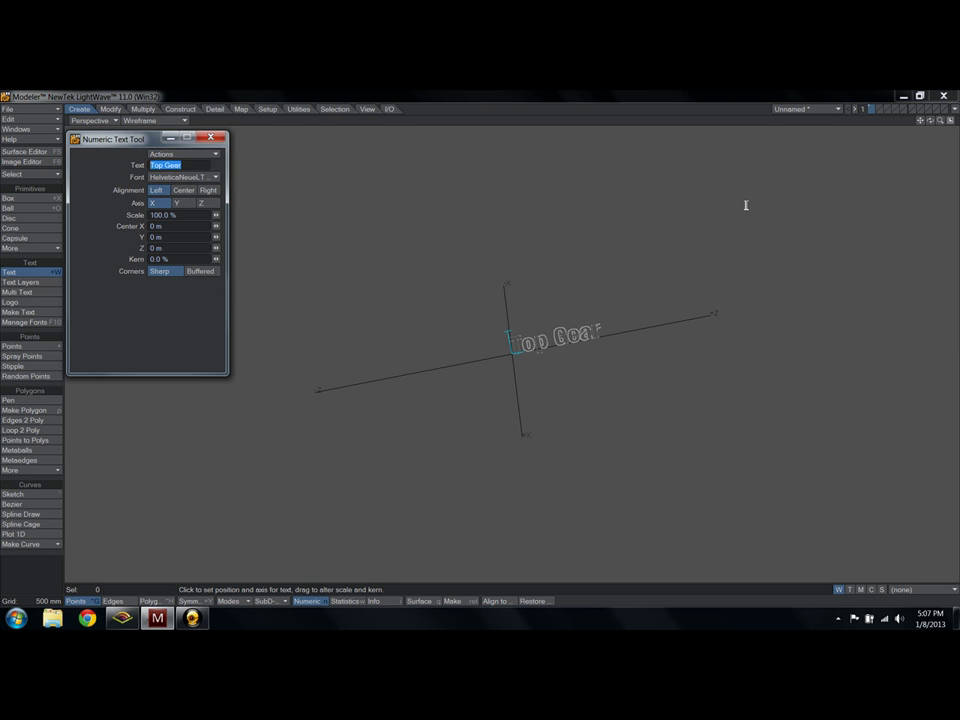
Step: Try the Y and Z axes for the Top Gear text and return it to the X axis
{"action": "left_click", "coordinate": [186, 179]}
{"action": "left_click", "coordinate": [72, 186]}
{"action": "left_click", "coordinate": [186, 206]}
{"action": "left_click", "coordinate": [205, 204]}
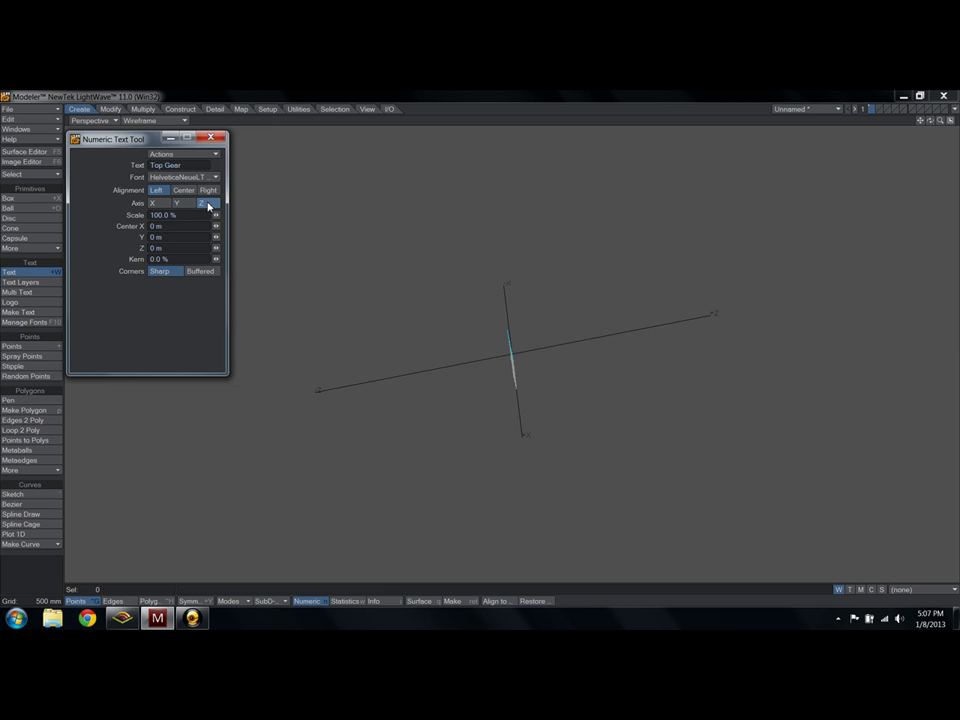
{"action": "left_click", "coordinate": [158, 204]}
{"action": "left_click", "coordinate": [178, 204]}
{"action": "left_click", "coordinate": [198, 204]}
{"action": "left_click", "coordinate": [158, 205]}
Step: Try Center and Right alignment on the text and return it to Left
{"action": "left_click", "coordinate": [183, 190]}
{"action": "left_click", "coordinate": [206, 190]}
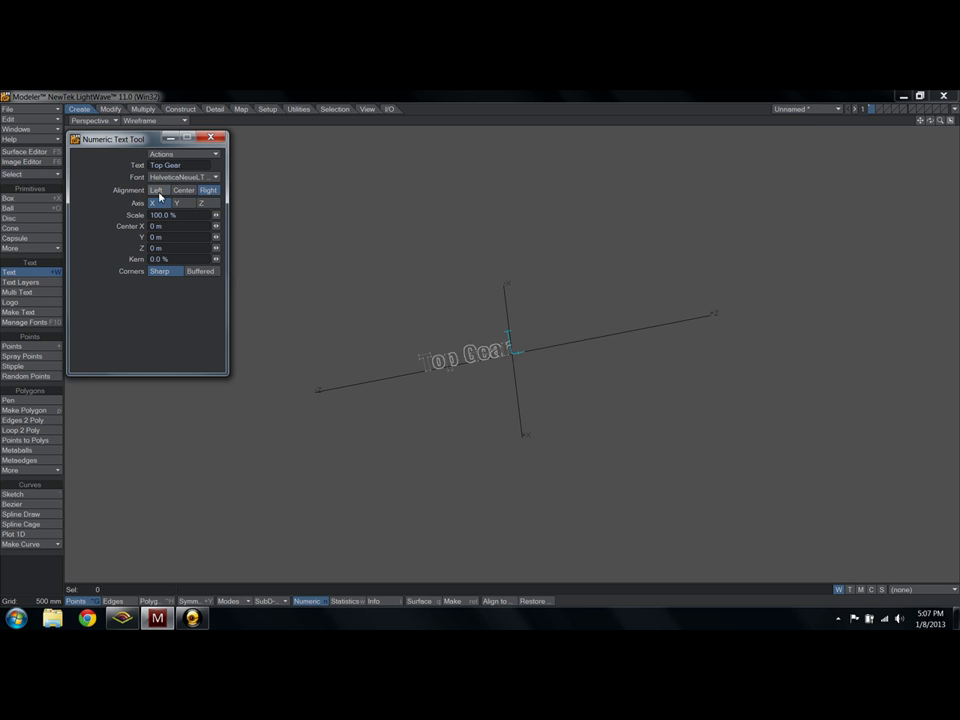
{"action": "left_click", "coordinate": [155, 190]}
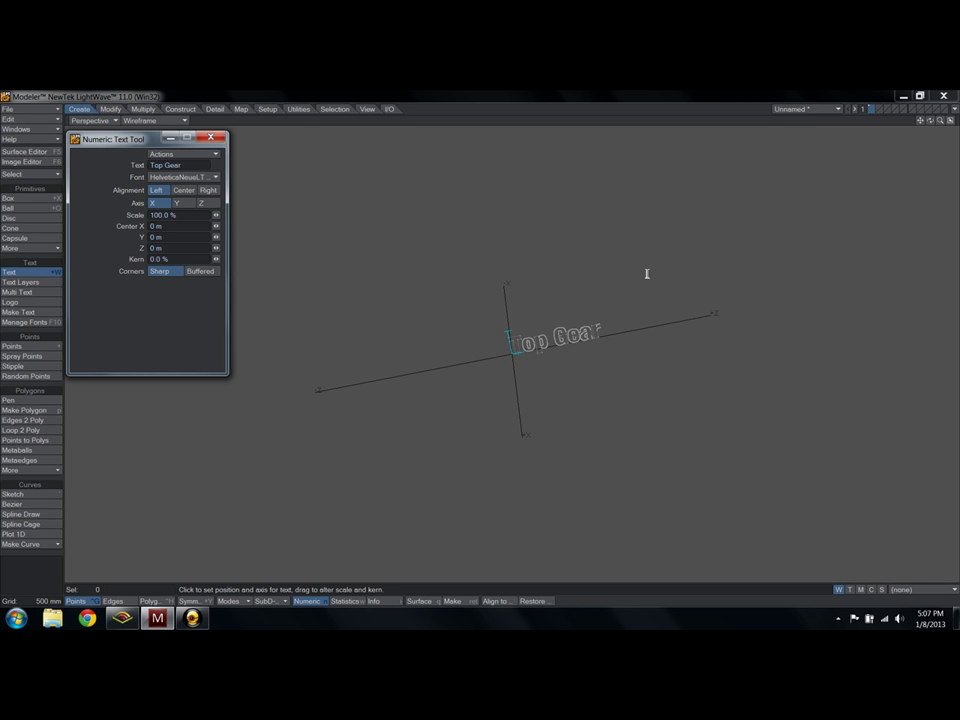
Step: Finish the Top Gear text, close its numeric settings and center the text on the origin
{"action": "key", "text": "space"}
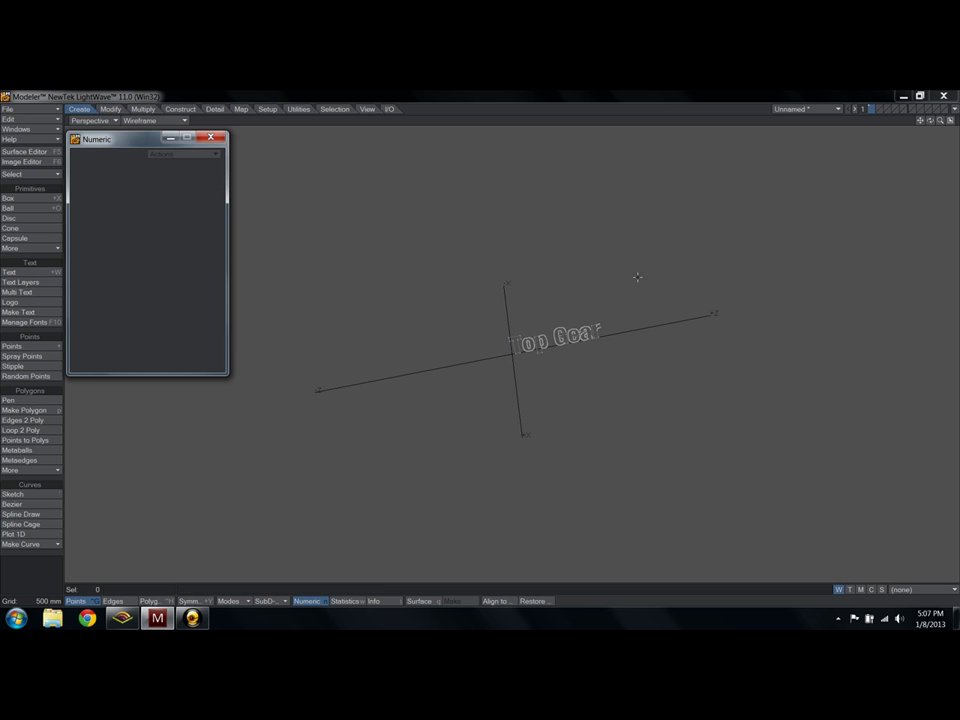
{"action": "left_click", "coordinate": [219, 141]}
{"action": "scroll", "coordinate": [512, 290], "scroll_direction": "up", "scroll_amount": 5}
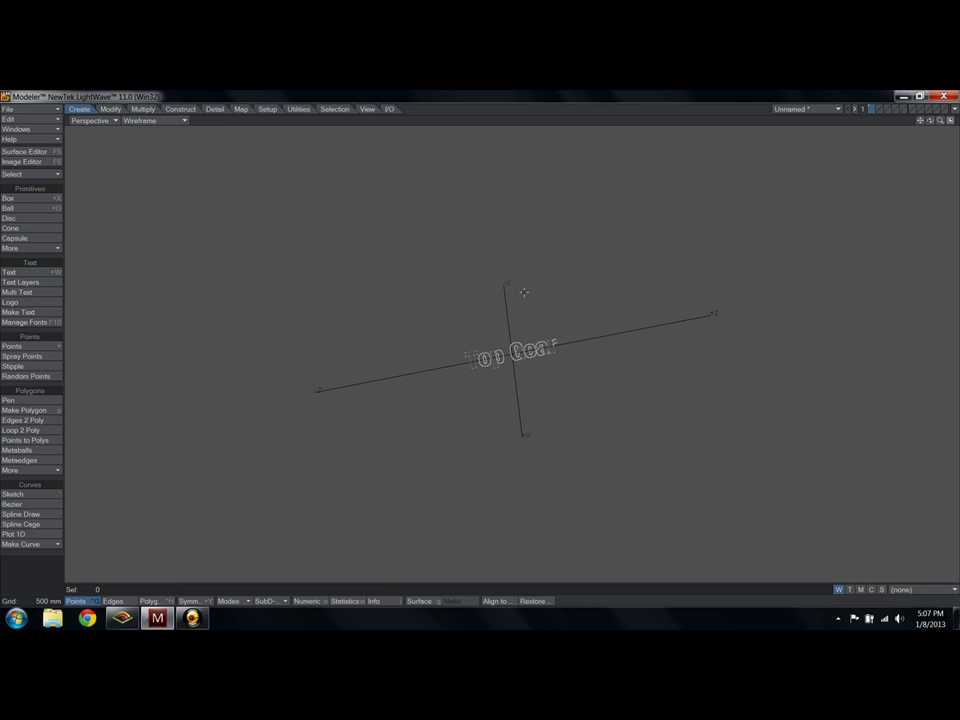
{"action": "left_click_drag", "start_coordinate": [580, 367], "coordinate": [533, 350], "text": "alt"}
Step: Select the letter G's polygon and examine the polygon and point statistics of the text
{"action": "key", "text": "ctrl+j"}
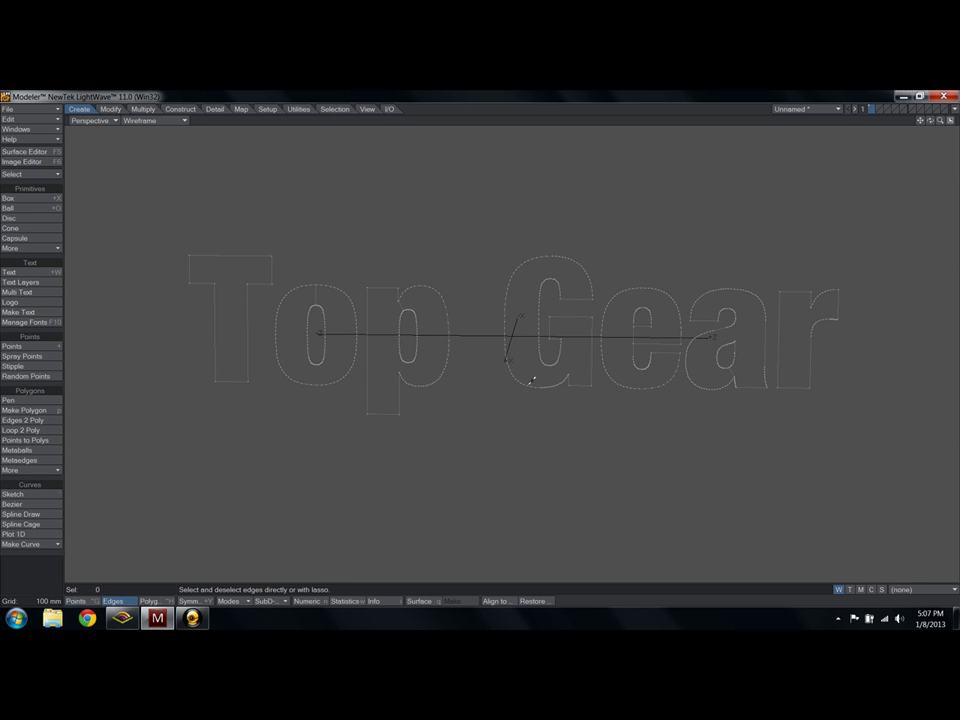
{"action": "left_click", "coordinate": [531, 381]}
{"action": "key", "text": "w"}
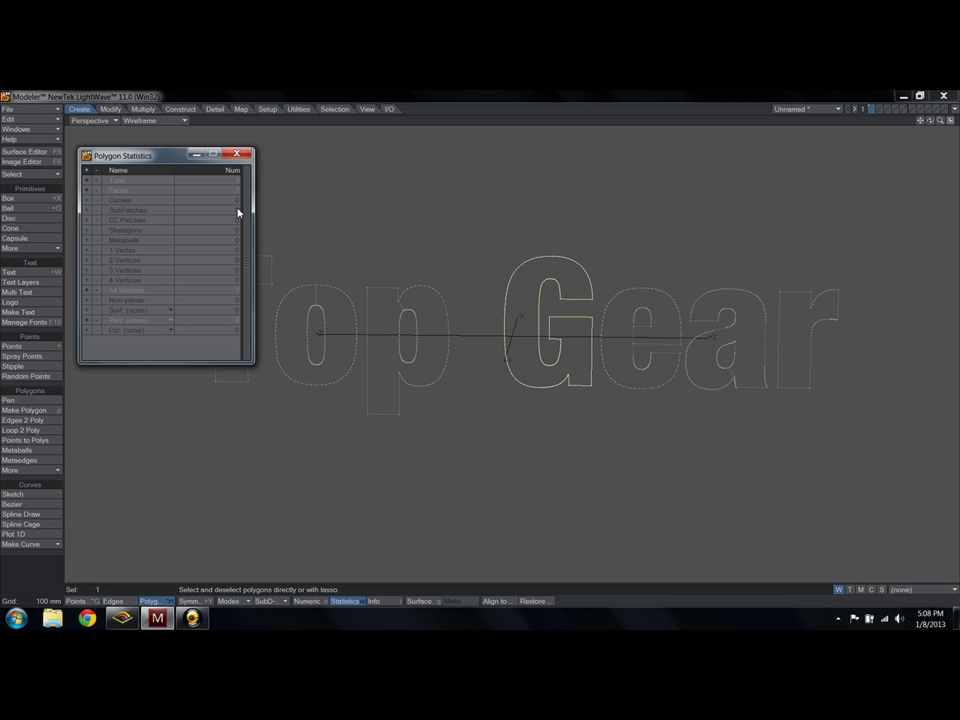
{"action": "key", "text": "ctrl+g"}
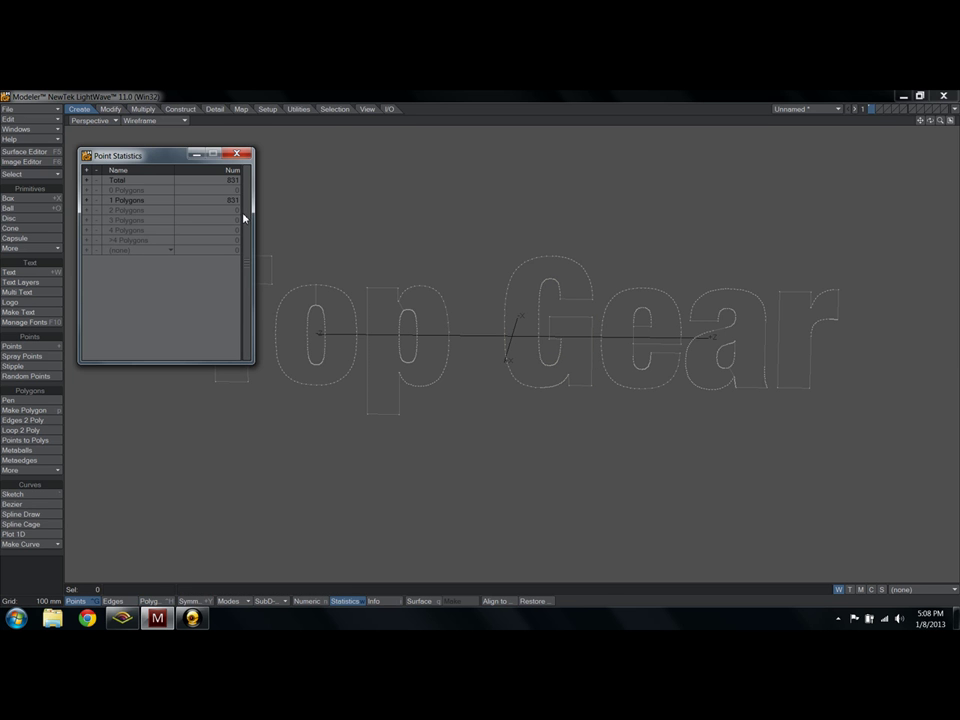
{"action": "left_click", "coordinate": [237, 154]}
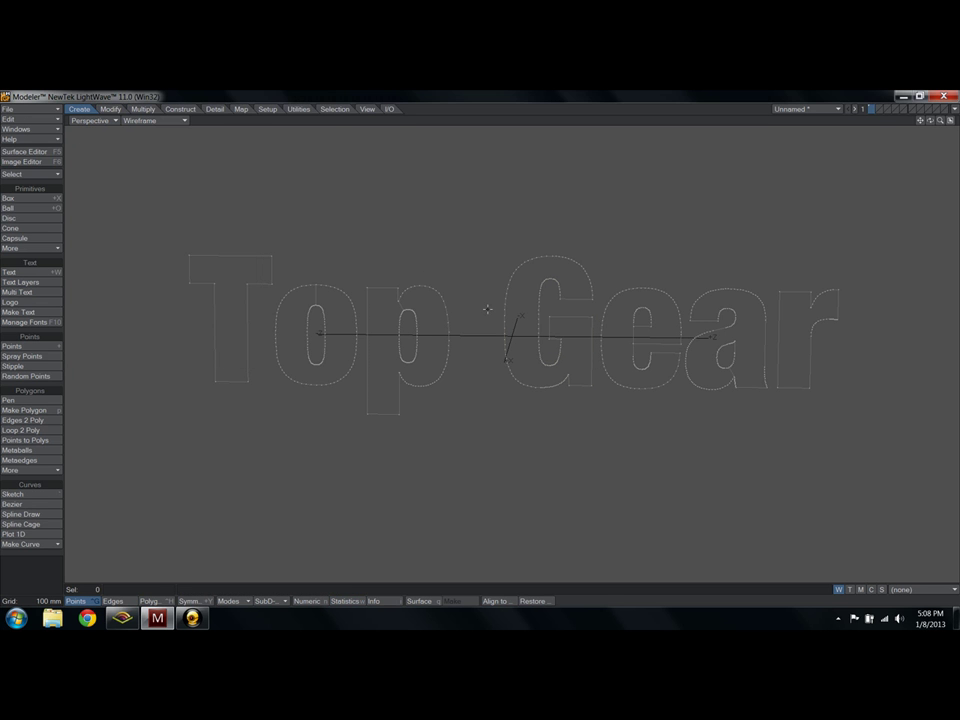
Step: Display the Top Gear text in Smooth Shade and inspect its flat letters from different angles
{"action": "key", "text": "a"}
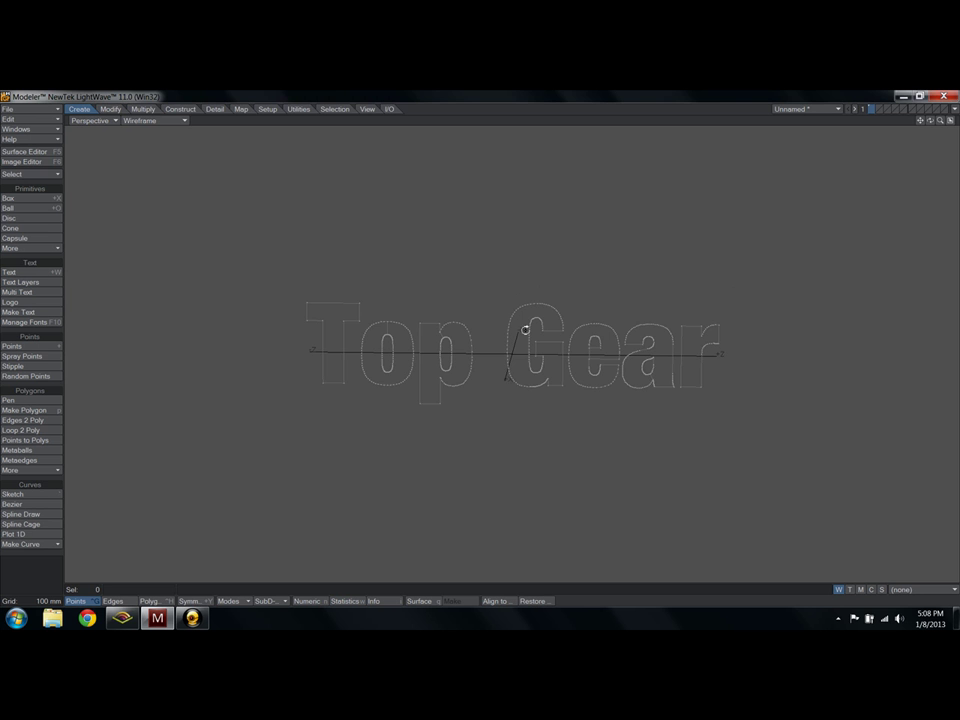
{"action": "left_click", "coordinate": [155, 120]}
{"action": "left_click", "coordinate": [162, 181]}
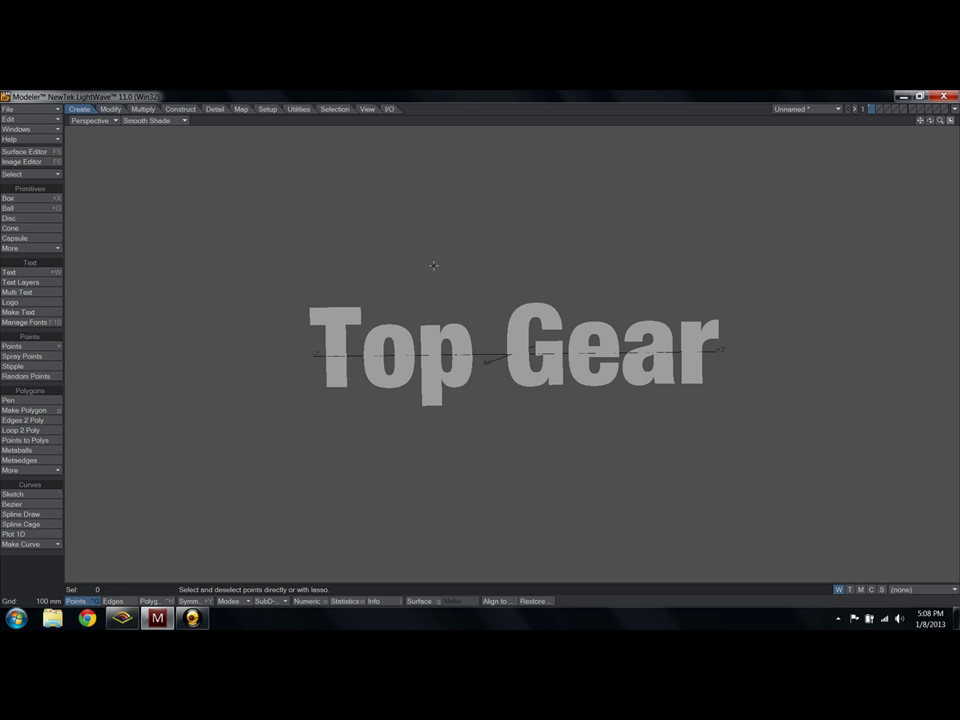
{"action": "left_click_drag", "start_coordinate": [484, 283], "coordinate": [548, 338], "text": "ctrl+alt"}
{"action": "key", "text": "a"}
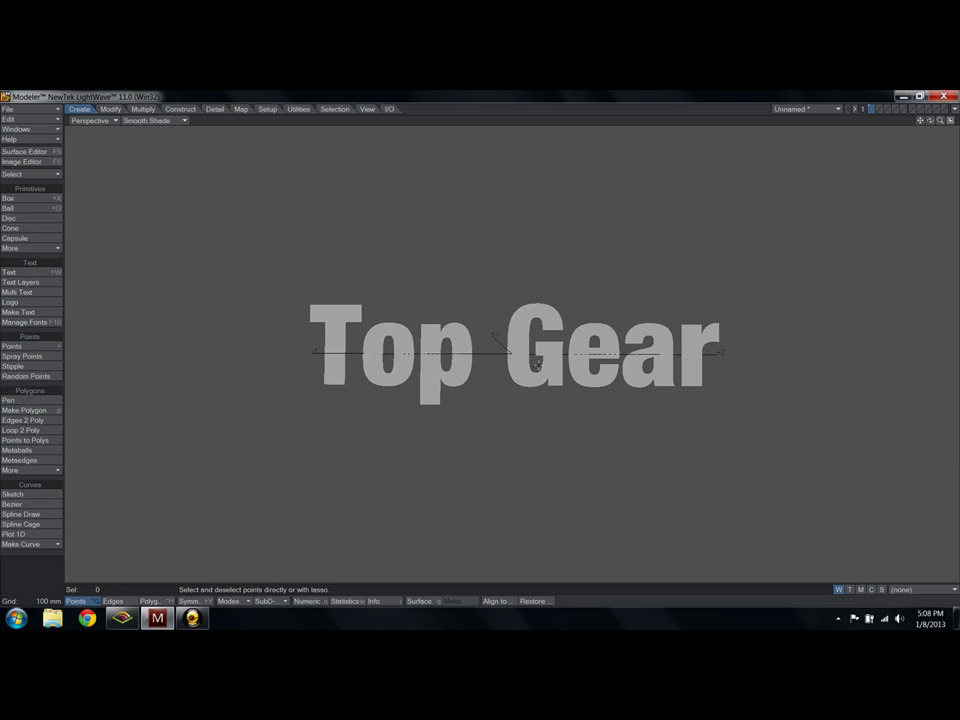
{"action": "left_click_drag", "start_coordinate": [566, 407], "coordinate": [522, 431], "text": "alt"}
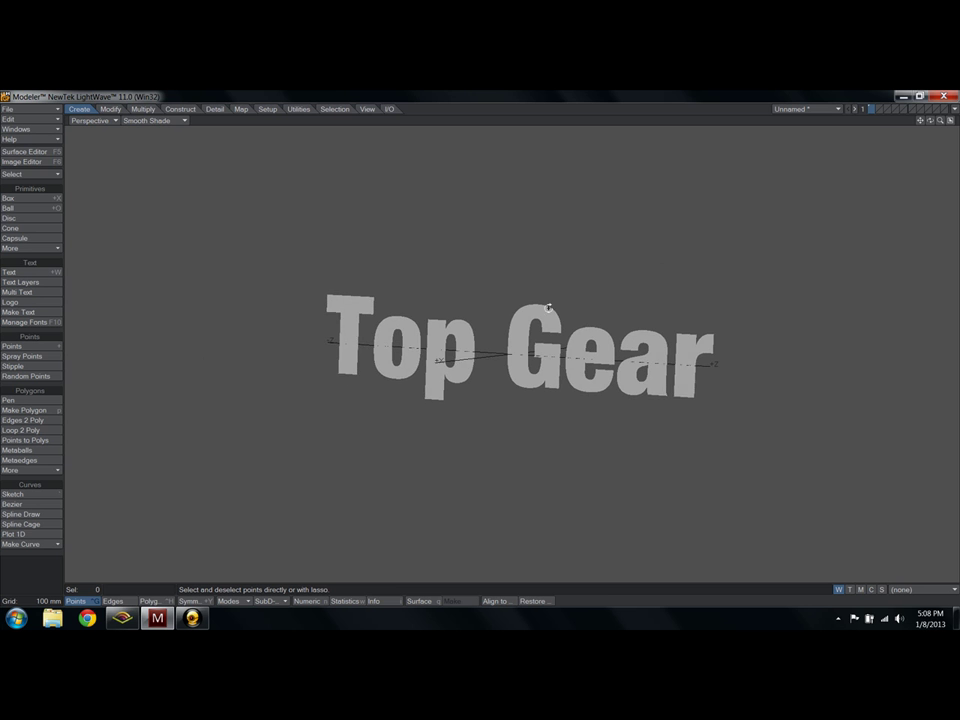
{"action": "left_click_drag", "start_coordinate": [548, 307], "coordinate": [506, 328], "text": "alt"}
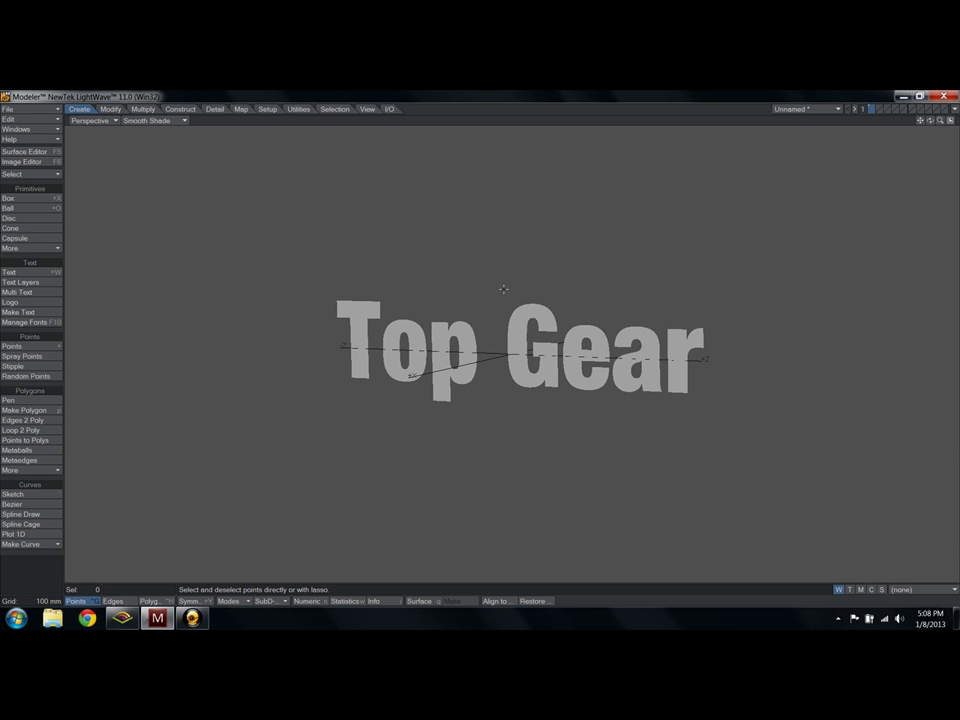
Step: Switch to the empty second layer and set up a Multi Text from the four existing lines with Center alignment
{"action": "key", "text": "Delete"}
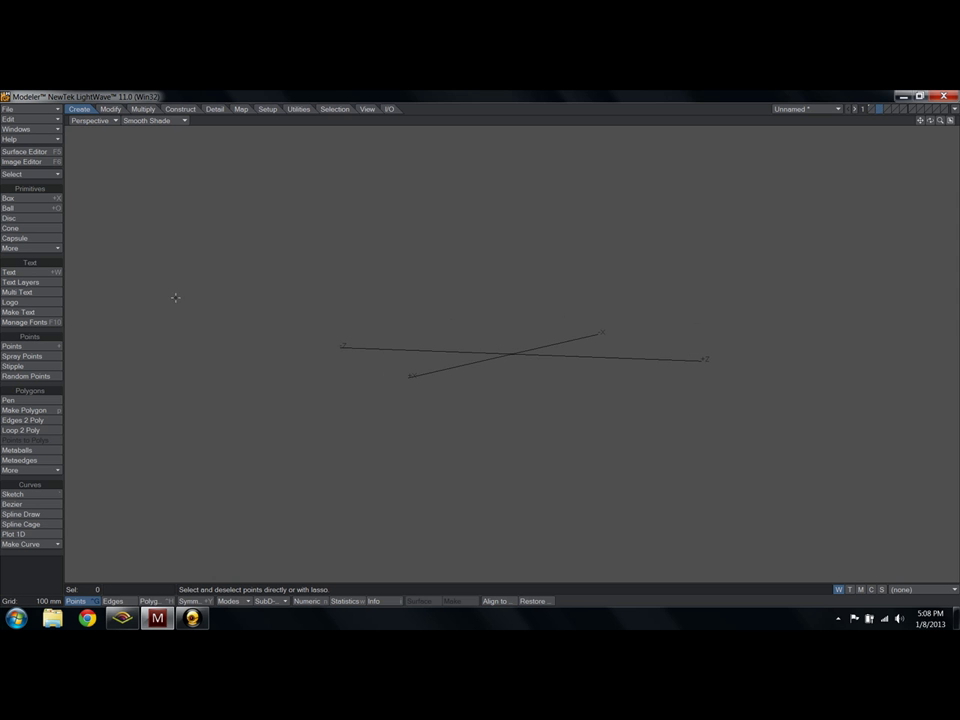
{"action": "left_click", "coordinate": [30, 292]}
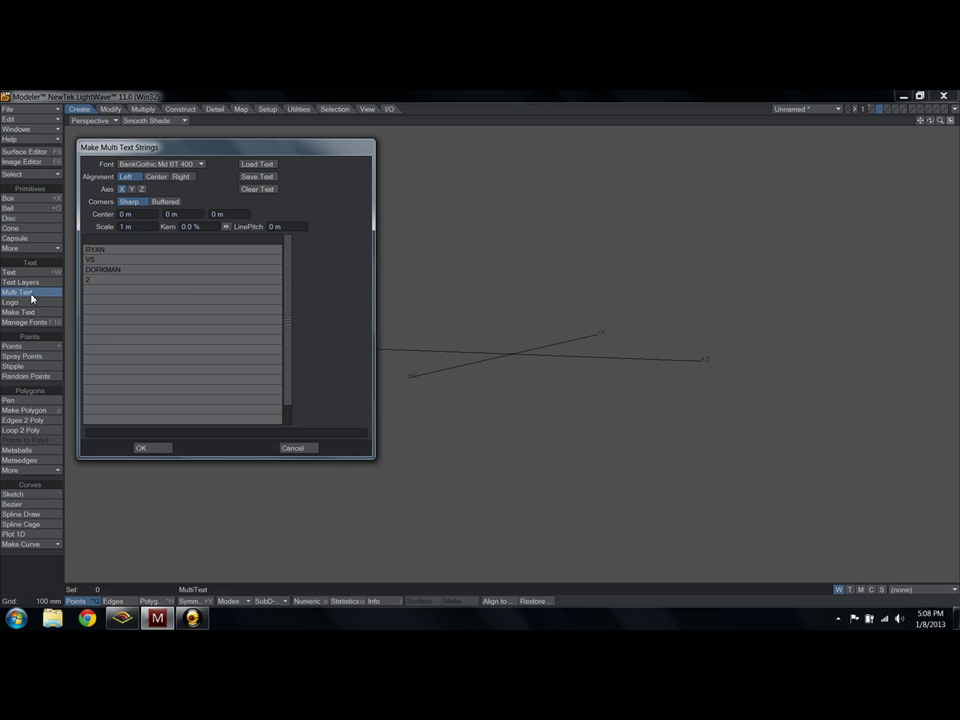
{"action": "left_click", "coordinate": [105, 252]}
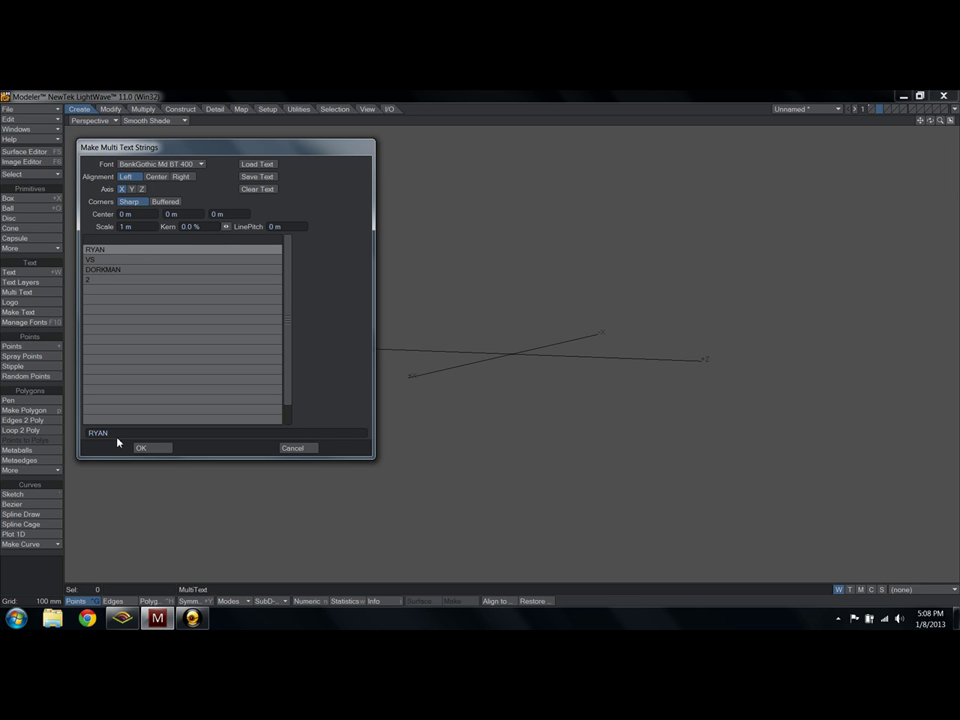
{"action": "left_click", "coordinate": [100, 260]}
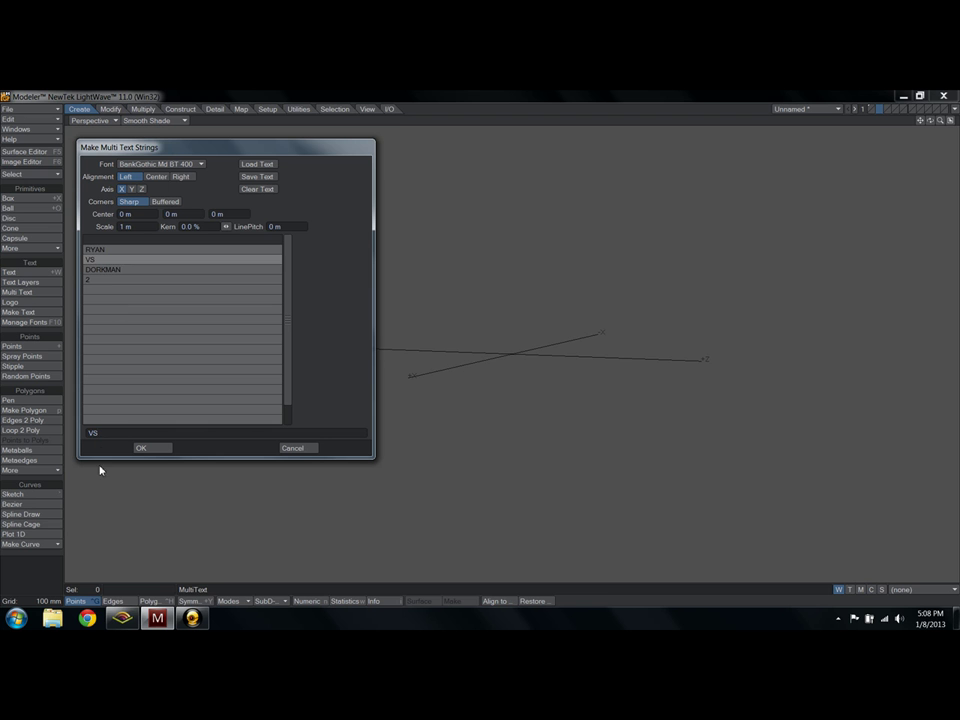
{"action": "left_click", "coordinate": [117, 270]}
{"action": "left_click", "coordinate": [109, 280]}
{"action": "left_click", "coordinate": [120, 271]}
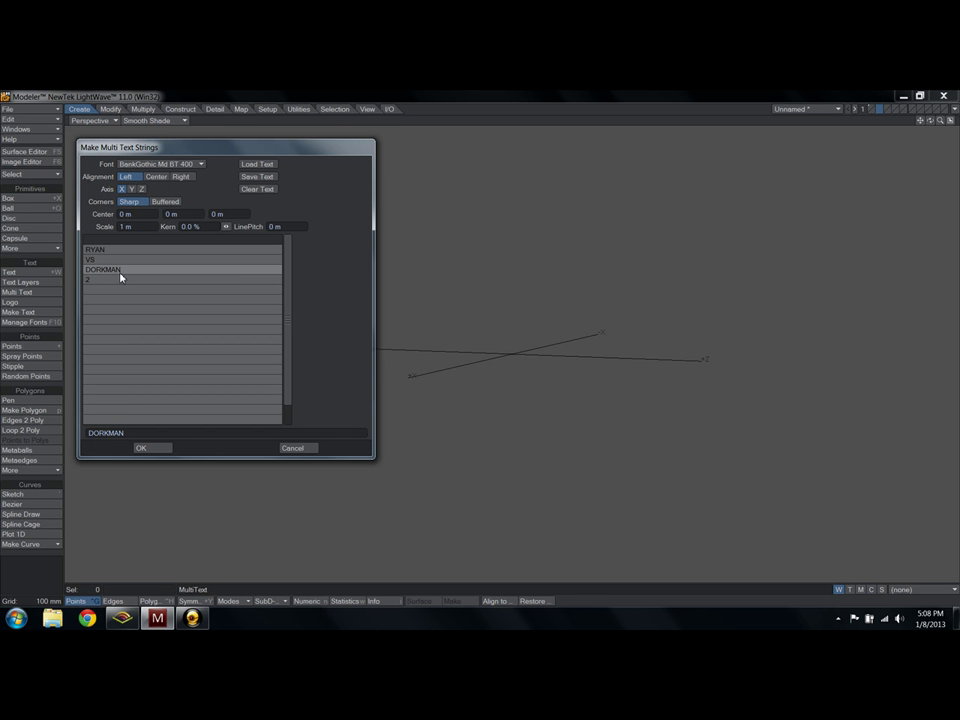
{"action": "left_click", "coordinate": [160, 183]}
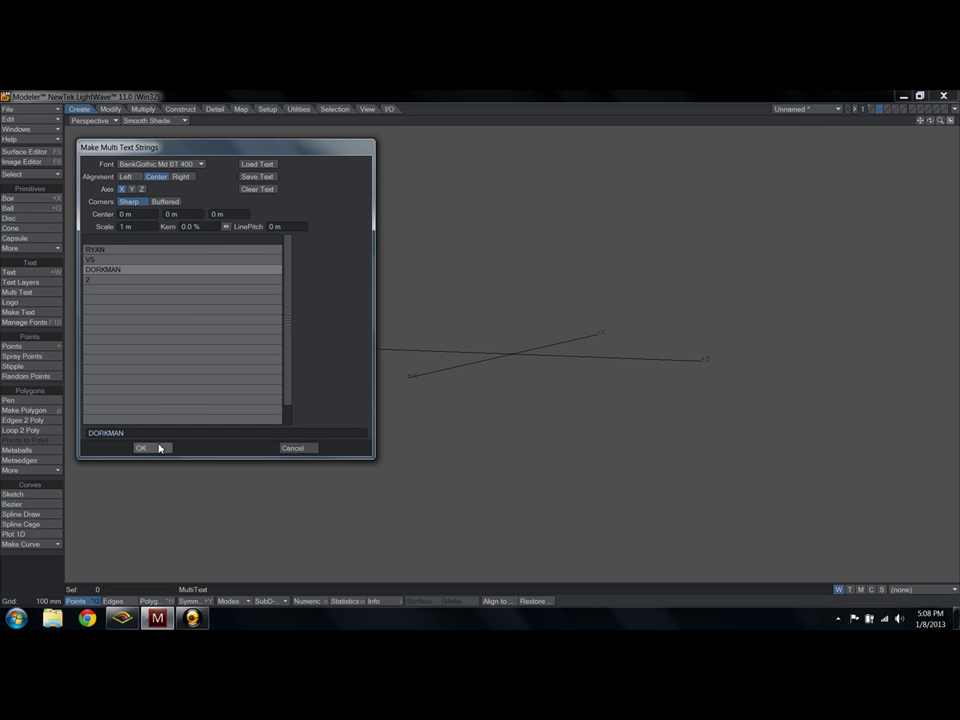
Step: Add "Thing" as a fifth text line and clear that line again
{"action": "left_click", "coordinate": [114, 291]}
{"action": "left_click", "coordinate": [152, 432]}
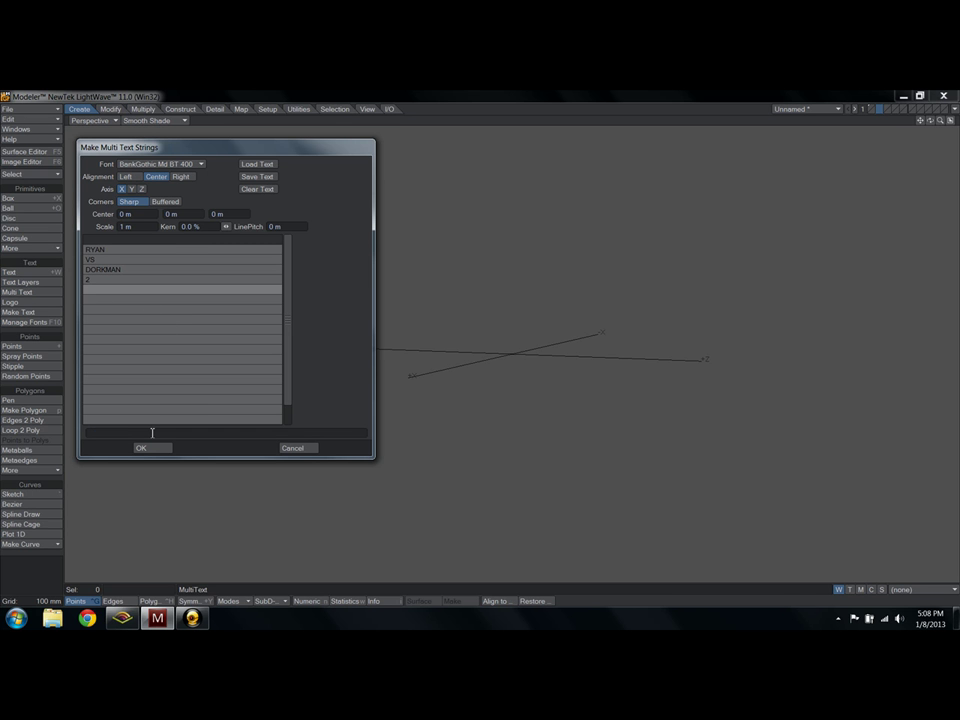
{"action": "type", "text": "Thing"}
{"action": "key", "text": "Return"}
{"action": "left_click", "coordinate": [100, 292]}
{"action": "left_click_drag", "start_coordinate": [131, 432], "coordinate": [47, 431]}
{"action": "key", "text": "BackSpace"}
{"action": "left_click", "coordinate": [154, 272]}
{"action": "left_click", "coordinate": [118, 294]}
{"action": "left_click", "coordinate": [148, 251]}
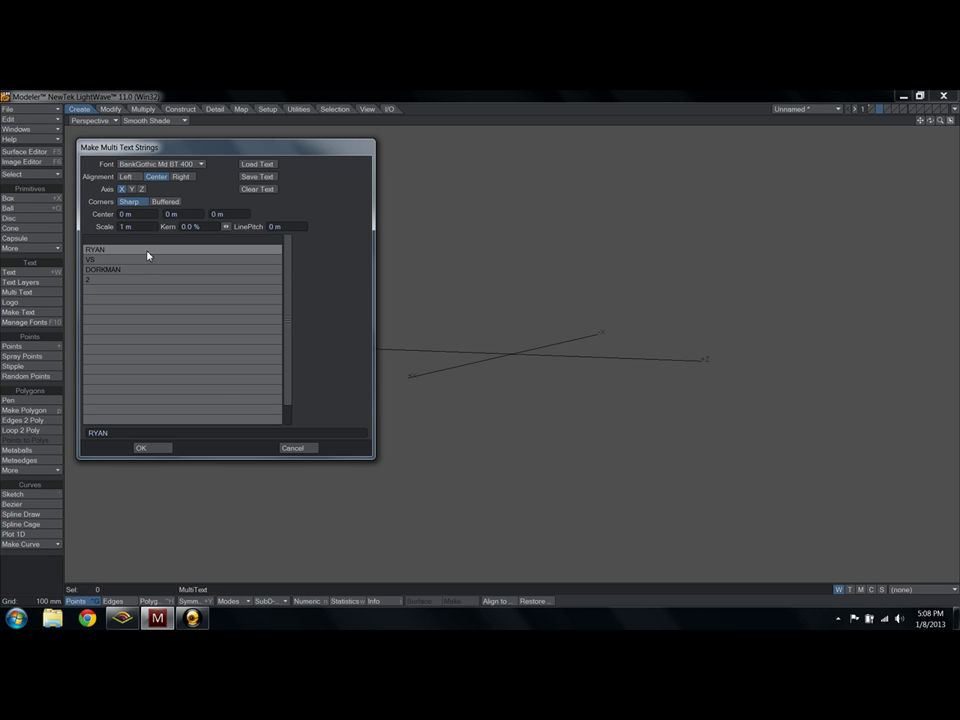
Step: Create the centered four-line Multi Text in BankGothic Md BT 400 at 1 m scale
{"action": "left_click", "coordinate": [153, 448]}
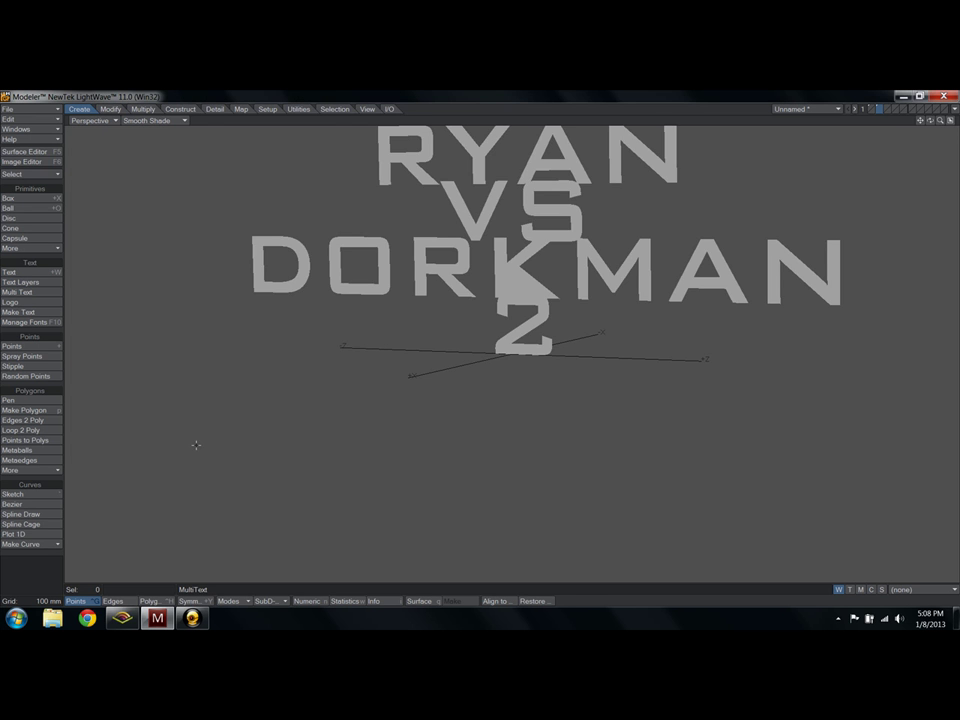
{"action": "scroll", "coordinate": [294, 316], "scroll_direction": "down", "scroll_amount": 2}
{"action": "left_click_drag", "start_coordinate": [396, 399], "coordinate": [484, 382], "text": "alt"}
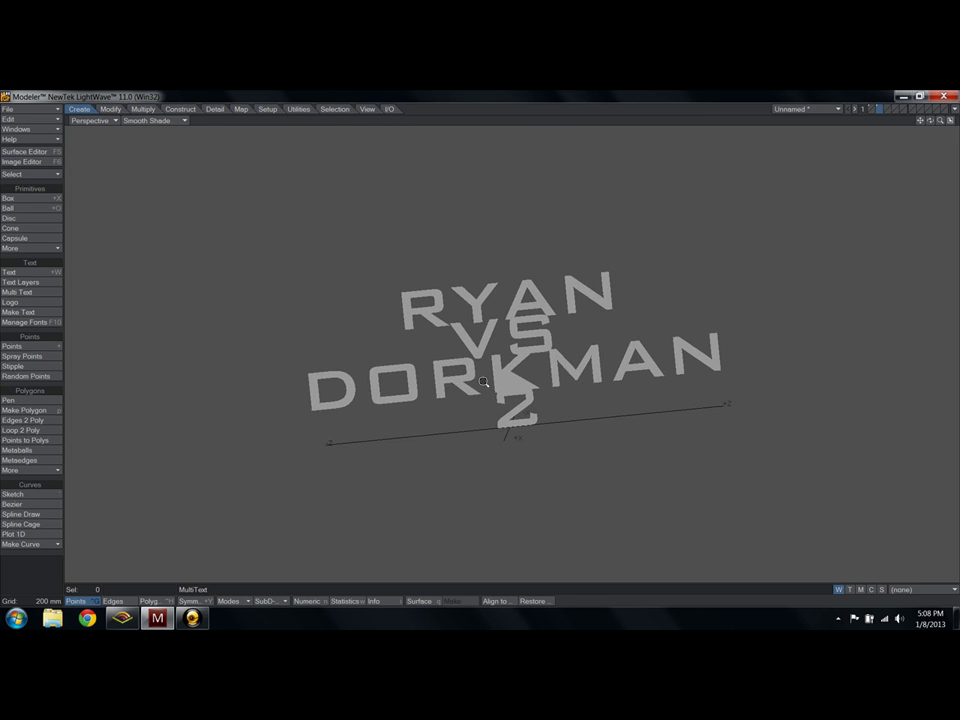
Step: Delete every letter of the centered four-line text except the badly filled K in DORKMAN
{"action": "scroll", "coordinate": [484, 382], "scroll_direction": "up", "scroll_amount": 2}
{"action": "left_click_drag", "start_coordinate": [561, 403], "coordinate": [533, 443], "text": "alt"}
{"action": "key", "text": "ctrl+h"}
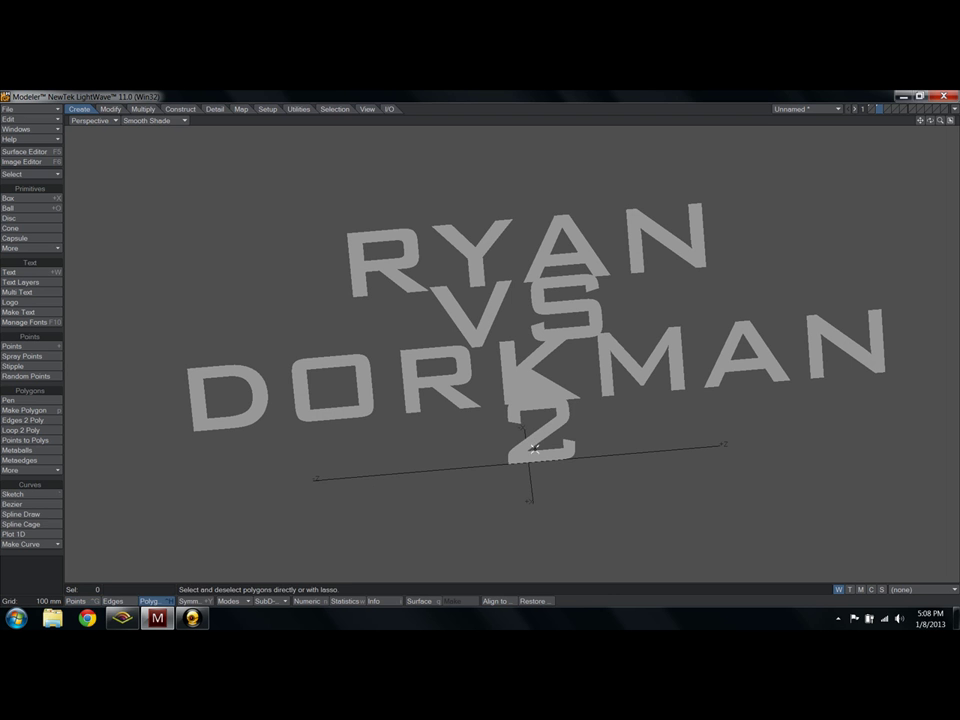
{"action": "left_click", "coordinate": [525, 452]}
{"action": "key", "text": "Delete"}
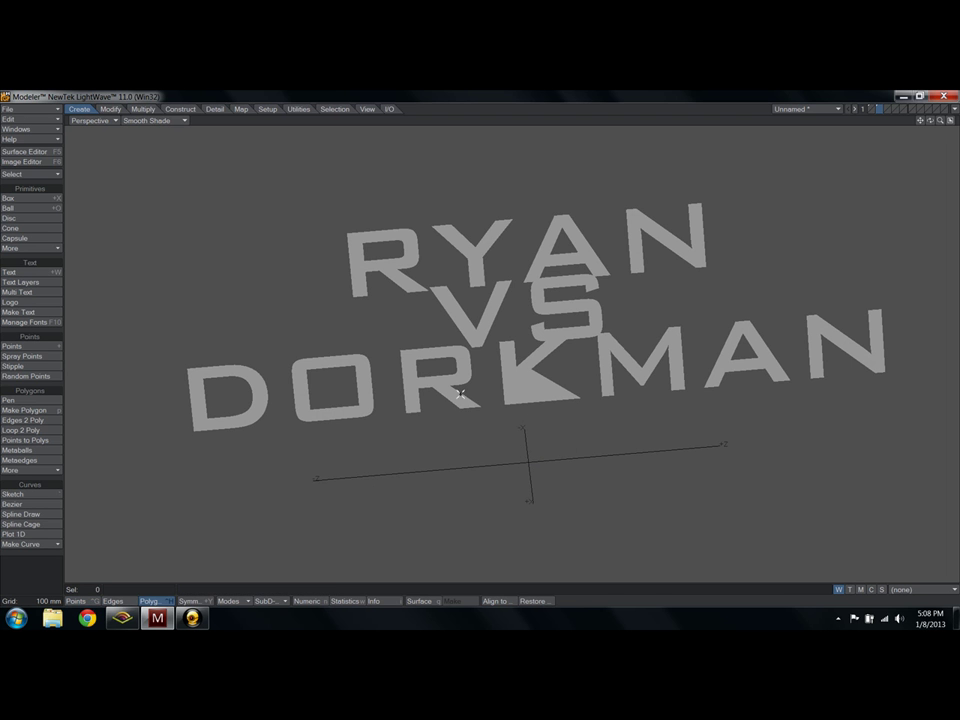
{"action": "mouse_move", "coordinate": [491, 447]}
{"action": "right_mouse_down"}
{"action": "mouse_move", "coordinate": [491, 339]}
{"action": "mouse_move", "coordinate": [154, 493]}
{"action": "mouse_move", "coordinate": [170, 497]}
{"action": "right_mouse_up"}
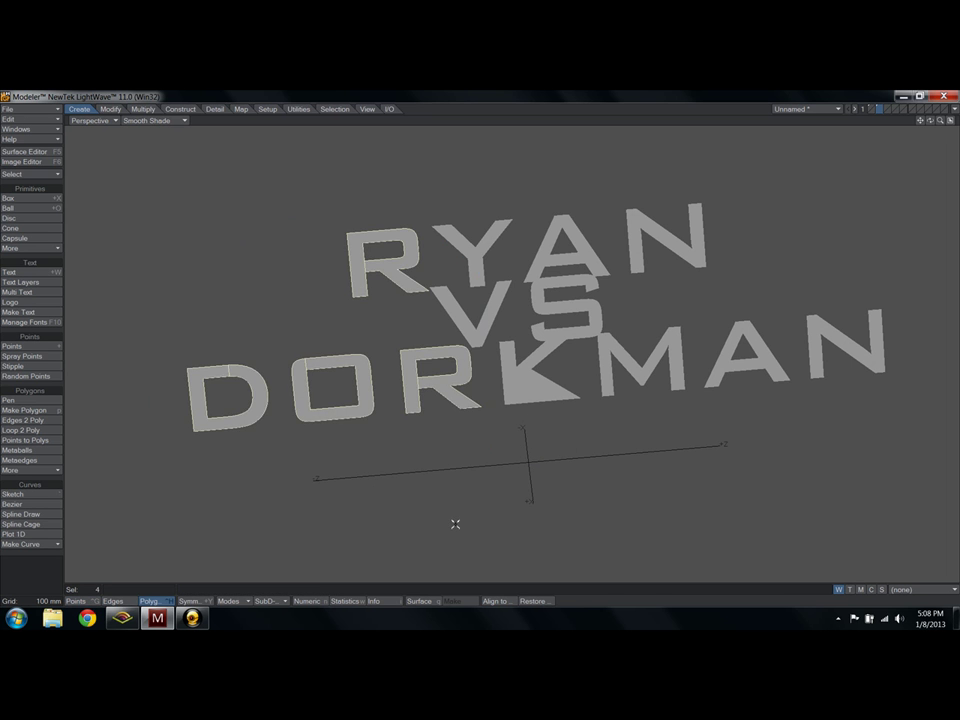
{"action": "key", "text": "Delete"}
{"action": "mouse_move", "coordinate": [450, 344]}
{"action": "left_mouse_down"}
{"action": "mouse_move", "coordinate": [568, 300]}
{"action": "mouse_move", "coordinate": [844, 358]}
{"action": "mouse_move", "coordinate": [591, 204]}
{"action": "left_mouse_up"}
{"action": "key", "text": "Delete"}
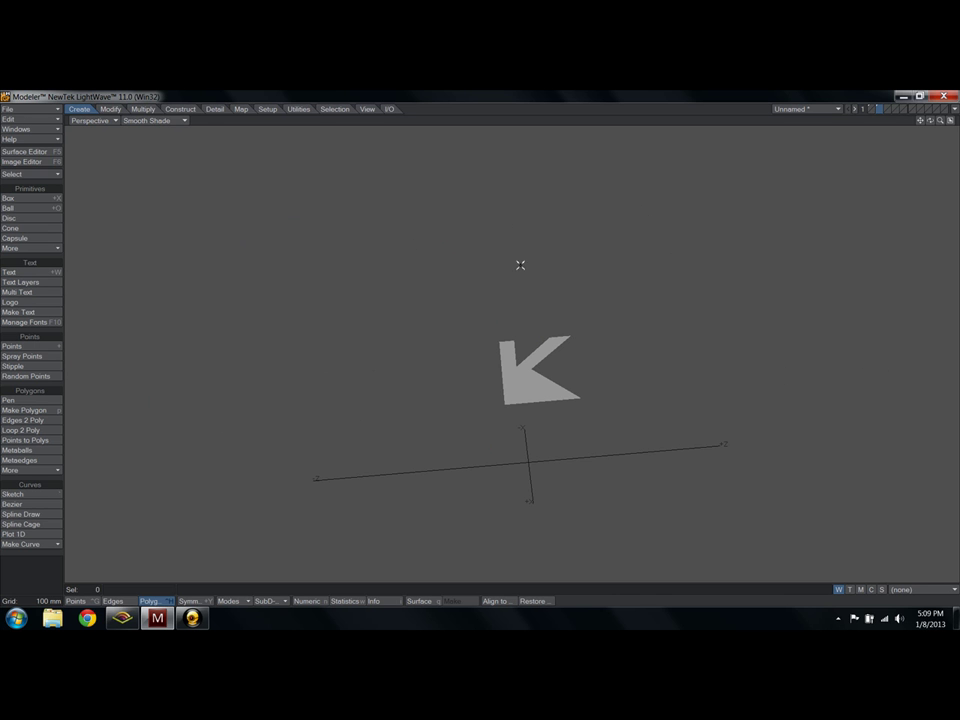
Step: Inspect the K's polygon statistics and compare its outline in Wireframe with its fill in Smooth Shade
{"action": "scroll", "coordinate": [503, 285], "scroll_direction": "up", "scroll_amount": 5}
{"action": "left_click_drag", "start_coordinate": [494, 378], "coordinate": [544, 334], "text": "alt"}
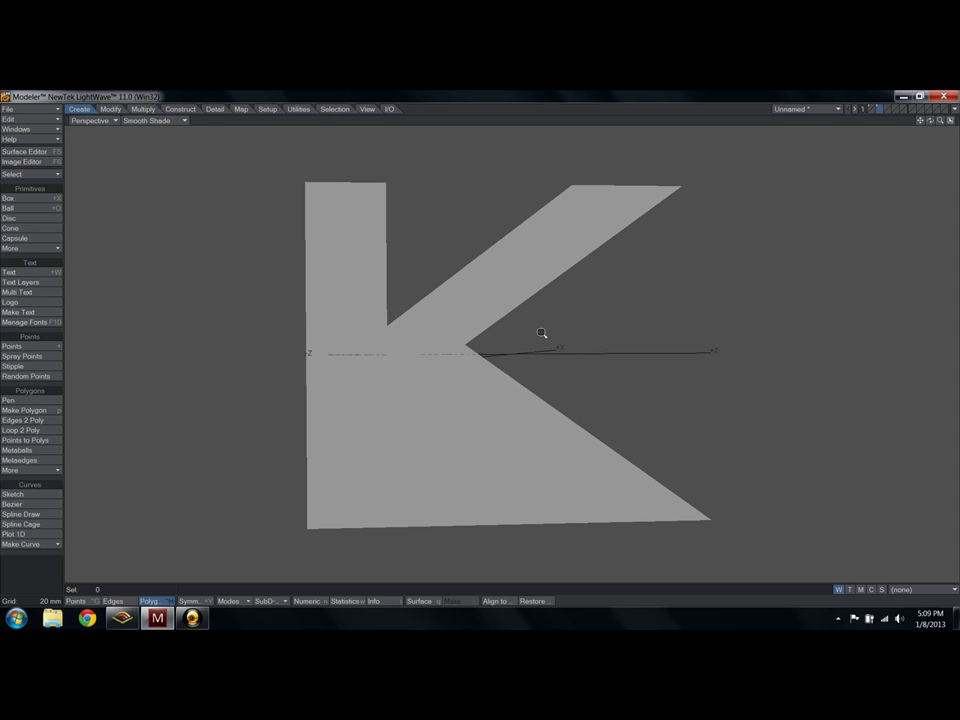
{"action": "scroll", "coordinate": [530, 370], "scroll_direction": "down", "scroll_amount": 3}
{"action": "key", "text": "w"}
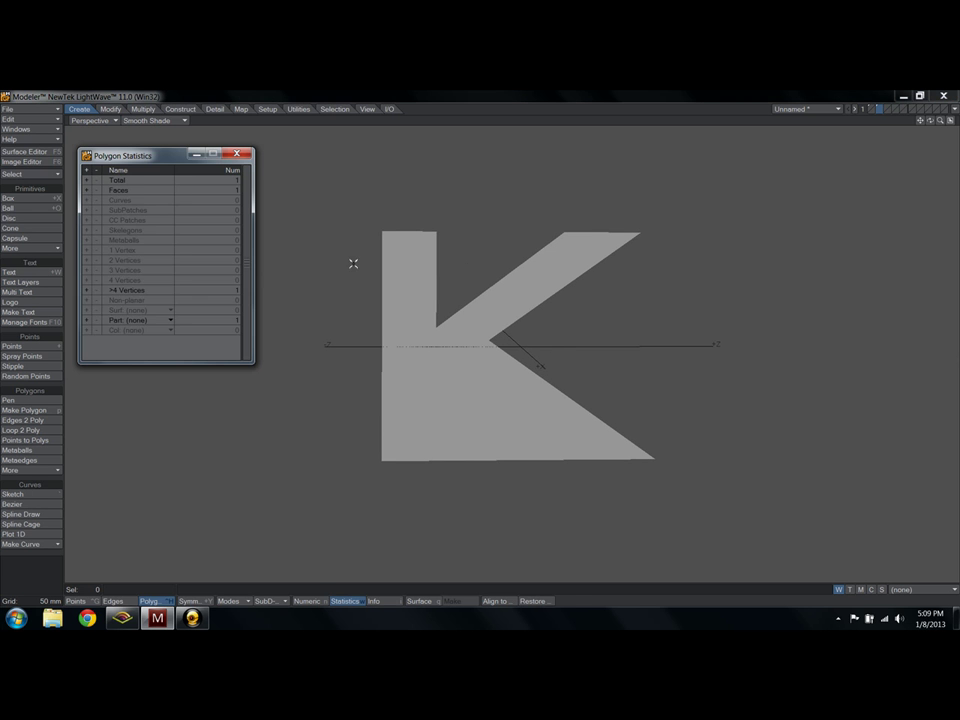
{"action": "key", "text": "space"}
{"action": "key", "text": "space"}
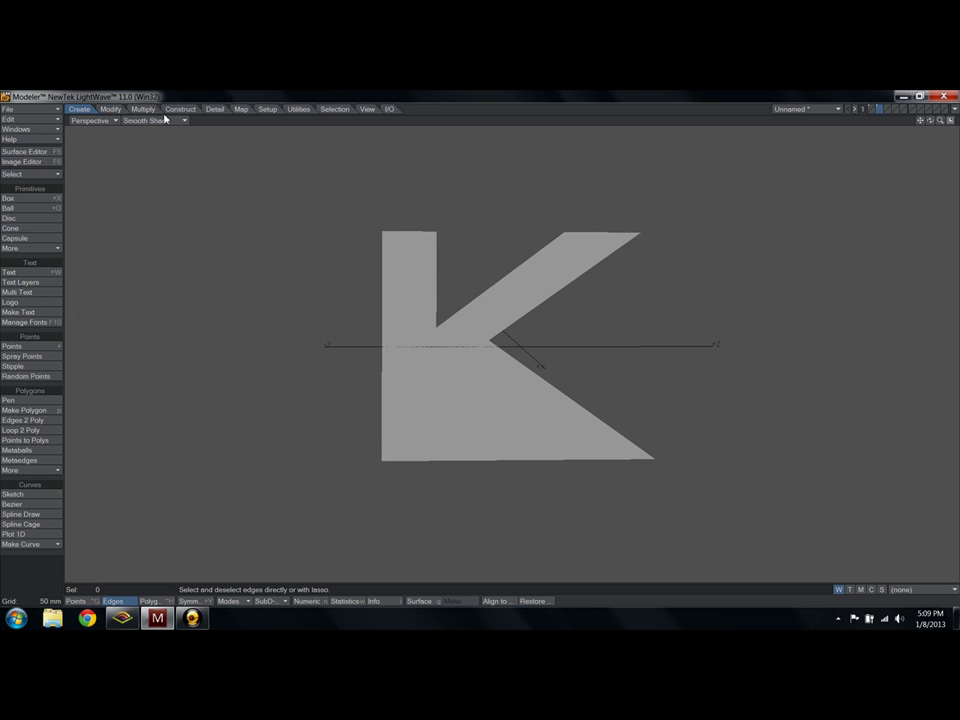
{"action": "left_click", "coordinate": [163, 120]}
{"action": "left_click", "coordinate": [168, 113]}
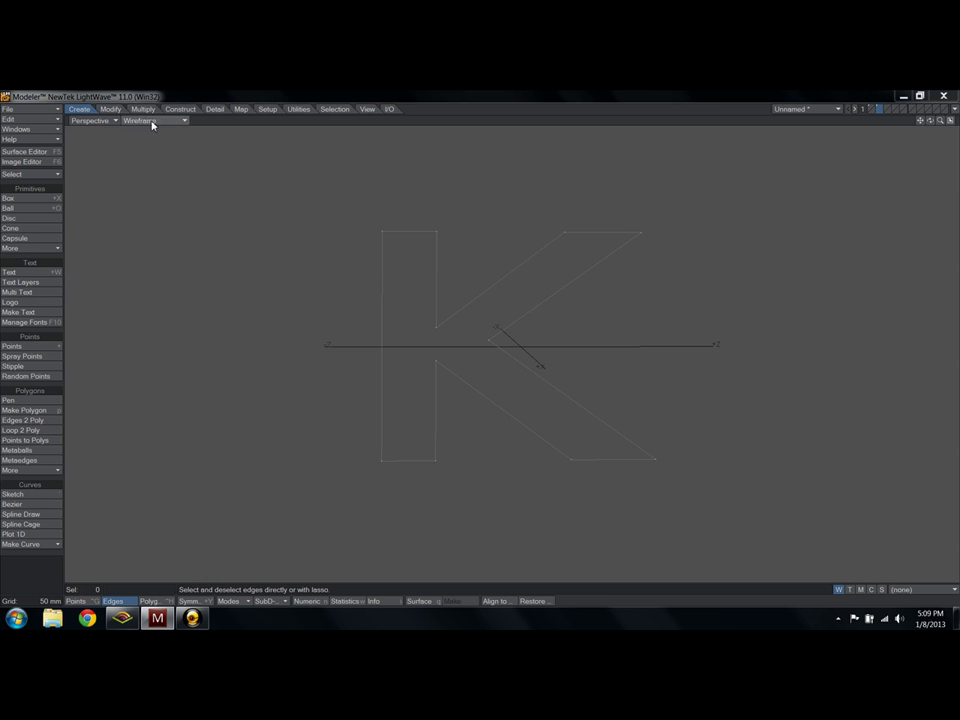
{"action": "left_click", "coordinate": [152, 121]}
{"action": "left_click", "coordinate": [155, 178]}
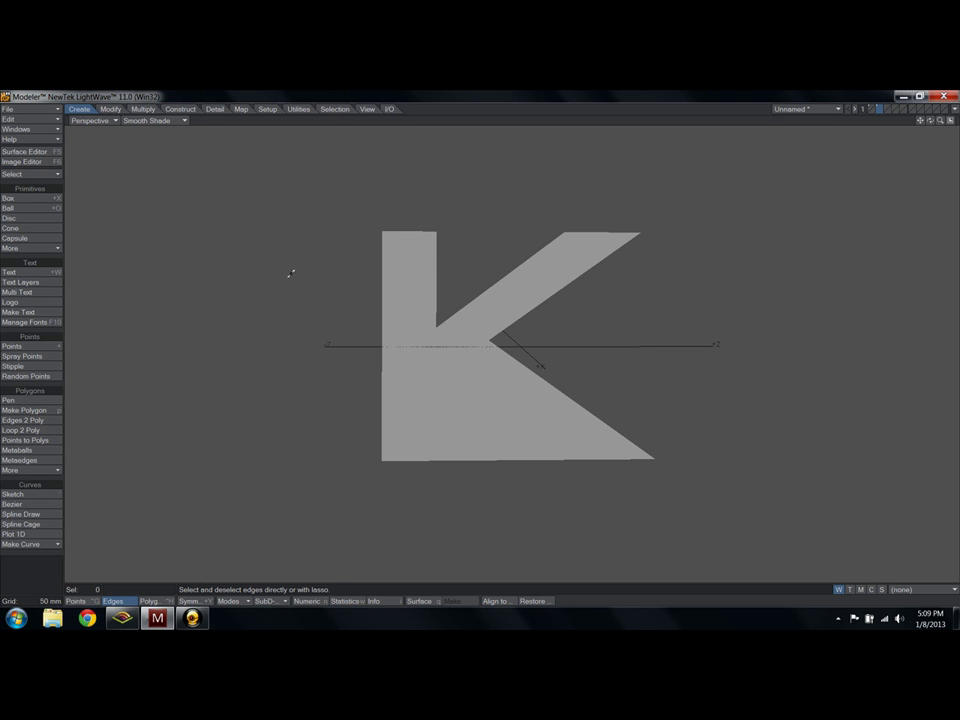
Step: Select the K polygon, split it into triangles with Triple and undo the split
{"action": "key", "text": "space"}
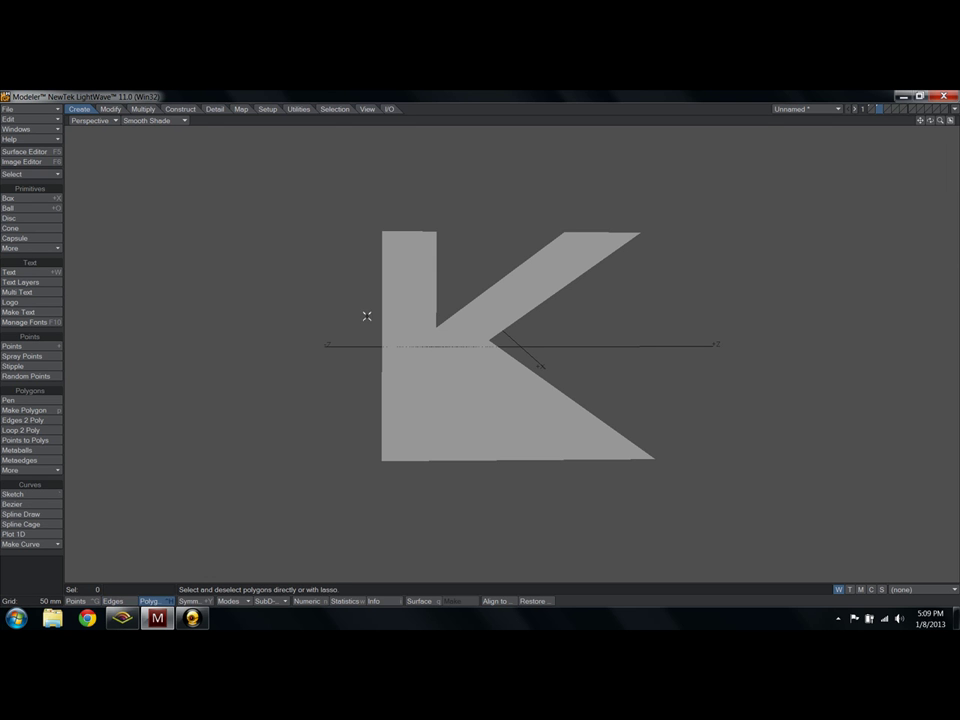
{"action": "left_click", "coordinate": [399, 313]}
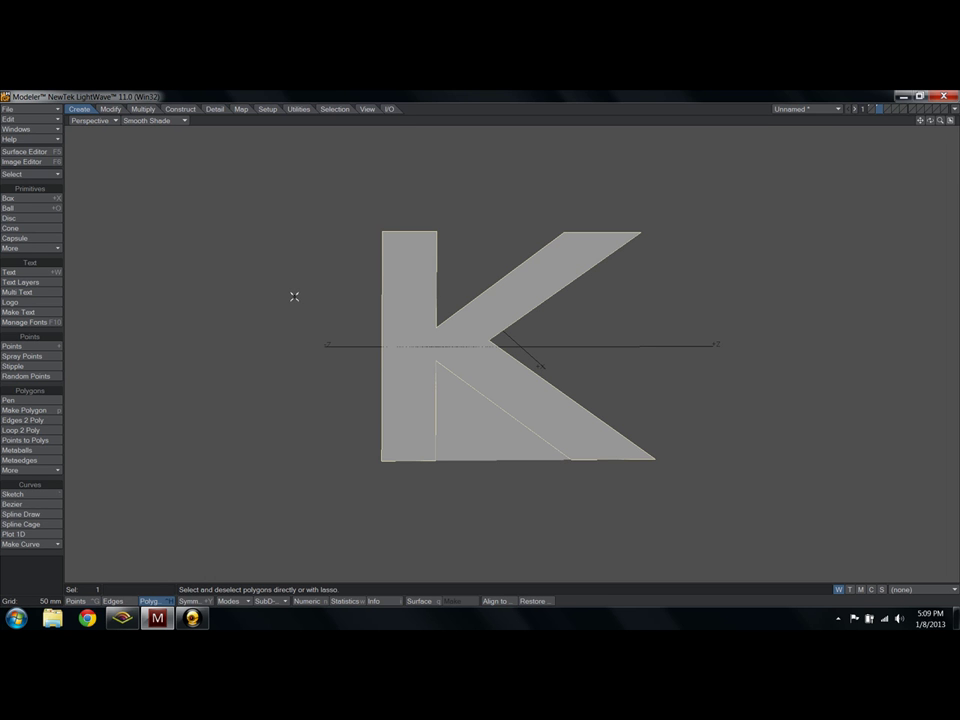
{"action": "key", "text": "shift+t"}
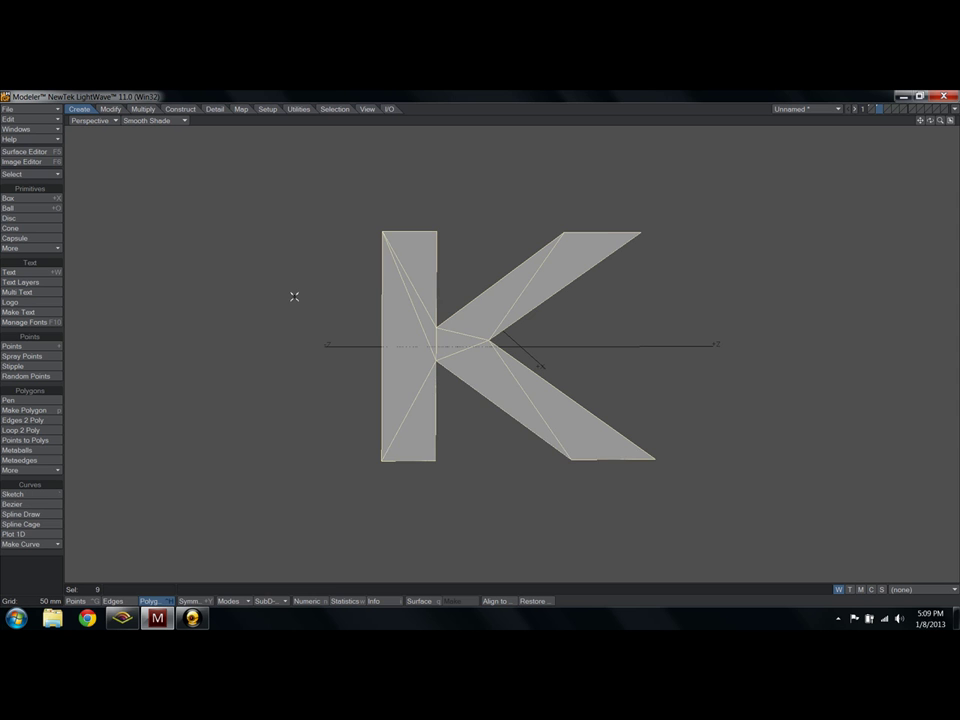
{"action": "key", "text": "slash"}
{"action": "key", "text": "ctrl+z"}
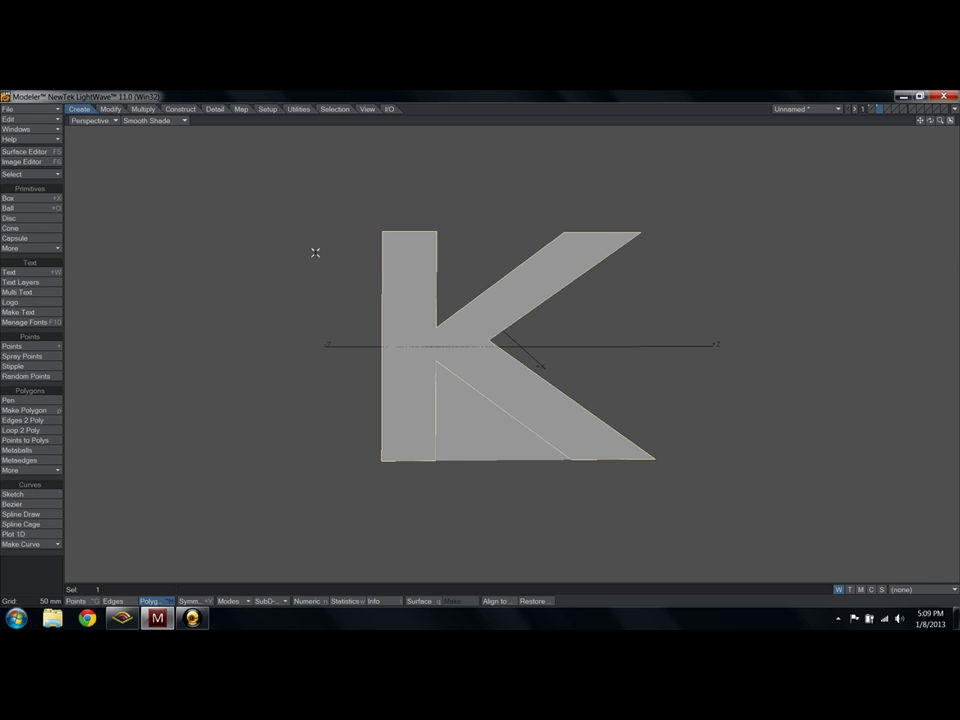
Step: Triple the selected K polygon in Wireframe display, deselect it and return the view to Smooth Shade
{"action": "left_click", "coordinate": [150, 110]}
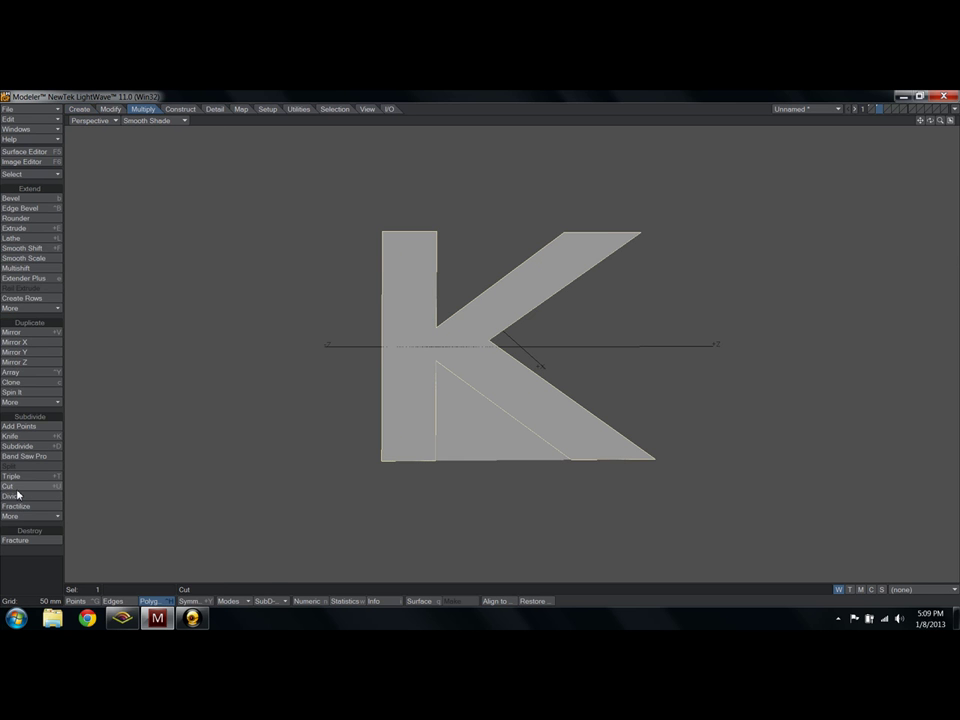
{"action": "left_click", "coordinate": [80, 110]}
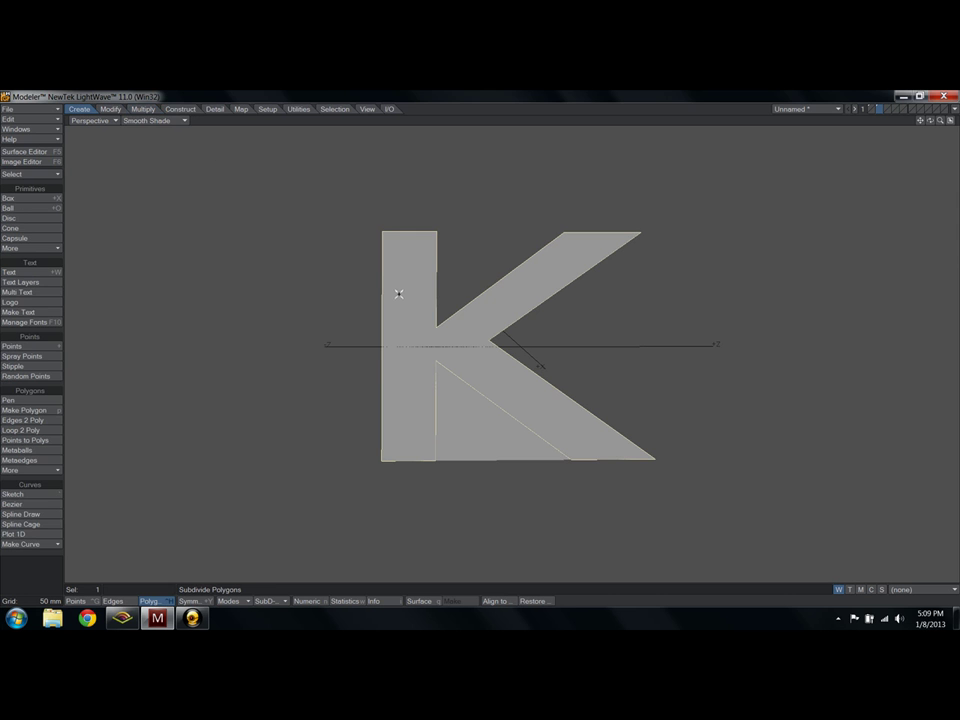
{"action": "left_click", "coordinate": [152, 120]}
{"action": "left_click", "coordinate": [147, 102]}
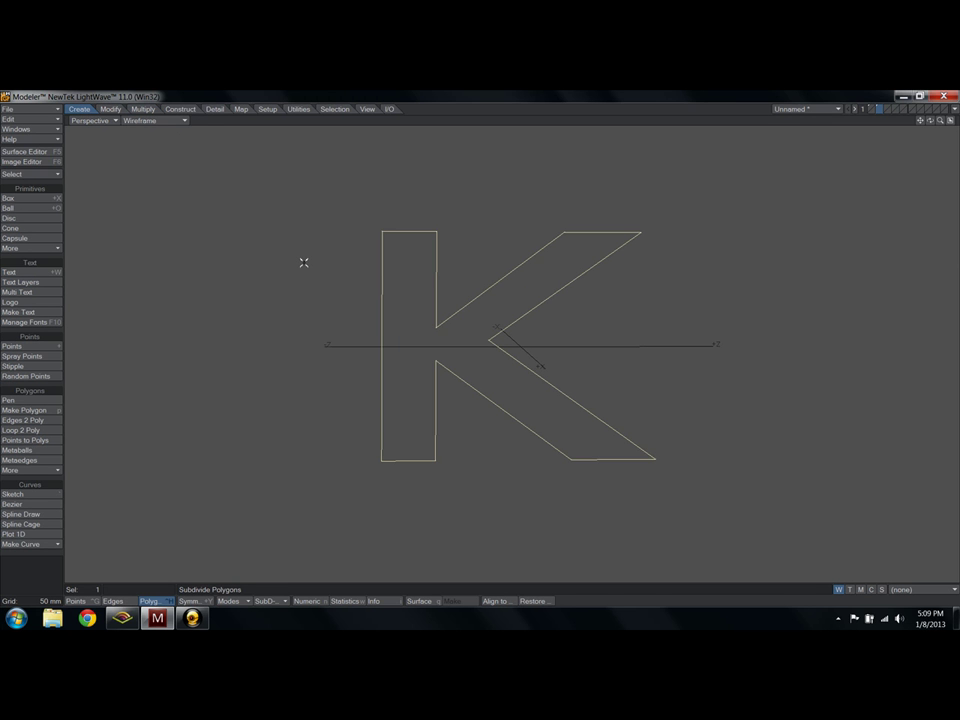
{"action": "key", "text": "shift+t"}
{"action": "left_click", "coordinate": [304, 261]}
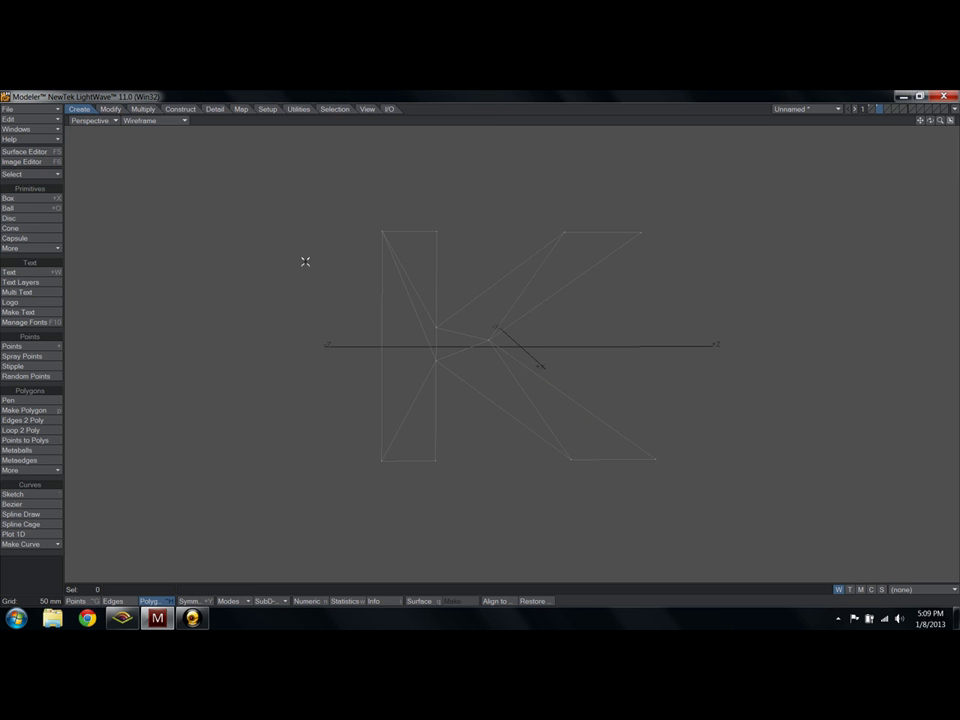
{"action": "left_click", "coordinate": [143, 109]}
{"action": "left_click", "coordinate": [163, 117]}
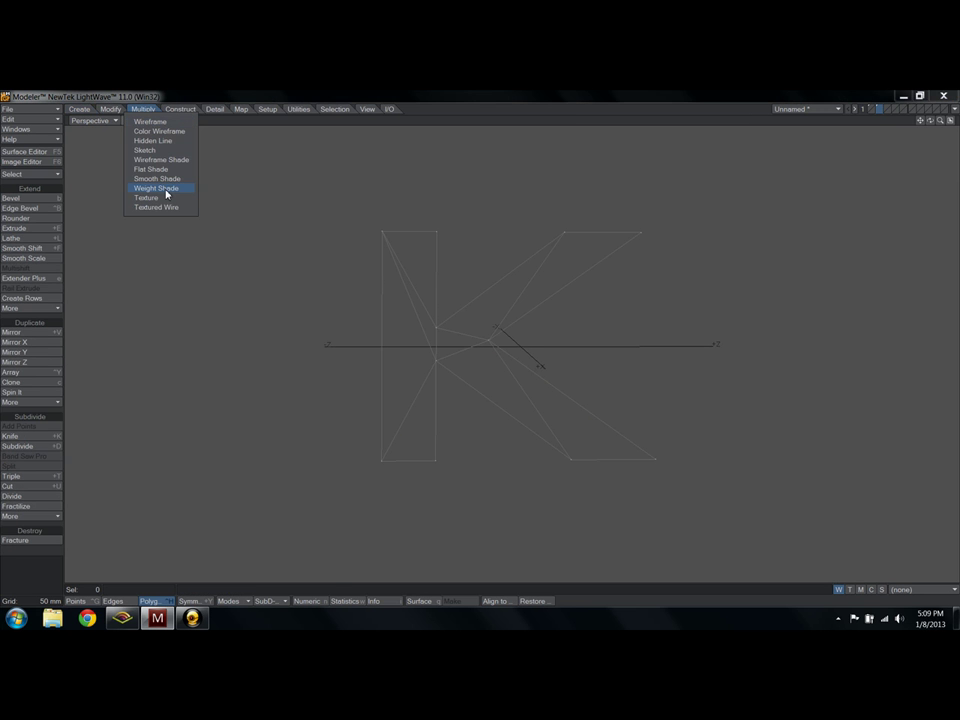
{"action": "left_click", "coordinate": [167, 180]}
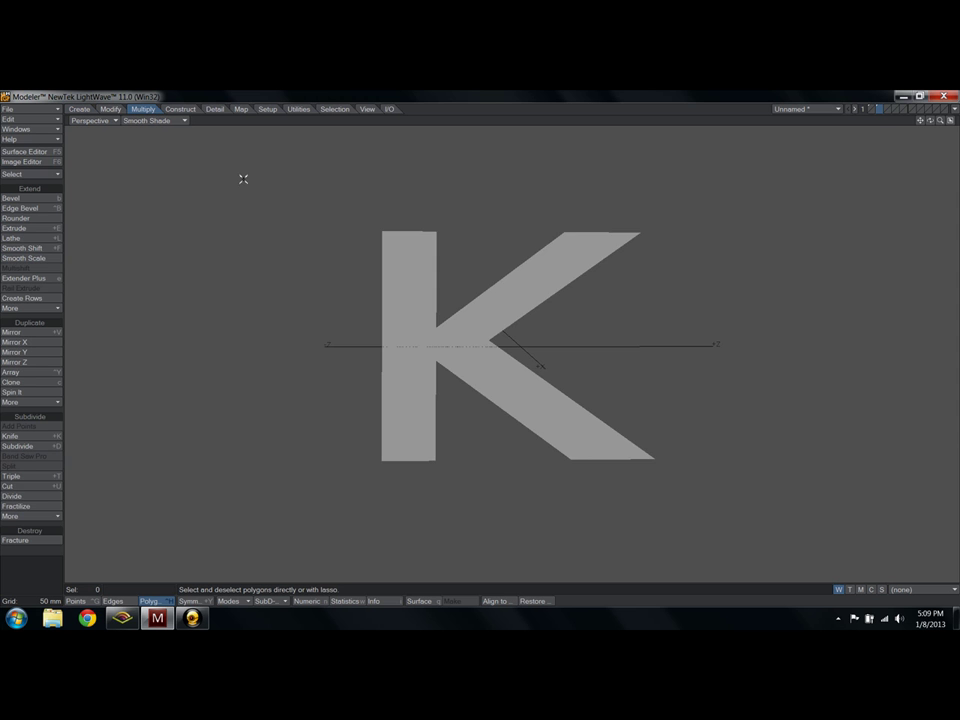
Step: Delete the K from the second layer and fit the first layer's Top Gear text in the view
{"action": "key", "text": "Delete"}
{"action": "key", "text": "1"}
{"action": "key", "text": "a"}
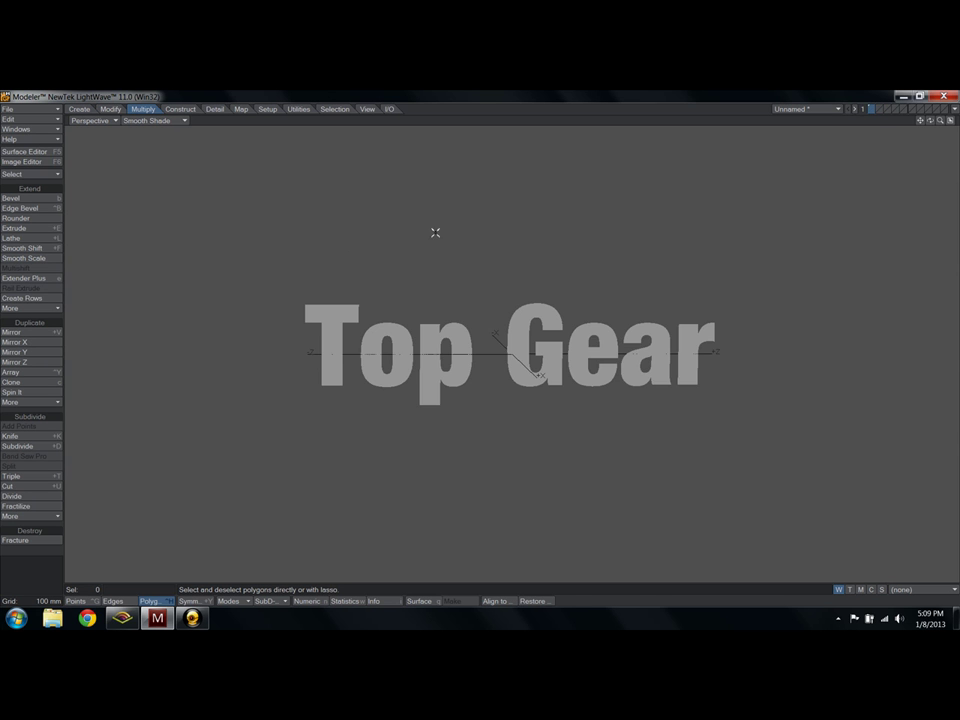
{"action": "left_click_drag", "start_coordinate": [435, 232], "coordinate": [525, 333], "text": "alt"}
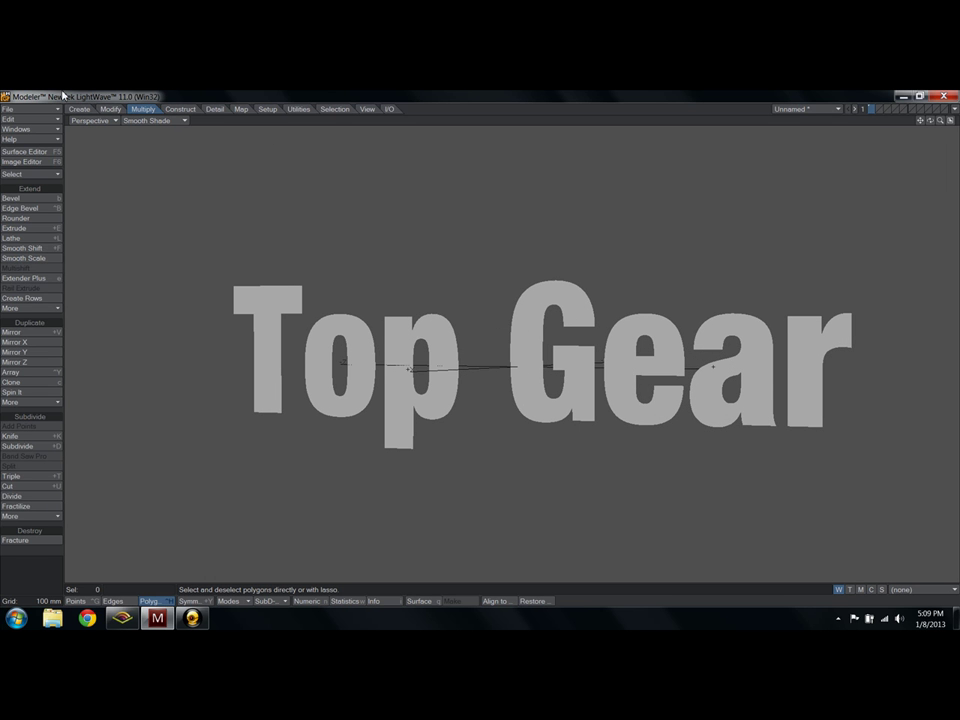
Step: Try extruding the Top Gear letters along the X axis in Smooth Shade and undo the extrusion
{"action": "left_click", "coordinate": [86, 110]}
{"action": "left_click", "coordinate": [104, 110]}
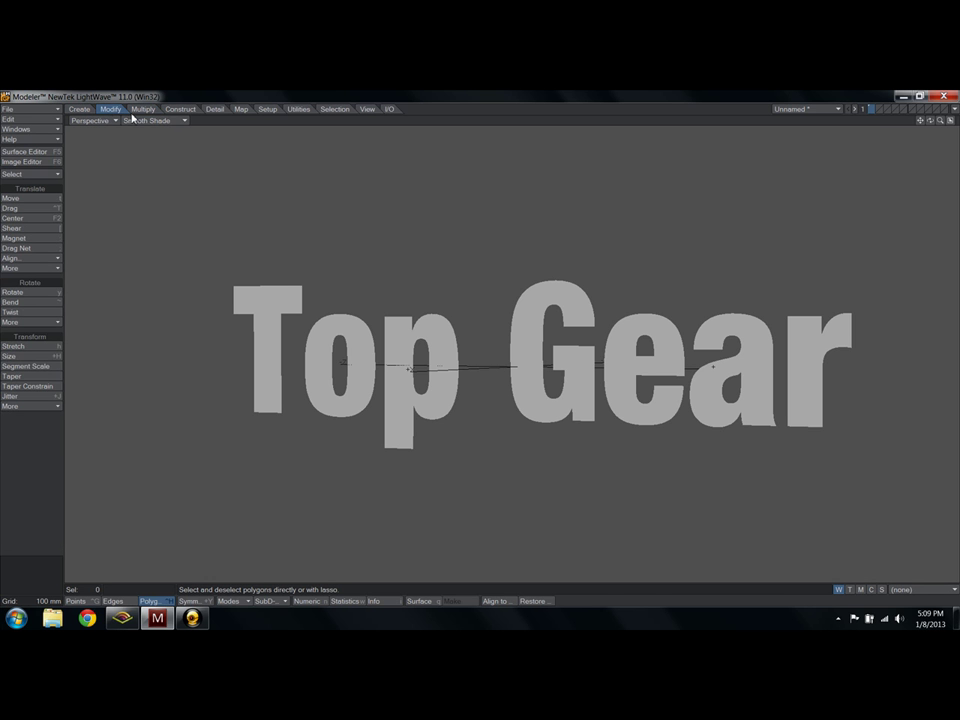
{"action": "left_click", "coordinate": [145, 110]}
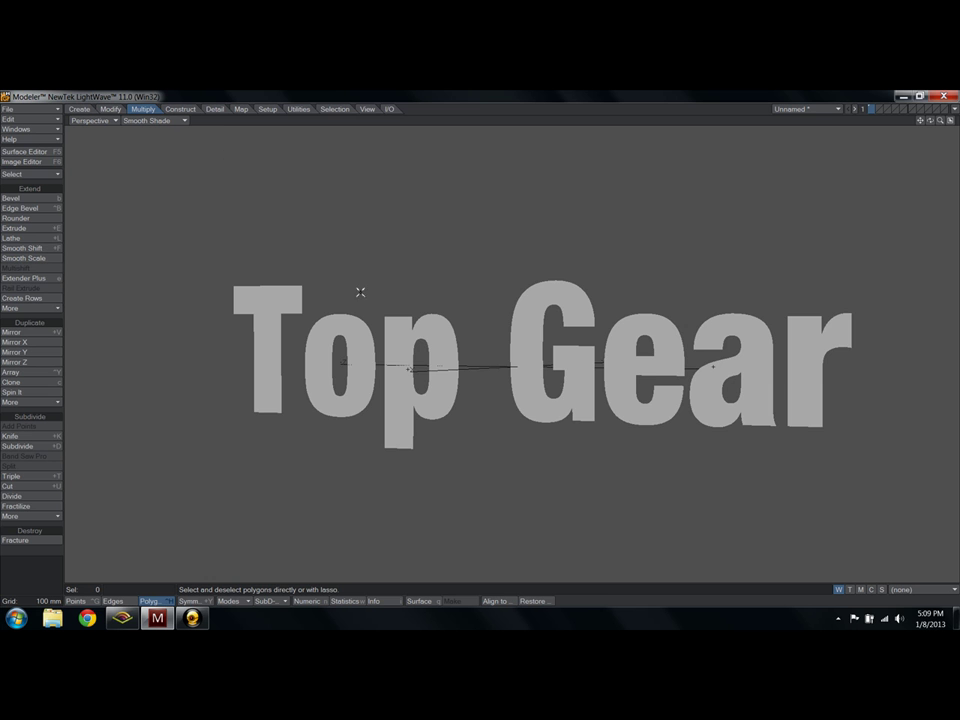
{"action": "left_click_drag", "start_coordinate": [518, 418], "coordinate": [465, 315], "text": "alt"}
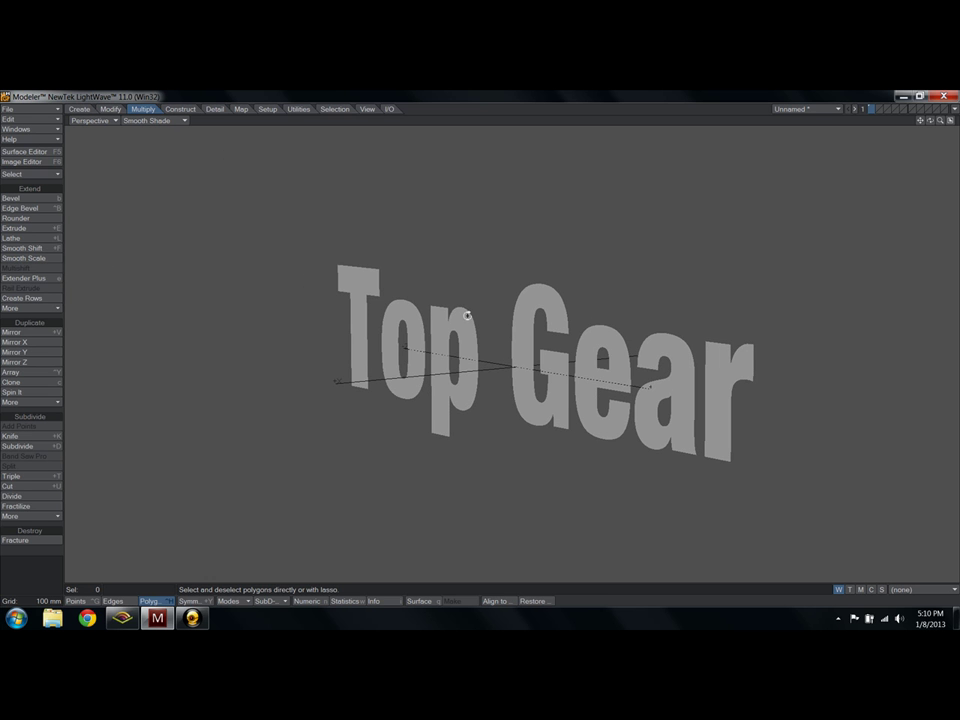
{"action": "left_click_drag", "start_coordinate": [602, 356], "coordinate": [566, 347], "text": "alt"}
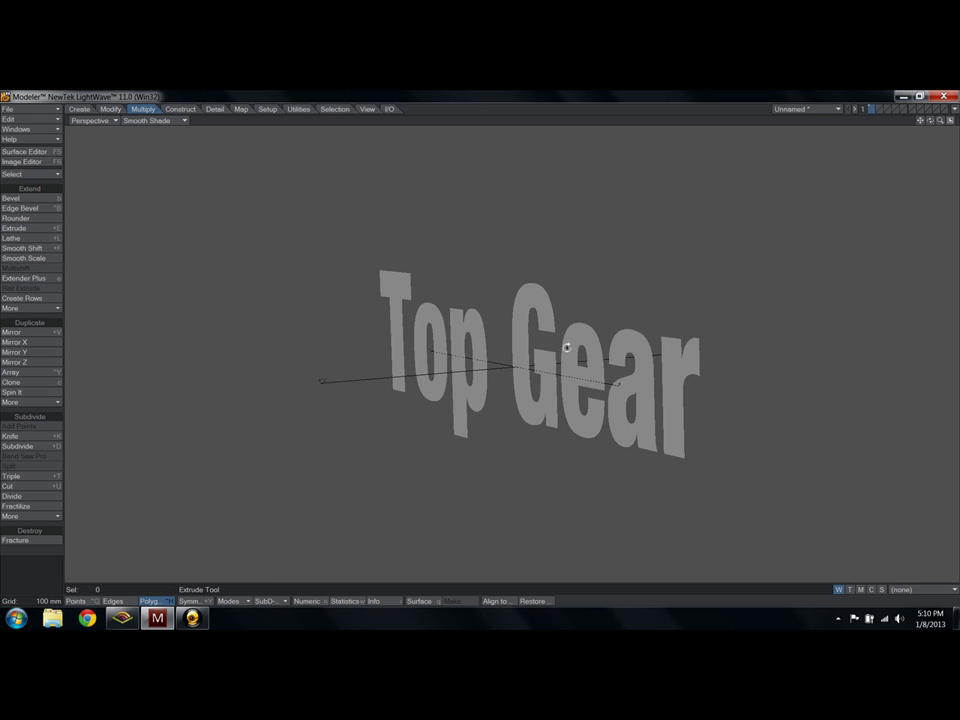
{"action": "key", "text": "shift+e"}
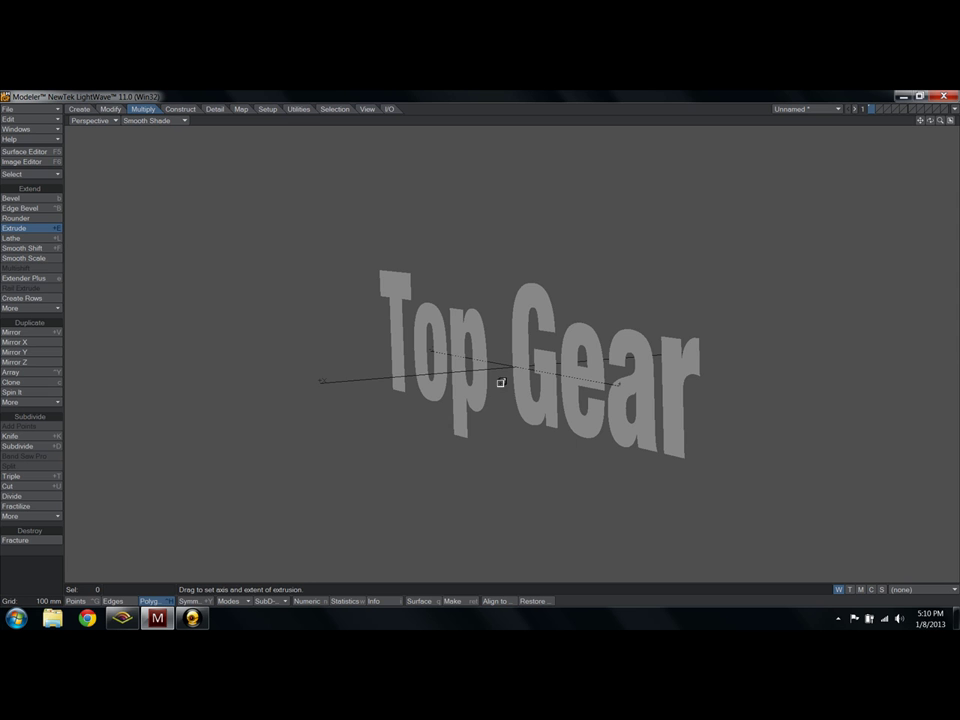
{"action": "left_click_drag", "start_coordinate": [500, 380], "coordinate": [462, 390]}
{"action": "key", "text": "space"}
{"action": "key", "text": "u"}
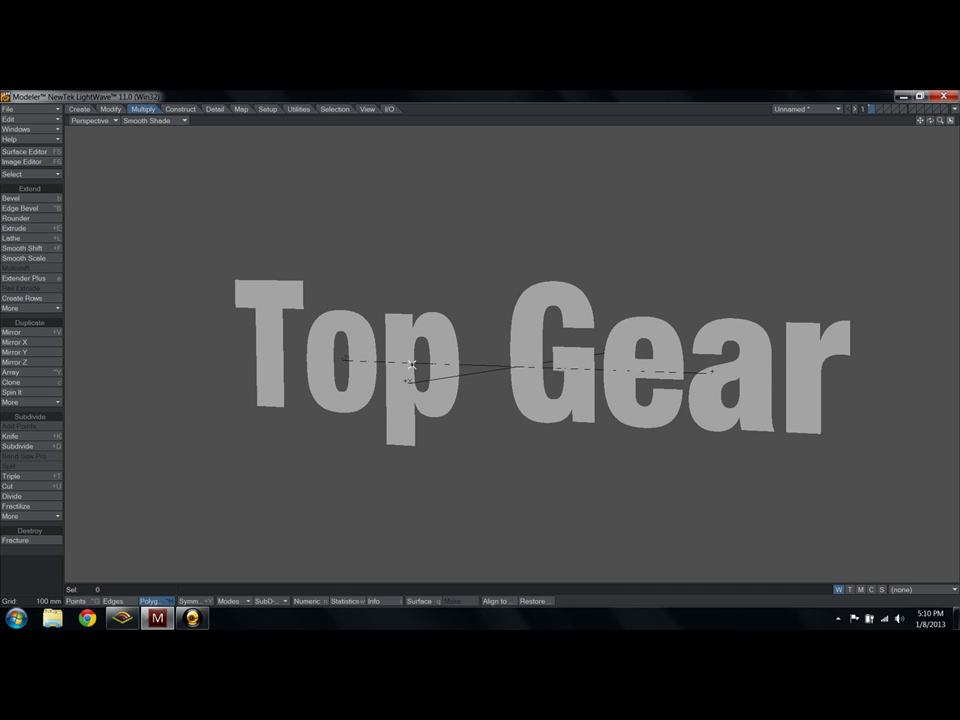
Step: Extrude the Top Gear letters -600 mm along X in Wireframe display and inspect them in Smooth Shade
{"action": "left_click", "coordinate": [150, 120]}
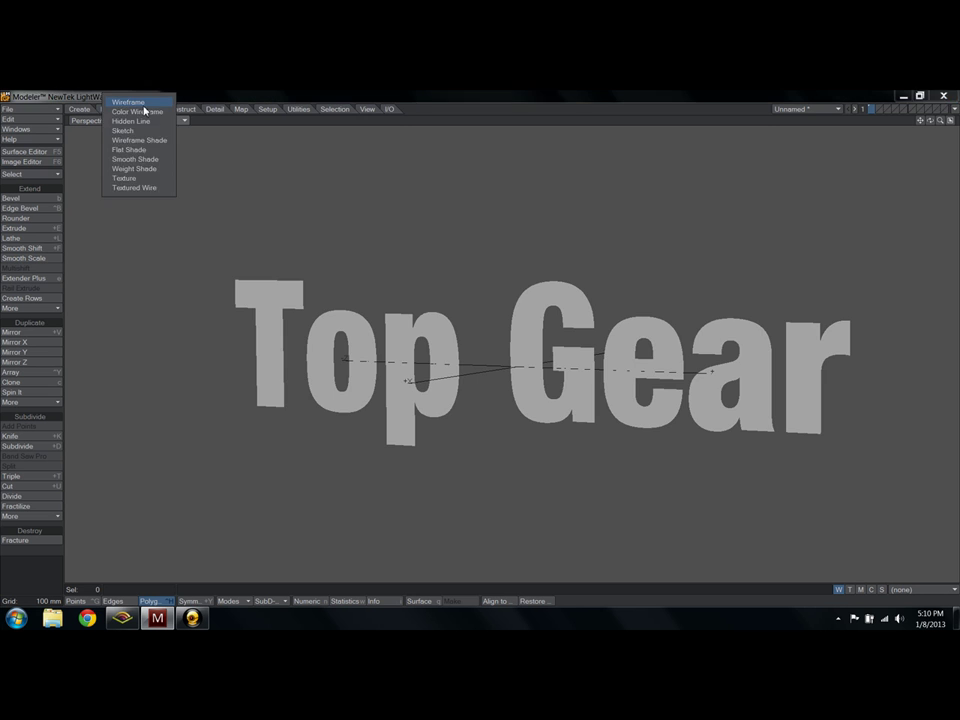
{"action": "left_click", "coordinate": [140, 101]}
{"action": "left_click_drag", "start_coordinate": [421, 326], "coordinate": [444, 435], "text": "alt"}
{"action": "key", "text": "shift+e"}
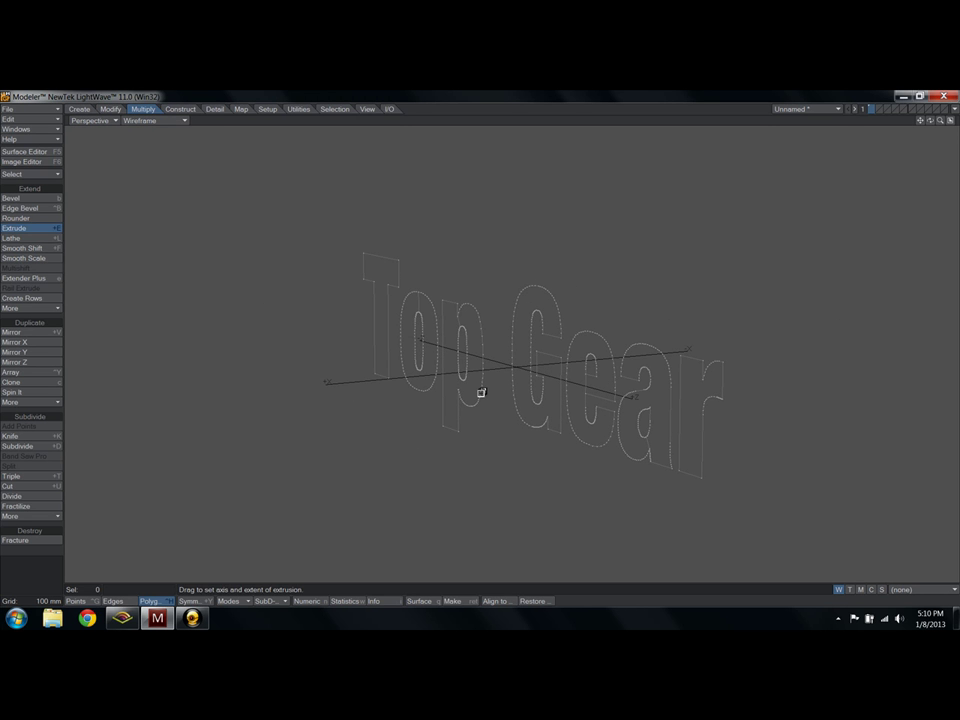
{"action": "left_click_drag", "start_coordinate": [480, 392], "coordinate": [760, 350]}
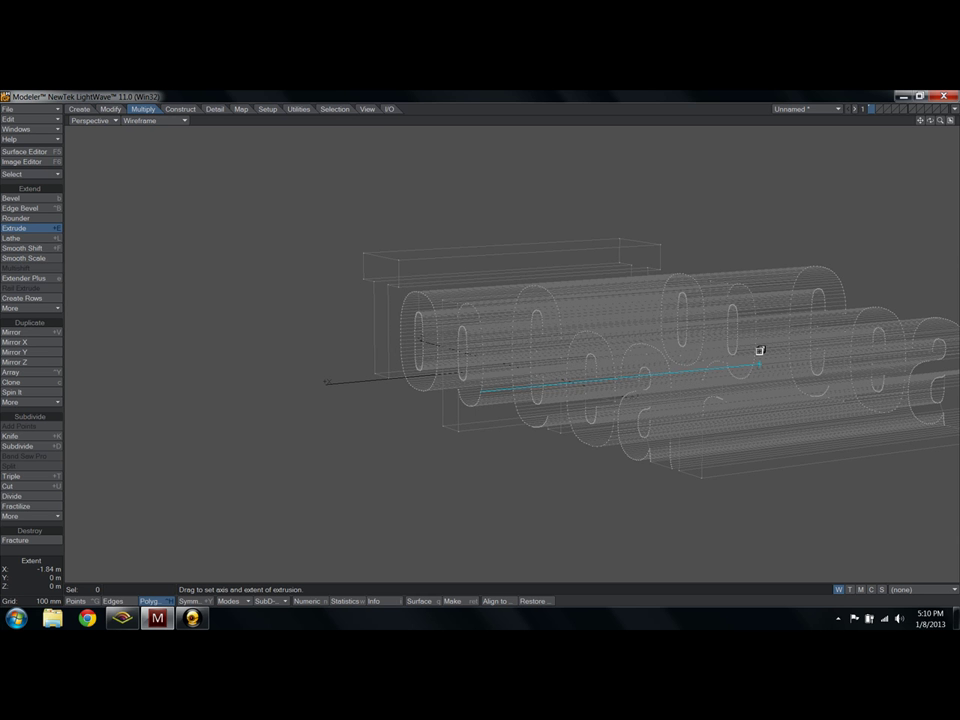
{"action": "left_click_drag", "start_coordinate": [760, 350], "coordinate": [579, 366]}
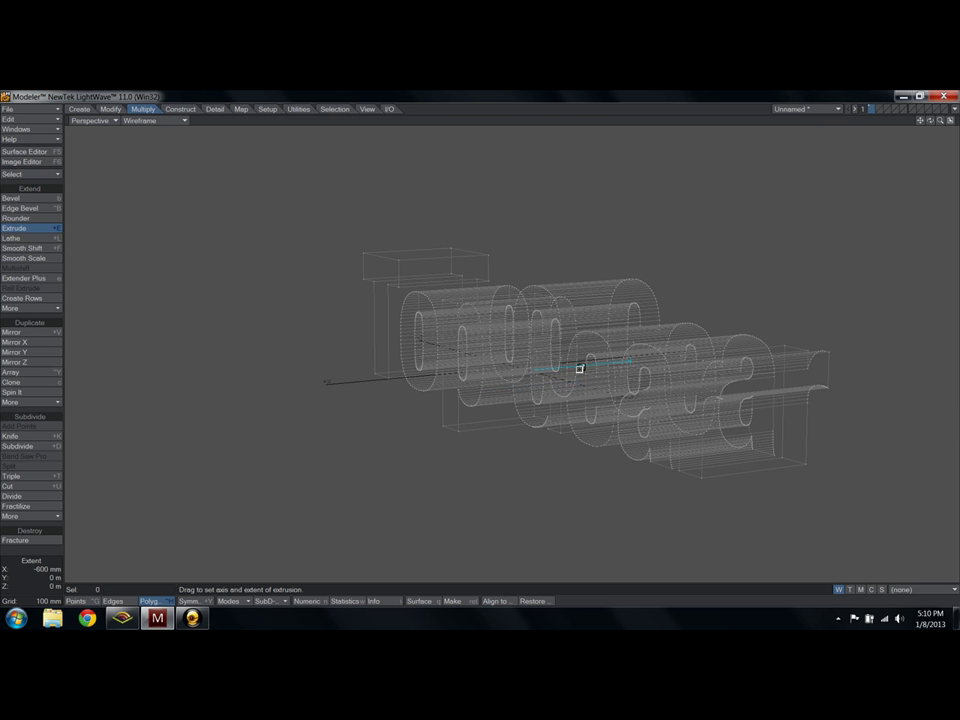
{"action": "key", "text": "space"}
{"action": "left_click", "coordinate": [158, 120]}
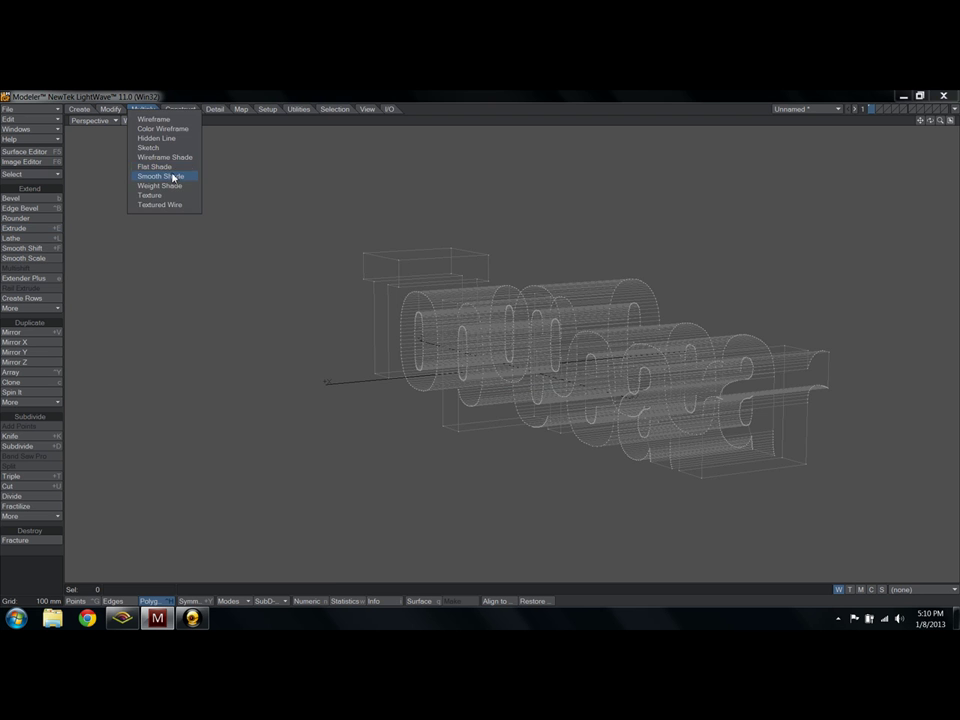
{"action": "left_click", "coordinate": [162, 176]}
{"action": "left_click_drag", "start_coordinate": [580, 326], "coordinate": [407, 296], "text": "alt"}
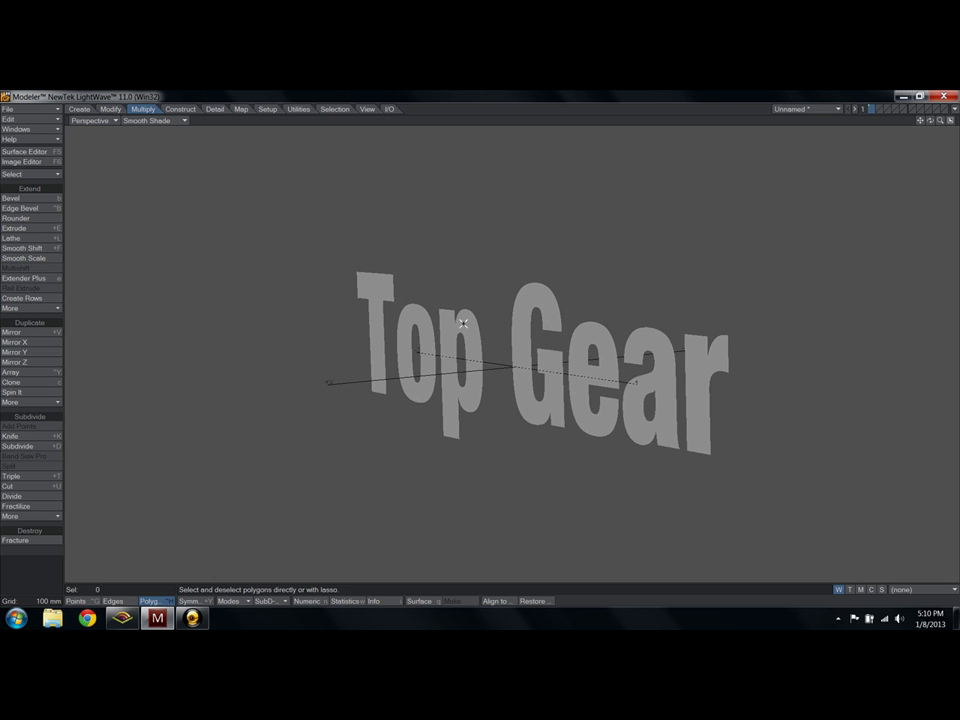
Step: Extrude the flat Top Gear letters backward along the X axis to give them depth
{"action": "key", "text": "shift+e"}
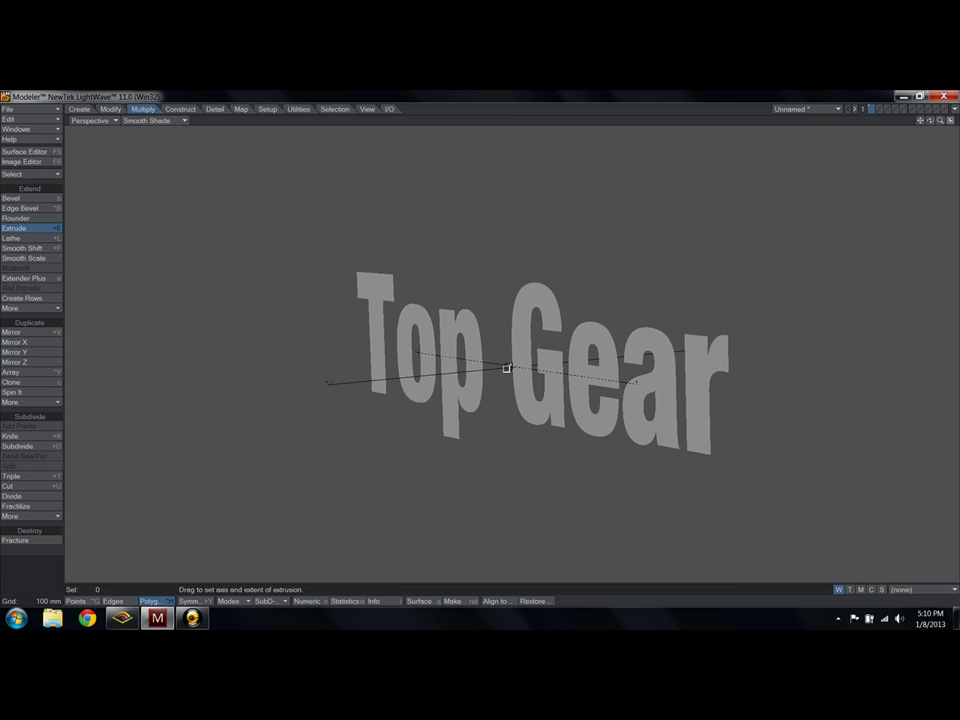
{"action": "left_click_drag", "start_coordinate": [505, 368], "coordinate": [608, 321]}
{"action": "key", "text": "space"}
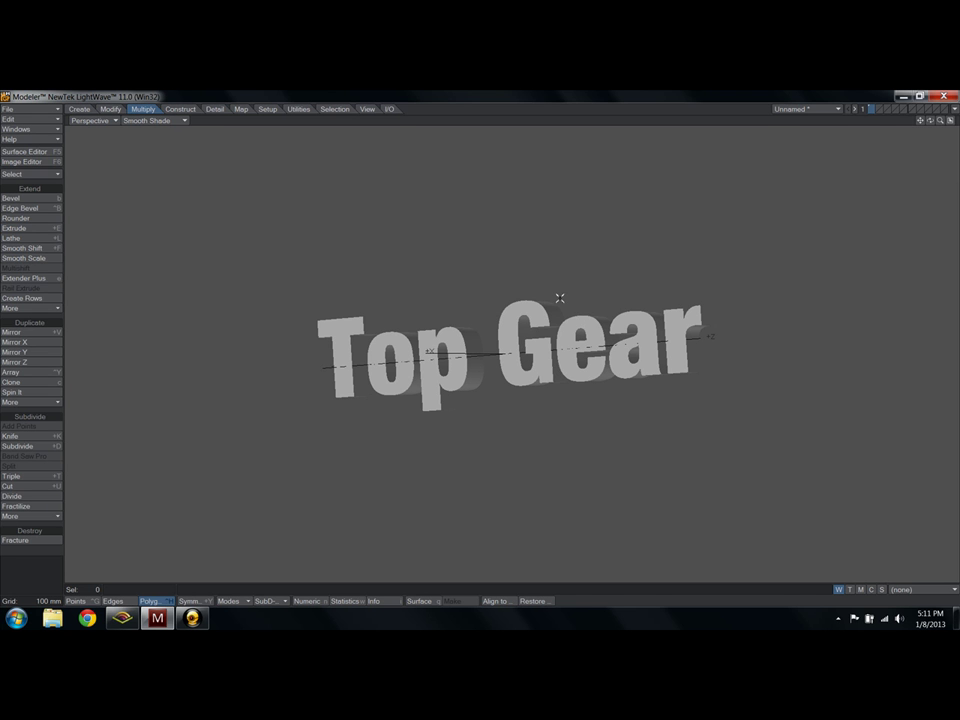
Step: Delete the Top Gear text and create a globe ball with 24 sides, 12 segments and 500 mm radii centred at the origin
{"action": "key", "text": "Delete"}
{"action": "left_click", "coordinate": [78, 109]}
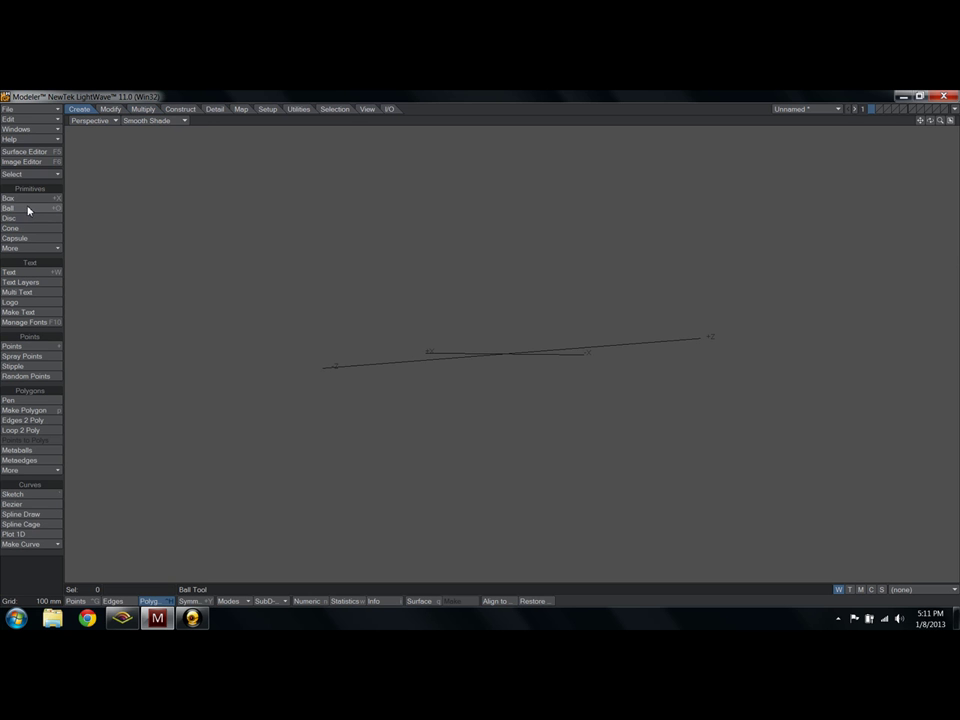
{"action": "left_click", "coordinate": [29, 209]}
{"action": "key", "text": "n"}
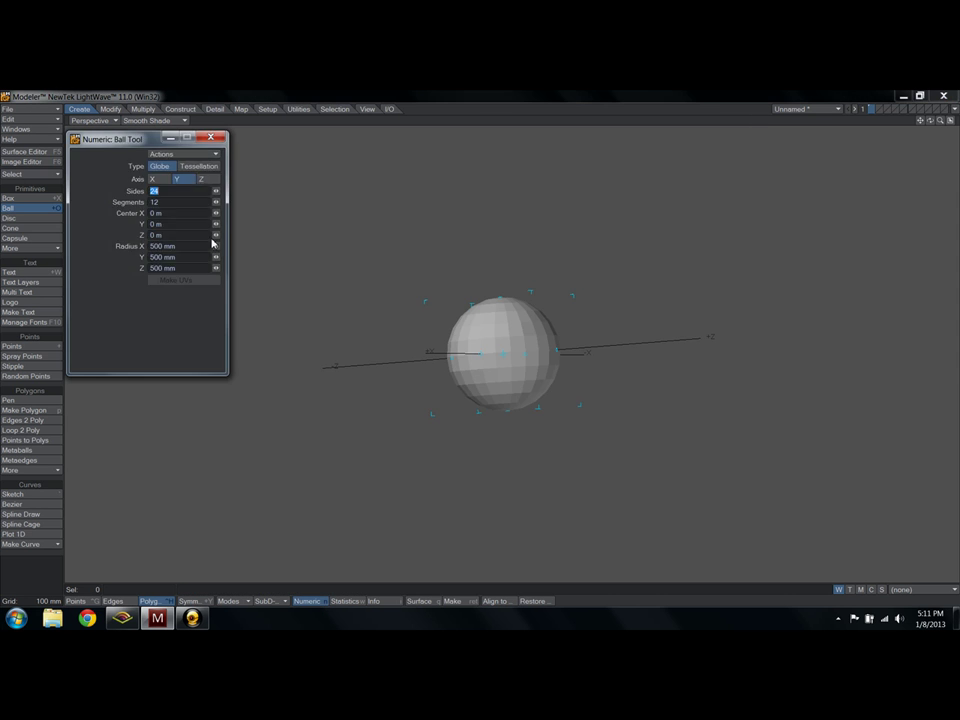
{"action": "key", "text": "space"}
{"action": "left_click", "coordinate": [211, 138]}
{"action": "key", "text": "a"}
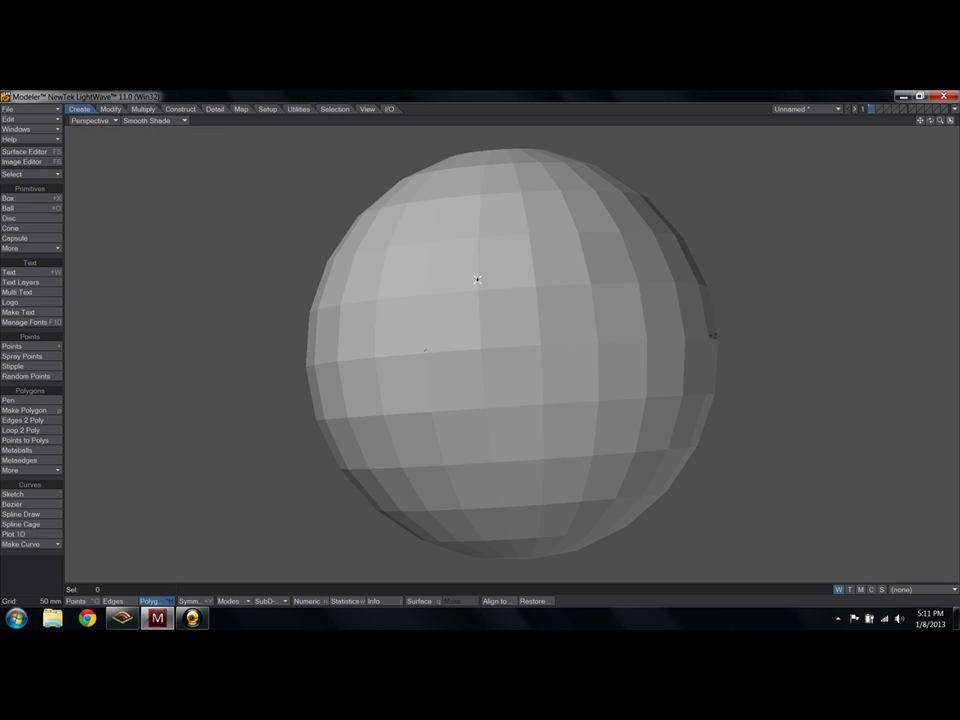
Step: Try a single outward bevel on one upper-side polygon of the ball, undo it and clear the selection
{"action": "left_click_drag", "start_coordinate": [476, 279], "coordinate": [535, 319], "text": "alt"}
{"action": "left_click", "coordinate": [354, 316]}
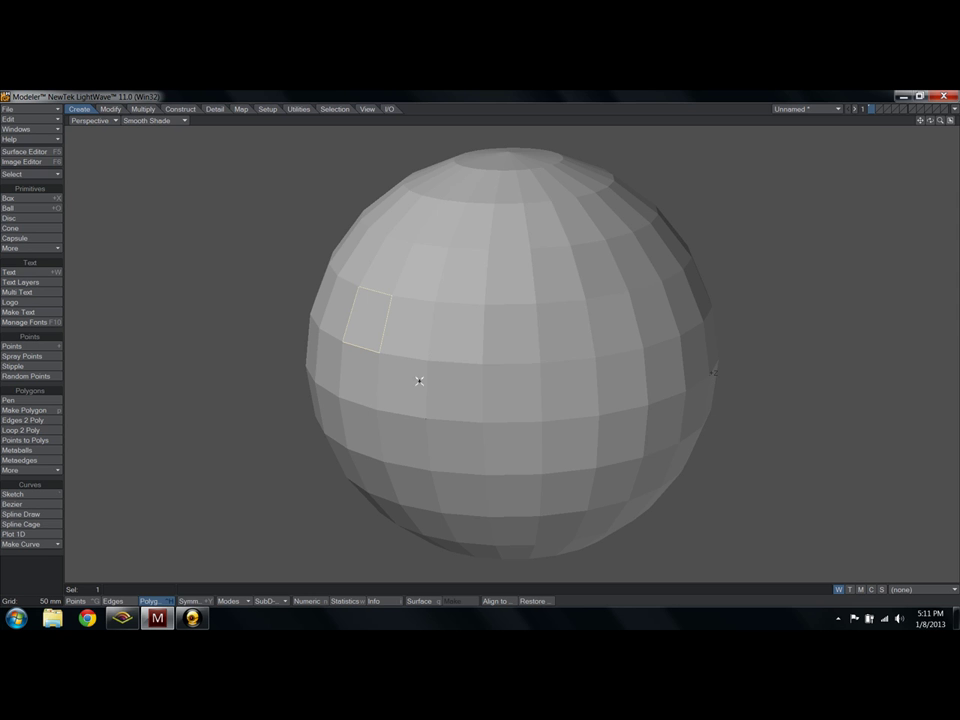
{"action": "left_click_drag", "start_coordinate": [390, 369], "coordinate": [369, 343], "text": "alt"}
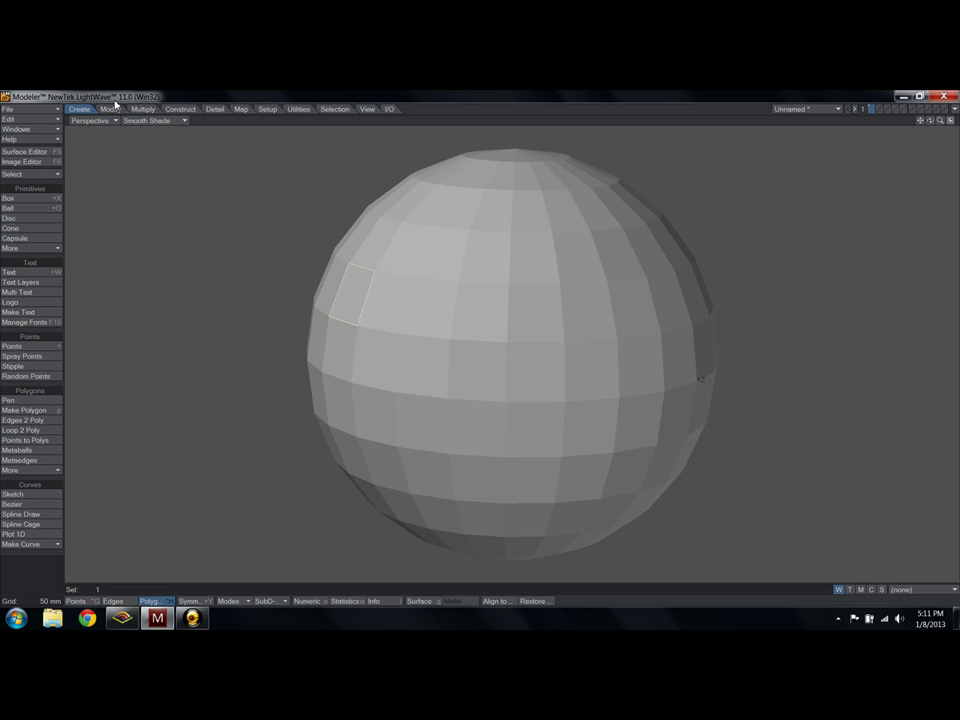
{"action": "left_click", "coordinate": [142, 109]}
{"action": "left_click", "coordinate": [41, 200]}
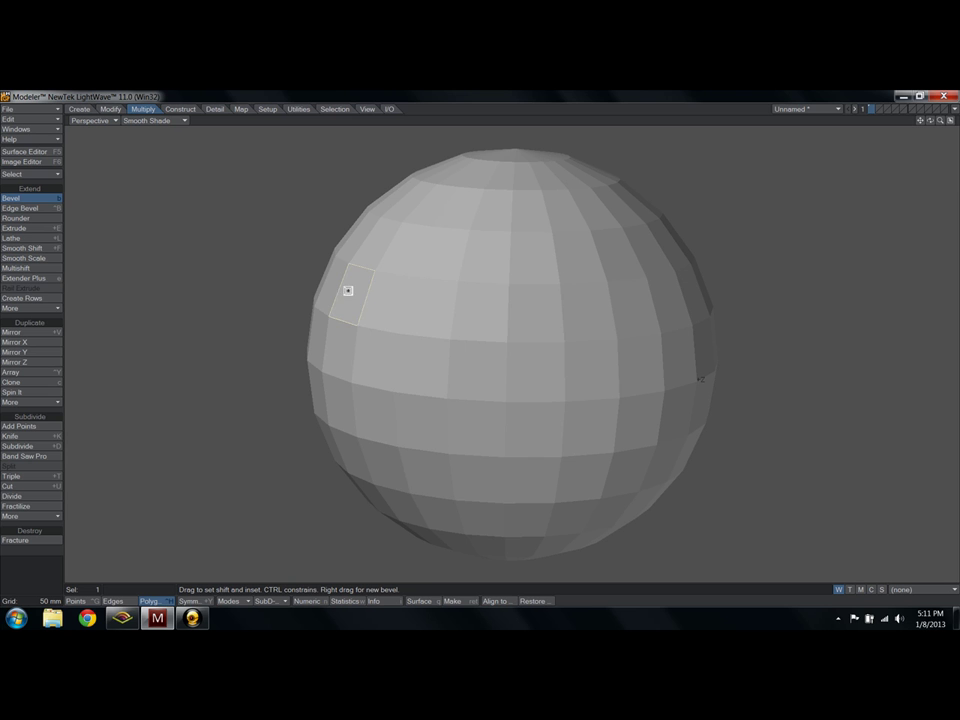
{"action": "left_click_drag", "start_coordinate": [347, 287], "coordinate": [338, 264]}
{"action": "key", "text": "space"}
{"action": "left_click_drag", "start_coordinate": [360, 294], "coordinate": [349, 285], "text": "alt"}
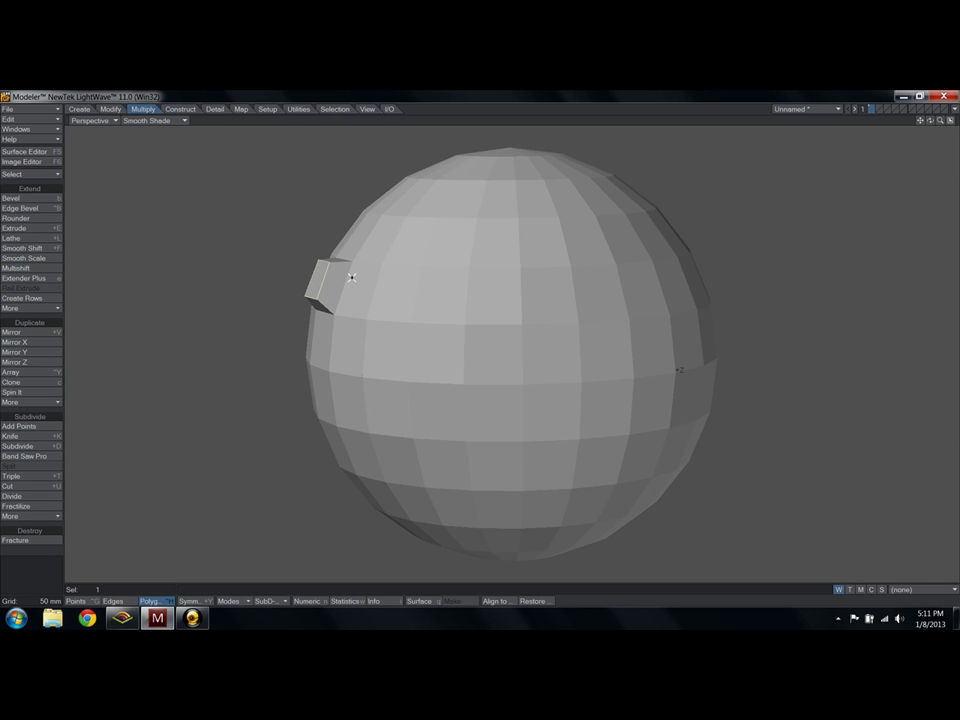
{"action": "key", "text": "u"}
{"action": "key", "text": "slash"}
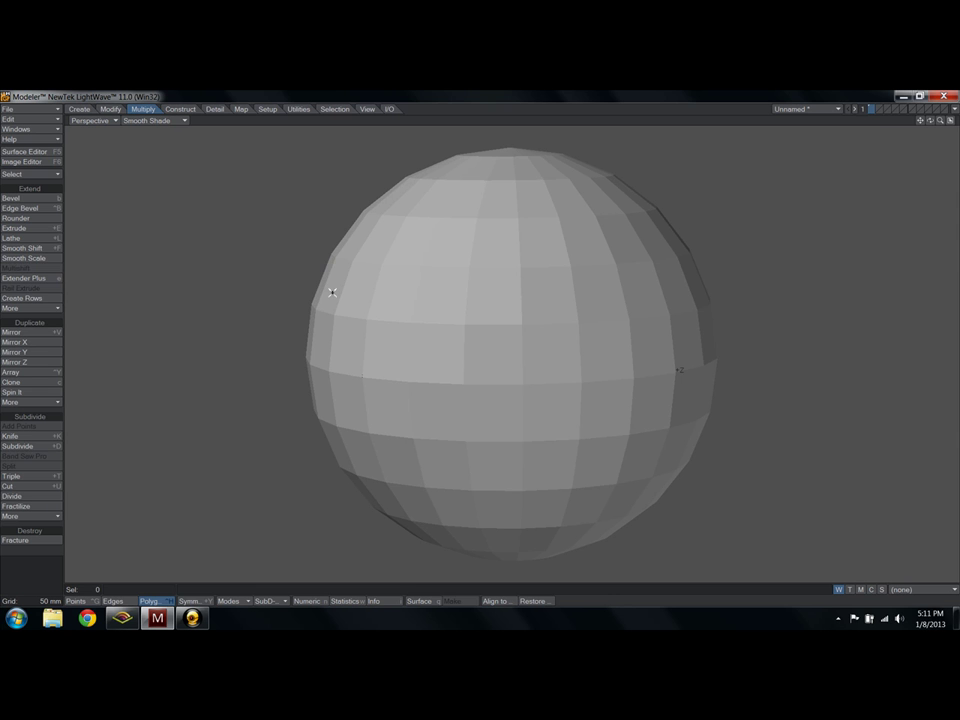
Step: Bevel the upper-side polygon with about 70 mm shift and 20 mm inset, and chain further bevels, the last about 135 mm by 55 mm
{"action": "left_click", "coordinate": [333, 288]}
{"action": "key", "text": "b"}
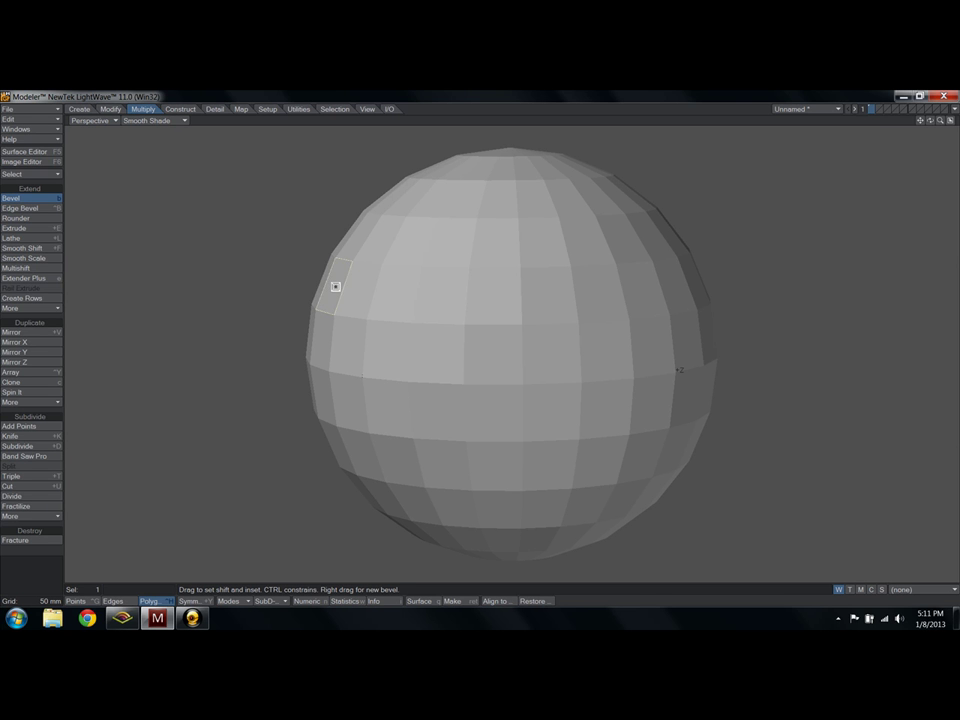
{"action": "left_click_drag", "start_coordinate": [335, 287], "coordinate": [325, 251]}
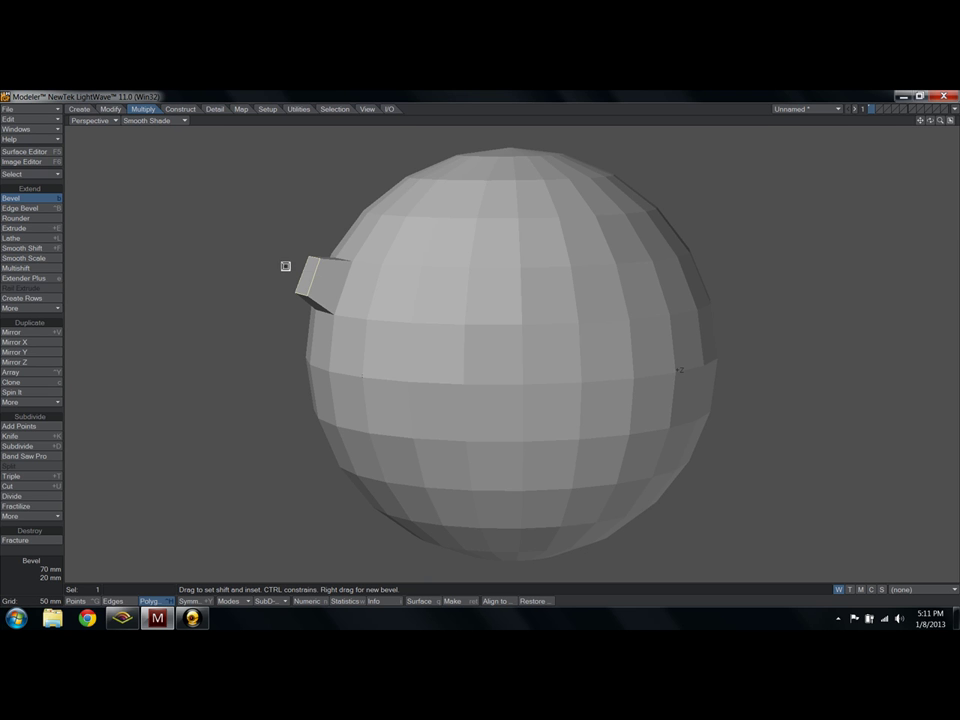
{"action": "right_click_drag", "start_coordinate": [306, 274], "coordinate": [179, 162]}
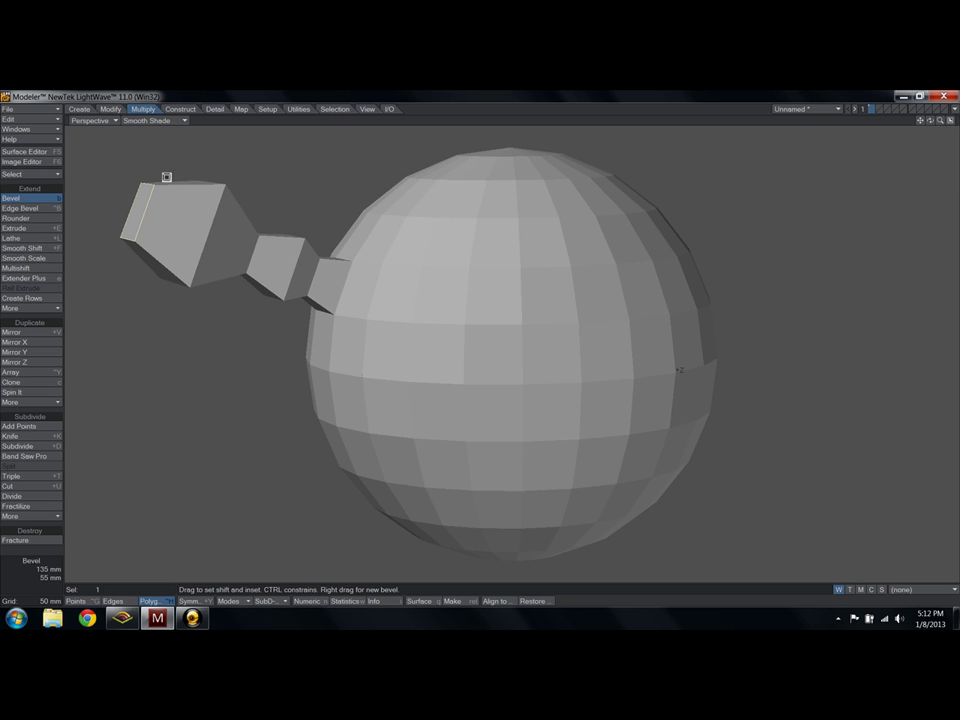
{"action": "key", "text": "space"}
{"action": "key", "text": "slash"}
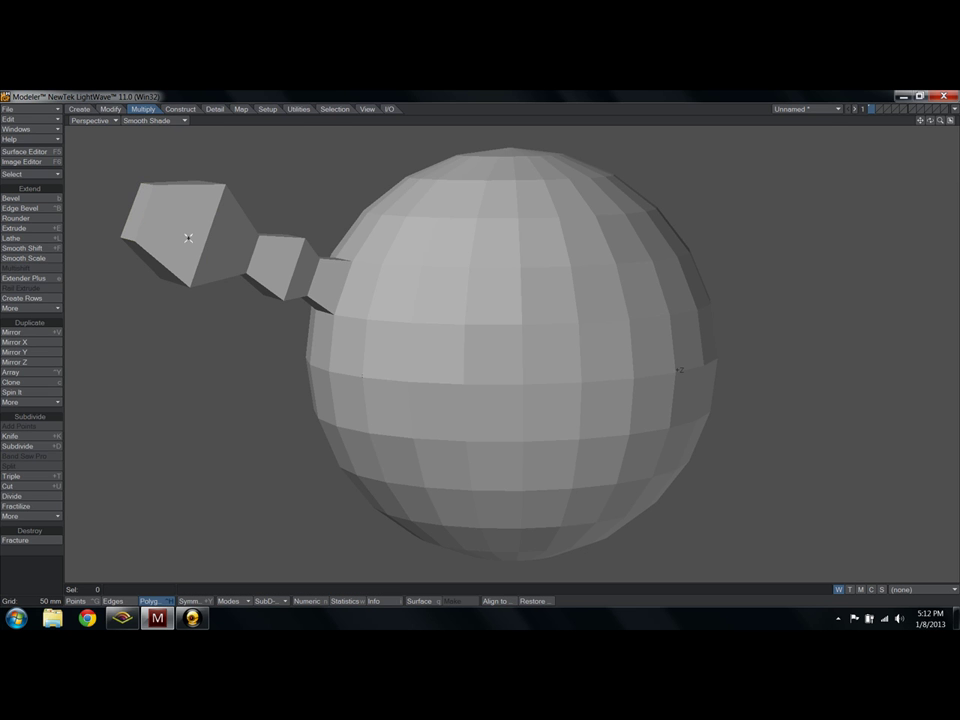
Step: Preview the beveled arm as a subdivision surface, switch back to plain polygons and undo the chained bevels
{"action": "key", "text": "Tab"}
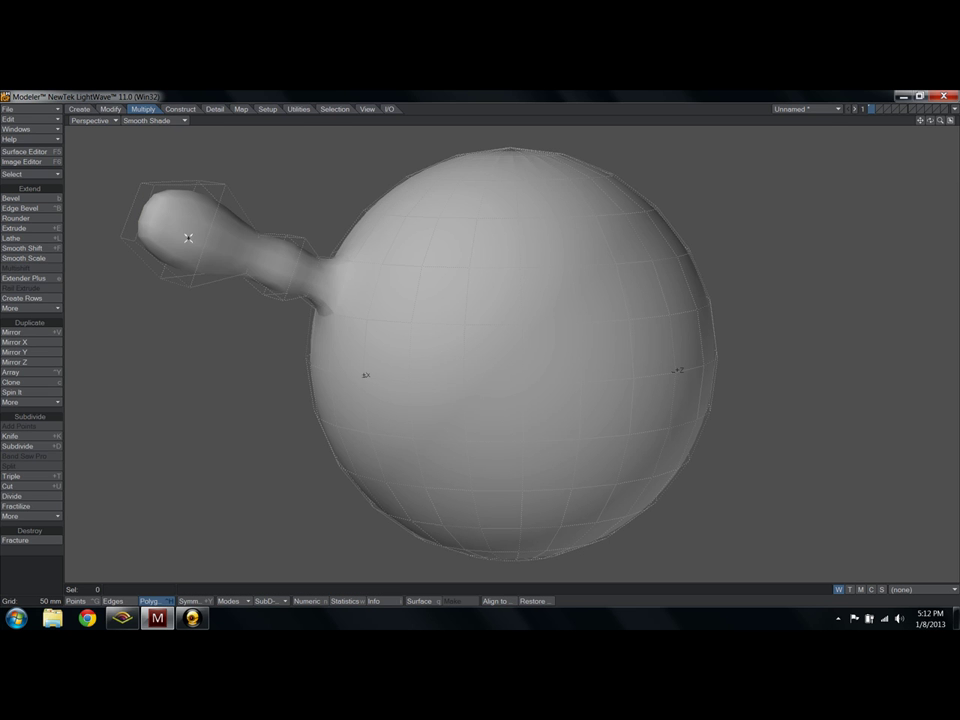
{"action": "key", "text": "Tab"}
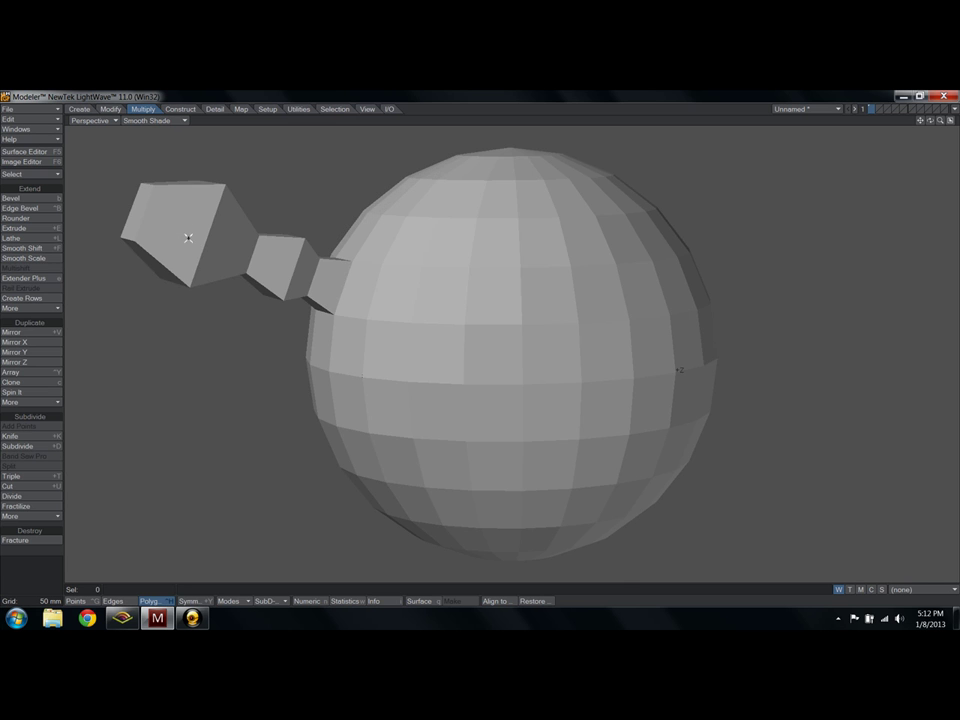
{"action": "key", "text": "u"}
{"action": "key", "text": "u"}
{"action": "key", "text": "u"}
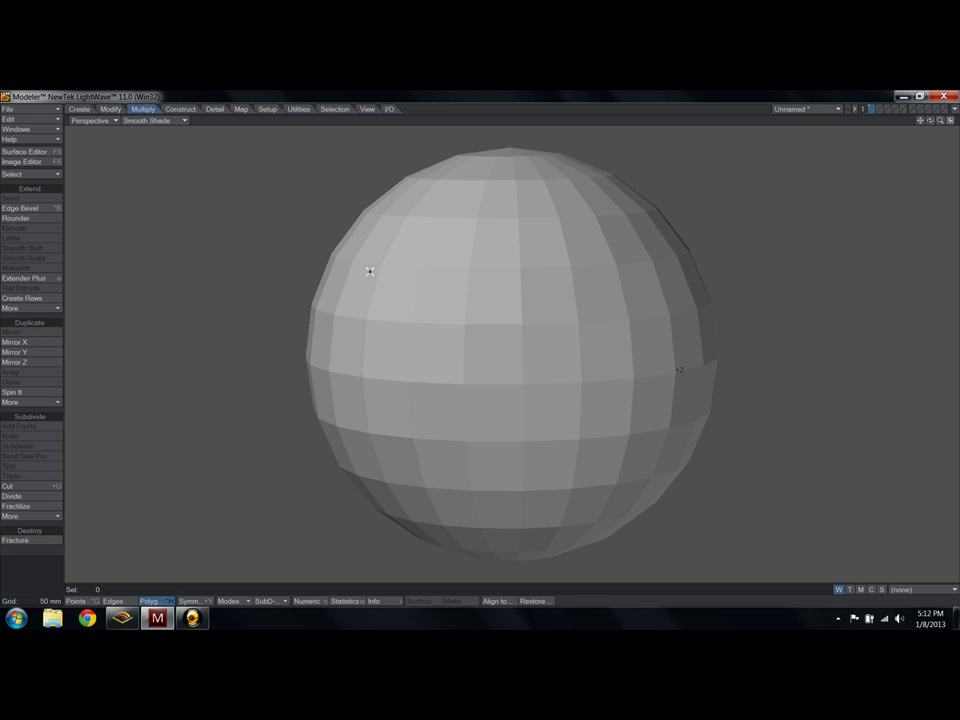
Step: Try beveling eight adjacent ball polygons with about 35 mm shift and 20 mm inset, undo the bevel and clear the selection
{"action": "left_click_drag", "start_coordinate": [369, 270], "coordinate": [424, 348]}
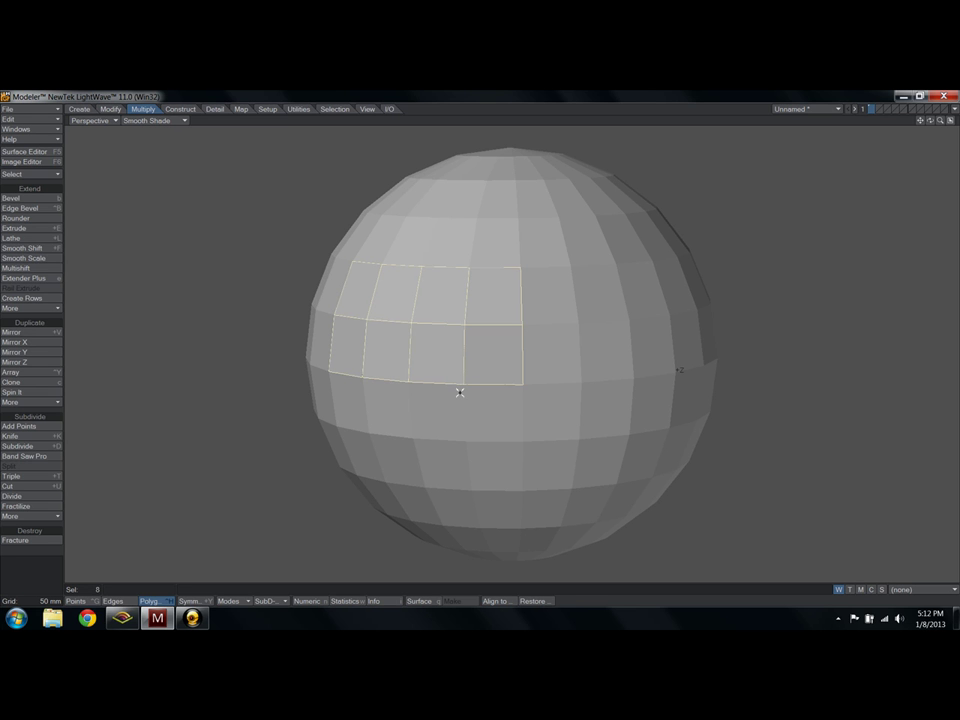
{"action": "left_click_drag", "start_coordinate": [456, 390], "coordinate": [396, 376], "text": "alt"}
{"action": "key", "text": "b"}
{"action": "left_click_drag", "start_coordinate": [403, 289], "coordinate": [394, 273]}
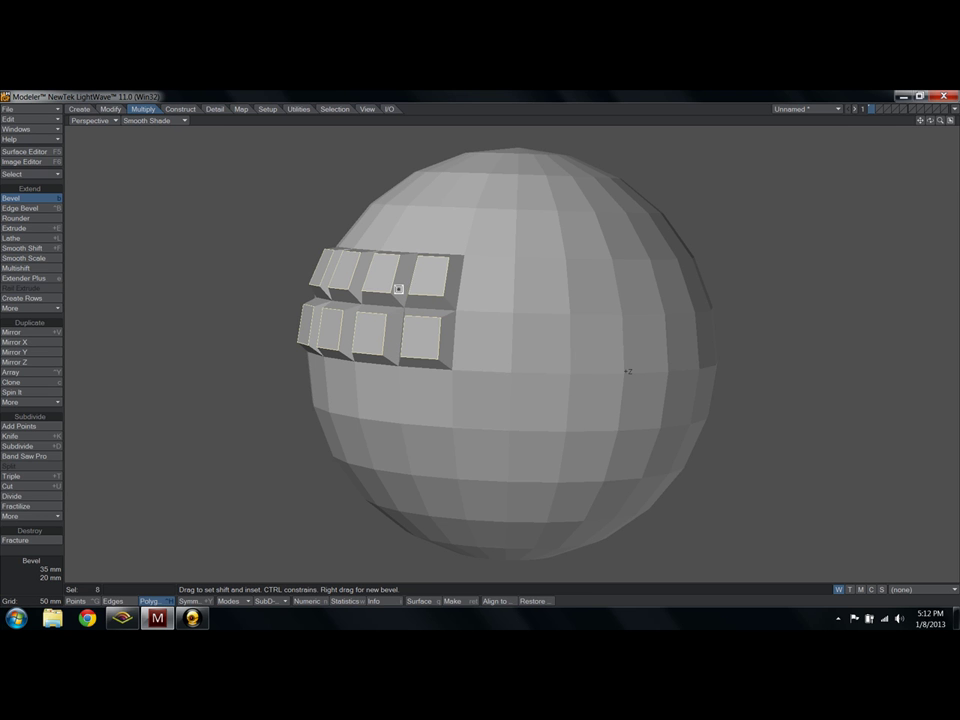
{"action": "key", "text": "space"}
{"action": "key", "text": "u"}
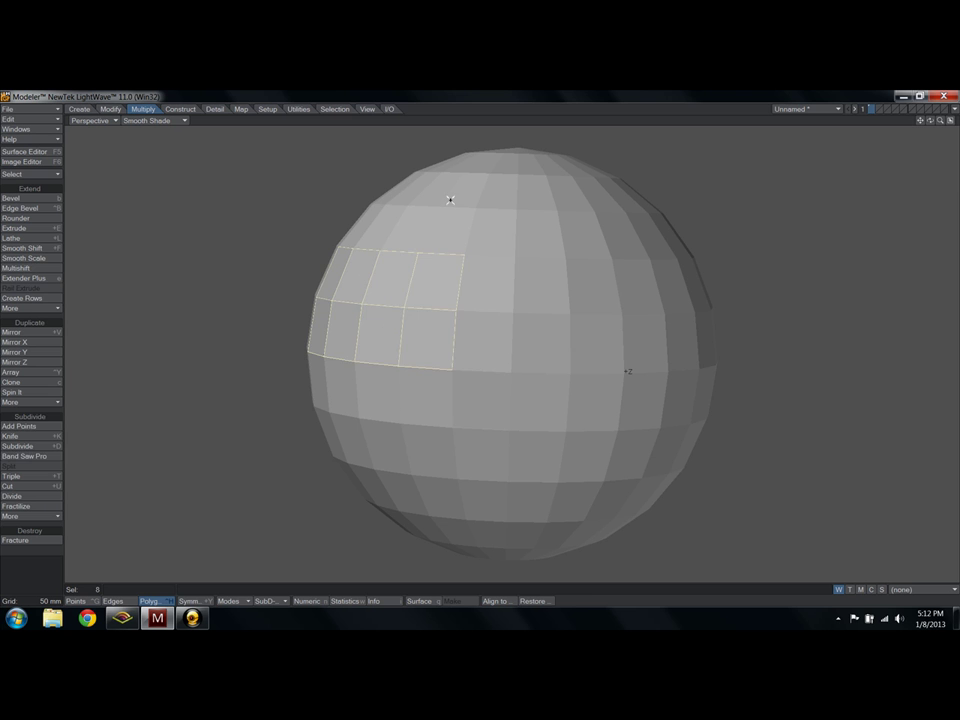
{"action": "key", "text": "slash"}
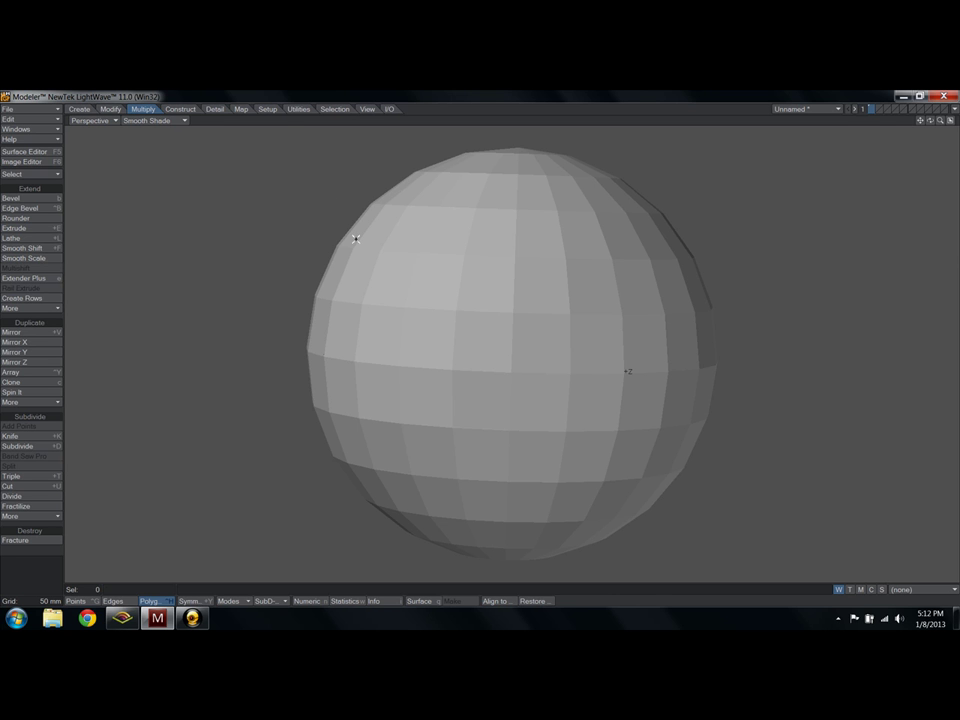
Step: Multishift a two-by-four block of ball polygons as one group with 15 mm inset and 34 mm shift
{"action": "left_click", "coordinate": [446, 337]}
{"action": "mouse_move", "coordinate": [446, 337]}
{"action": "left_mouse_down"}
{"action": "mouse_move", "coordinate": [360, 306]}
{"action": "mouse_move", "coordinate": [476, 285]}
{"action": "left_mouse_up"}
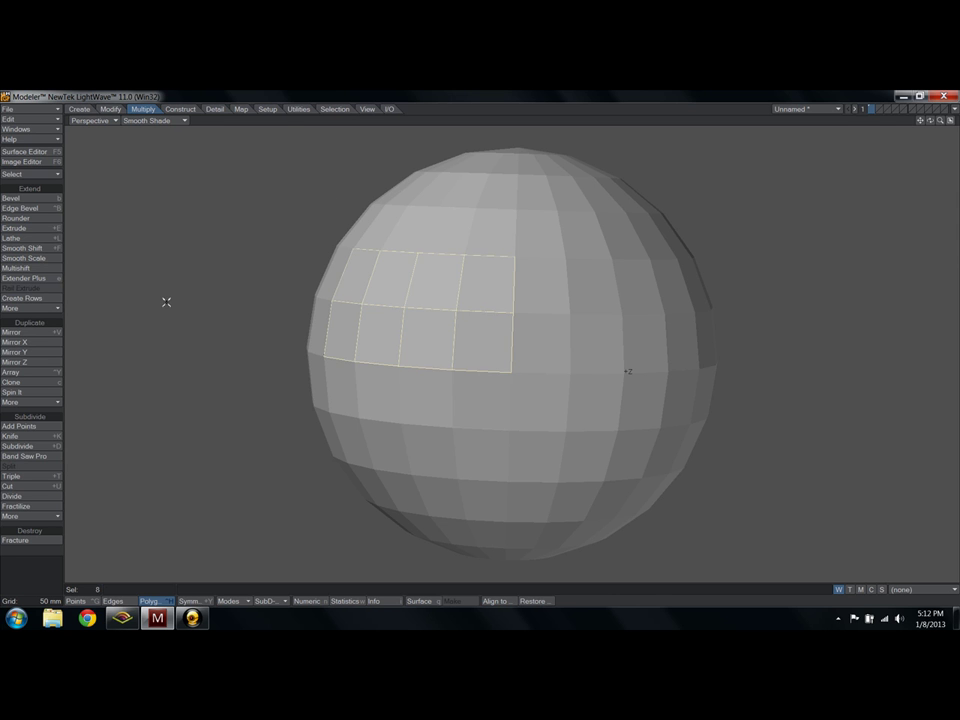
{"action": "left_click", "coordinate": [24, 268]}
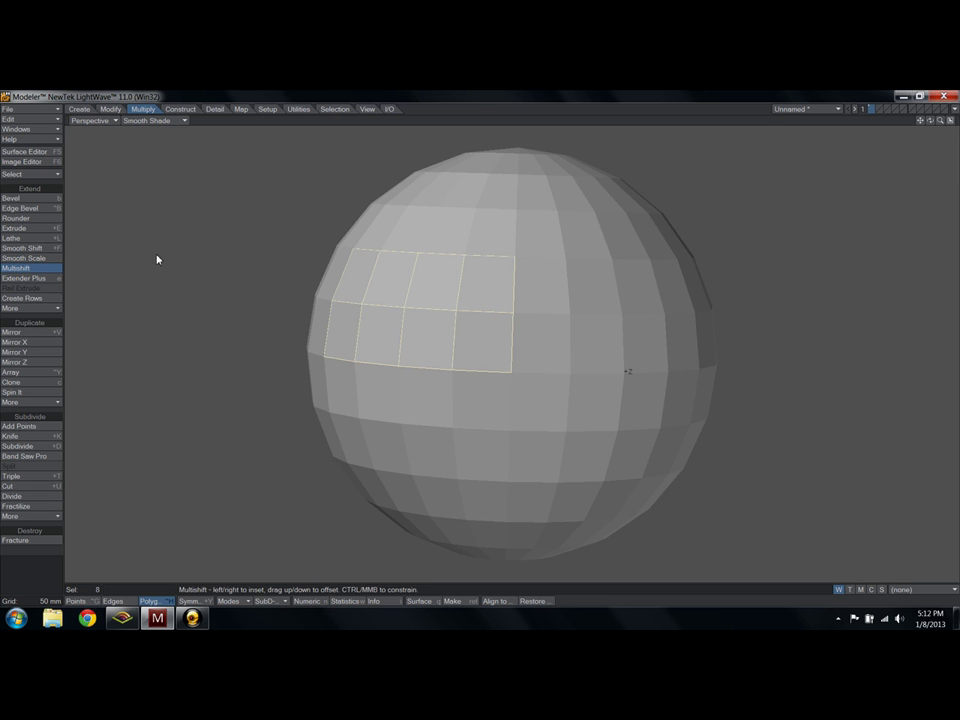
{"action": "key", "text": "n"}
{"action": "left_click", "coordinate": [200, 237]}
{"action": "mouse_move", "coordinate": [216, 166]}
{"action": "left_mouse_down"}
{"action": "mouse_move", "coordinate": [240, 176]}
{"action": "mouse_move", "coordinate": [218, 183]}
{"action": "mouse_move", "coordinate": [236, 165]}
{"action": "mouse_move", "coordinate": [220, 165]}
{"action": "left_mouse_up"}
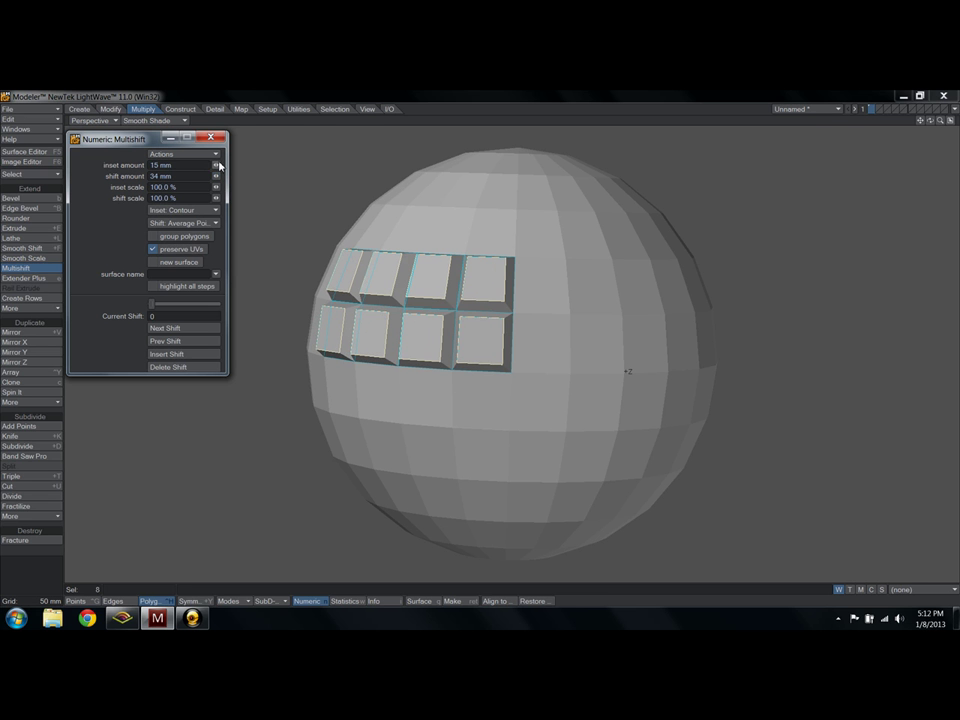
{"action": "left_click", "coordinate": [167, 237]}
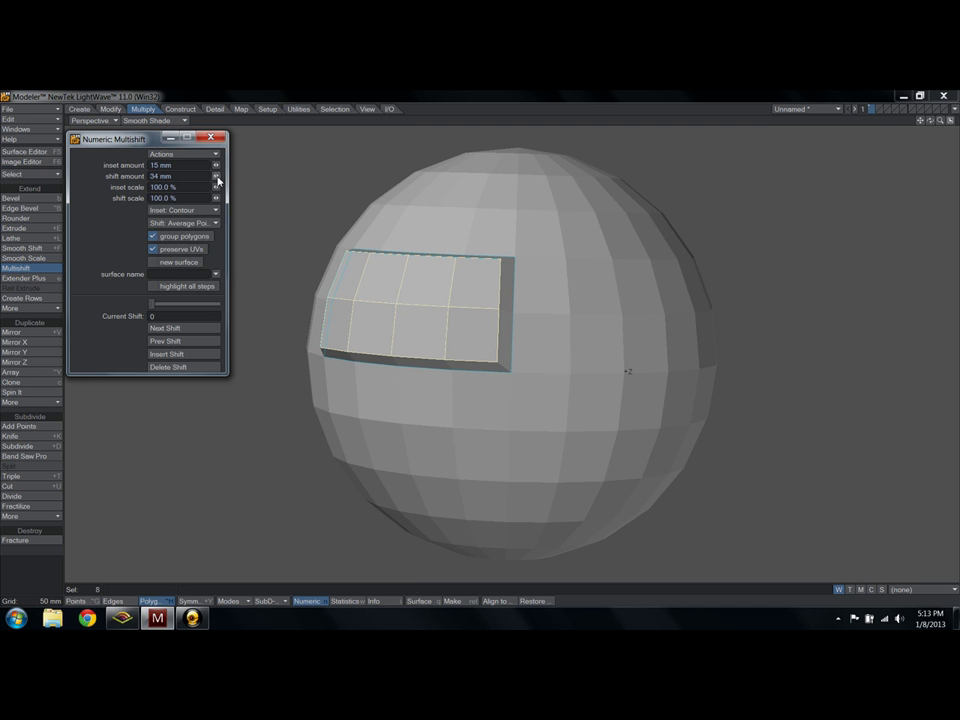
{"action": "key", "text": "space"}
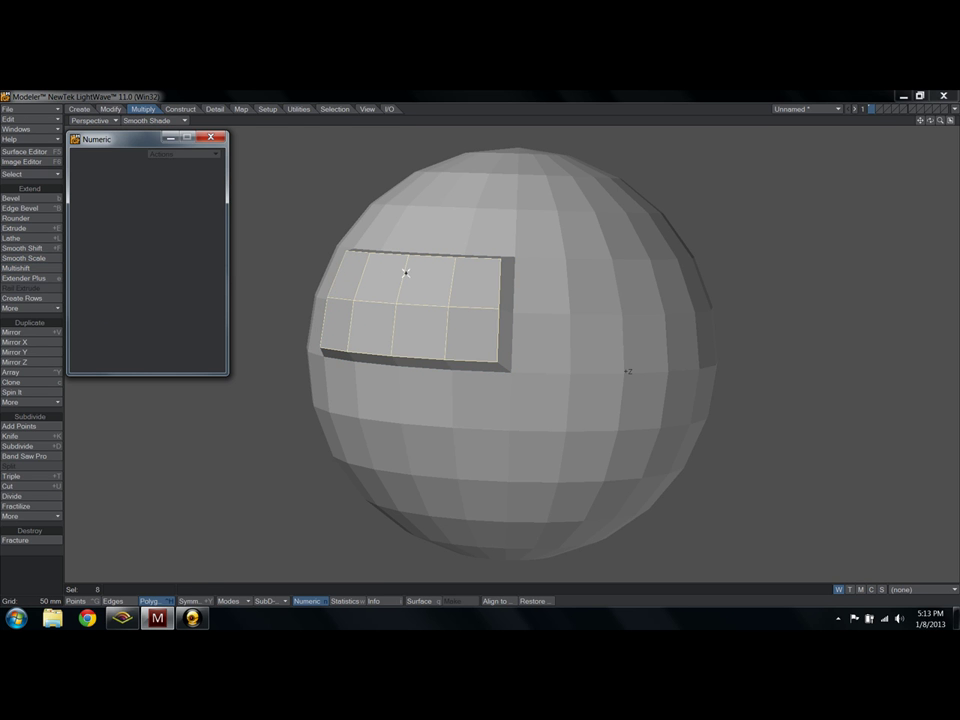
Step: Multishift the raised block's eight polygons individually, ungrouped, with 31 mm inset and 24 mm shift, and clear the selection
{"action": "left_click", "coordinate": [30, 268]}
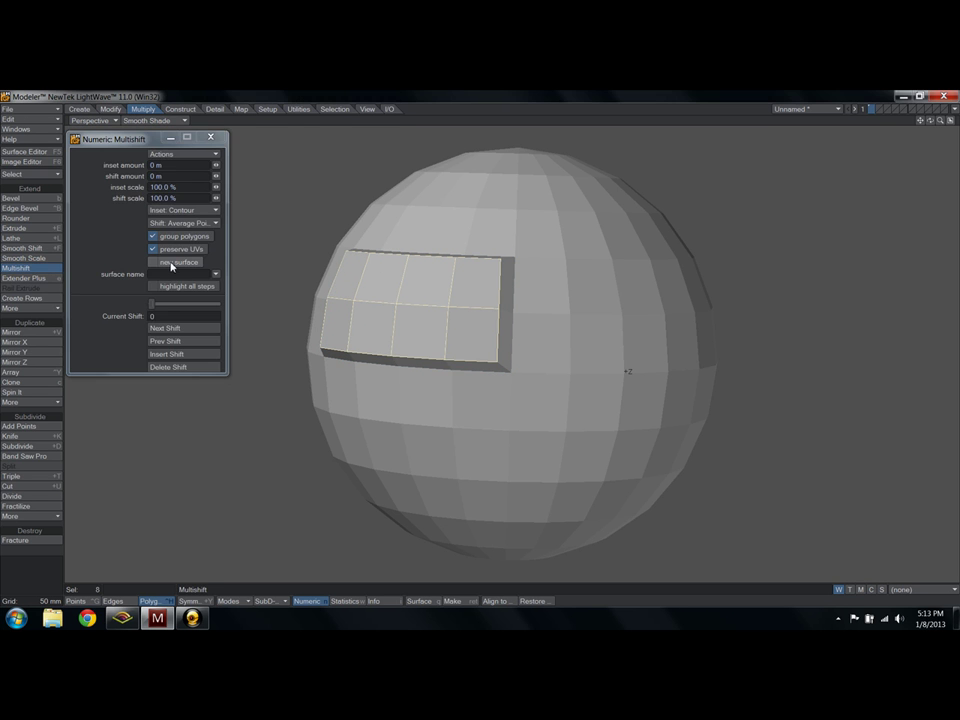
{"action": "mouse_move", "coordinate": [217, 167]}
{"action": "left_mouse_down"}
{"action": "mouse_move", "coordinate": [235, 166]}
{"action": "mouse_move", "coordinate": [232, 176]}
{"action": "left_mouse_up"}
{"action": "left_click", "coordinate": [165, 236]}
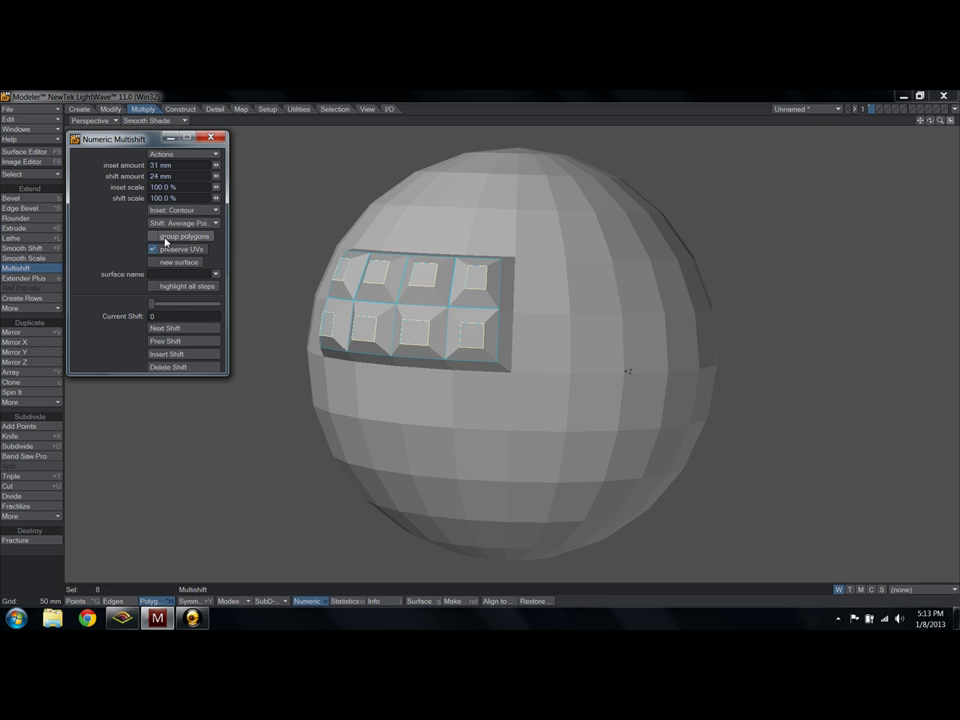
{"action": "left_click", "coordinate": [152, 247]}
{"action": "key", "text": "Return"}
{"action": "key", "text": "Return"}
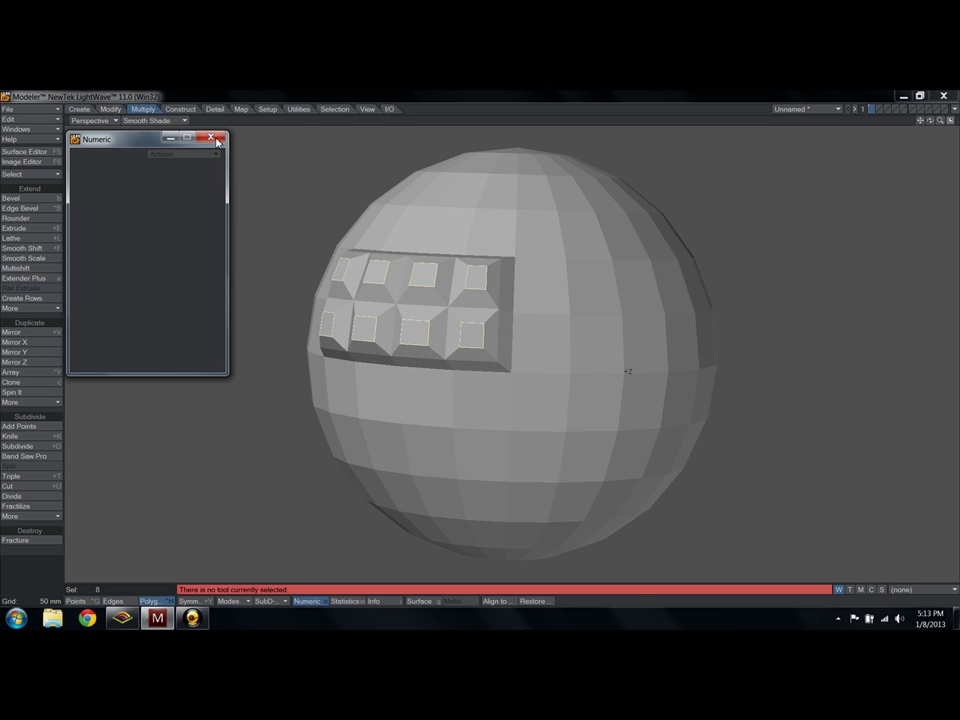
{"action": "left_click", "coordinate": [214, 138]}
{"action": "key", "text": "slash"}
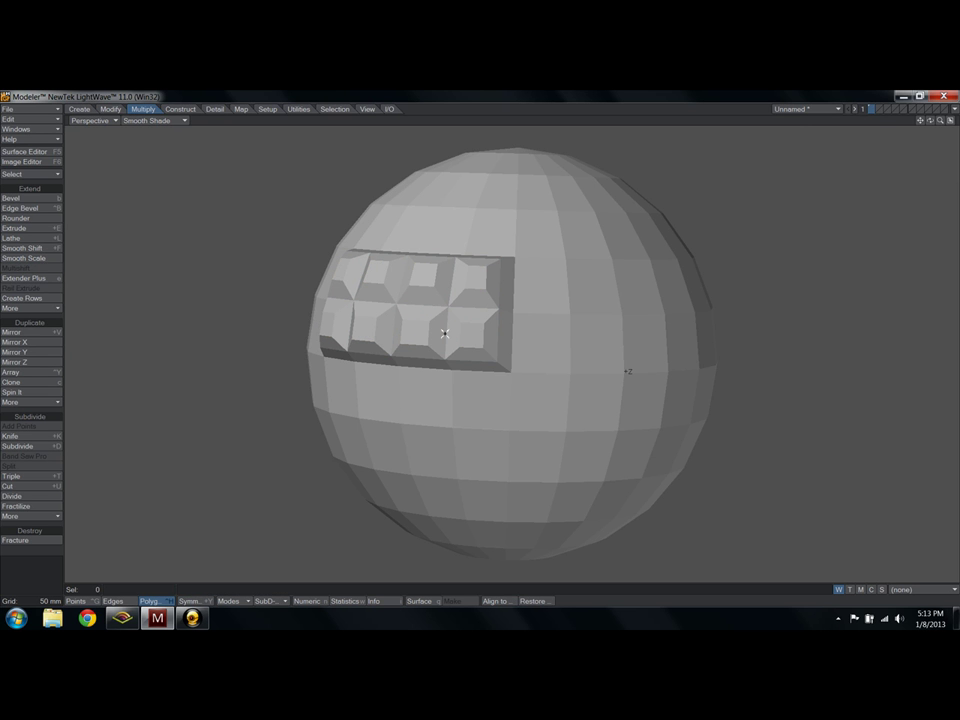
Step: Preview the multishifted ball as a subdivision surface from several angles and return it to plain polygons
{"action": "left_click_drag", "start_coordinate": [441, 334], "coordinate": [386, 315], "text": "alt"}
{"action": "key", "text": "Tab"}
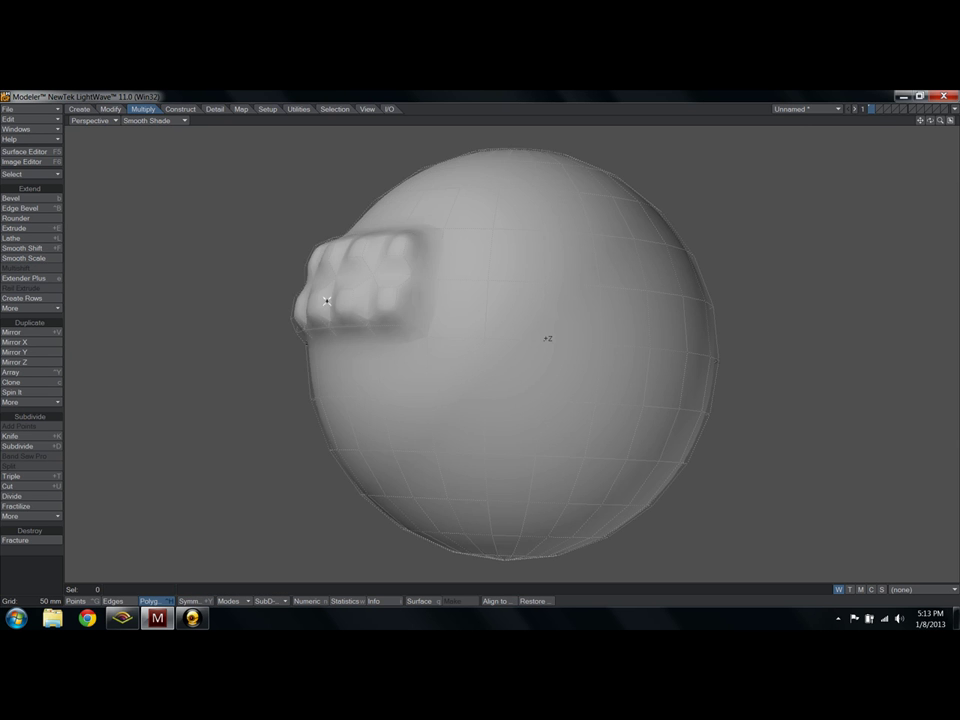
{"action": "left_click_drag", "start_coordinate": [326, 300], "coordinate": [465, 318], "text": "alt"}
{"action": "key", "text": "Tab"}
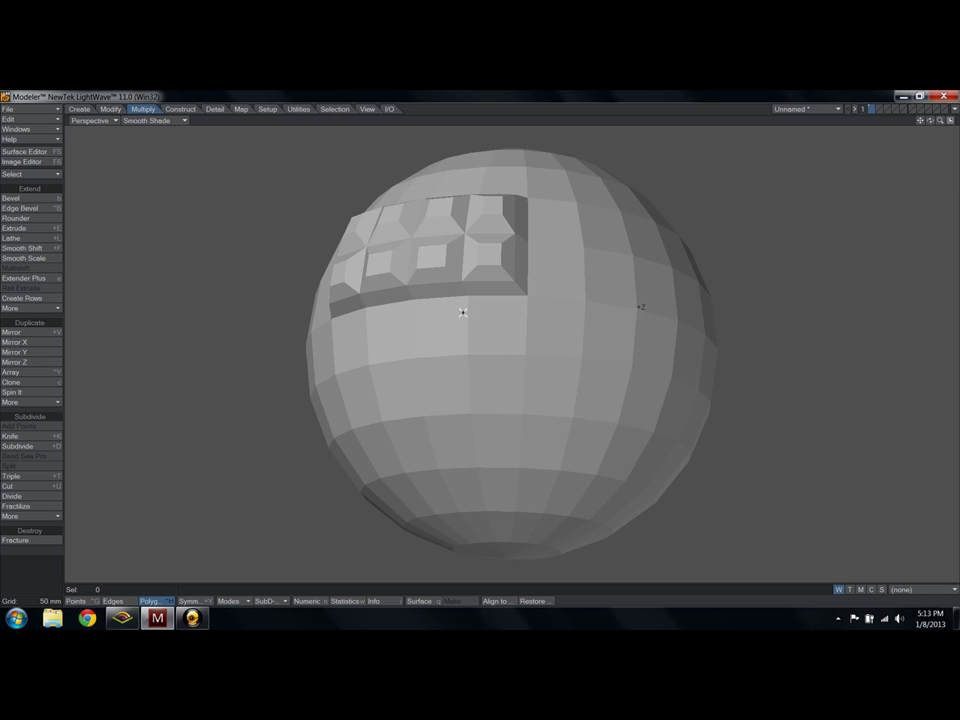
Step: Undo both Multishift operations on the ball and clear the polygon selection
{"action": "key", "text": "u"}
{"action": "key", "text": "u"}
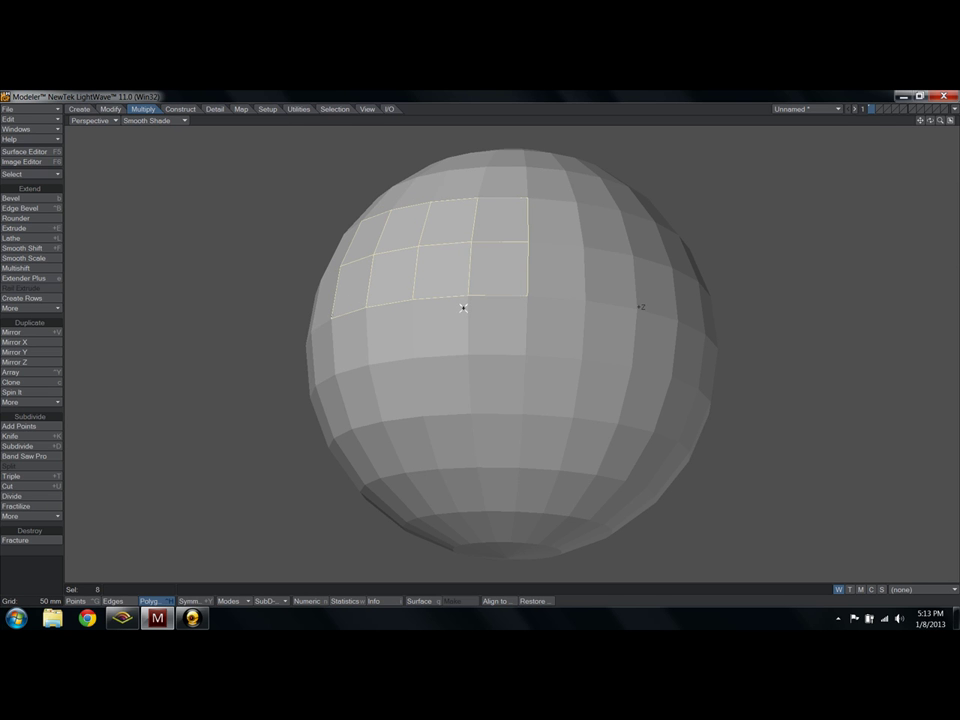
{"action": "key", "text": "slash"}
{"action": "left_click_drag", "start_coordinate": [496, 341], "coordinate": [483, 402], "text": "alt"}
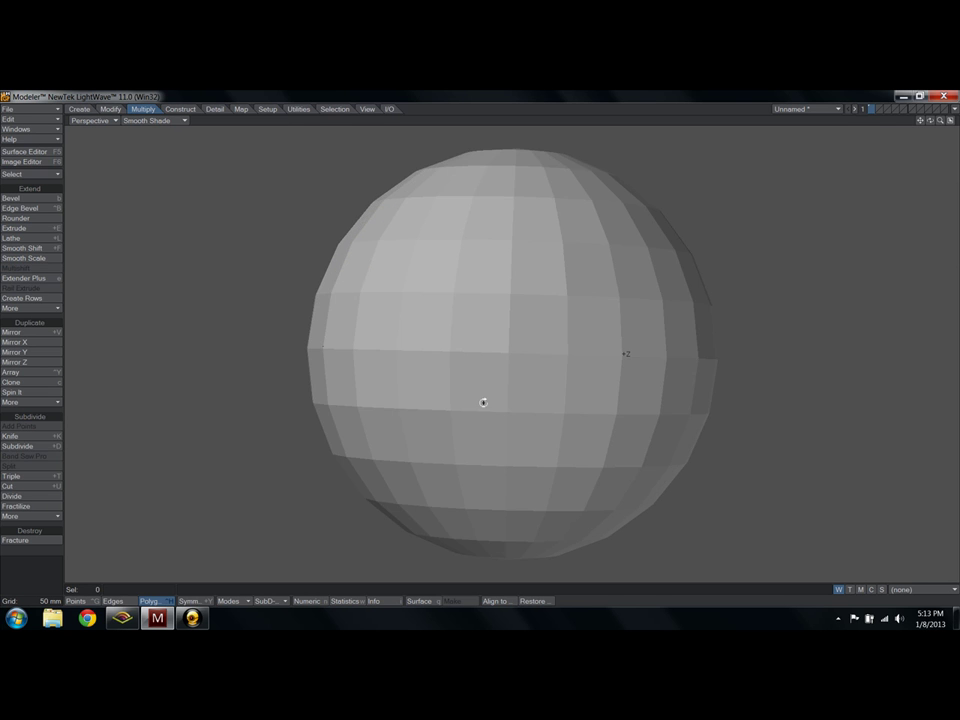
{"action": "mouse_move", "coordinate": [508, 298]}
{"action": "left_mouse_down", "text": "alt"}
{"action": "mouse_move", "coordinate": [521, 311]}
{"action": "mouse_move", "coordinate": [512, 317]}
{"action": "mouse_move", "coordinate": [467, 296]}
{"action": "mouse_move", "coordinate": [441, 309]}
{"action": "left_mouse_up", "text": "alt"}
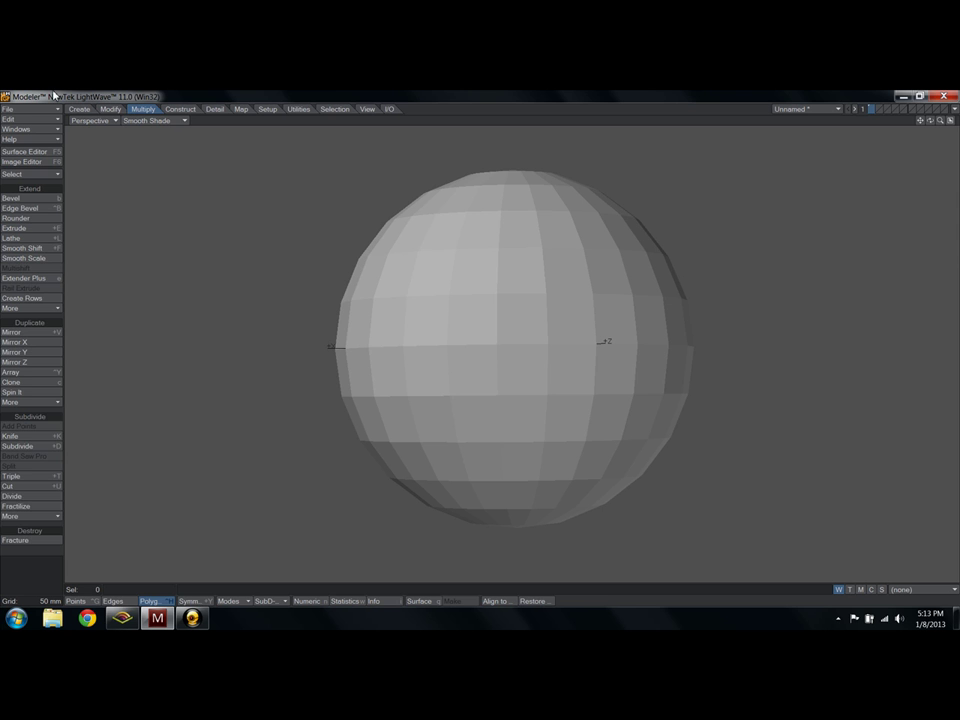
Step: Try moving the whole ball freely in the Perspective view with the Move tool, and undo the move
{"action": "left_click", "coordinate": [110, 109]}
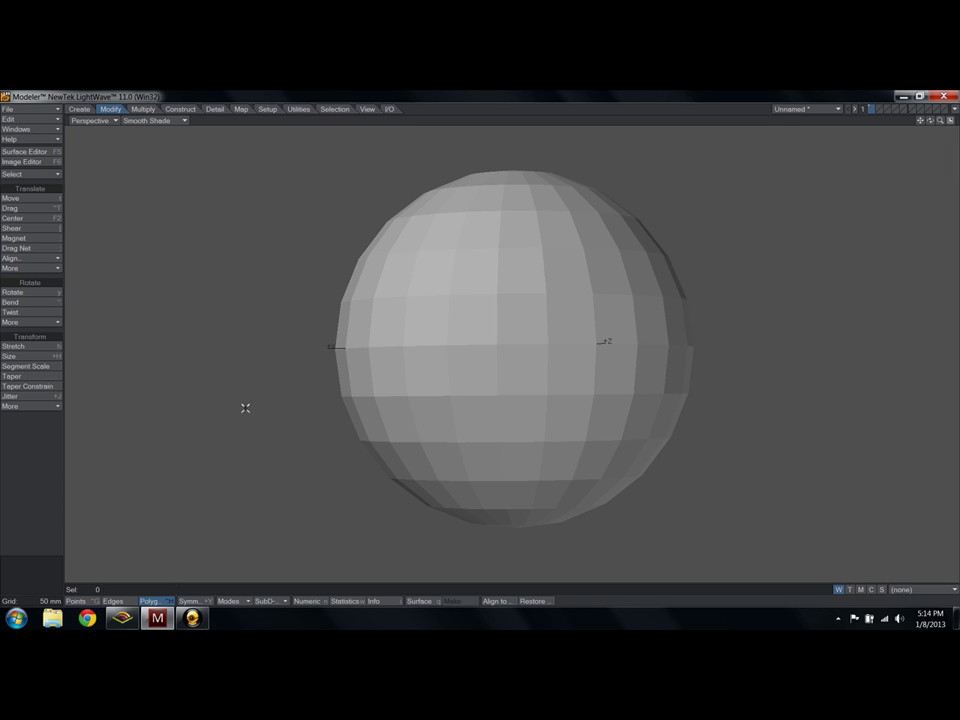
{"action": "key", "text": "t"}
{"action": "left_click_drag", "start_coordinate": [290, 318], "coordinate": [144, 287]}
{"action": "left_click_drag", "start_coordinate": [448, 351], "coordinate": [526, 333]}
{"action": "key", "text": "ctrl+z"}
{"action": "key", "text": "space"}
Step: Try moving a single selected polygon on the ball's upper front, and undo the move
{"action": "left_click", "coordinate": [442, 273]}
{"action": "key", "text": "t"}
{"action": "mouse_move", "coordinate": [514, 339]}
{"action": "left_mouse_down"}
{"action": "mouse_move", "coordinate": [405, 312]}
{"action": "mouse_move", "coordinate": [641, 389]}
{"action": "mouse_move", "coordinate": [554, 390]}
{"action": "mouse_move", "coordinate": [522, 333]}
{"action": "left_mouse_up"}
{"action": "key", "text": "ctrl+z"}
{"action": "key", "text": "space"}
Step: Try moving the entire ball again with the Move tool while no polygons are selected, and undo the move
{"action": "left_click", "coordinate": [432, 275]}
{"action": "left_click", "coordinate": [443, 279]}
{"action": "left_click", "coordinate": [445, 278]}
{"action": "left_click", "coordinate": [436, 293]}
{"action": "key", "text": "t"}
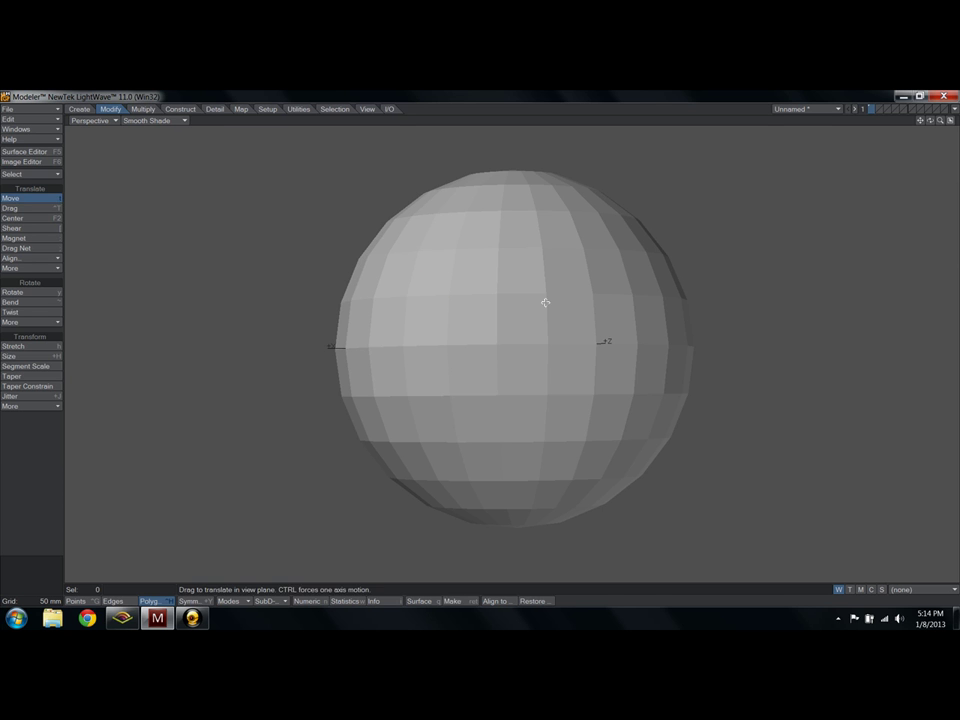
{"action": "left_click_drag", "start_coordinate": [545, 302], "coordinate": [498, 298]}
{"action": "key", "text": "ctrl+z"}
Step: Select one polygon on the ball's upper front, try moving it alone, undo the move and clear the selection
{"action": "key", "text": "space"}
{"action": "left_click", "coordinate": [465, 273]}
{"action": "key", "text": "t"}
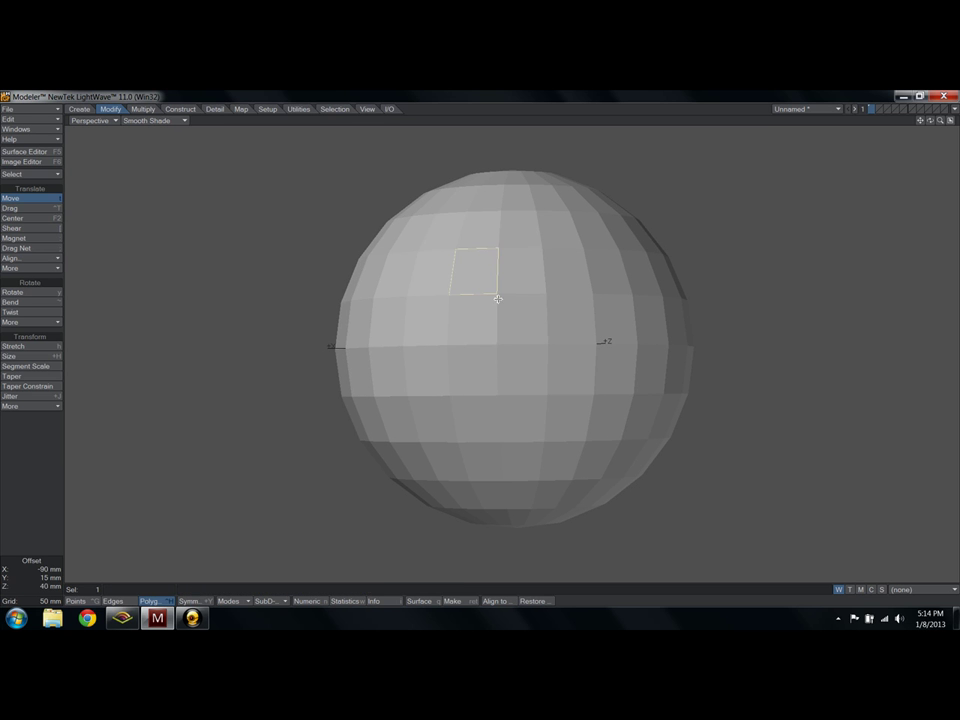
{"action": "key", "text": "space"}
{"action": "key", "text": "slash"}
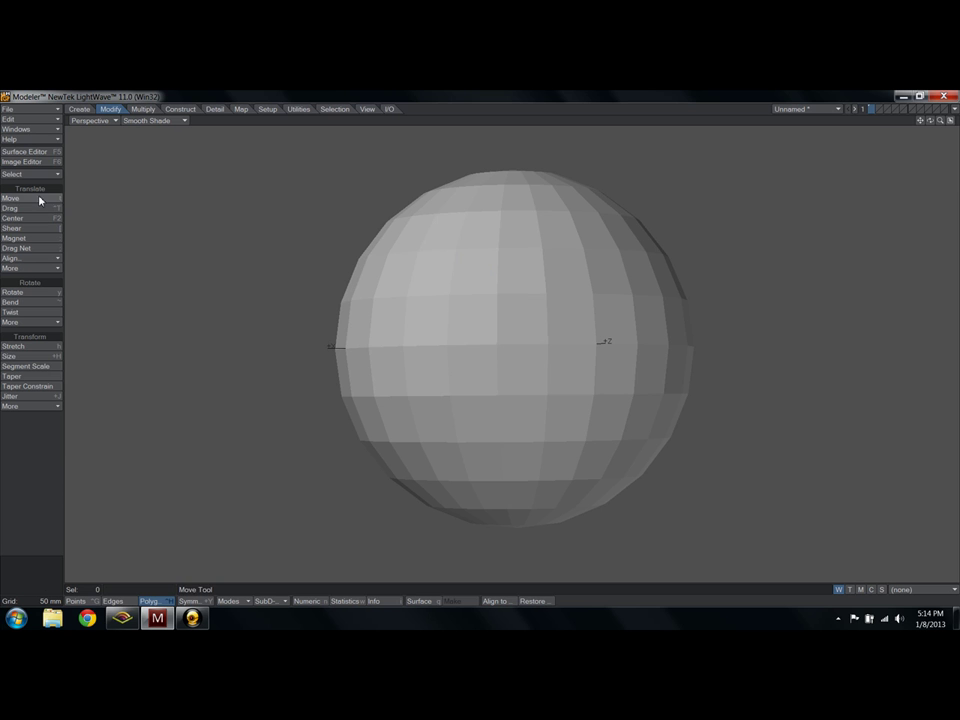
{"action": "left_click", "coordinate": [40, 199]}
{"action": "key", "text": "space"}
{"action": "left_click", "coordinate": [472, 271]}
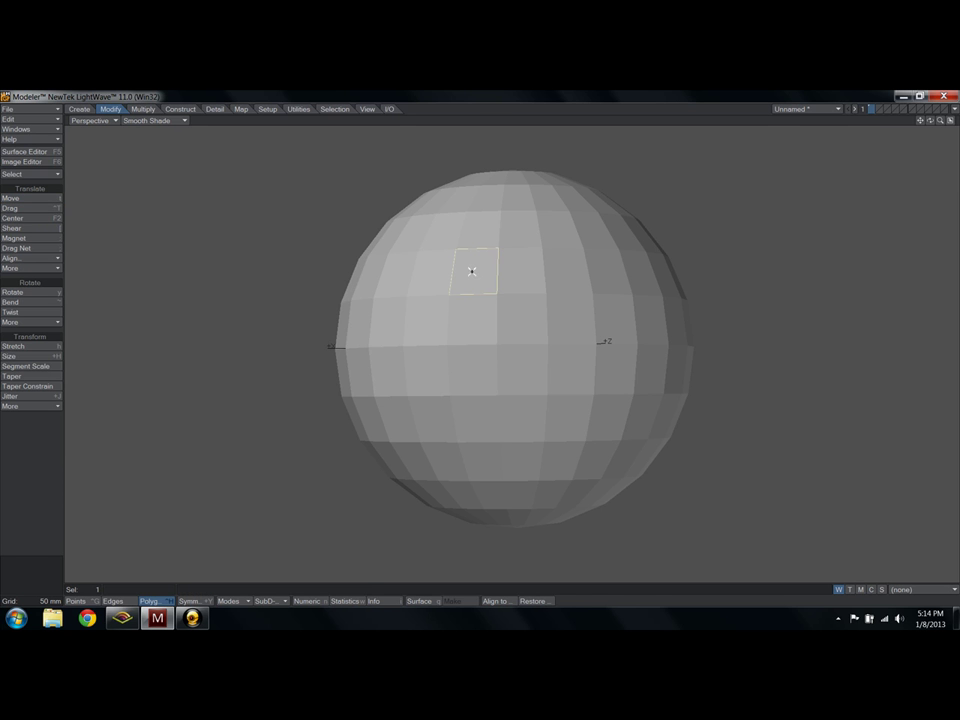
{"action": "key", "text": "t"}
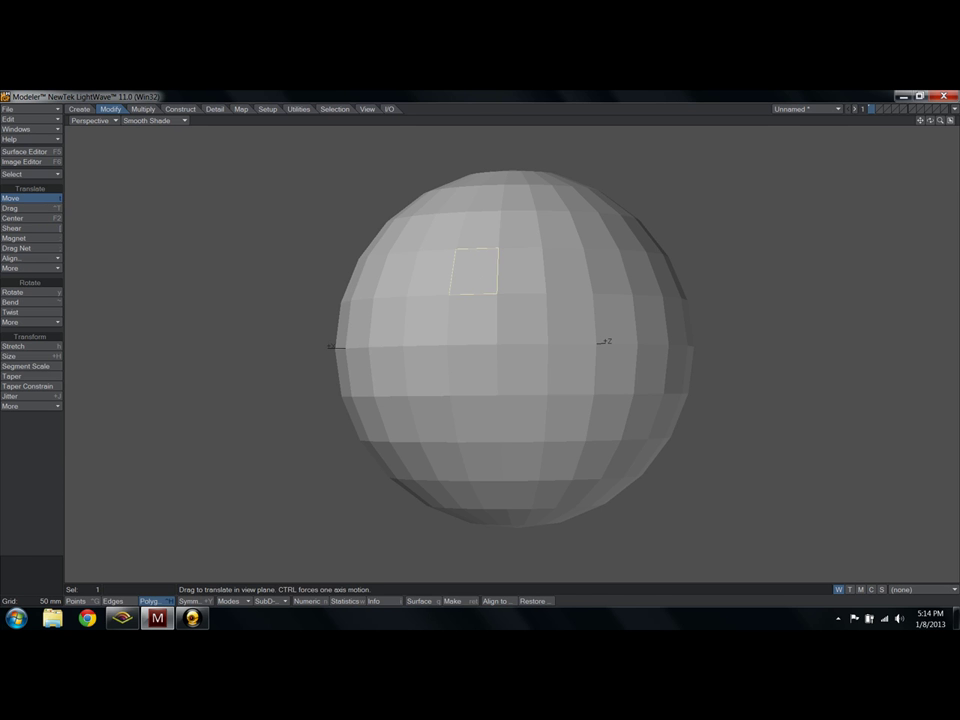
{"action": "left_click_drag", "start_coordinate": [602, 296], "coordinate": [535, 310]}
{"action": "key", "text": "ctrl+z"}
{"action": "key", "text": "slash"}
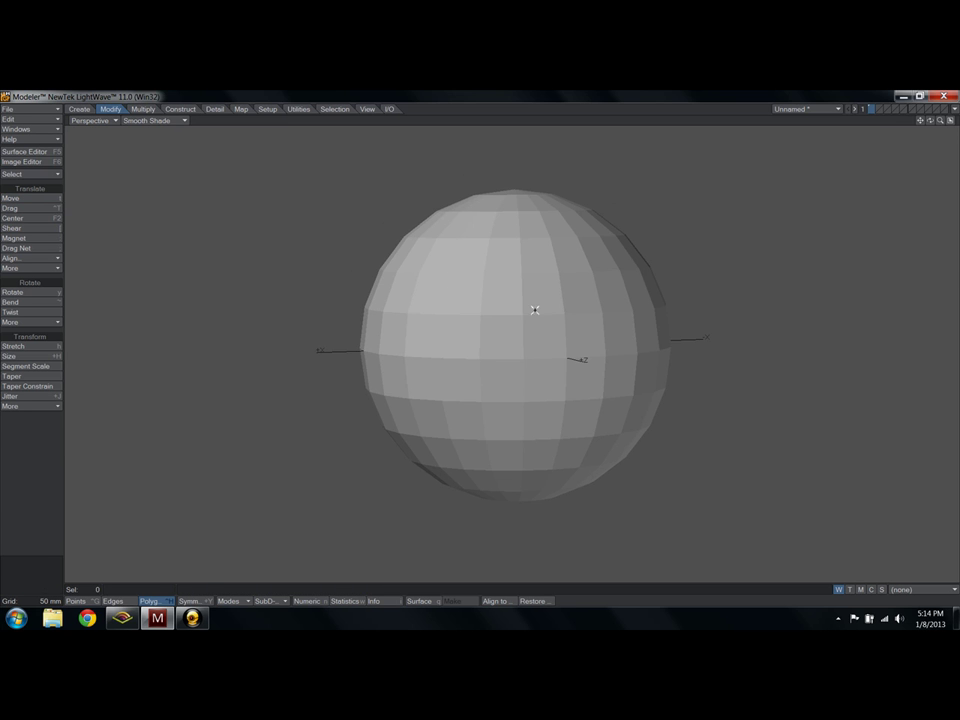
Step: Set the Move tool's numeric falloff to Point Radial with a radius of about 575 mm
{"action": "key", "text": "n"}
{"action": "left_click", "coordinate": [43, 200]}
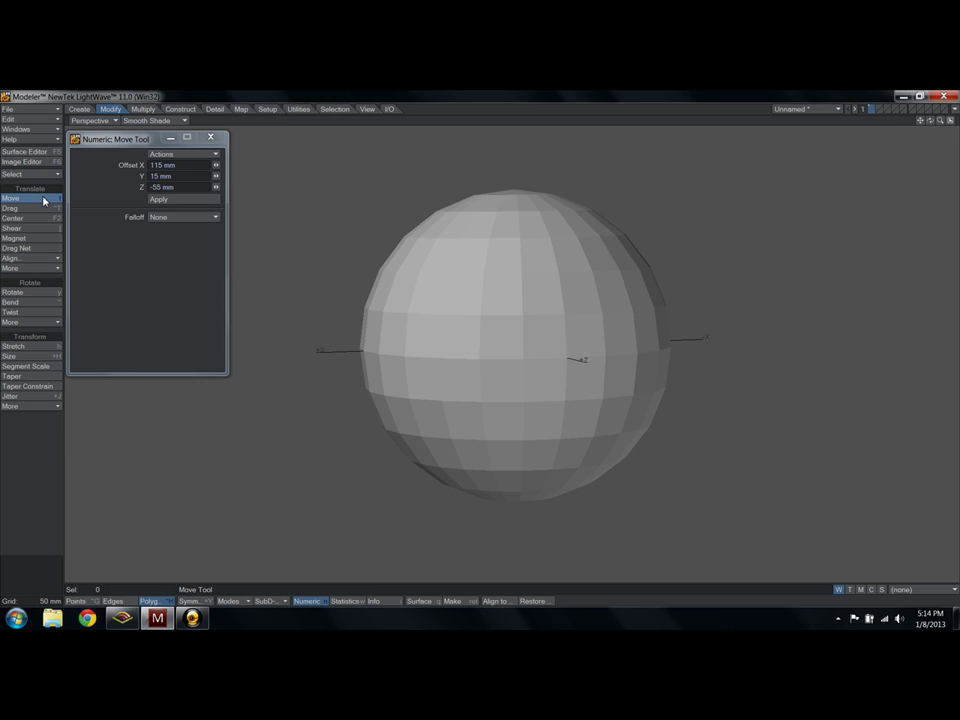
{"action": "left_click", "coordinate": [176, 218]}
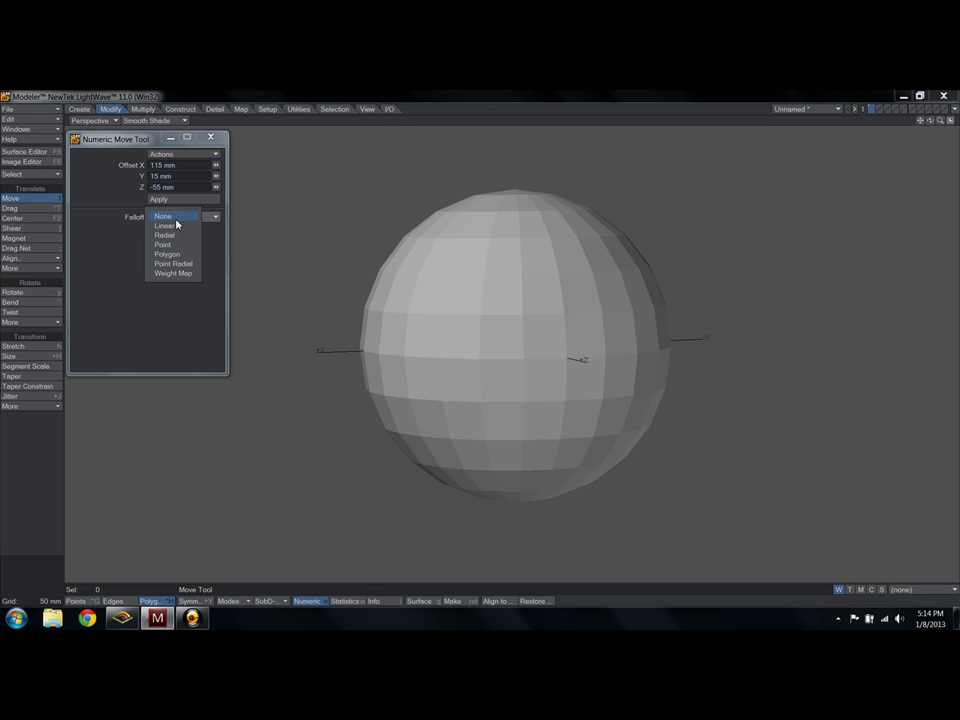
{"action": "left_click", "coordinate": [183, 265]}
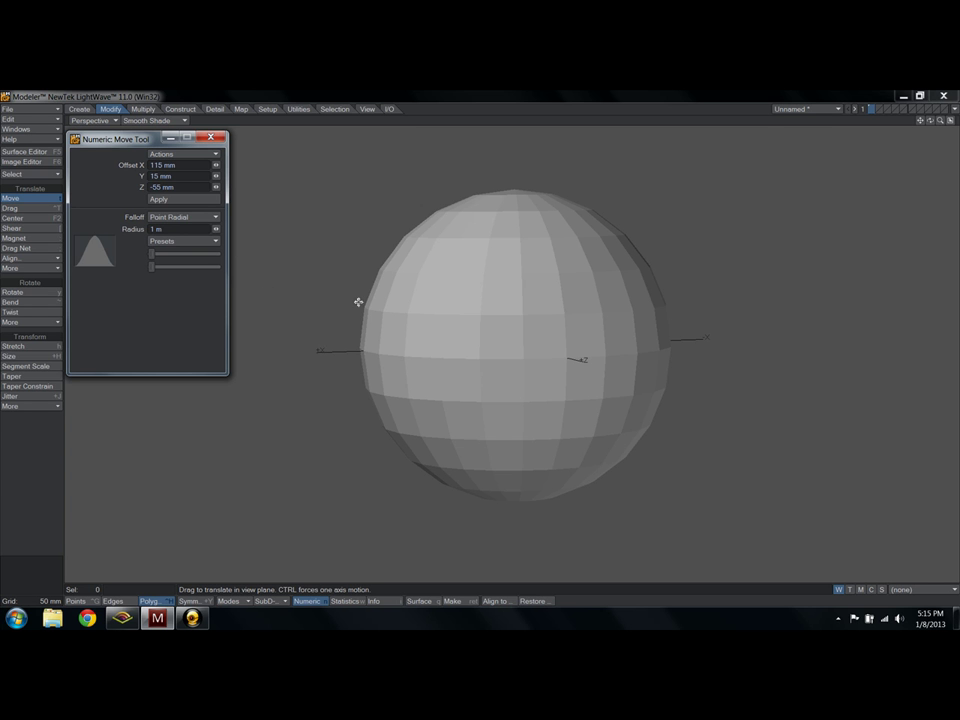
{"action": "left_click", "coordinate": [369, 272]}
{"action": "right_click_drag", "start_coordinate": [374, 271], "coordinate": [545, 271]}
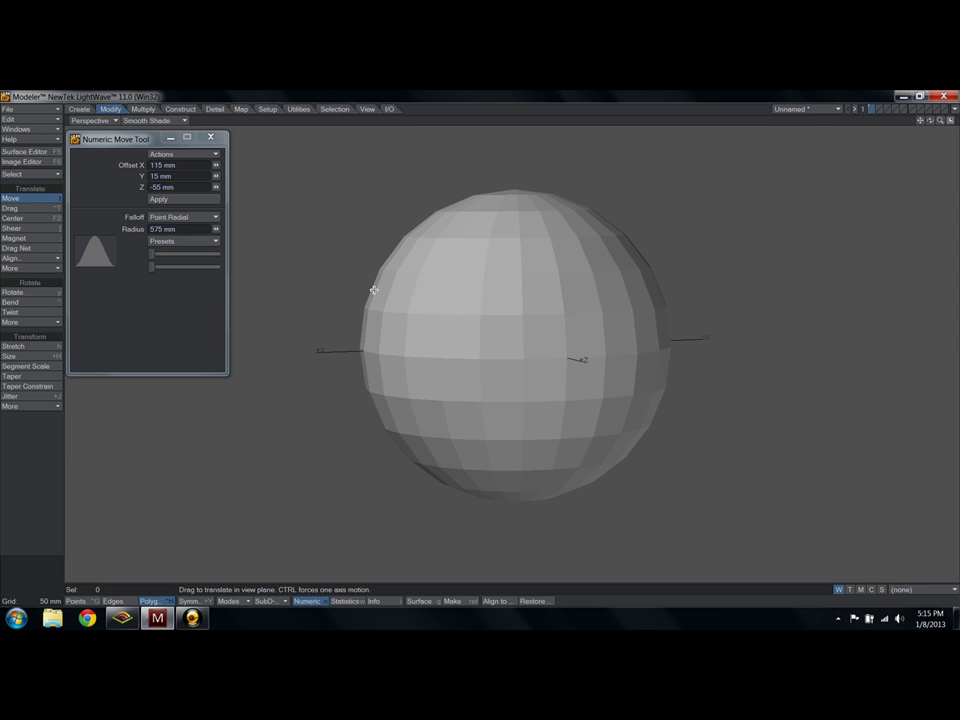
{"action": "left_click", "coordinate": [373, 290]}
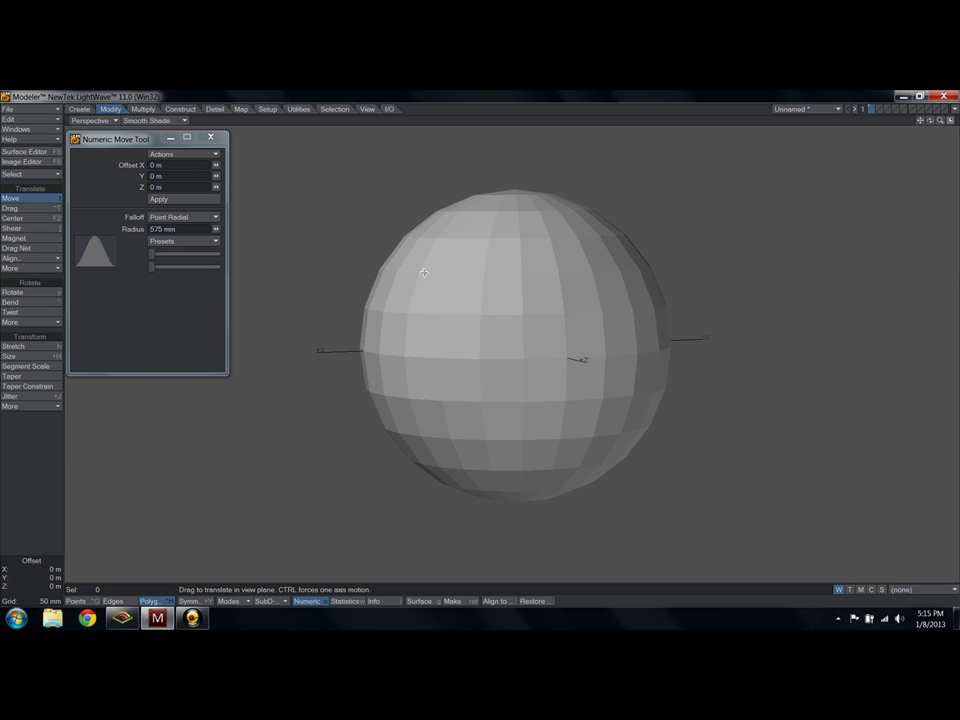
Step: Resize the Move tool's Point Radial falloff radius interactively on the ball to about 465 mm
{"action": "left_click_drag", "start_coordinate": [373, 281], "coordinate": [420, 296], "text": "alt"}
{"action": "scroll", "coordinate": [420, 296], "scroll_direction": "down", "scroll_amount": 1}
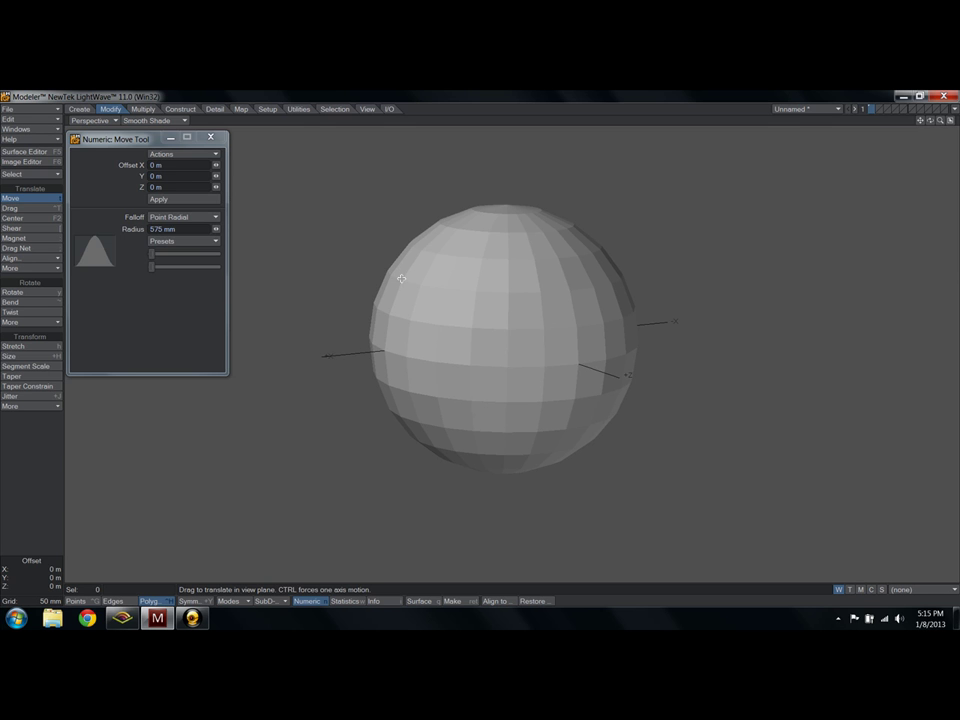
{"action": "key", "text": "space"}
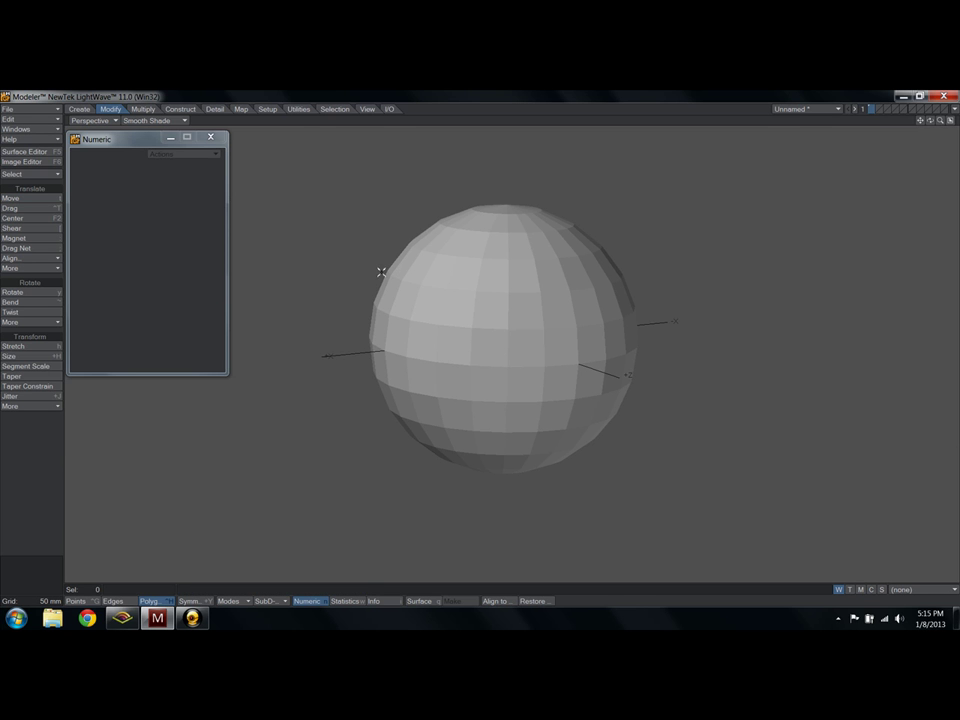
{"action": "key", "text": "t"}
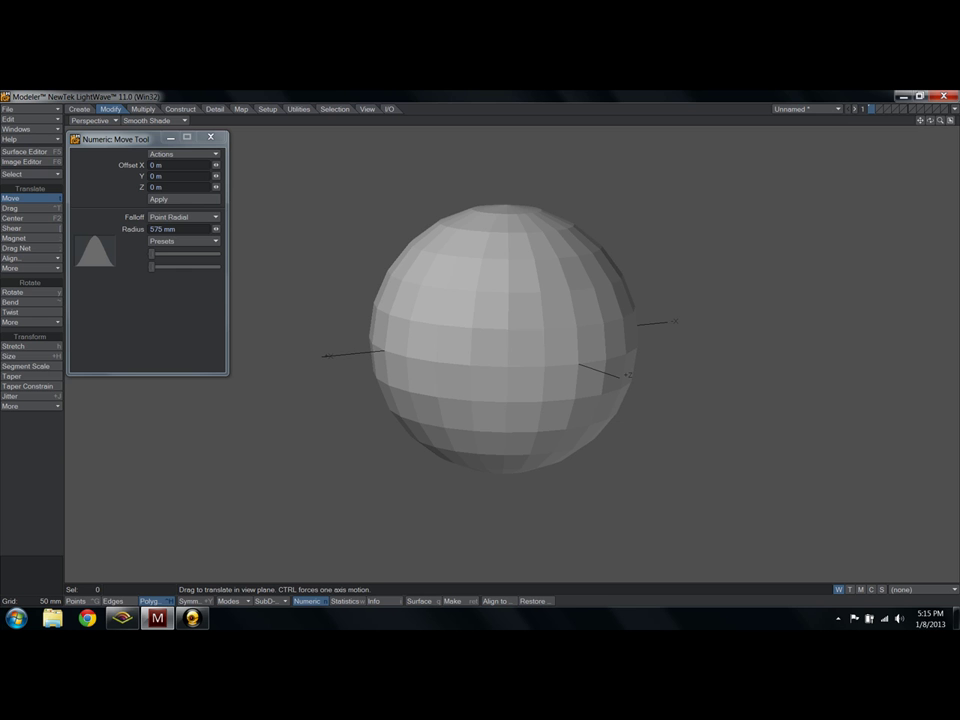
{"action": "right_click_drag", "start_coordinate": [398, 282], "coordinate": [393, 282]}
{"action": "left_click", "coordinate": [394, 283]}
{"action": "key", "text": "space"}
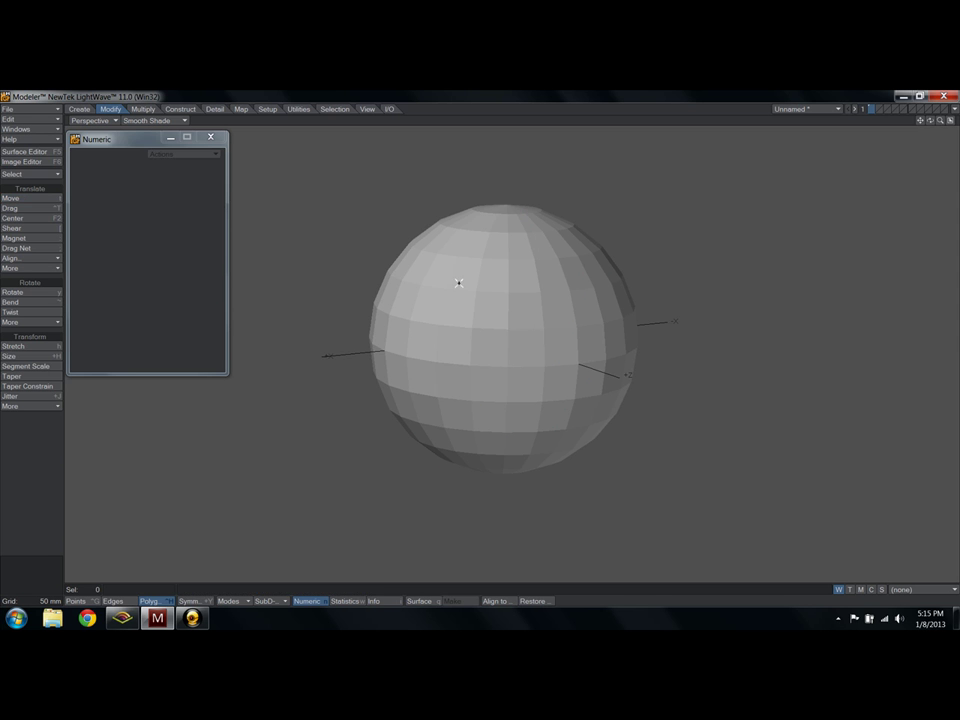
Step: Delete the ball and create a new one at the origin with 24 sides, 12 segments and a 500 mm radius
{"action": "left_click", "coordinate": [390, 285]}
{"action": "mouse_move", "coordinate": [414, 314]}
{"action": "left_mouse_down"}
{"action": "mouse_move", "coordinate": [433, 330]}
{"action": "mouse_move", "coordinate": [482, 304]}
{"action": "mouse_move", "coordinate": [498, 316]}
{"action": "left_mouse_up"}
{"action": "key", "text": "/"}
{"action": "key", "text": "Delete"}
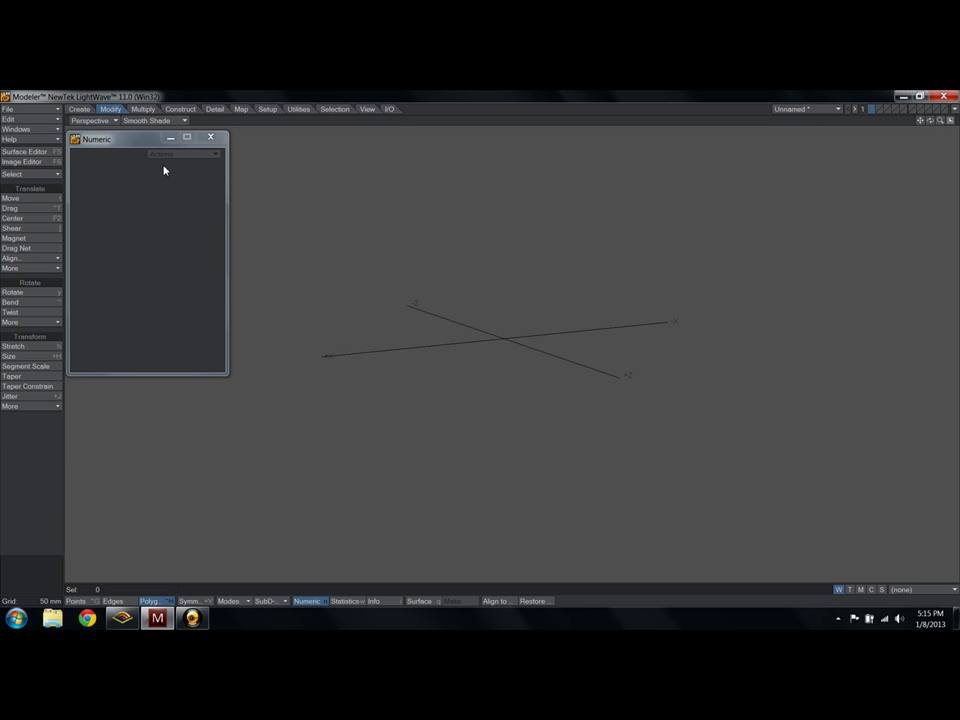
{"action": "left_click", "coordinate": [79, 109]}
{"action": "left_click", "coordinate": [31, 211]}
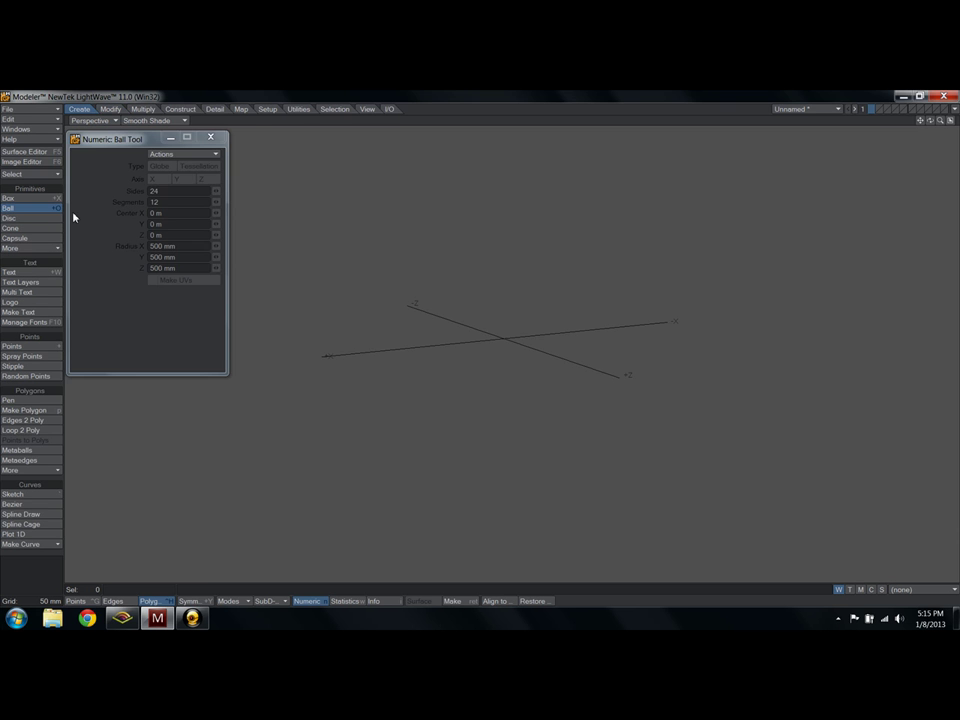
{"action": "left_click", "coordinate": [186, 222]}
{"action": "key", "text": "Return"}
{"action": "left_click", "coordinate": [212, 140]}
Step: Adjust the Move tool's Point Radial falloff radius to about 460 mm on the new ball
{"action": "left_click", "coordinate": [111, 109]}
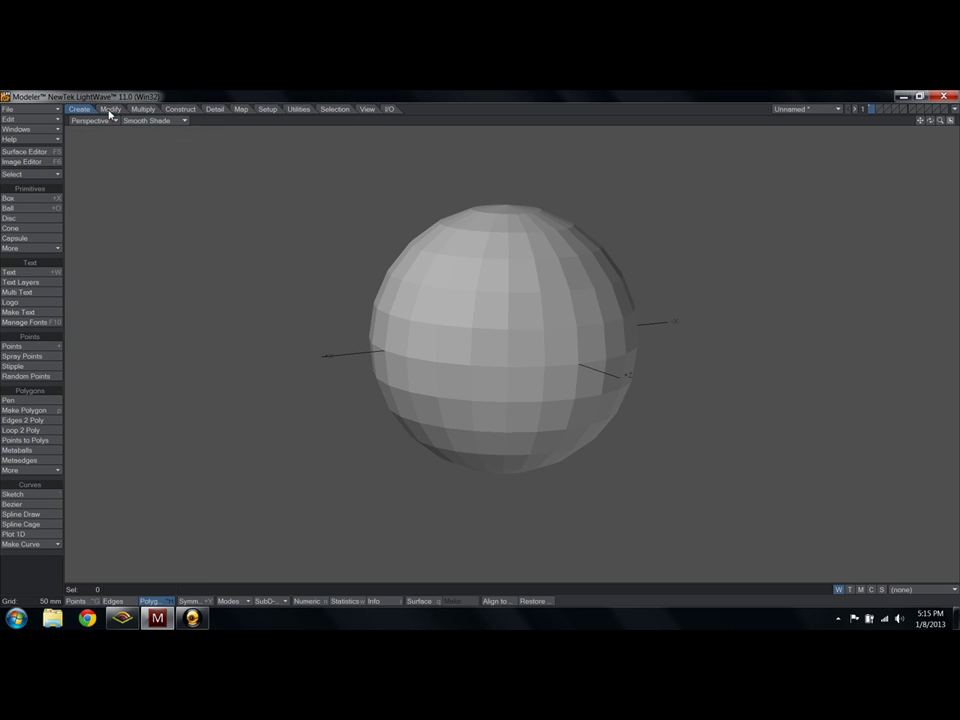
{"action": "key", "text": "t"}
{"action": "key", "text": "n"}
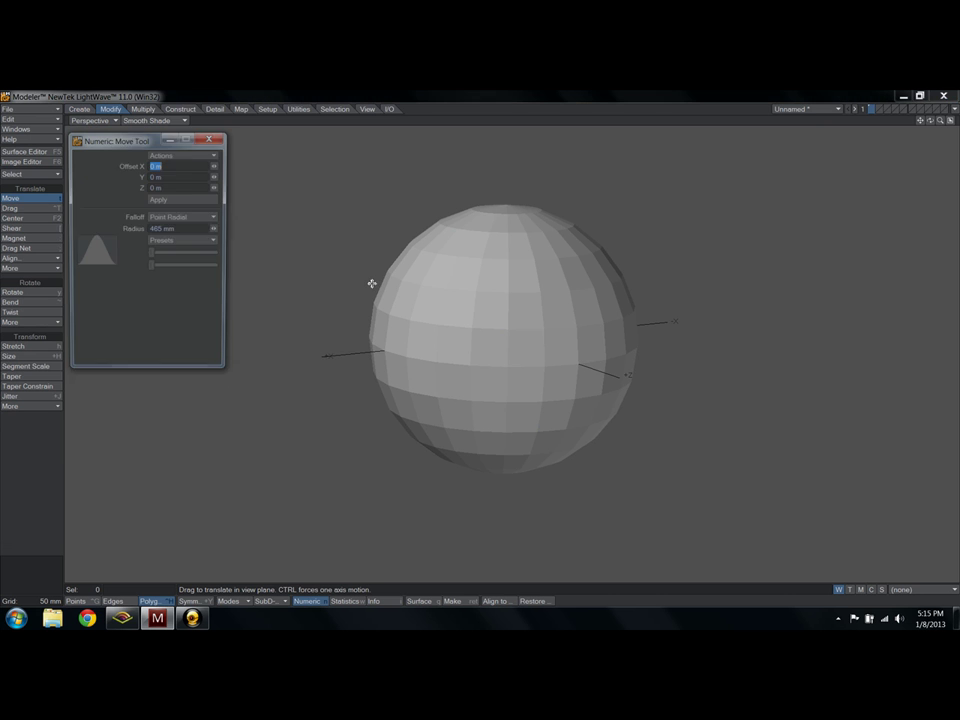
{"action": "left_click", "coordinate": [372, 297]}
{"action": "right_click_drag", "start_coordinate": [542, 297], "coordinate": [540, 297]}
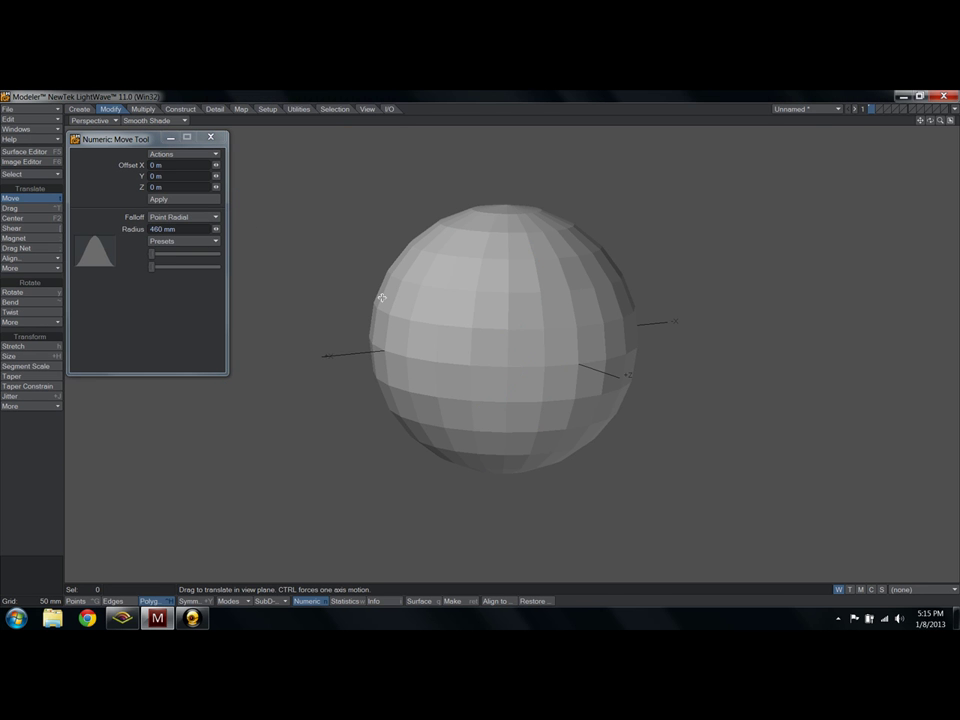
{"action": "key", "text": "space"}
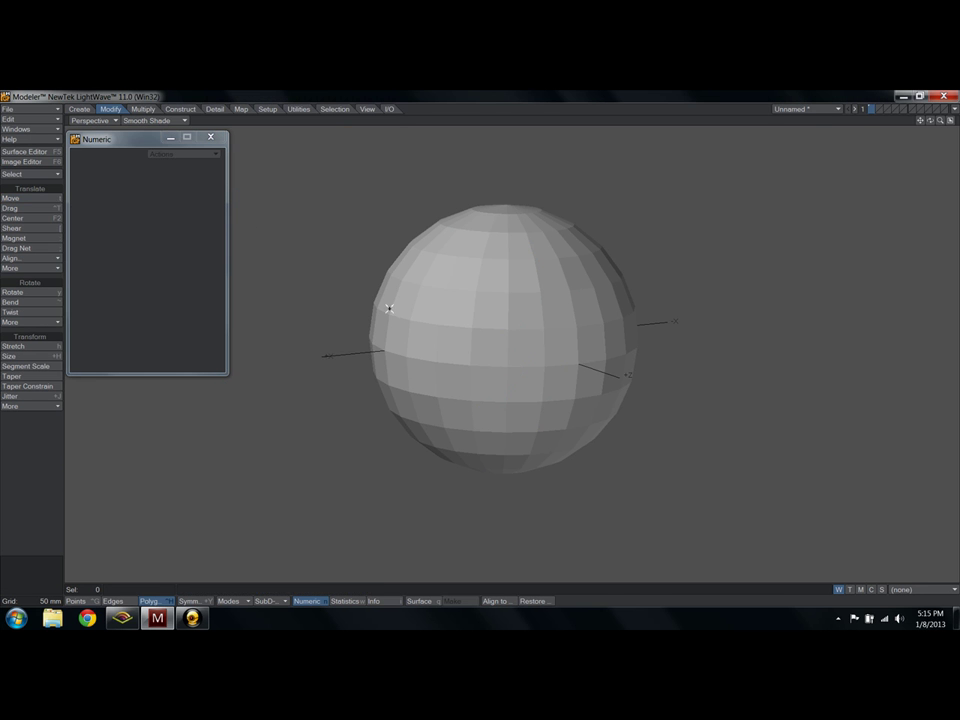
Step: In Points mode, try moving the ball's side by about -180, -85 and 135 mm with a 625 mm falloff radius, and undo the move
{"action": "key", "text": "space"}
{"action": "key", "text": "t"}
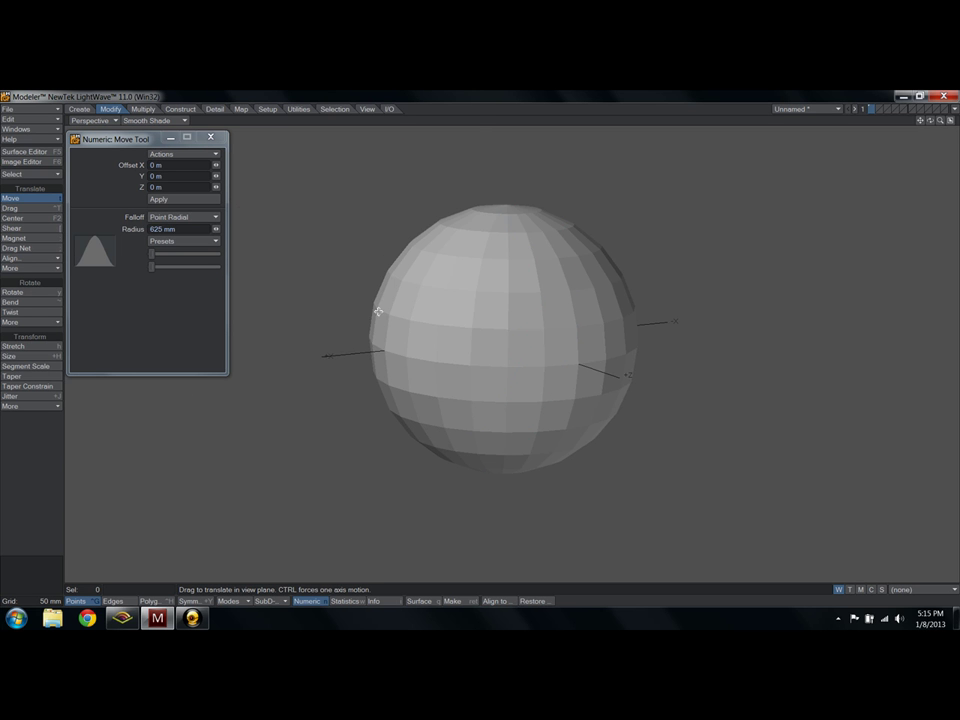
{"action": "left_click_drag", "start_coordinate": [379, 311], "coordinate": [345, 330]}
{"action": "mouse_move", "coordinate": [446, 333]}
{"action": "left_mouse_down", "text": "alt"}
{"action": "mouse_move", "coordinate": [474, 336]}
{"action": "mouse_move", "coordinate": [489, 321]}
{"action": "mouse_move", "coordinate": [469, 283]}
{"action": "mouse_move", "coordinate": [489, 300]}
{"action": "left_mouse_up", "text": "alt"}
{"action": "key", "text": "ctrl+z"}
{"action": "key", "text": "space"}
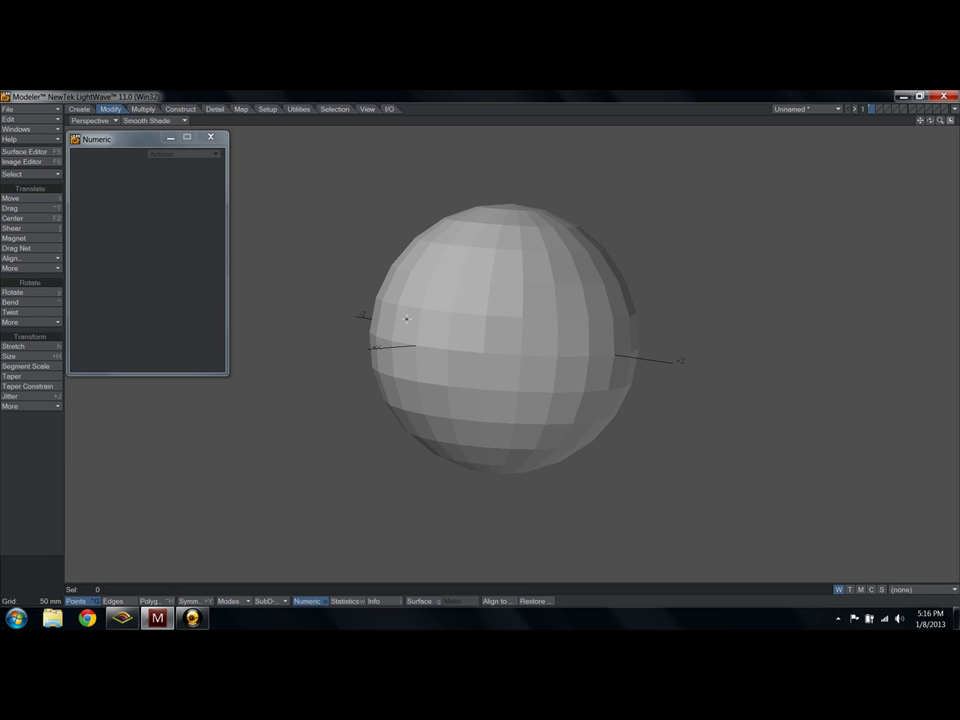
Step: Dent the top of the ball about 90 mm downward using Move with a Point Radial falloff radius of about 295 mm
{"action": "key", "text": "t"}
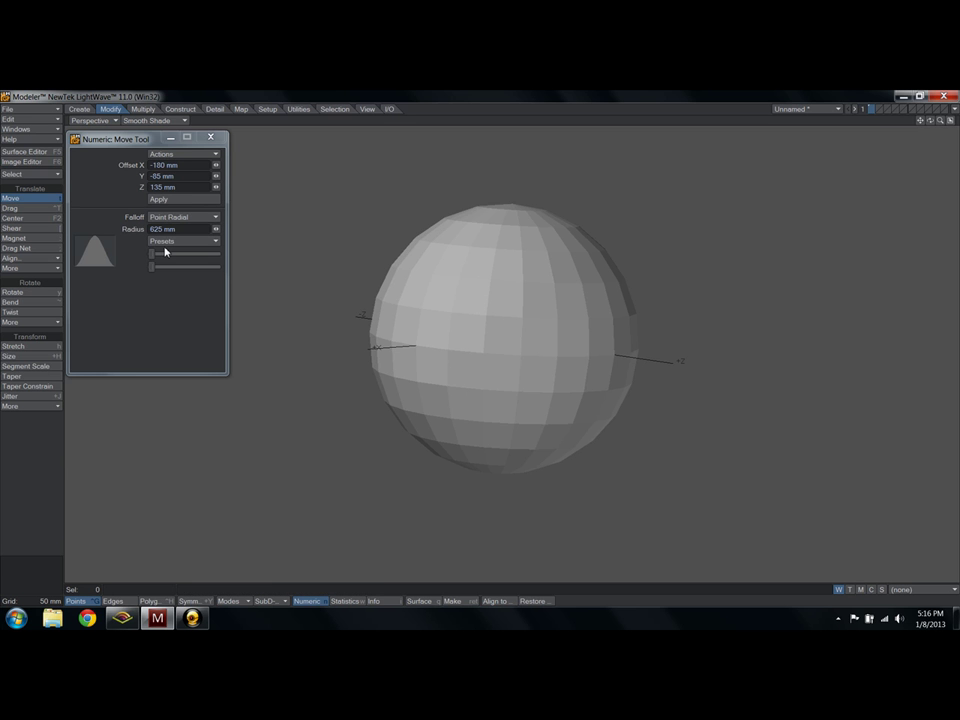
{"action": "right_click_drag", "start_coordinate": [379, 270], "coordinate": [505, 234]}
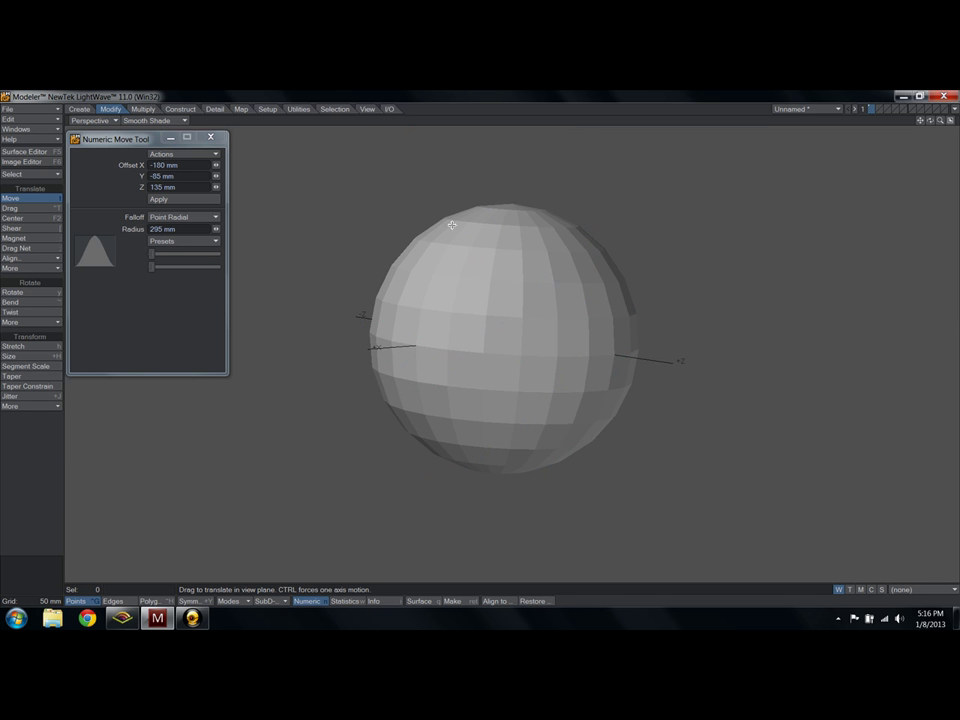
{"action": "left_click_drag", "start_coordinate": [455, 212], "coordinate": [459, 225]}
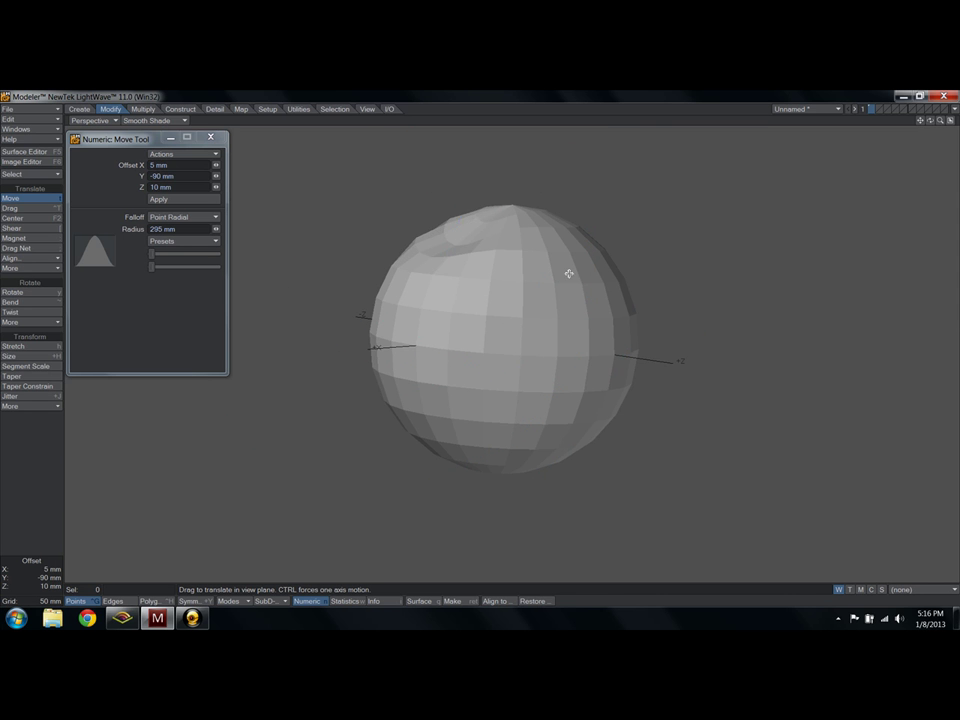
Step: Push two sides of the ball inward using Move with a Point Radial falloff radius of about 680 mm
{"action": "right_click_drag", "start_coordinate": [580, 283], "coordinate": [740, 283]}
{"action": "left_click_drag", "start_coordinate": [583, 357], "coordinate": [521, 362]}
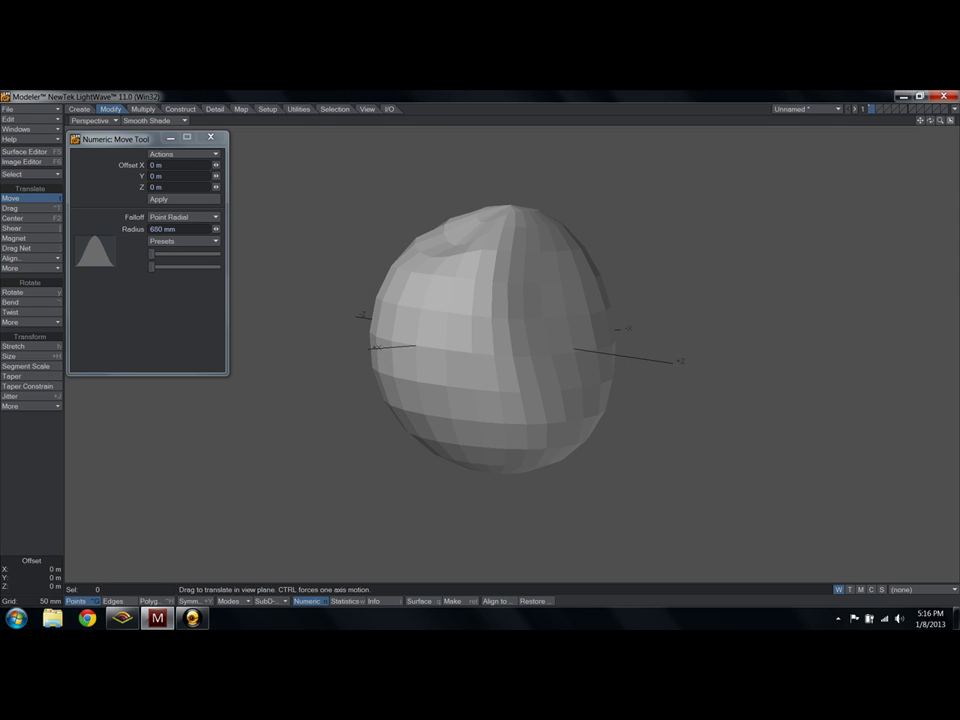
{"action": "left_click_drag", "start_coordinate": [444, 388], "coordinate": [440, 360]}
{"action": "key", "text": "space"}
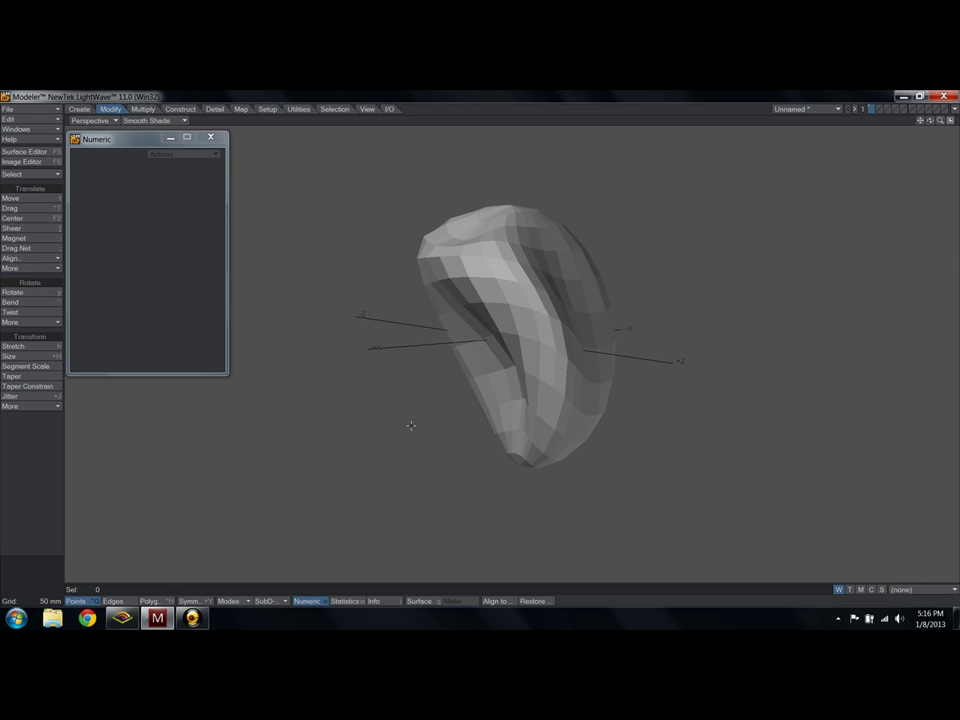
Step: Toggle the deformed ball's subdivision surface preview on and off, and undo all the falloff moves
{"action": "key", "text": "Tab"}
{"action": "key", "text": "Tab"}
{"action": "key", "text": "ctrl+z"}
{"action": "key", "text": "ctrl+z"}
{"action": "key", "text": "ctrl+z"}
{"action": "key", "text": "ctrl+z"}
{"action": "key", "text": "ctrl+z"}
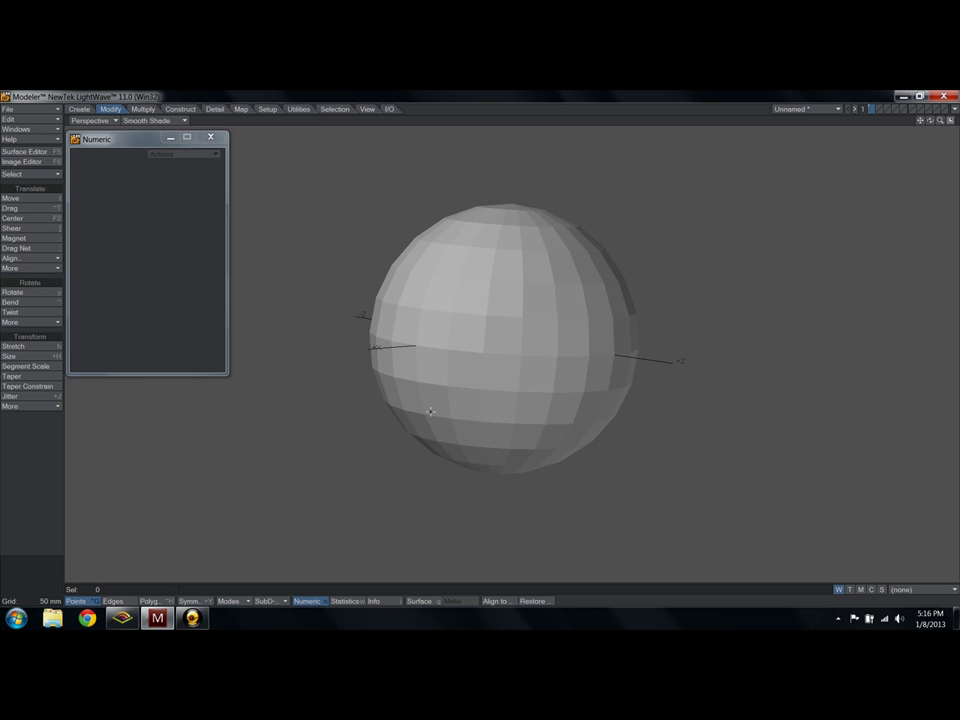
Step: Reset the Move tool's numeric falloff to None and close the numeric settings
{"action": "left_click", "coordinate": [457, 280]}
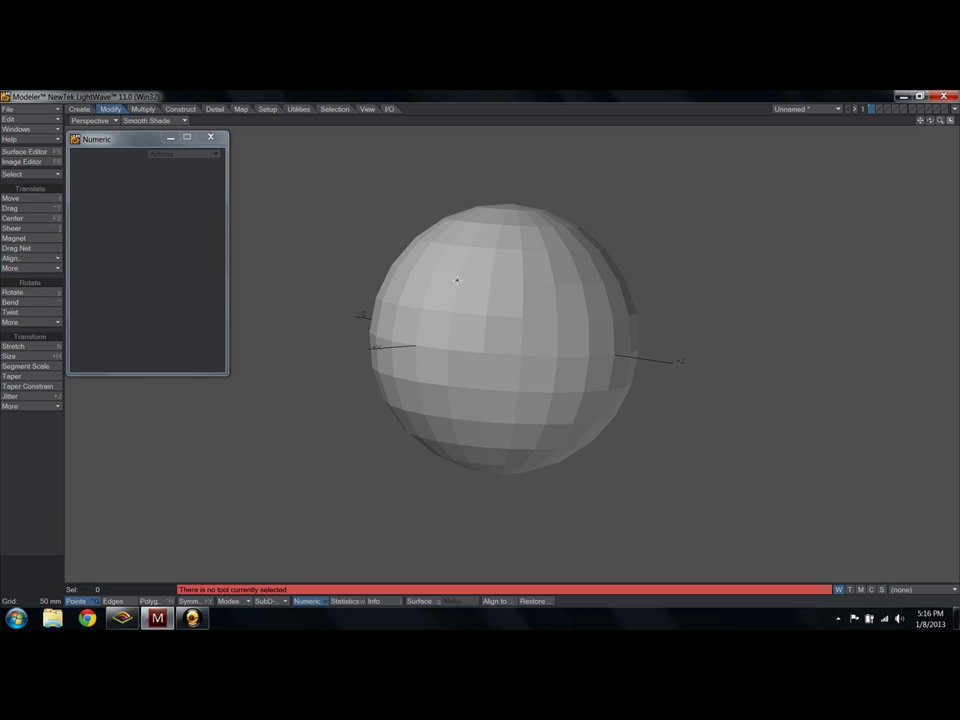
{"action": "left_click", "coordinate": [210, 137]}
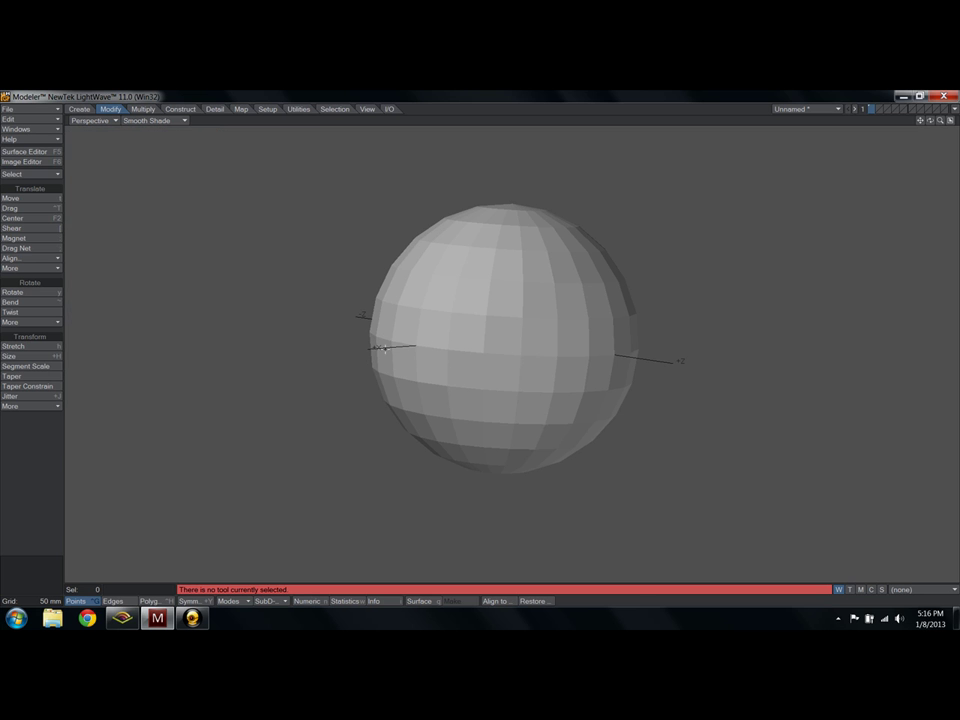
{"action": "key", "text": "t"}
{"action": "key", "text": "n"}
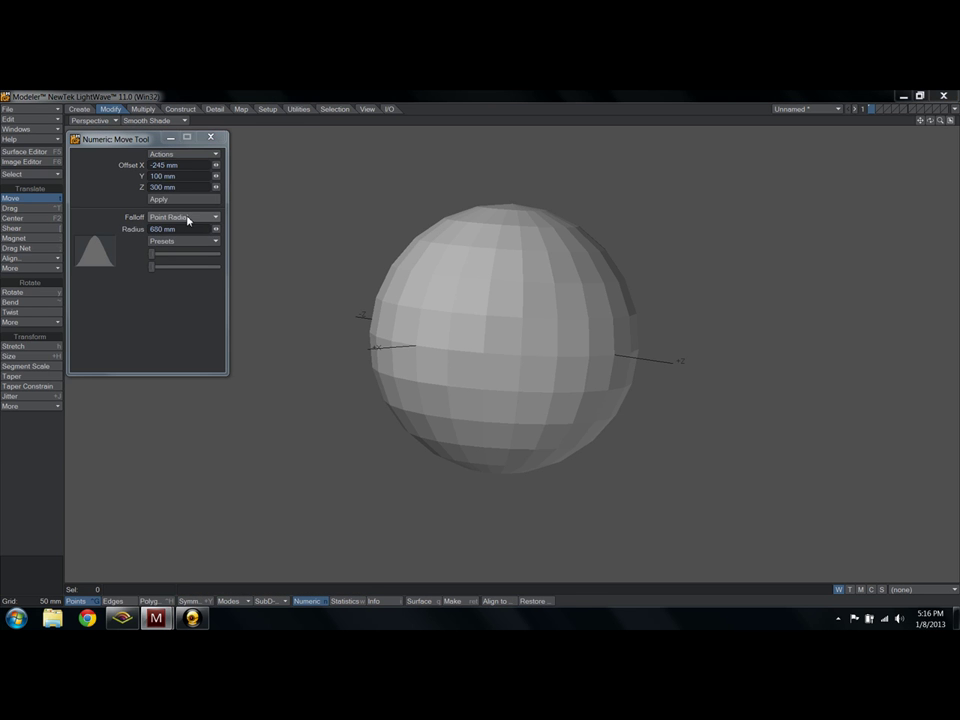
{"action": "left_click", "coordinate": [186, 216]}
{"action": "left_click", "coordinate": [184, 170]}
{"action": "left_click", "coordinate": [210, 137]}
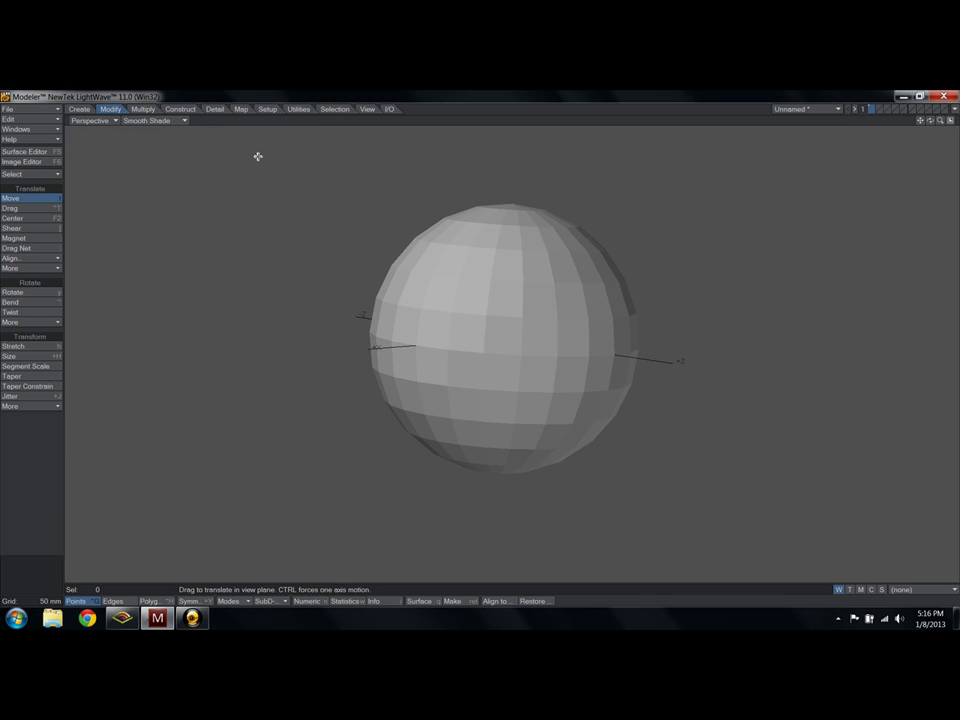
Step: Deactivate the Move tool and switch to polygon selection mode
{"action": "key", "text": "space"}
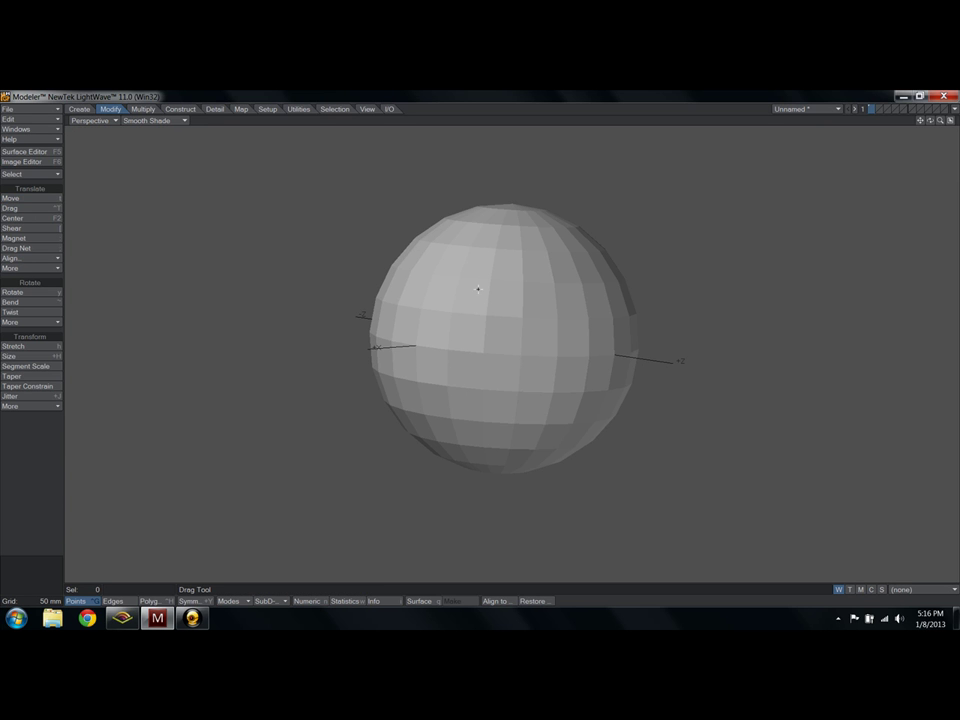
{"action": "key", "text": "ctrl+h"}
{"action": "key", "text": "ctrl+j"}
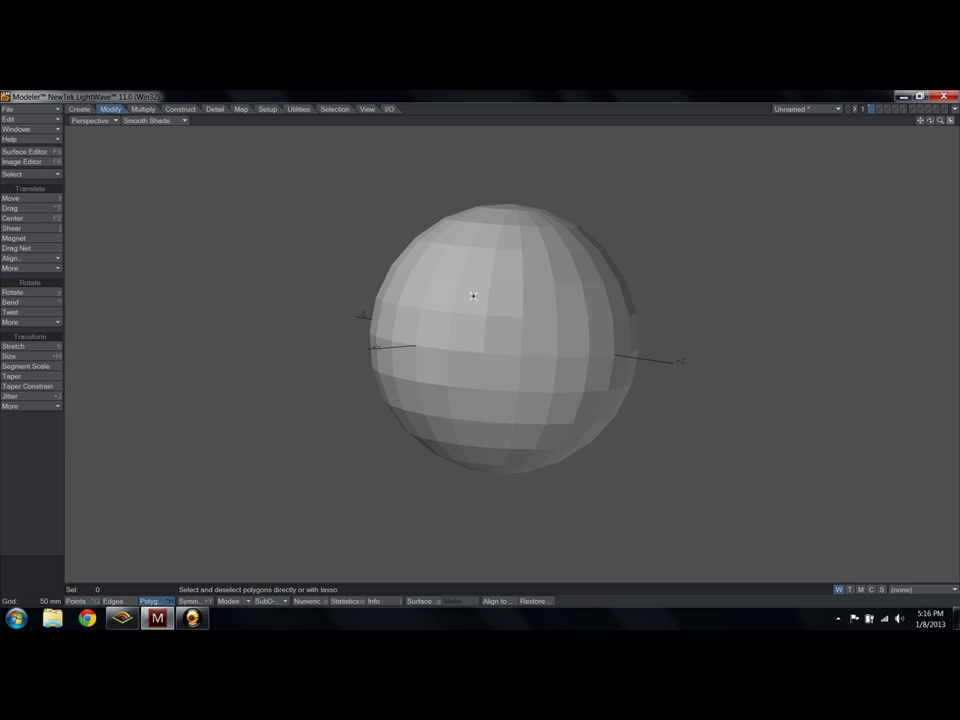
Step: Move the whole ball slightly in the view plane, undo the move and leave the Move tool
{"action": "key", "text": "t"}
{"action": "mouse_move", "coordinate": [390, 259]}
{"action": "left_mouse_down"}
{"action": "mouse_move", "coordinate": [382, 344]}
{"action": "mouse_move", "coordinate": [495, 290]}
{"action": "mouse_move", "coordinate": [398, 267]}
{"action": "left_mouse_up"}
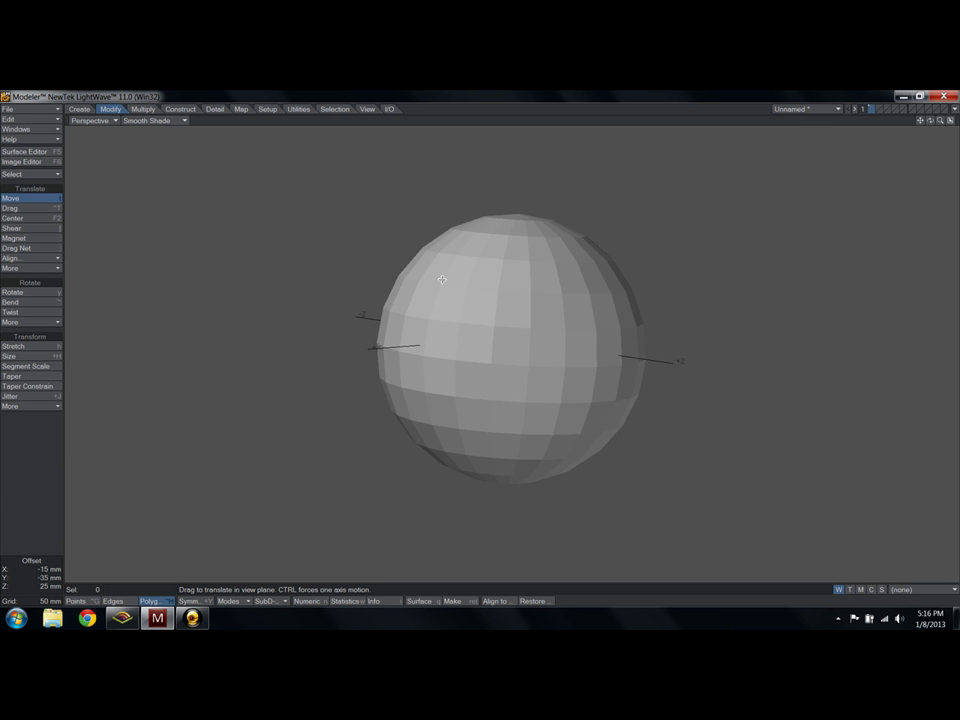
{"action": "key", "text": "ctrl+z"}
{"action": "key", "text": "space"}
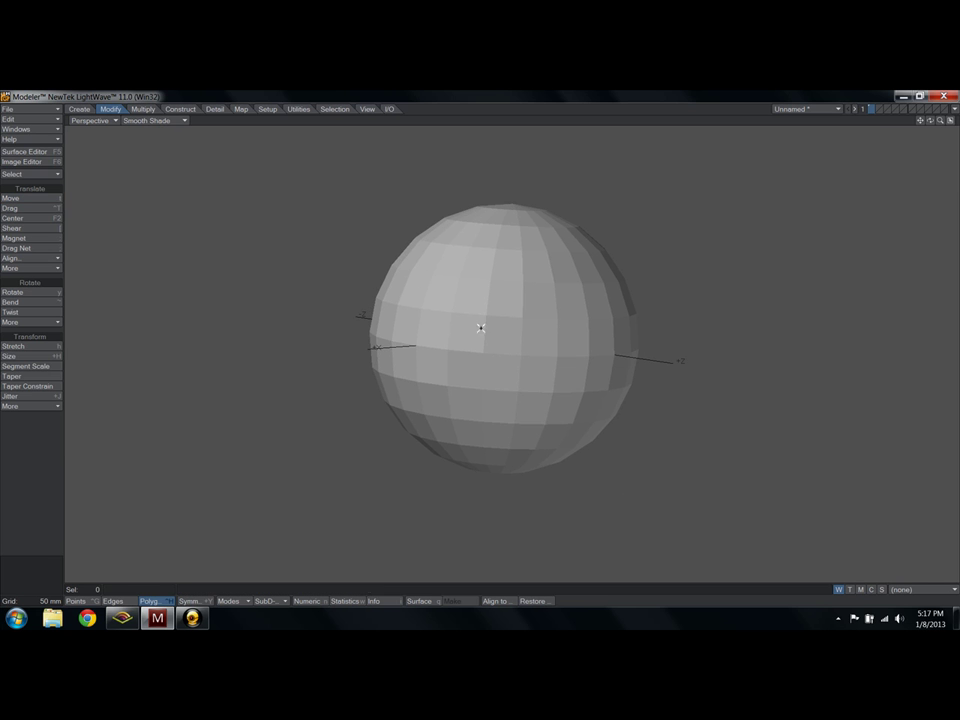
Step: Select a single polygon on the front of the ball, try the Move tool on it, and clear the selection
{"action": "left_click", "coordinate": [478, 345]}
{"action": "key", "text": "t"}
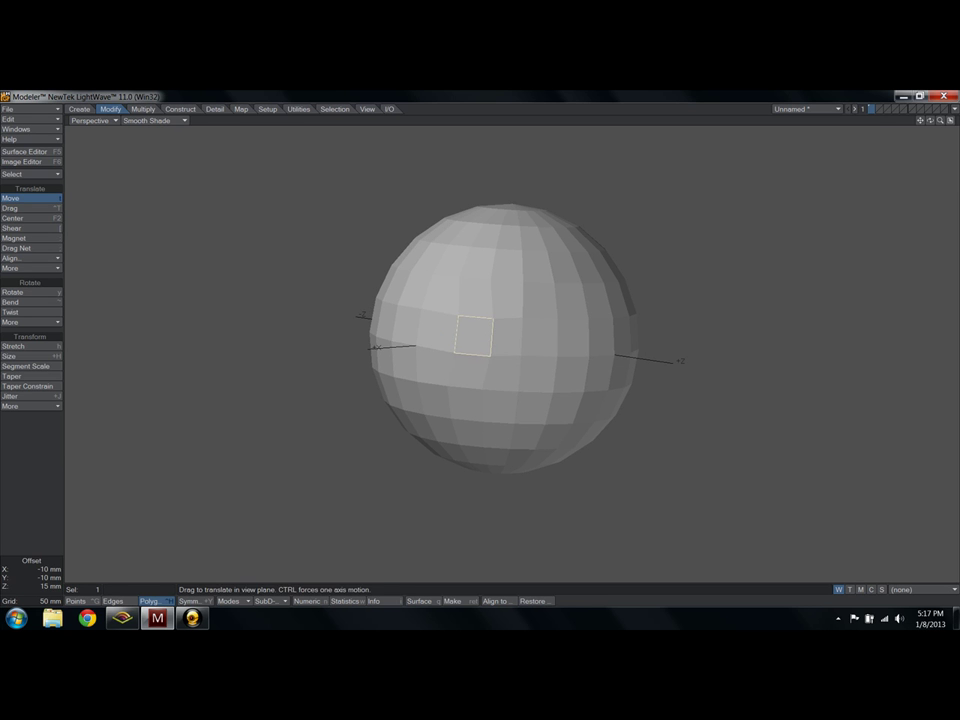
{"action": "key", "text": "slash"}
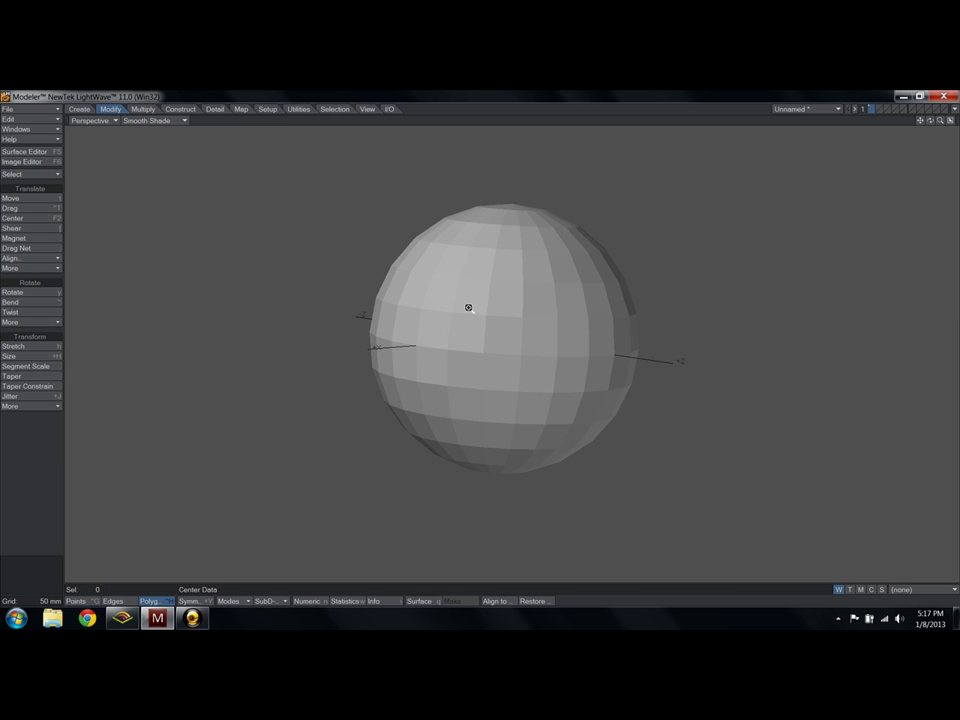
Step: Fit the ball in the view, try the Drag tool on its surface, and switch to point selection mode
{"action": "key", "text": "a"}
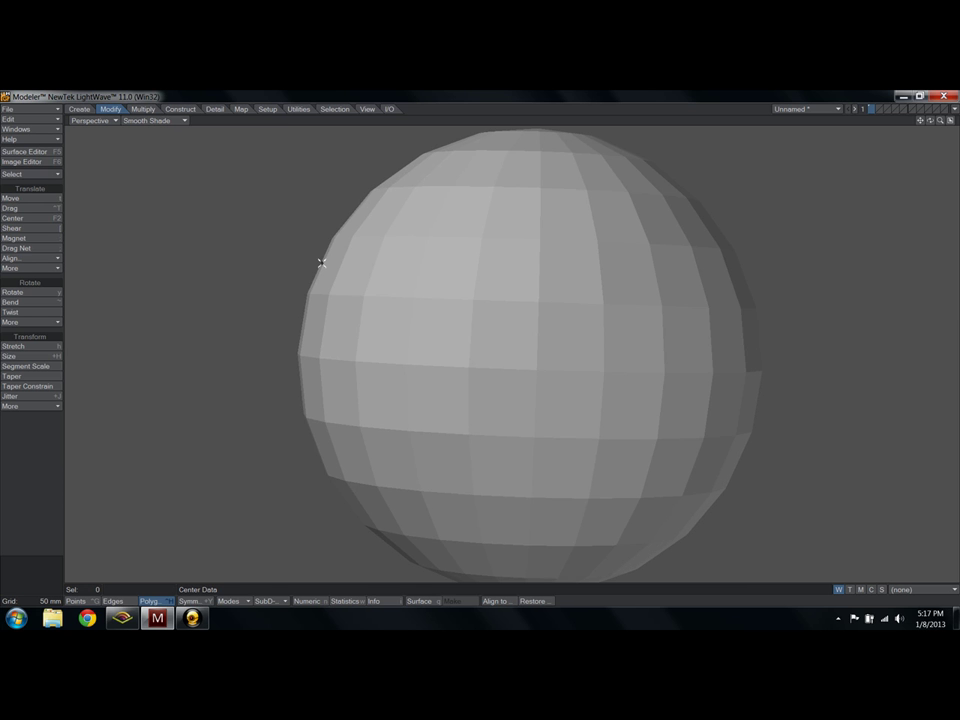
{"action": "left_click", "coordinate": [28, 208]}
{"action": "left_click_drag", "start_coordinate": [522, 275], "coordinate": [511, 279]}
{"action": "key", "text": "space"}
{"action": "key", "text": "ctrl+g"}
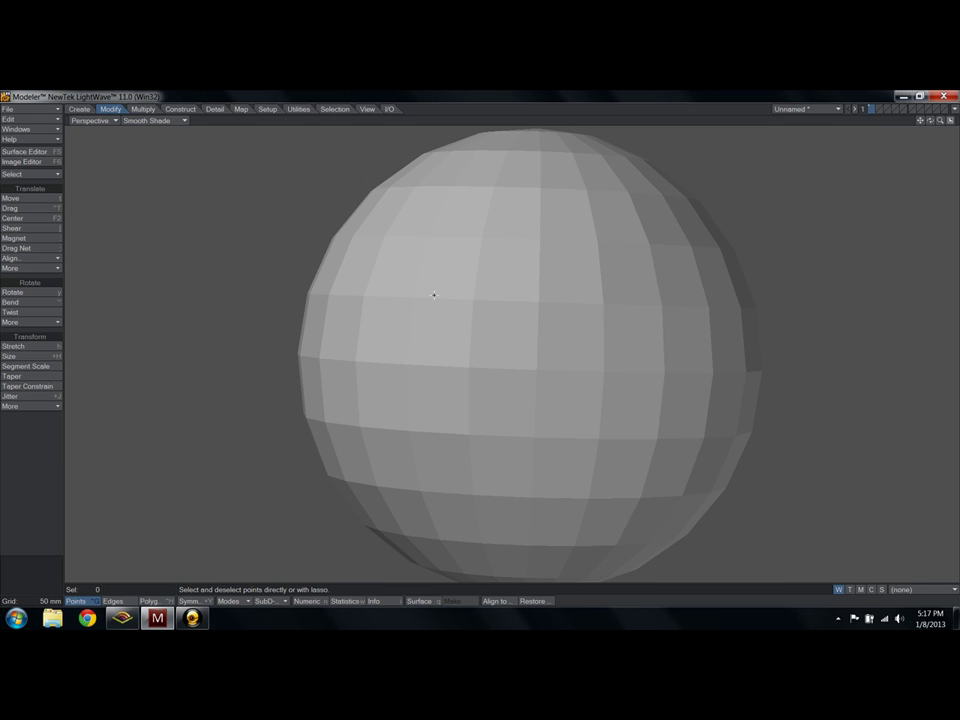
Step: Use the Drag tool to pull individual points across the front of the ball and distort its polygons
{"action": "left_click", "coordinate": [28, 208]}
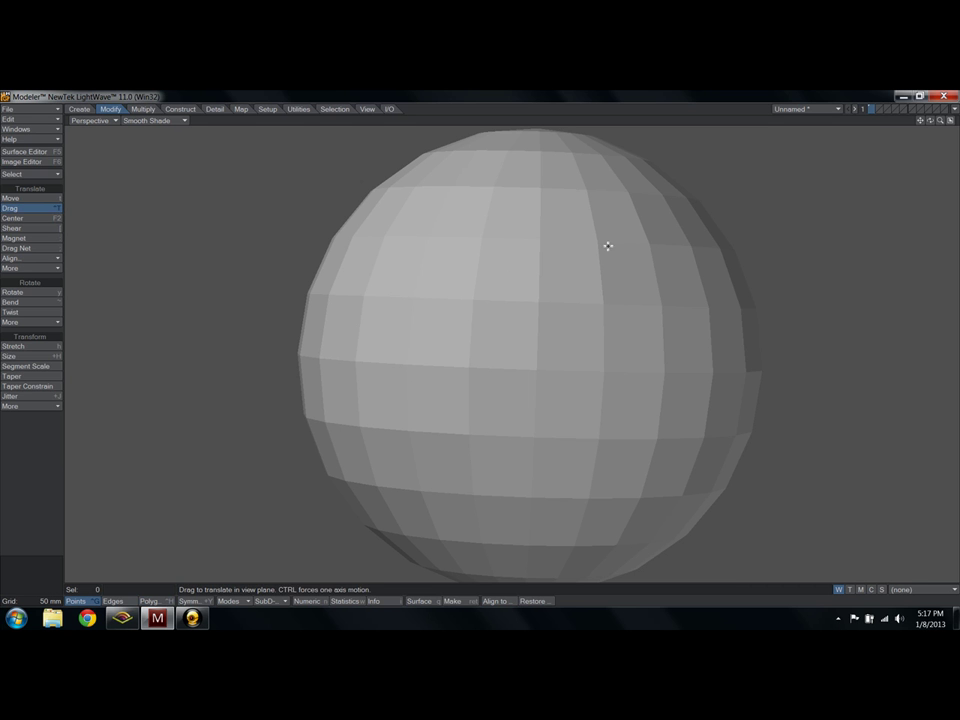
{"action": "left_click_drag", "start_coordinate": [618, 241], "coordinate": [653, 246]}
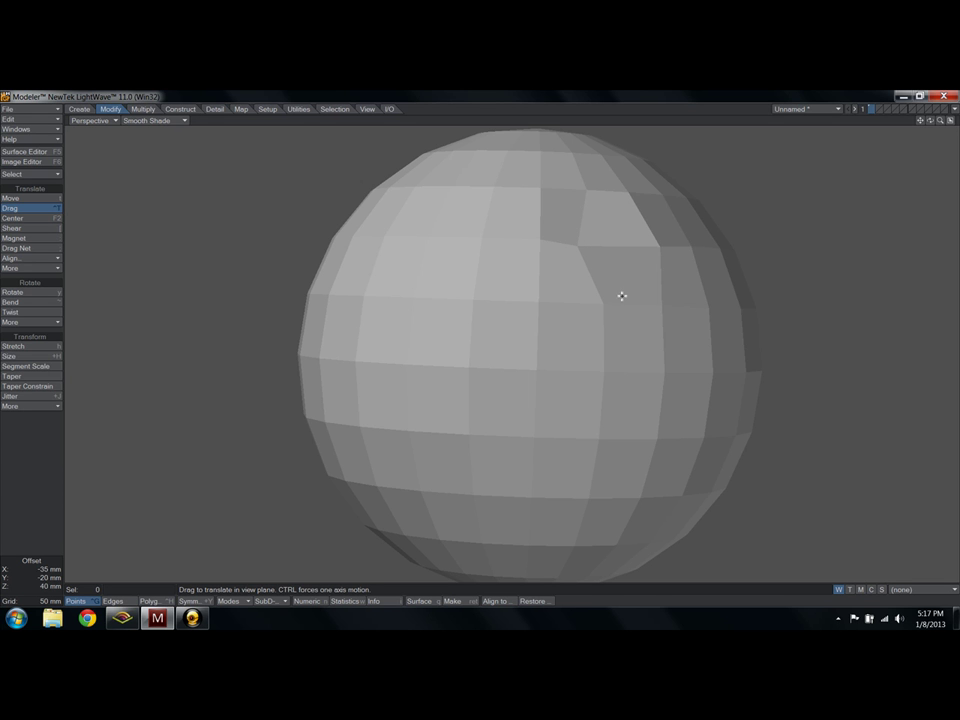
{"action": "left_click_drag", "start_coordinate": [541, 302], "coordinate": [573, 317]}
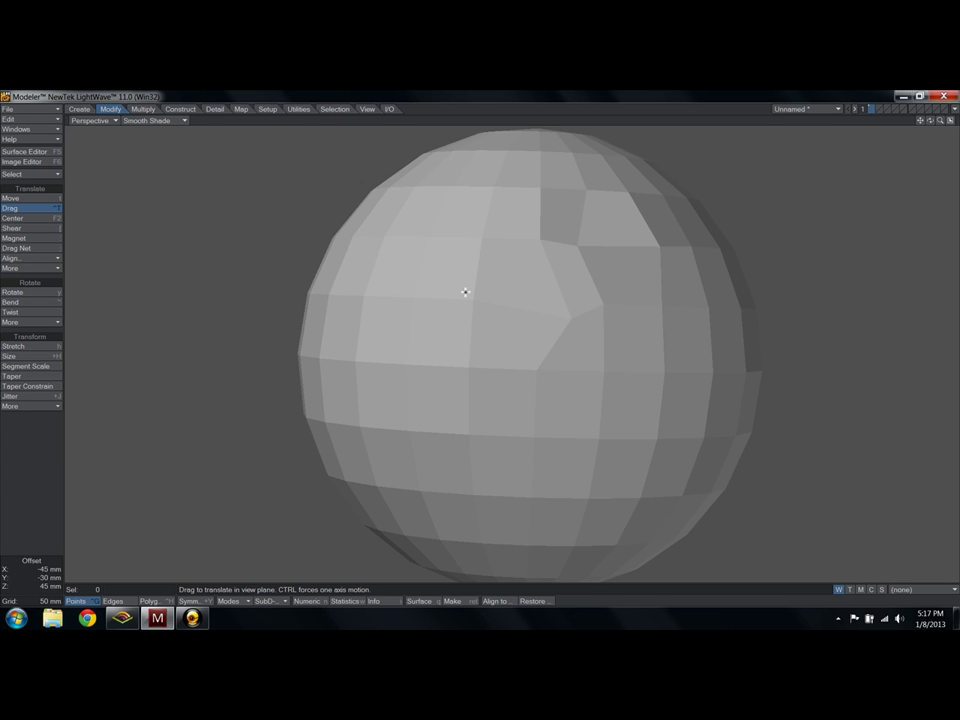
{"action": "left_click_drag", "start_coordinate": [474, 300], "coordinate": [491, 306]}
{"action": "left_click_drag", "start_coordinate": [668, 375], "coordinate": [656, 375]}
{"action": "mouse_move", "coordinate": [356, 360]}
{"action": "left_mouse_down"}
{"action": "mouse_move", "coordinate": [408, 360]}
{"action": "mouse_move", "coordinate": [368, 362]}
{"action": "left_mouse_up"}
{"action": "mouse_move", "coordinate": [326, 296]}
{"action": "left_mouse_down"}
{"action": "mouse_move", "coordinate": [340, 296]}
{"action": "mouse_move", "coordinate": [326, 298]}
{"action": "left_mouse_up"}
{"action": "left_click_drag", "start_coordinate": [470, 434], "coordinate": [600, 439]}
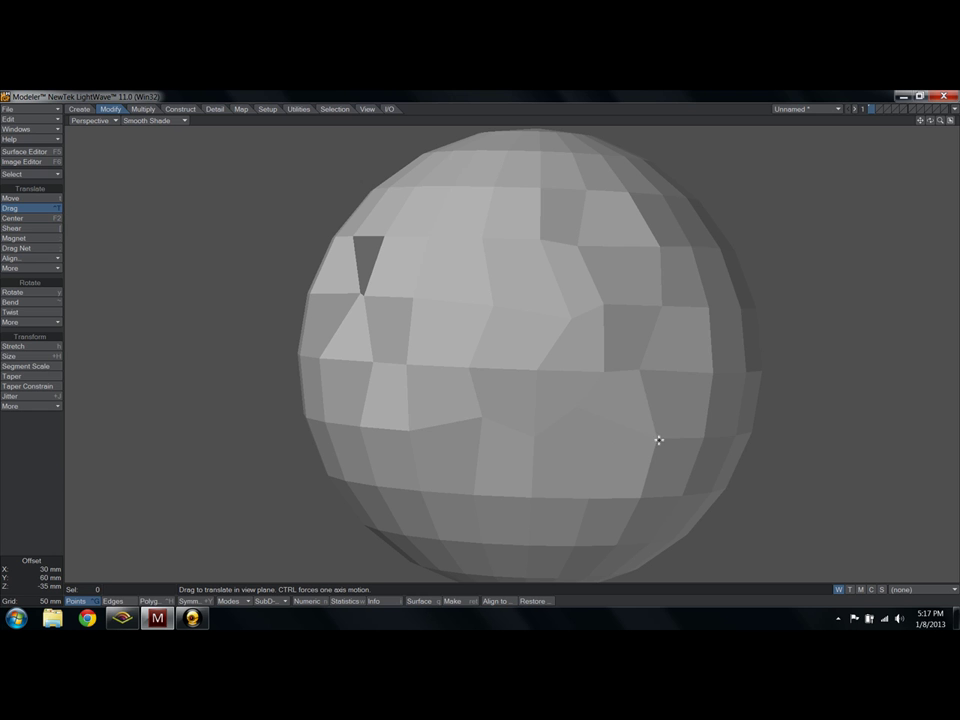
{"action": "left_click_drag", "start_coordinate": [658, 439], "coordinate": [711, 444]}
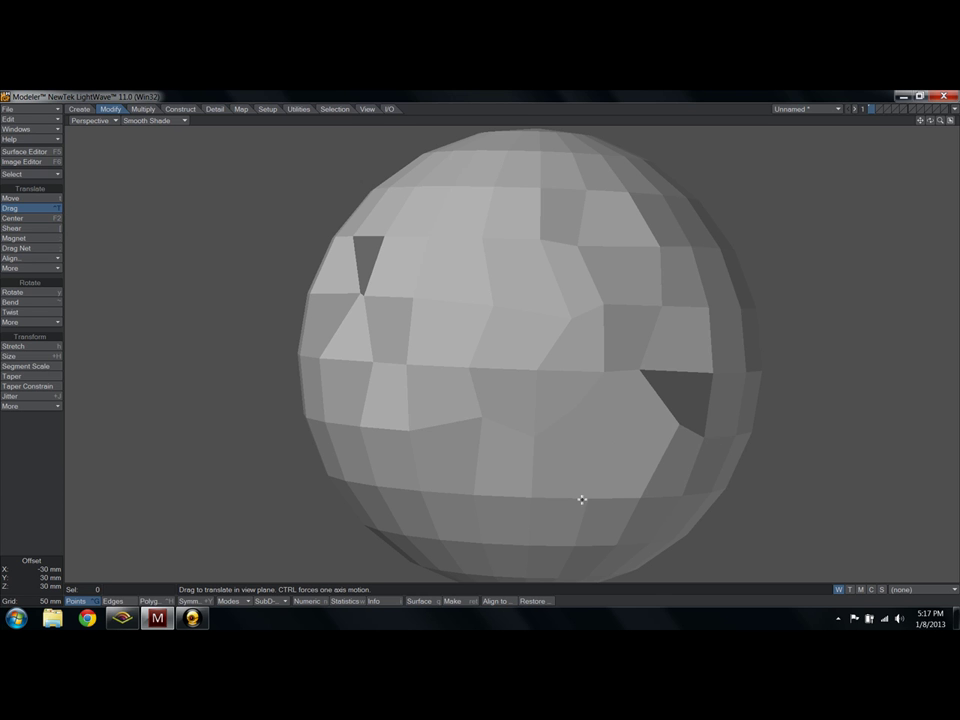
{"action": "left_click_drag", "start_coordinate": [579, 501], "coordinate": [580, 425]}
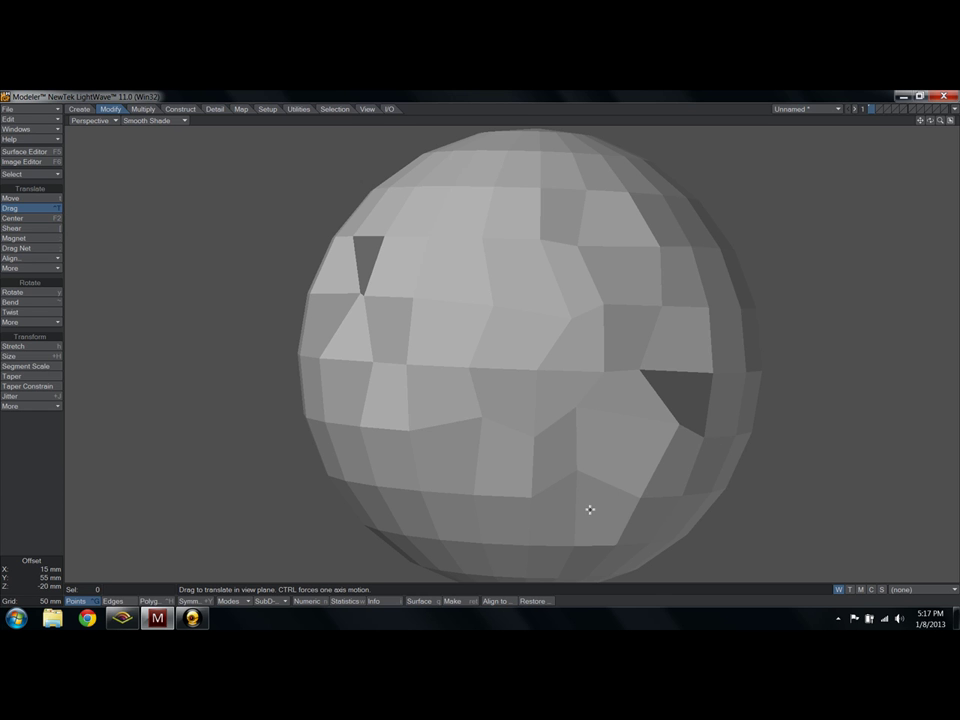
Step: Undo all the point drags on the ball and deactivate the Drag tool
{"action": "key", "text": "u"}
{"action": "key", "text": "u"}
{"action": "key", "text": "u"}
{"action": "key", "text": "u"}
{"action": "key", "text": "u"}
{"action": "key", "text": "u"}
{"action": "key", "text": "u"}
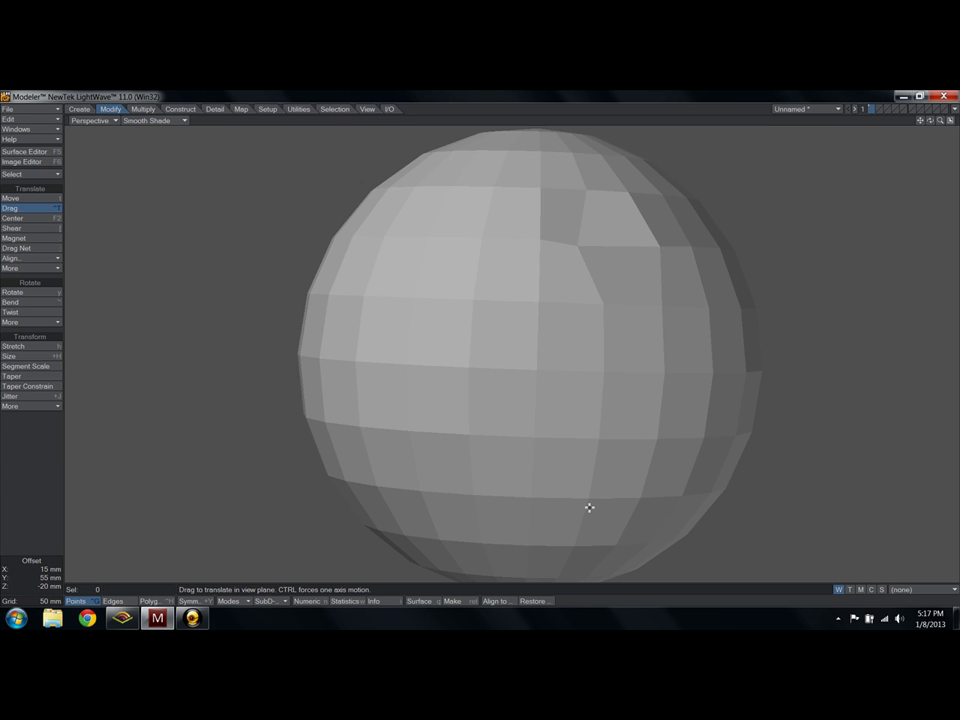
{"action": "key", "text": "u"}
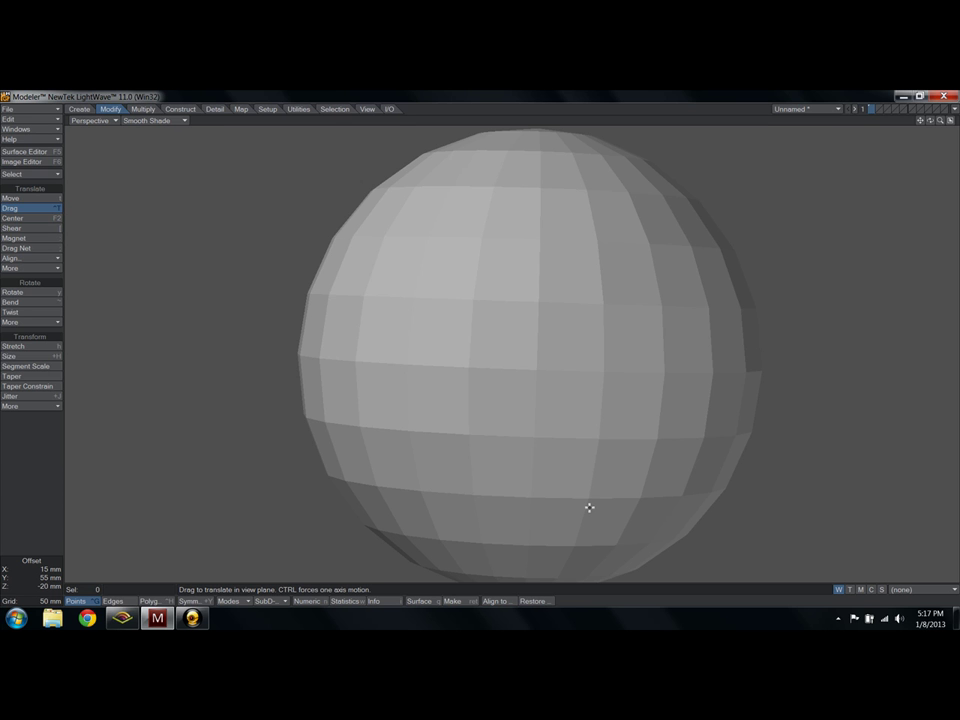
{"action": "key", "text": "space"}
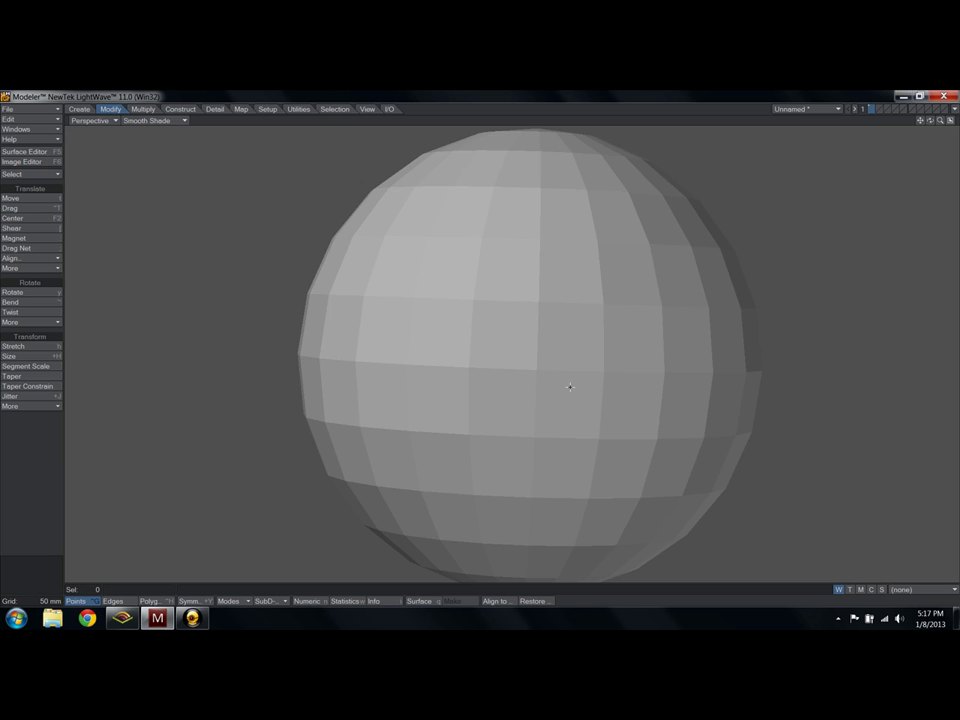
Step: Delete the ball and create an Angular gear on the Z axis with 15 teeth, inner radius 700 mm, outer radius 1 m and thickness 500 mm
{"action": "key", "text": "Delete"}
{"action": "left_click", "coordinate": [74, 109]}
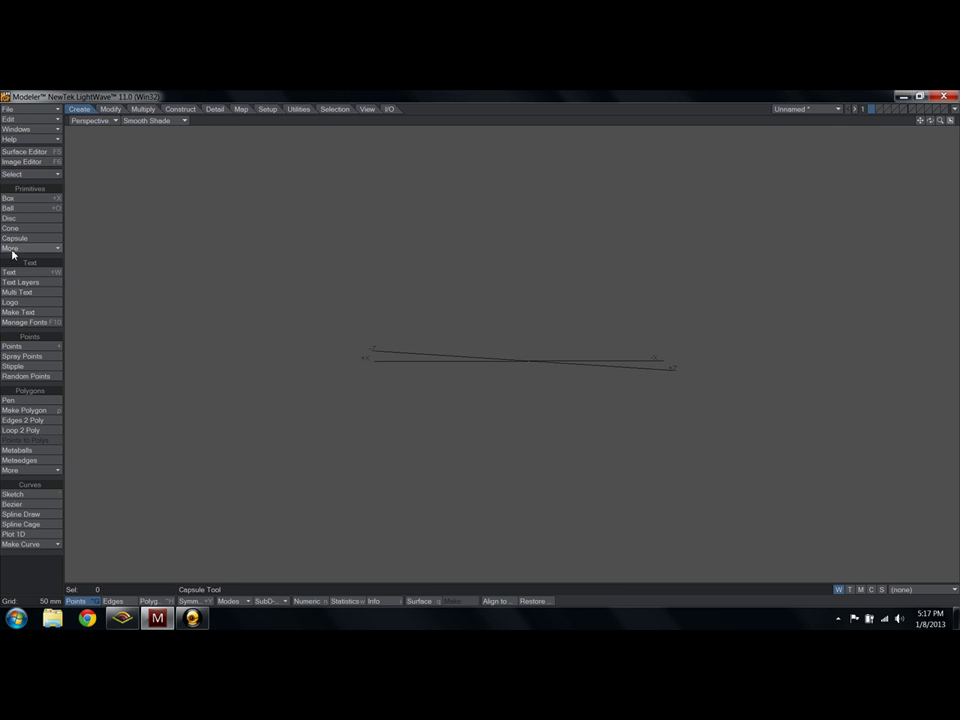
{"action": "left_click", "coordinate": [14, 248]}
{"action": "left_click", "coordinate": [22, 251]}
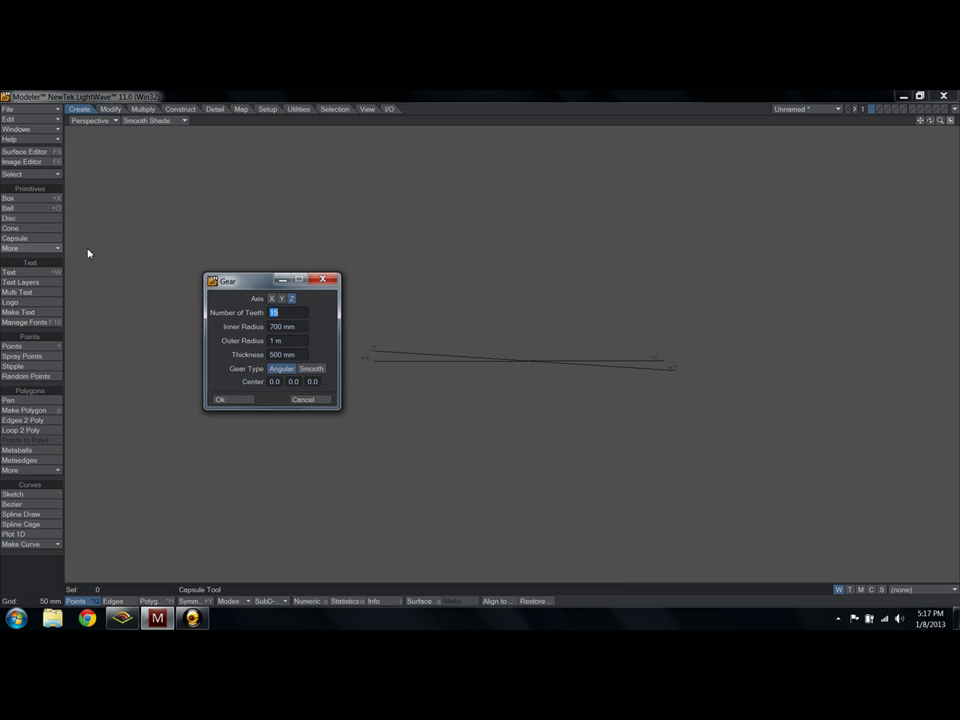
{"action": "key", "text": "Return"}
{"action": "key", "text": "a"}
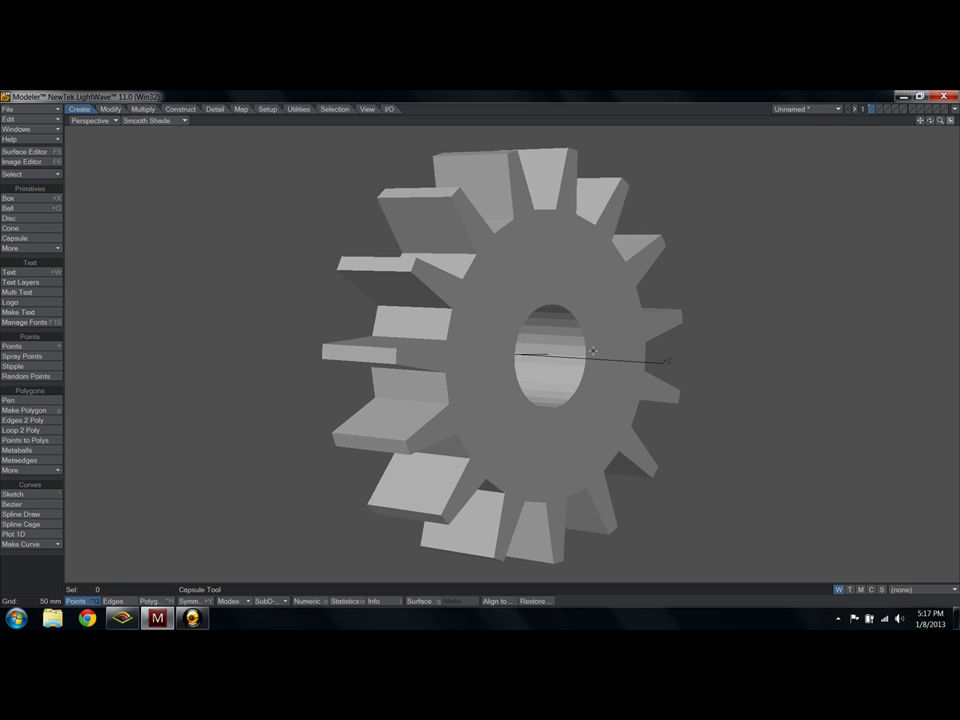
{"action": "left_click_drag", "start_coordinate": [593, 350], "coordinate": [550, 402], "text": "alt"}
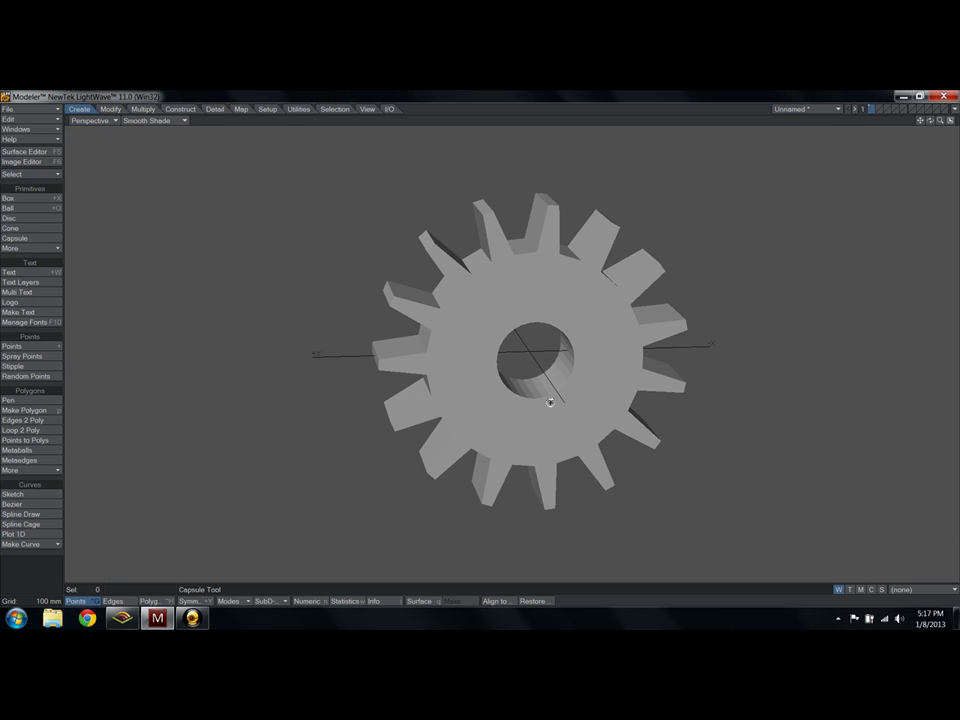
Step: Open the Rotate tool's numeric settings, drop the tool and center the gear at the origin
{"action": "left_click", "coordinate": [110, 109]}
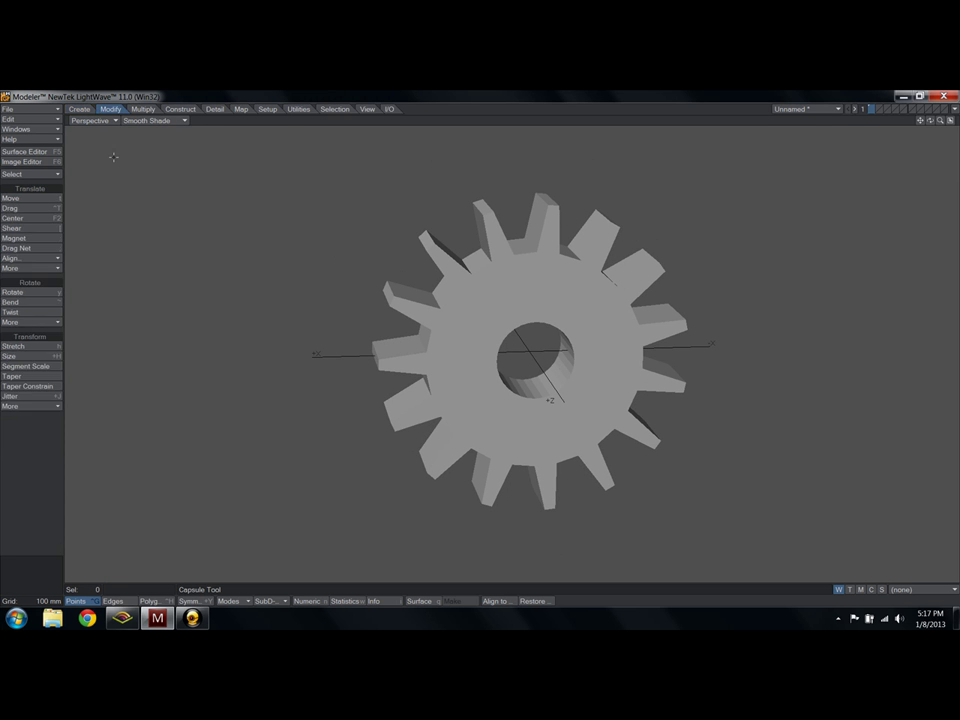
{"action": "left_click", "coordinate": [50, 294]}
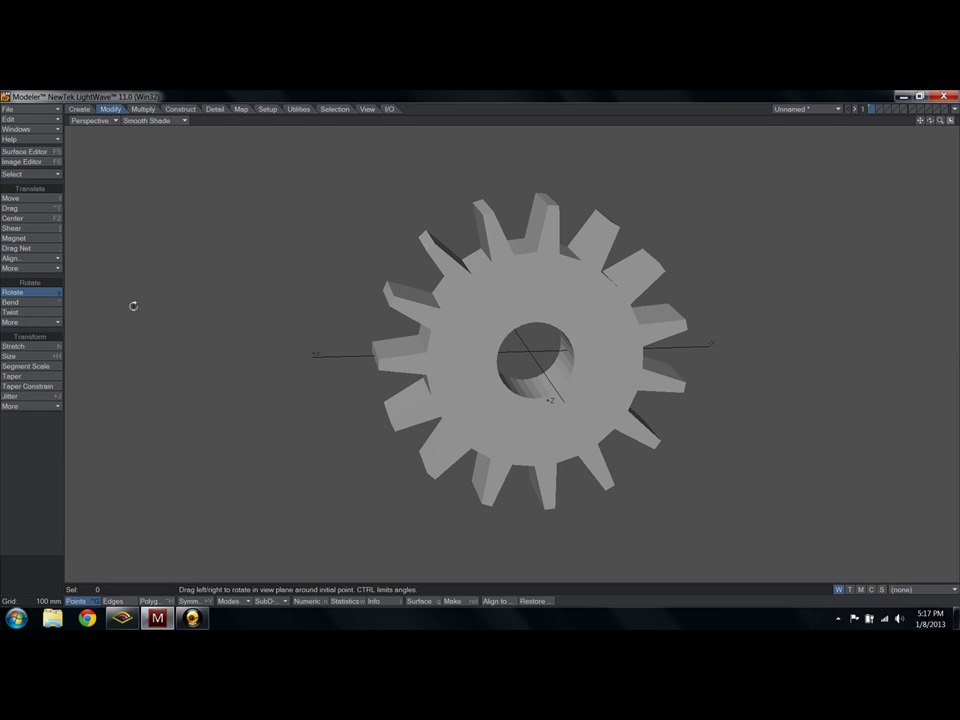
{"action": "key", "text": "n"}
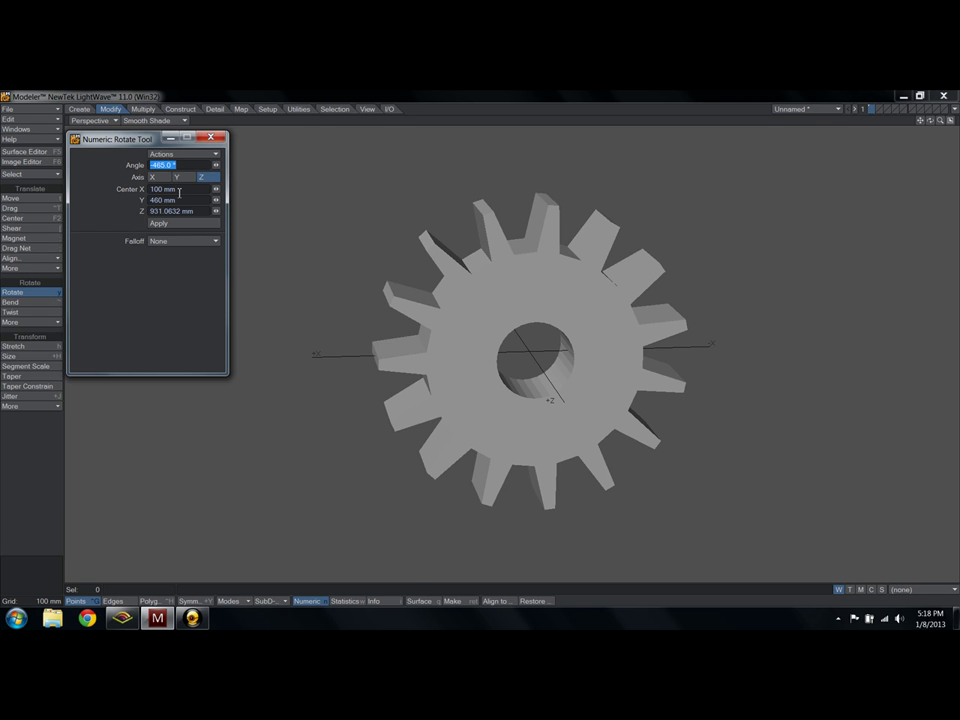
{"action": "key", "text": "space"}
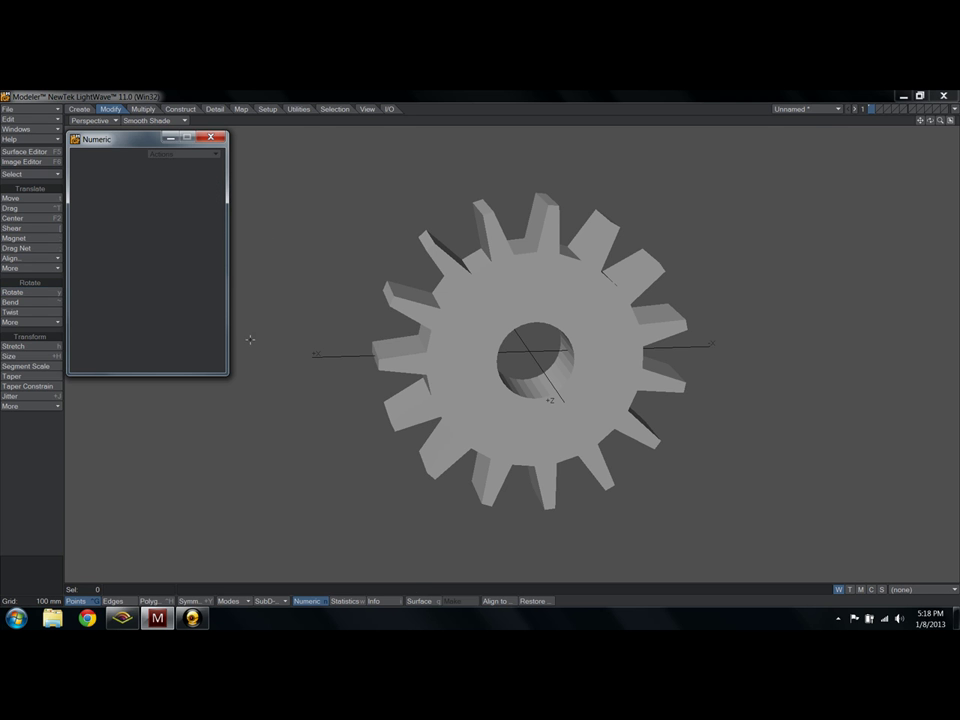
{"action": "key", "text": "F2"}
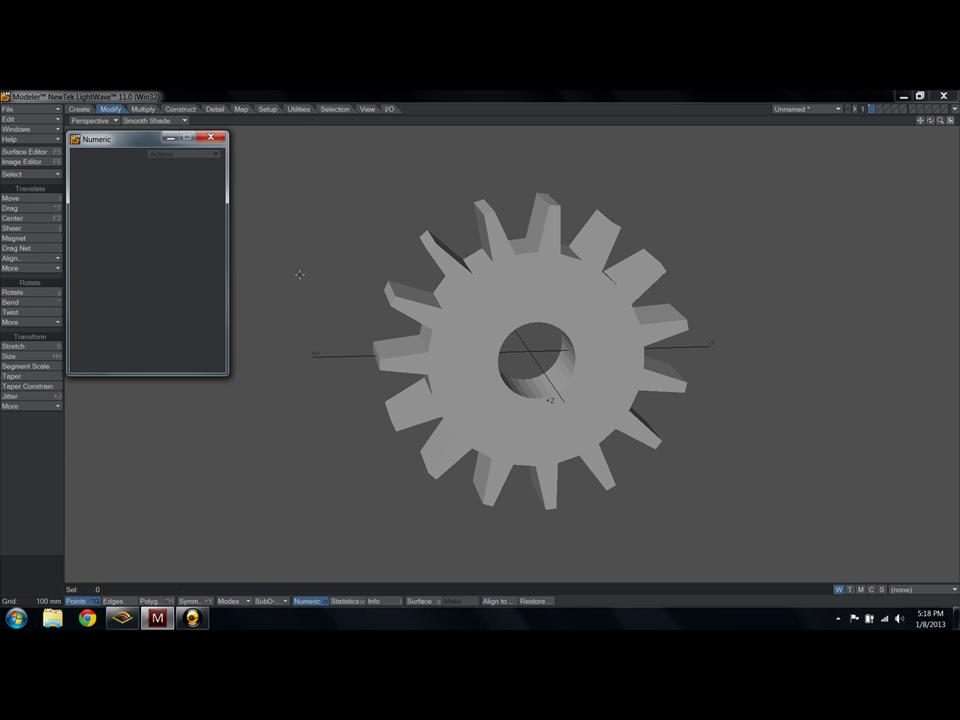
Step: Rotate the gear repeatedly by 15° about the Z axis, around the center 100 mm, 460 mm, 931.0632 mm
{"action": "left_click", "coordinate": [79, 109]}
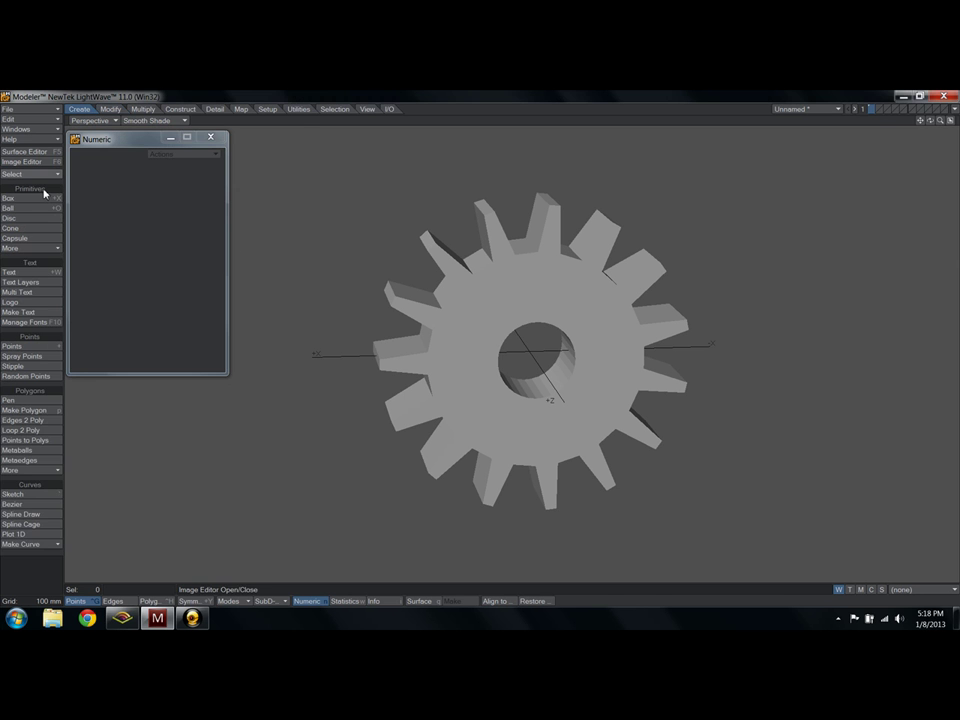
{"action": "left_click", "coordinate": [106, 112]}
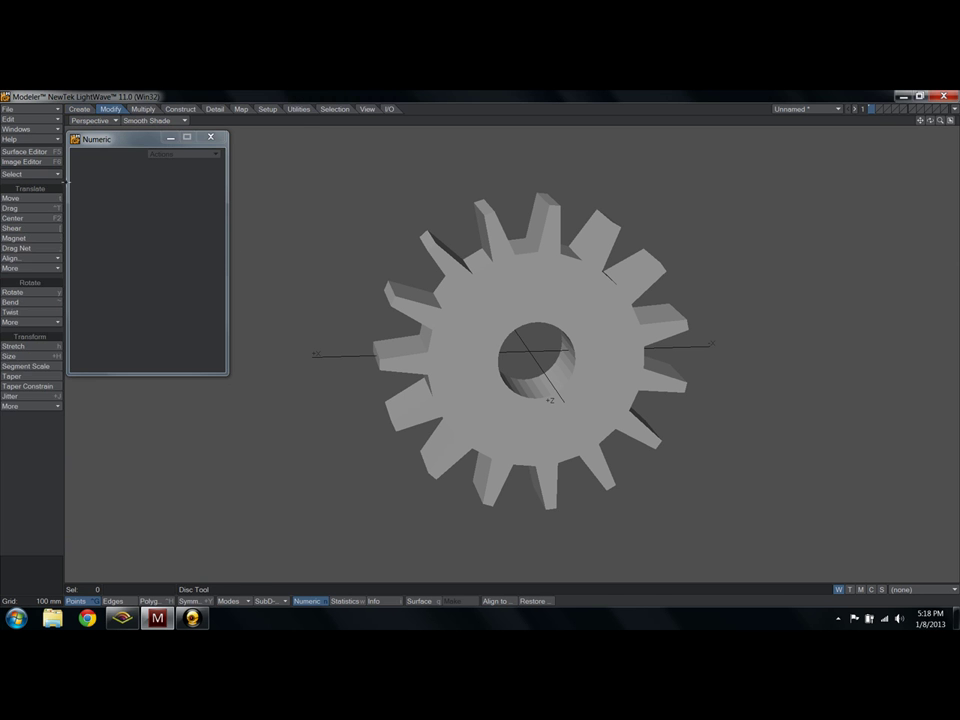
{"action": "left_click", "coordinate": [15, 292]}
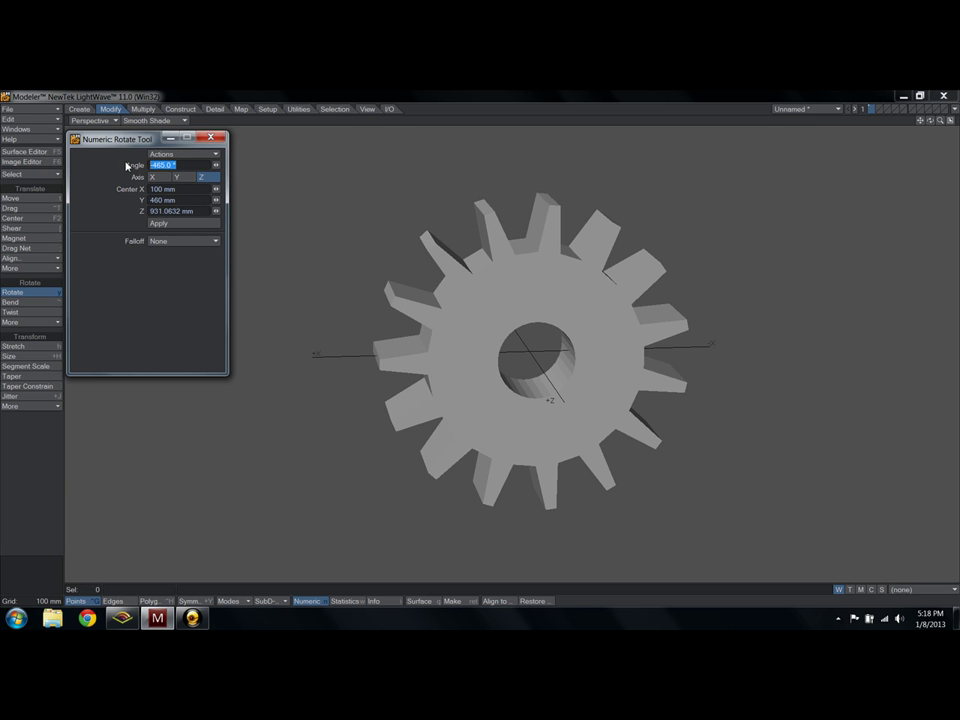
{"action": "type", "text": "15"}
{"action": "key", "text": "Return"}
{"action": "left_click", "coordinate": [173, 227]}
{"action": "left_click", "coordinate": [173, 227]}
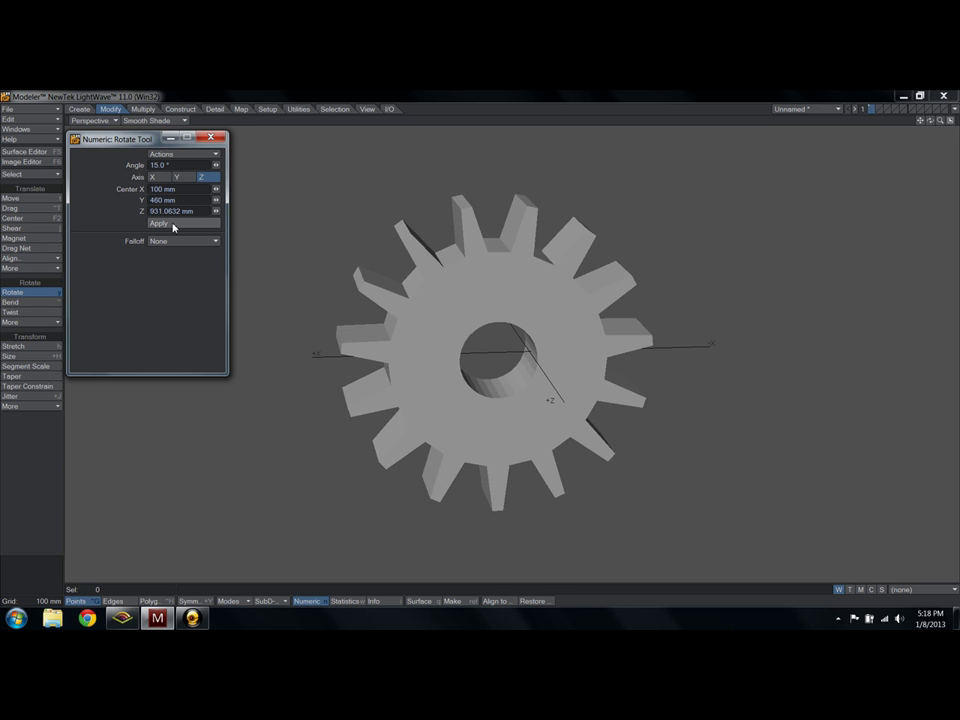
{"action": "left_click", "coordinate": [173, 227]}
{"action": "left_click", "coordinate": [173, 227]}
{"action": "left_click", "coordinate": [173, 227]}
{"action": "left_click", "coordinate": [173, 227]}
{"action": "left_click", "coordinate": [173, 227]}
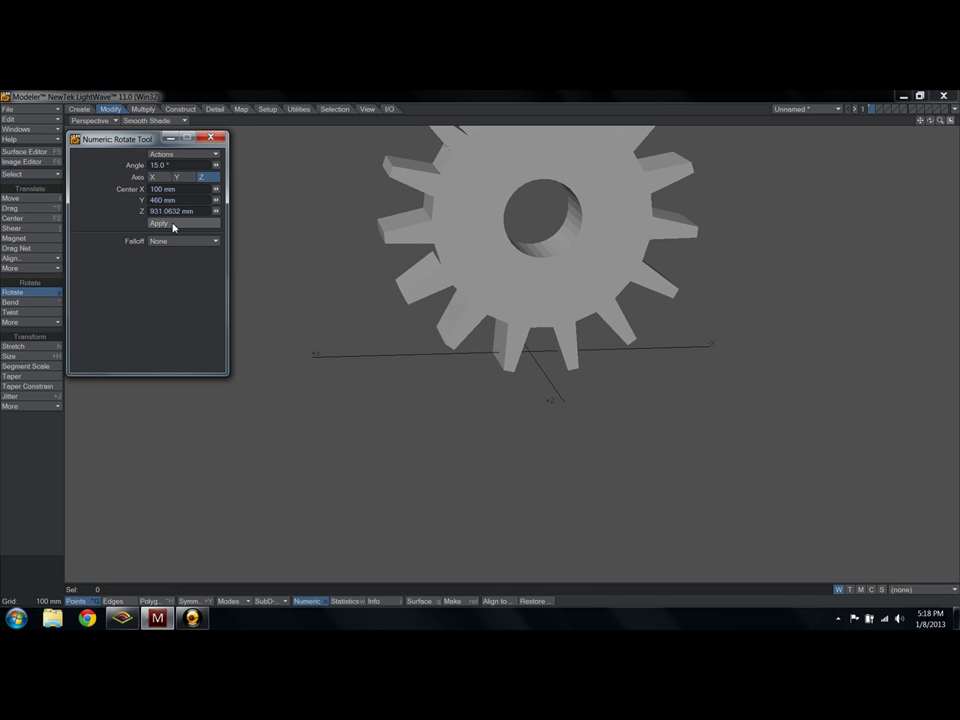
{"action": "left_click", "coordinate": [173, 227]}
{"action": "left_click", "coordinate": [173, 227]}
{"action": "left_click", "coordinate": [173, 227]}
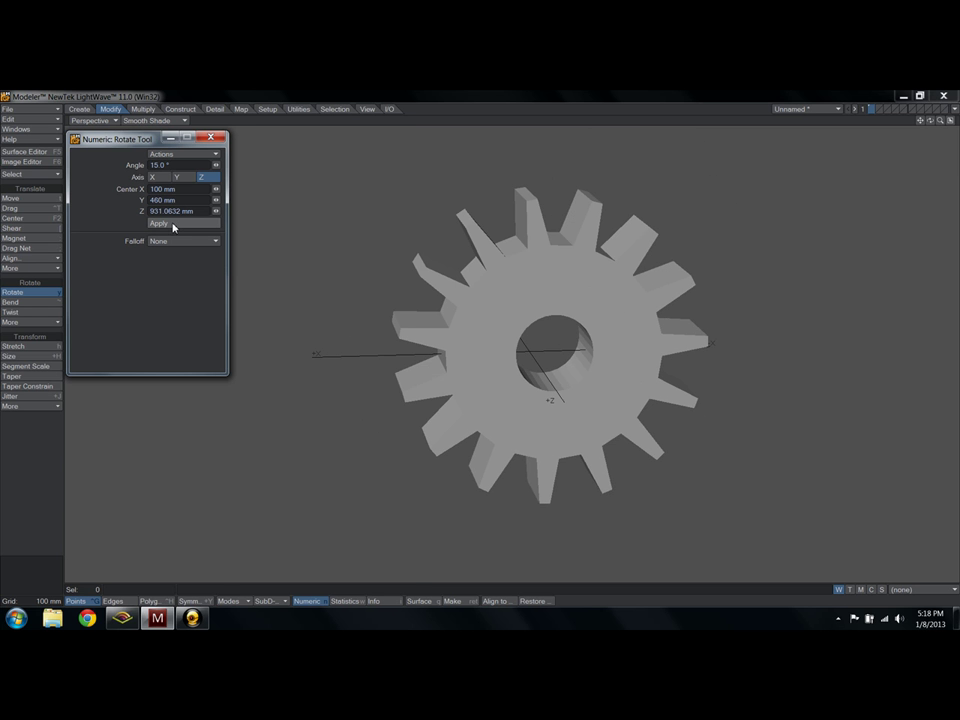
{"action": "left_click", "coordinate": [182, 226]}
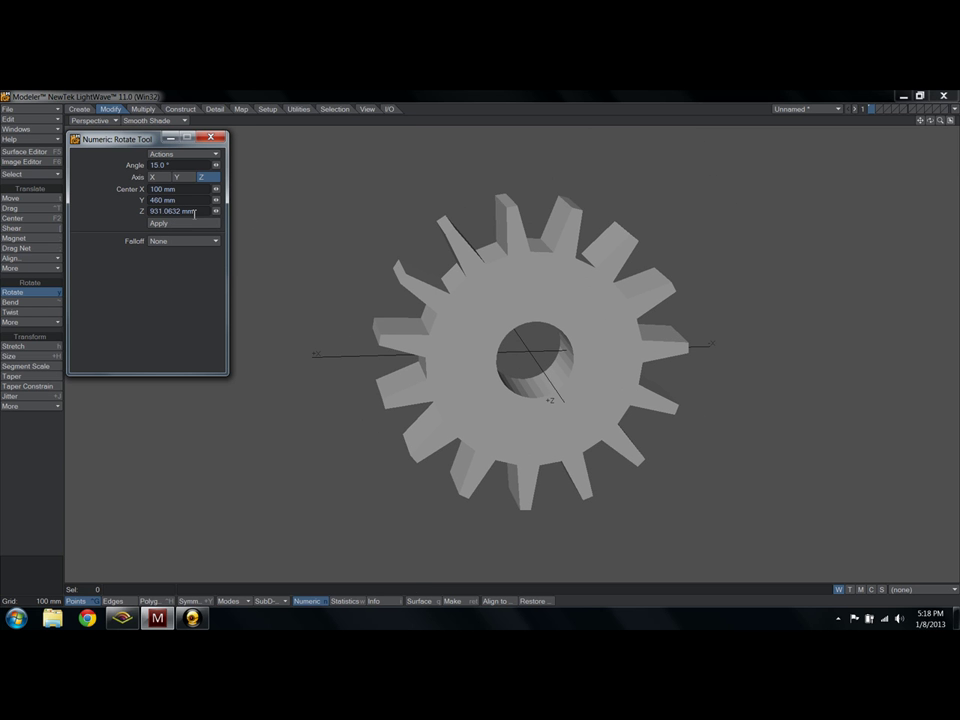
Step: Set the rotation center to 0 on X, Y and Z, and apply the 15° Z-axis rotation to the gear
{"action": "left_click", "coordinate": [162, 189]}
{"action": "type", "text": "0"}
{"action": "key", "text": "Tab"}
{"action": "type", "text": "0"}
{"action": "key", "text": "Tab"}
{"action": "type", "text": "0"}
{"action": "left_click", "coordinate": [178, 223]}
{"action": "left_click", "coordinate": [179, 227]}
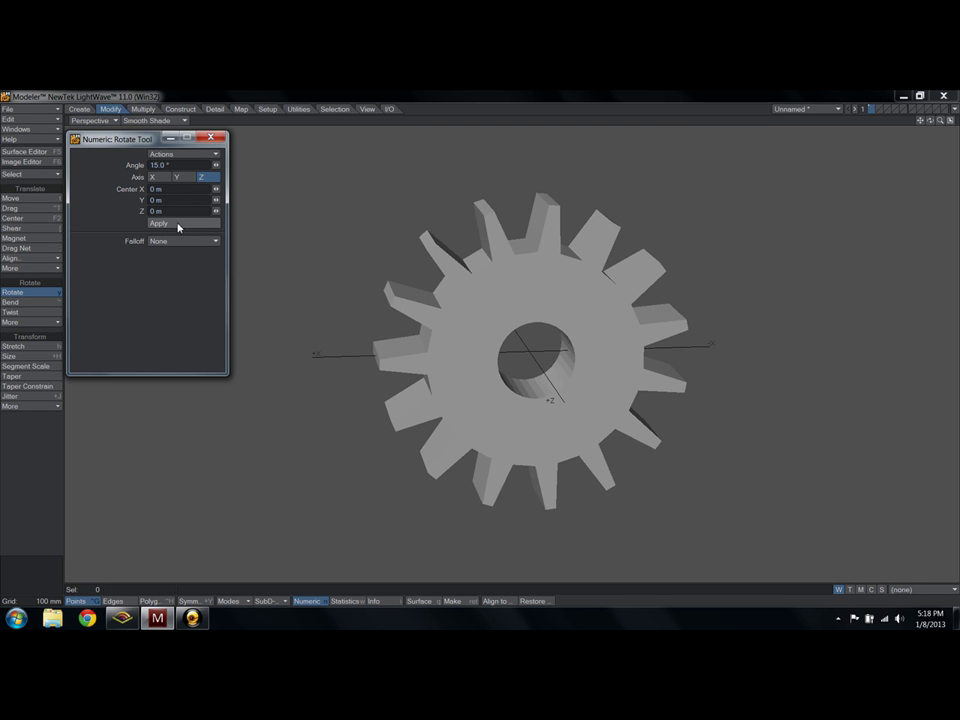
Step: Rotate the gear about the Y axis around the origin in repeated 15° increments
{"action": "left_click", "coordinate": [177, 177]}
{"action": "left_click", "coordinate": [179, 226]}
{"action": "left_click", "coordinate": [180, 225]}
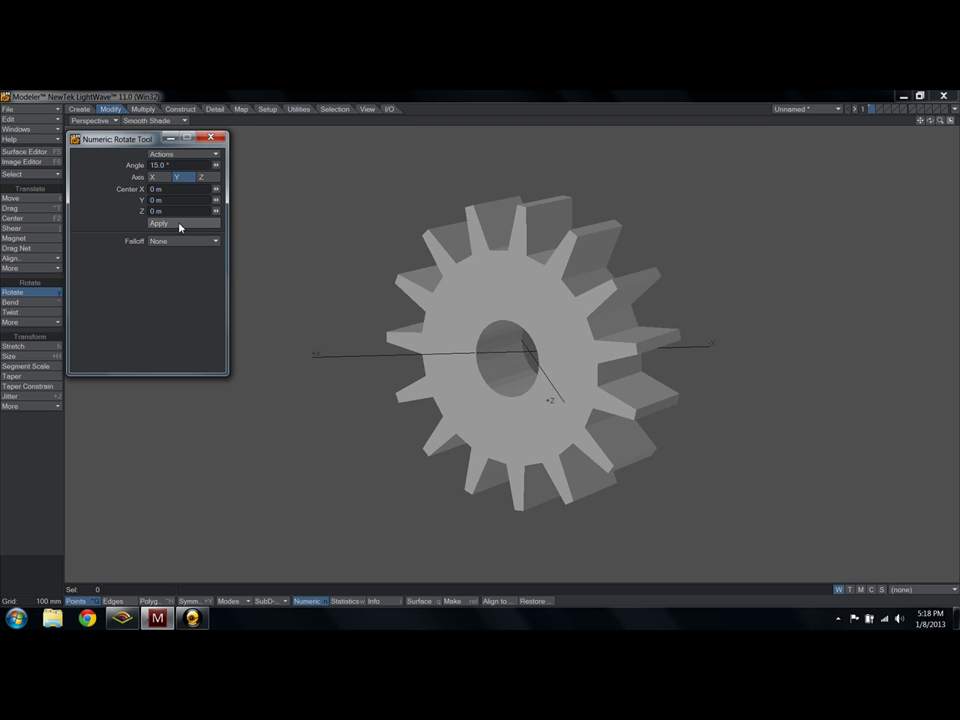
{"action": "left_click", "coordinate": [180, 225]}
{"action": "left_click", "coordinate": [180, 225]}
Step: Rotate the gear about the X axis around the origin in repeated 15° increments
{"action": "left_click", "coordinate": [153, 177]}
{"action": "left_click", "coordinate": [172, 227]}
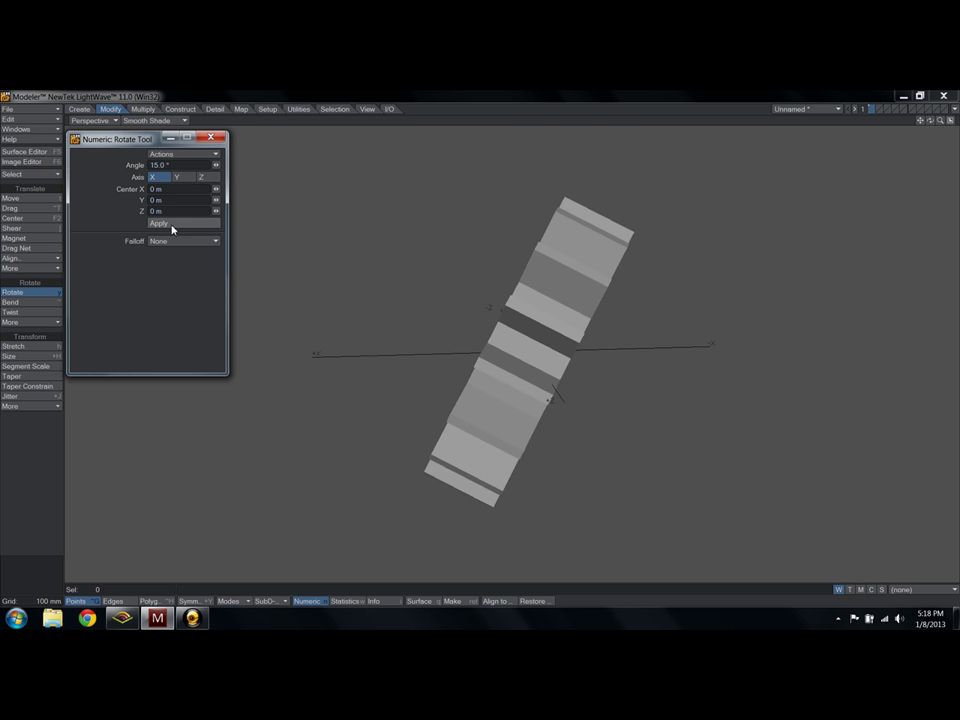
{"action": "left_click", "coordinate": [172, 227]}
{"action": "left_click", "coordinate": [172, 227]}
{"action": "left_click", "coordinate": [172, 227]}
{"action": "left_click", "coordinate": [173, 227]}
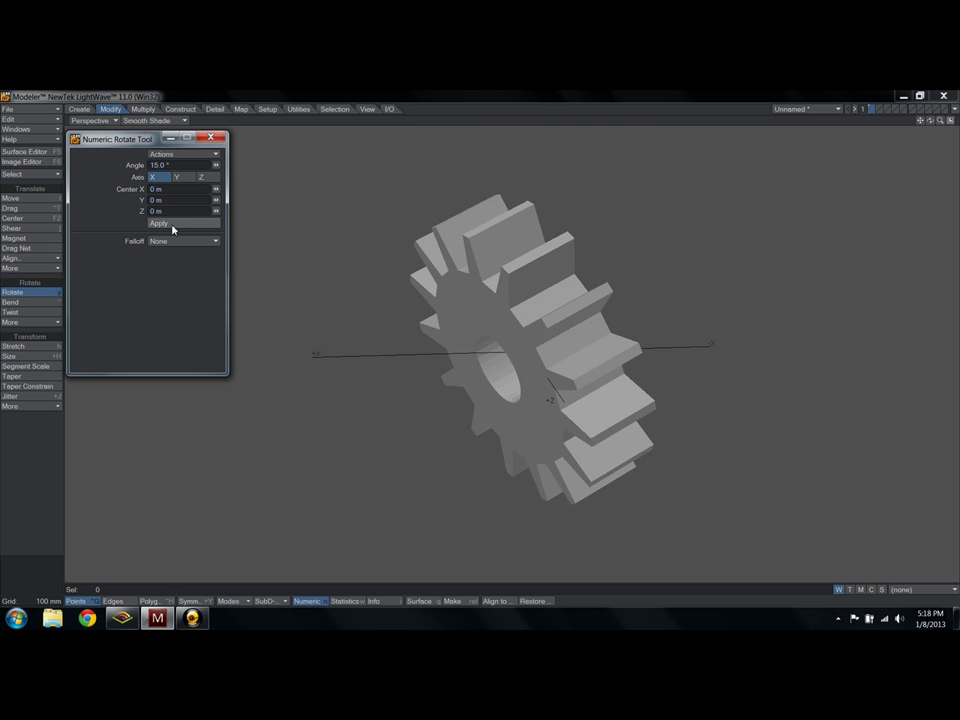
Step: Apply one more 15° rotation about the X axis and delete the gear
{"action": "left_click", "coordinate": [173, 227]}
{"action": "left_click", "coordinate": [211, 141]}
{"action": "key", "text": "Delete"}
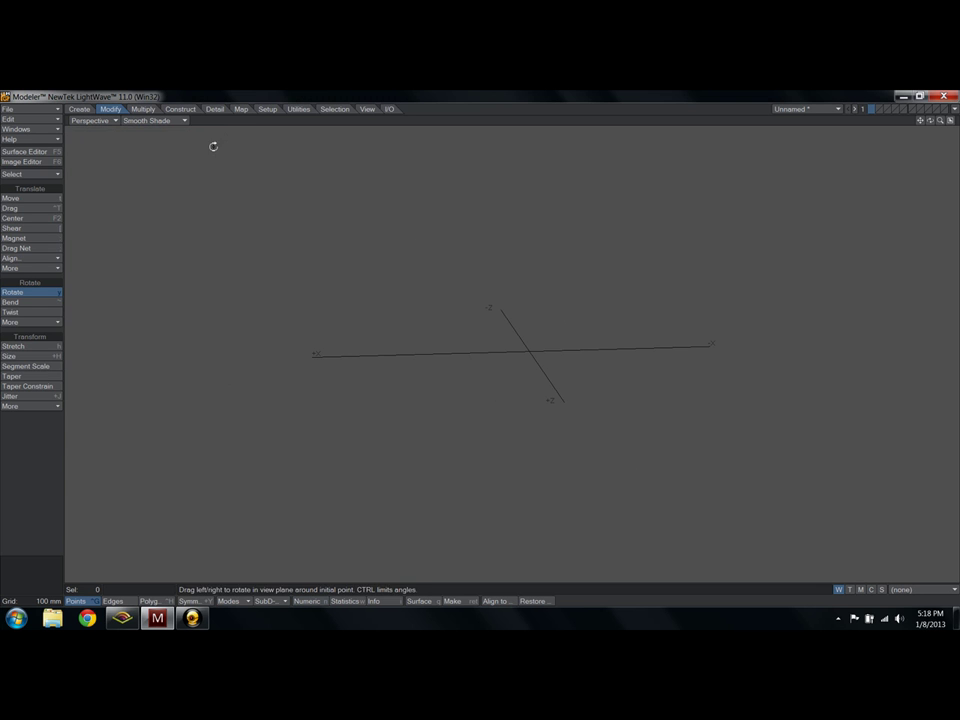
Step: Create a new gear primitive at the origin with the default gear settings
{"action": "left_click", "coordinate": [79, 109]}
{"action": "left_click", "coordinate": [18, 219]}
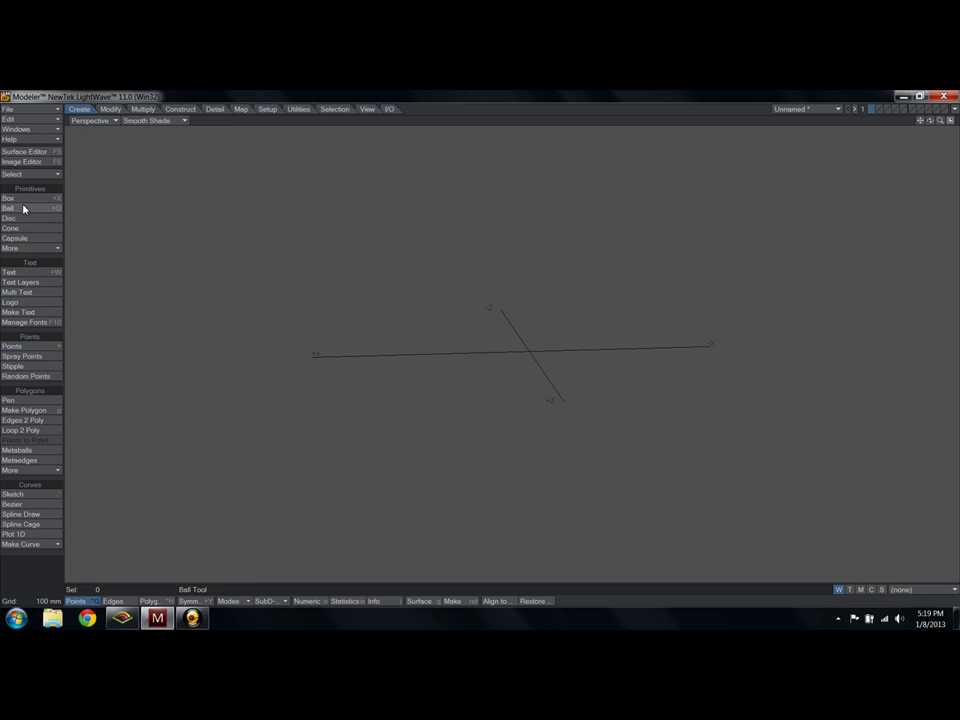
{"action": "left_click", "coordinate": [15, 238]}
{"action": "left_click", "coordinate": [15, 248]}
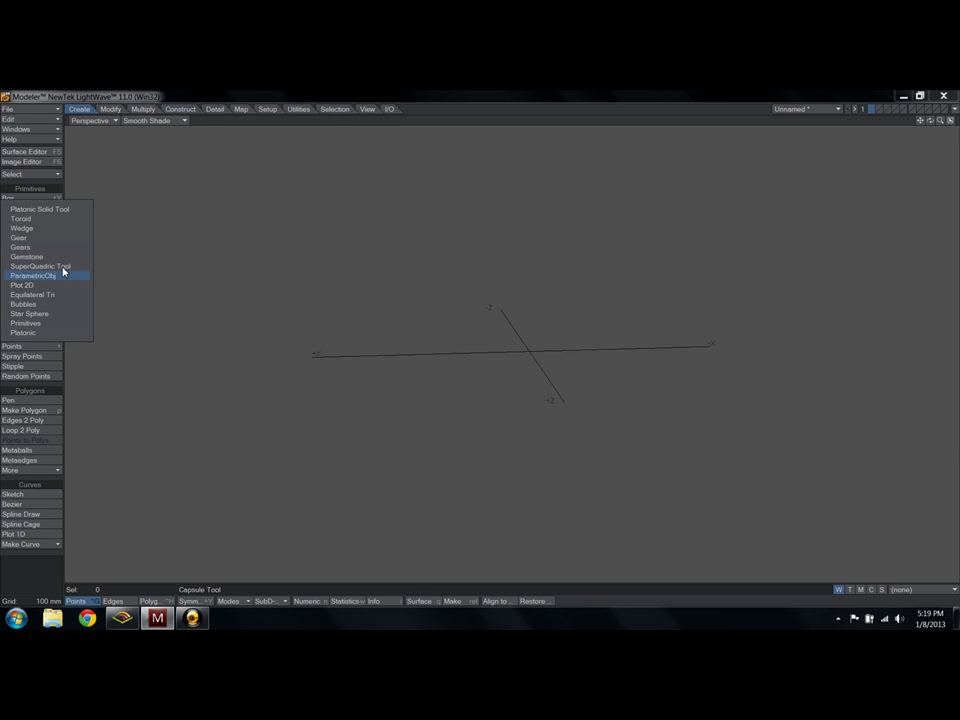
{"action": "left_click", "coordinate": [55, 238]}
{"action": "key", "text": "Return"}
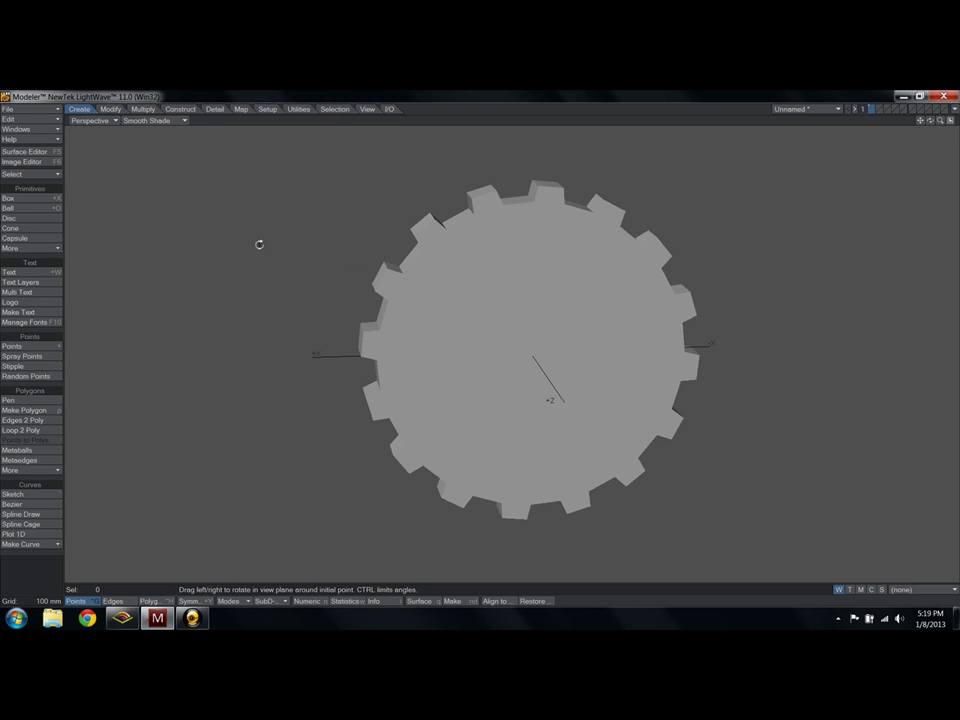
{"action": "left_click_drag", "start_coordinate": [403, 345], "coordinate": [493, 388], "text": "alt"}
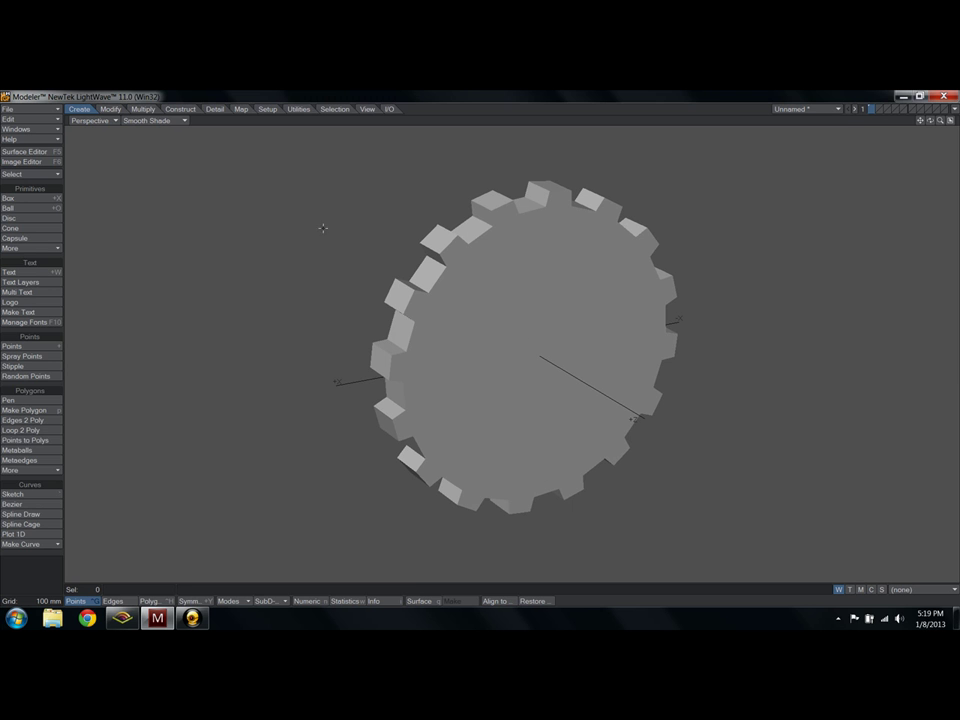
Step: Rotate the new gear slightly freehand with the Rotate tool, and drop the tool
{"action": "left_click", "coordinate": [110, 108]}
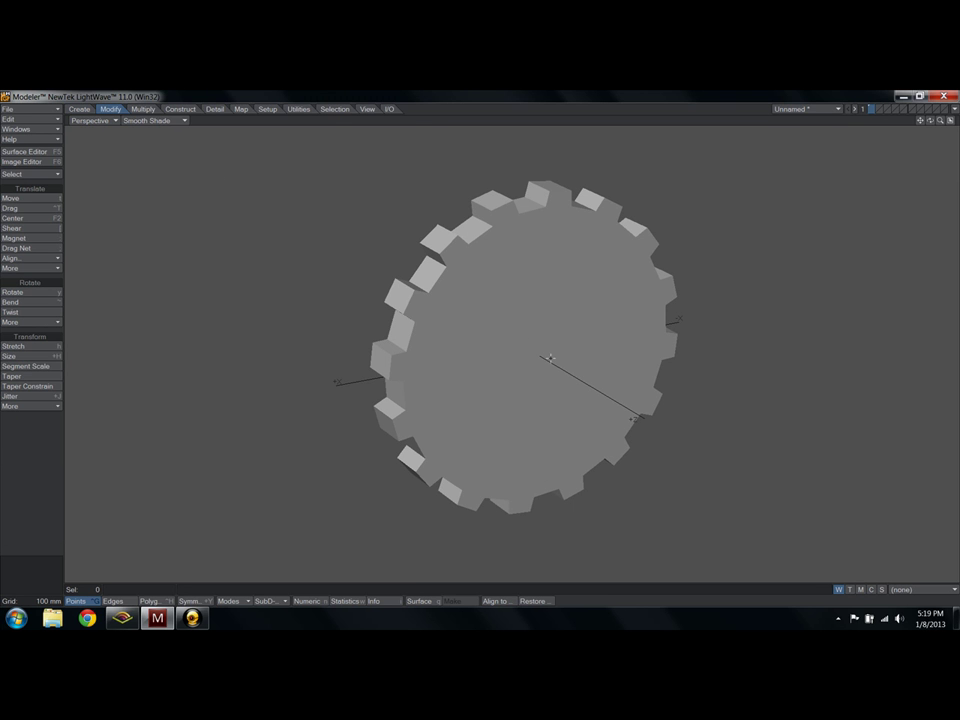
{"action": "key", "text": "y"}
{"action": "left_click_drag", "start_coordinate": [527, 353], "coordinate": [540, 350]}
{"action": "mouse_move", "coordinate": [360, 255]}
{"action": "left_mouse_down"}
{"action": "mouse_move", "coordinate": [452, 255]}
{"action": "mouse_move", "coordinate": [361, 256]}
{"action": "left_mouse_up"}
{"action": "left_click_drag", "start_coordinate": [437, 323], "coordinate": [430, 424], "text": "alt"}
{"action": "scroll", "coordinate": [430, 424], "scroll_direction": "down", "scroll_amount": 3}
{"action": "left_click_drag", "start_coordinate": [466, 377], "coordinate": [448, 399], "text": "alt"}
{"action": "key", "text": "space"}
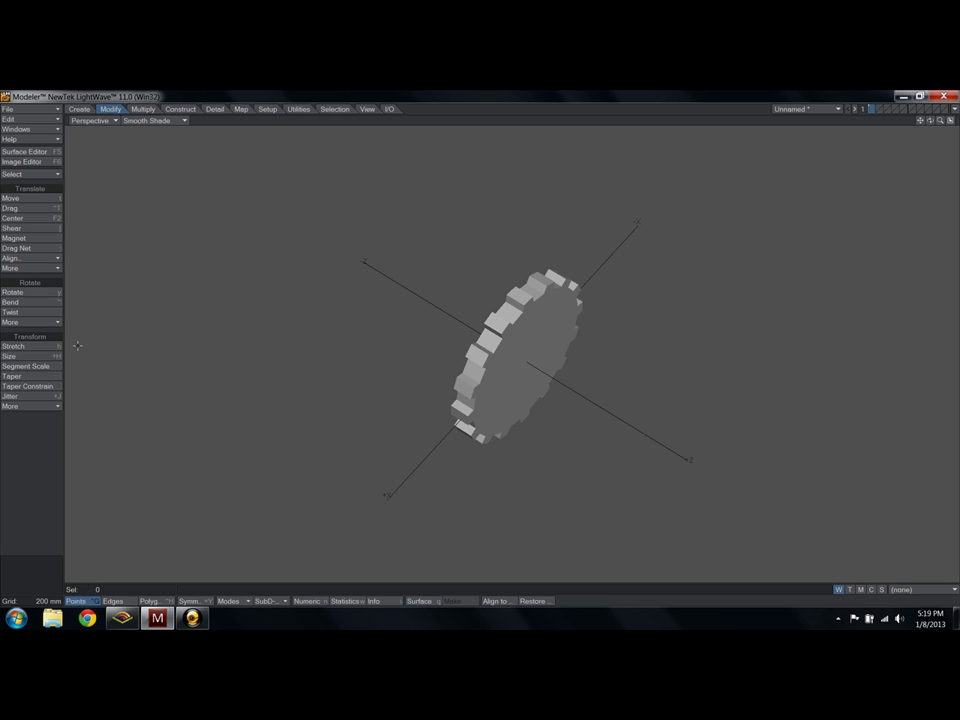
Step: Convert the gear to SubPatches and switch it back to plain polygons
{"action": "key", "text": "Tab"}
{"action": "key", "text": "Tab"}
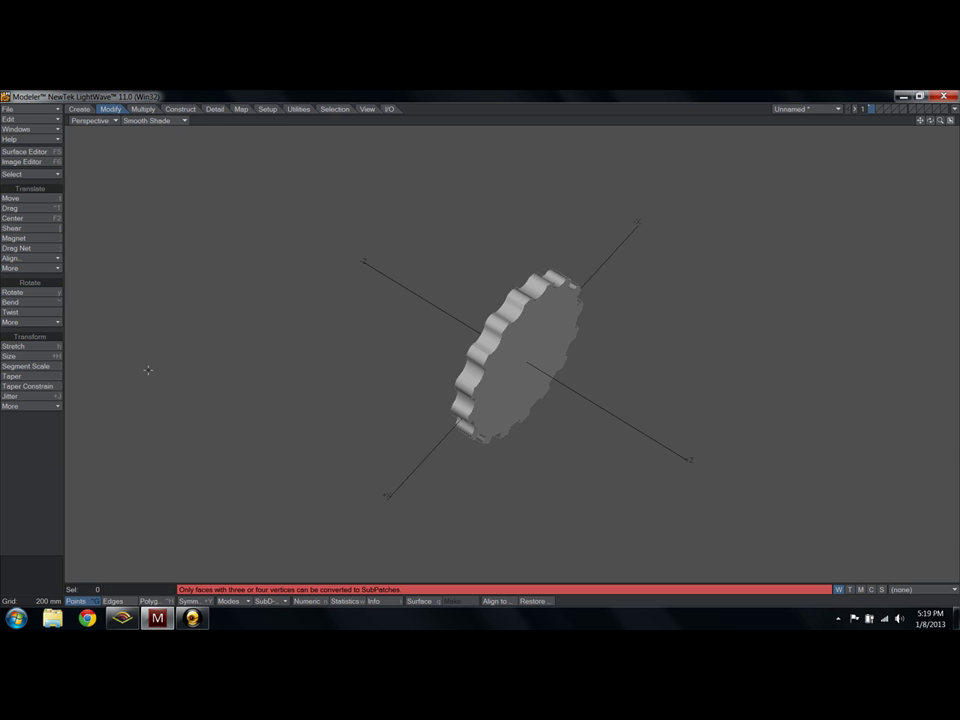
{"action": "scroll", "coordinate": [476, 459], "scroll_direction": "up", "scroll_amount": 3}
{"action": "left_click_drag", "start_coordinate": [468, 459], "coordinate": [489, 354], "text": "alt"}
Step: Switch to polygon selection mode, and toggle SubPatch smoothing on the gear to examine its teeth and flat faces
{"action": "key", "text": "ctrl+h"}
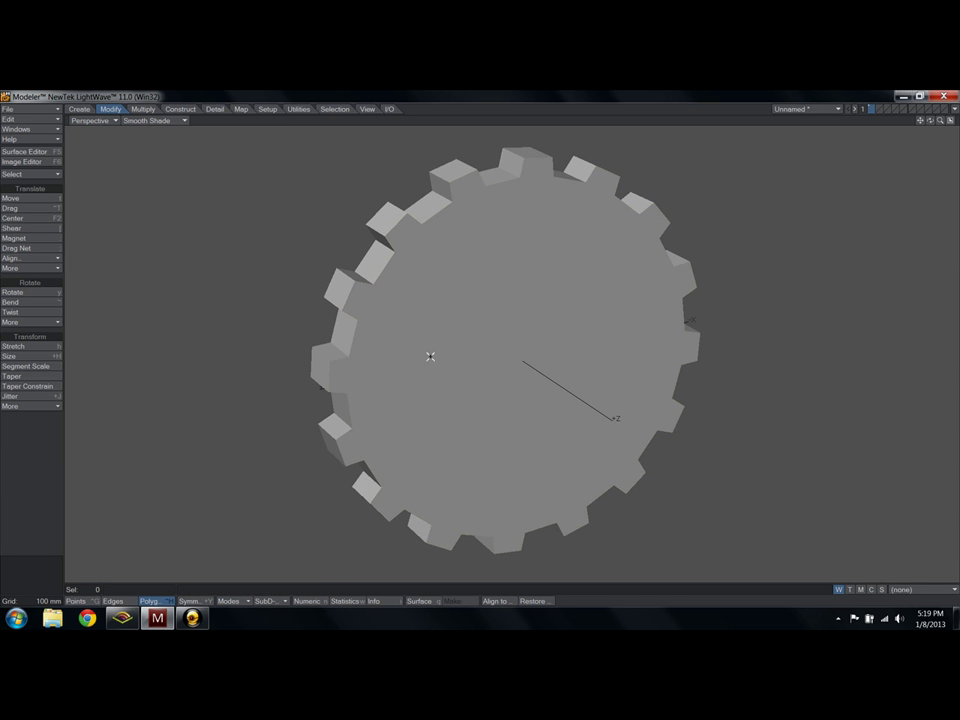
{"action": "left_click_drag", "start_coordinate": [347, 386], "coordinate": [358, 379], "text": "alt"}
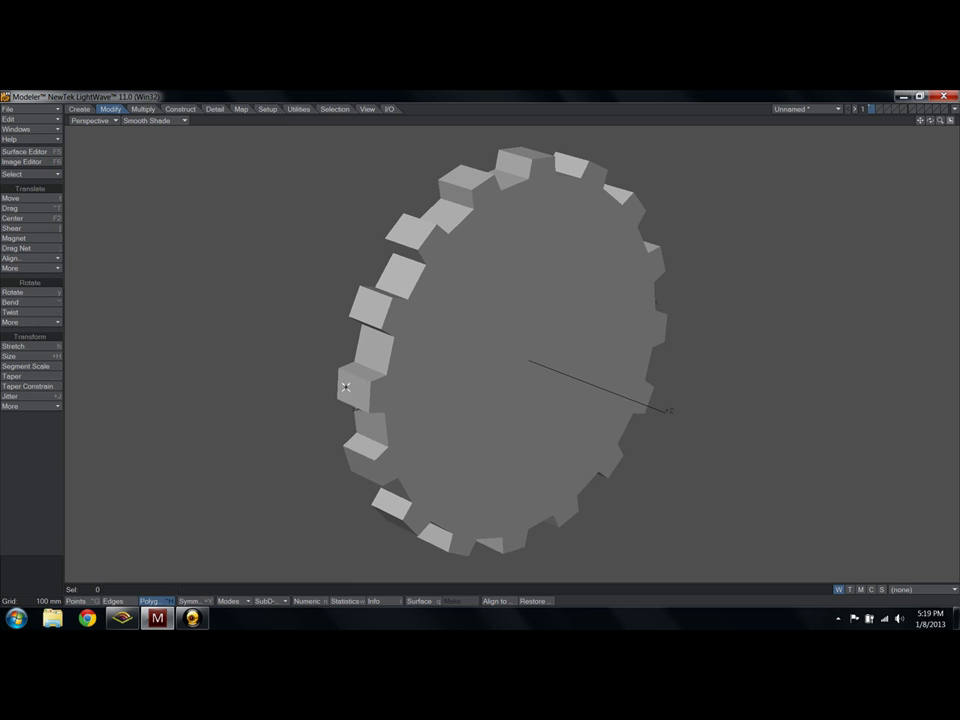
{"action": "key", "text": "Tab"}
{"action": "left_click_drag", "start_coordinate": [481, 370], "coordinate": [448, 354], "text": "alt"}
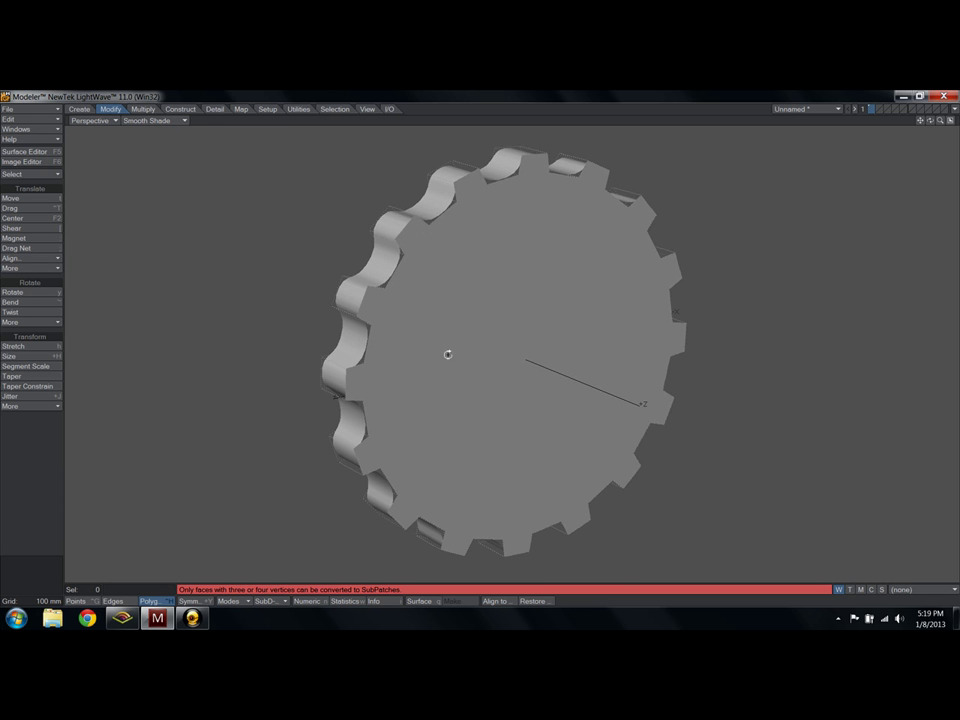
{"action": "scroll", "coordinate": [400, 299], "scroll_direction": "up", "scroll_amount": 3}
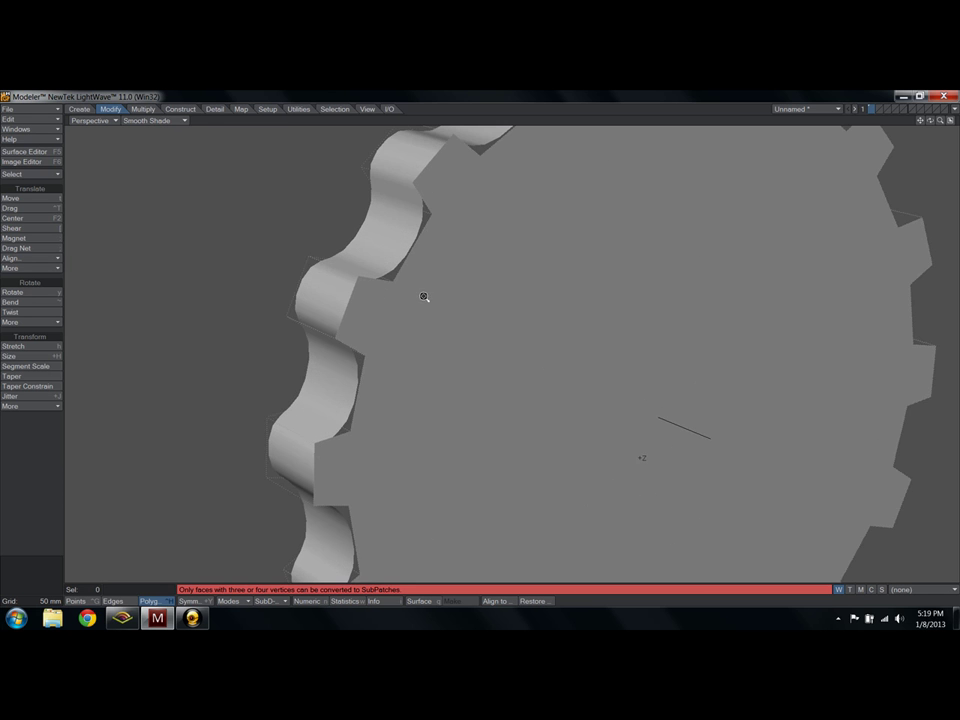
{"action": "left_click_drag", "start_coordinate": [414, 388], "coordinate": [344, 333], "text": "alt"}
{"action": "key", "text": "Tab"}
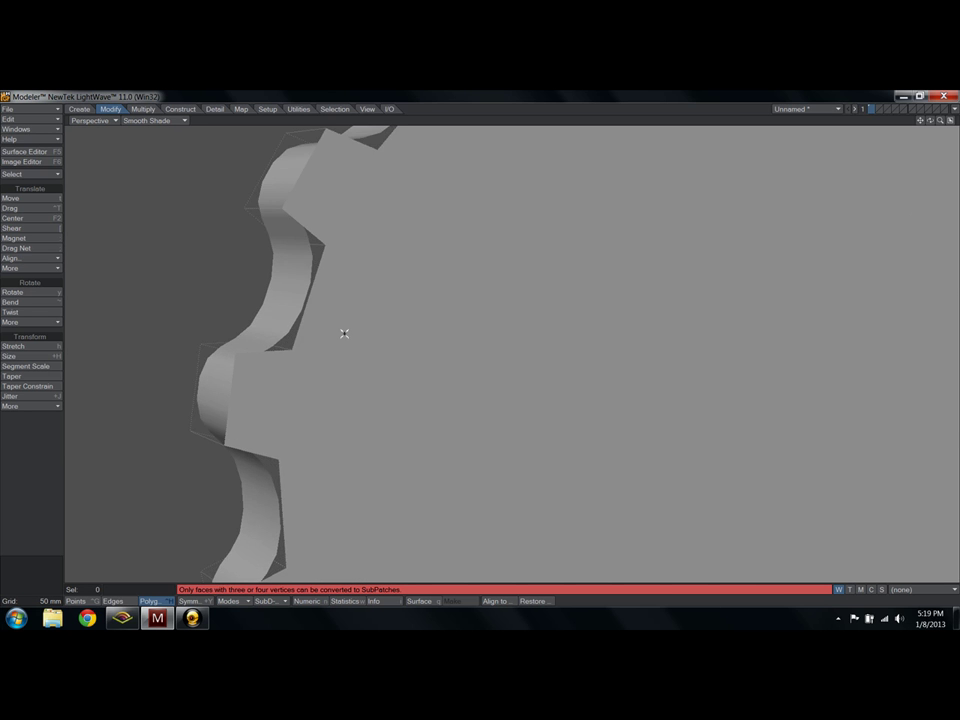
{"action": "key", "text": "Tab"}
{"action": "scroll", "coordinate": [394, 343], "scroll_direction": "down", "scroll_amount": 5}
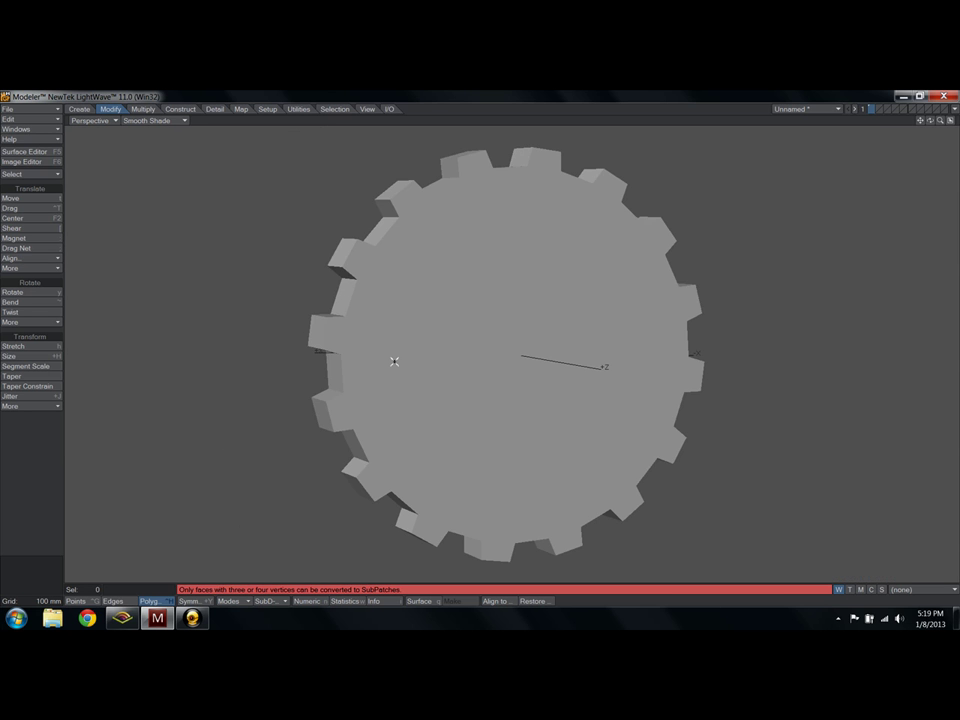
Step: Delete the gear to leave the layer empty, and switch to the Desktop Capture recorder
{"action": "scroll", "coordinate": [405, 362], "scroll_direction": "down", "scroll_amount": 1}
{"action": "key", "text": "Delete"}
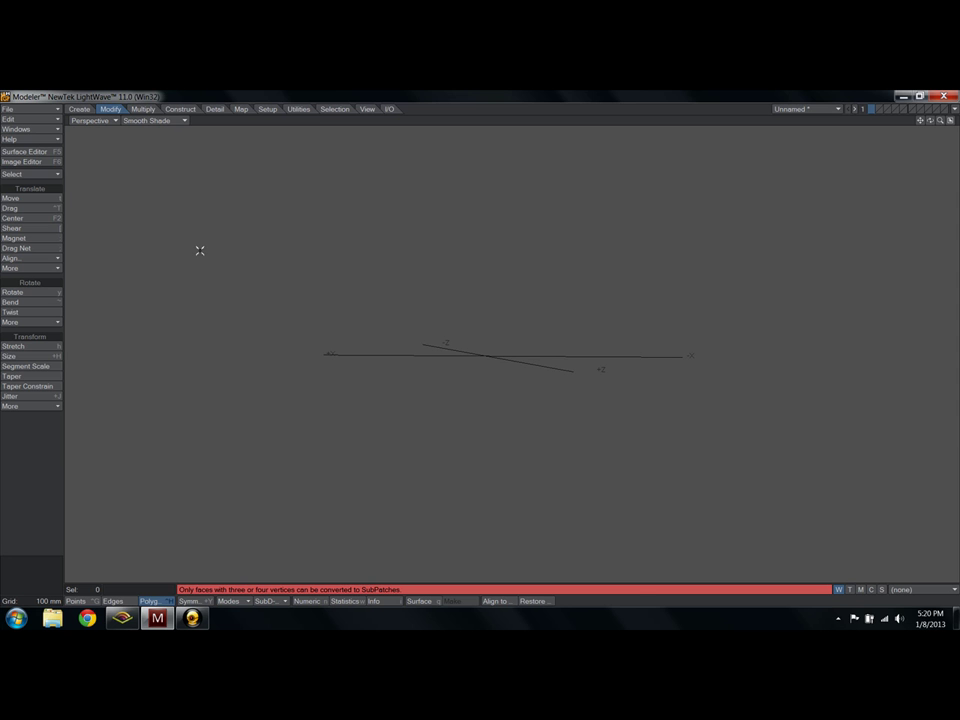
{"action": "left_click", "coordinate": [192, 617]}
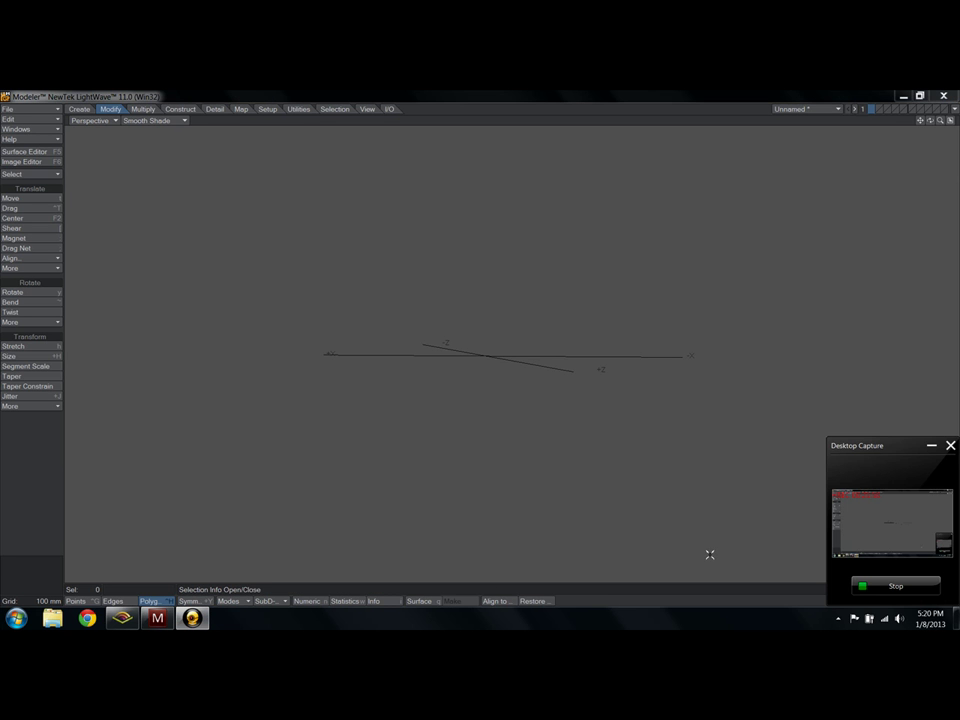